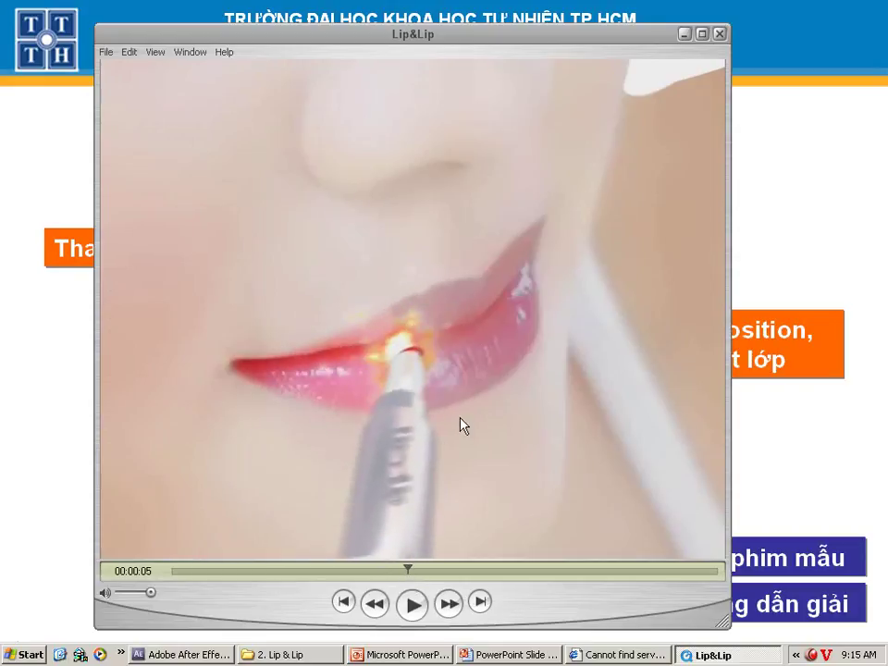
Review the Lip&Lip sample movie at about 8 and 10 seconds and close the player
{"action": "left_click_drag", "start_coordinate": [417, 571], "coordinate": [570, 576]}
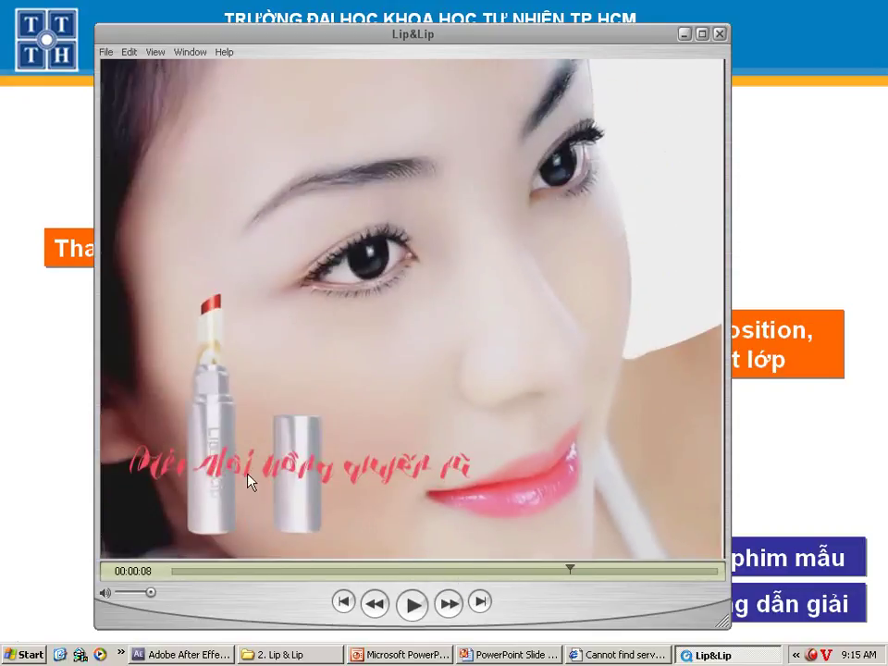
{"action": "left_click_drag", "start_coordinate": [570, 579], "coordinate": [638, 579]}
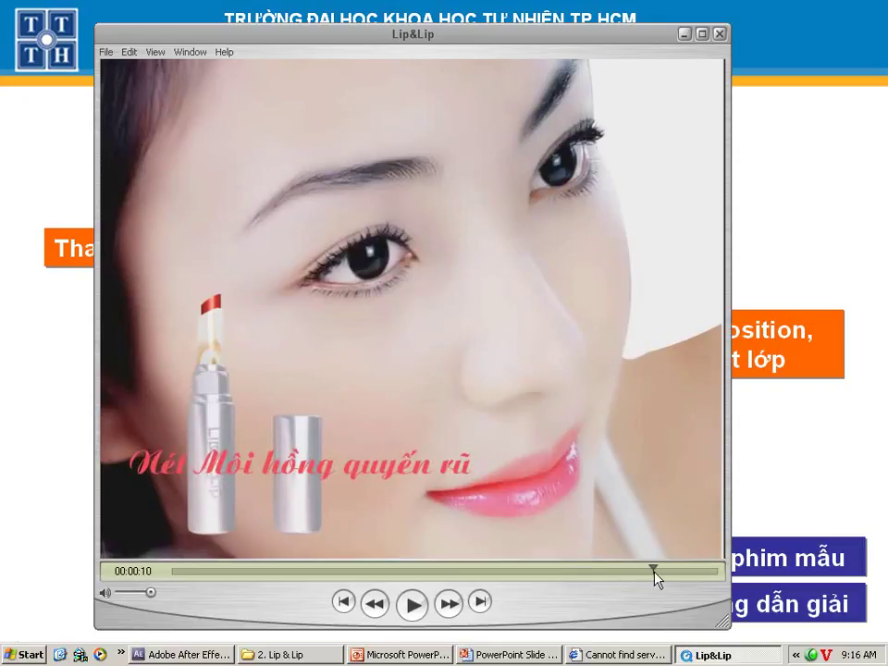
{"action": "left_click", "coordinate": [720, 35]}
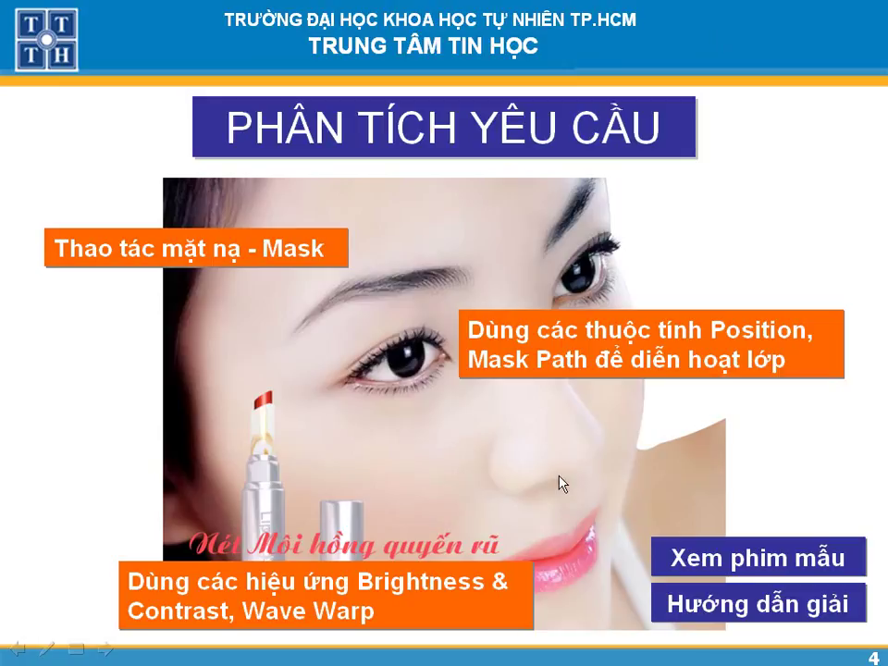
Go through the solution guide slides covering footage import, composition setup, mask animation, and the Wave Warp text
{"action": "left_click", "coordinate": [726, 616]}
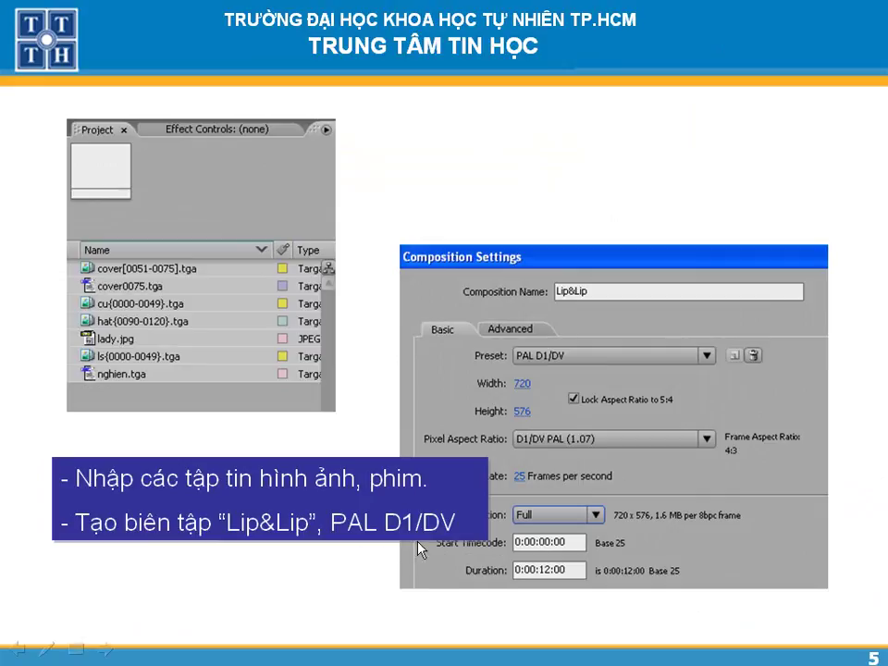
{"action": "left_click", "coordinate": [621, 525]}
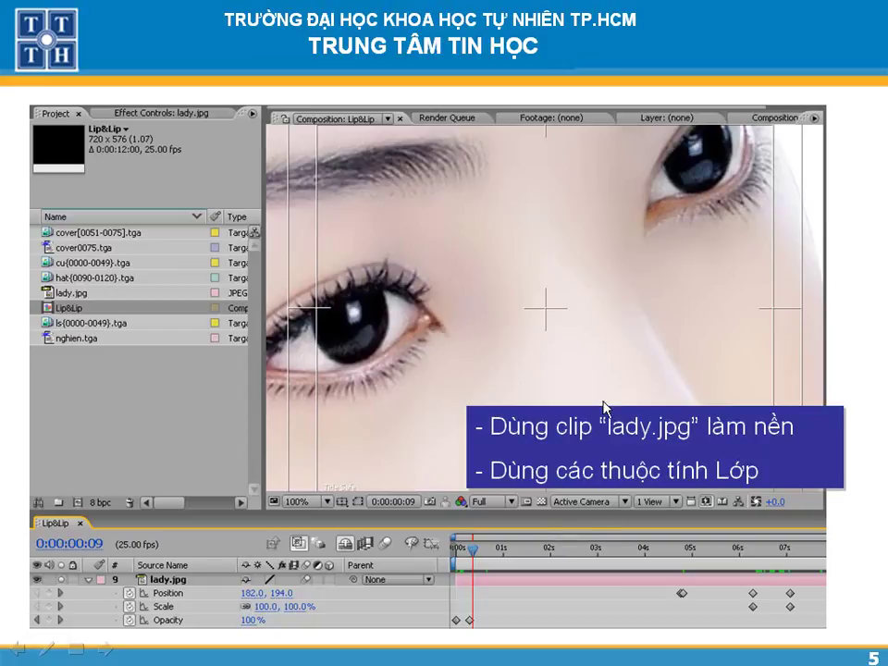
{"action": "left_click", "coordinate": [395, 400]}
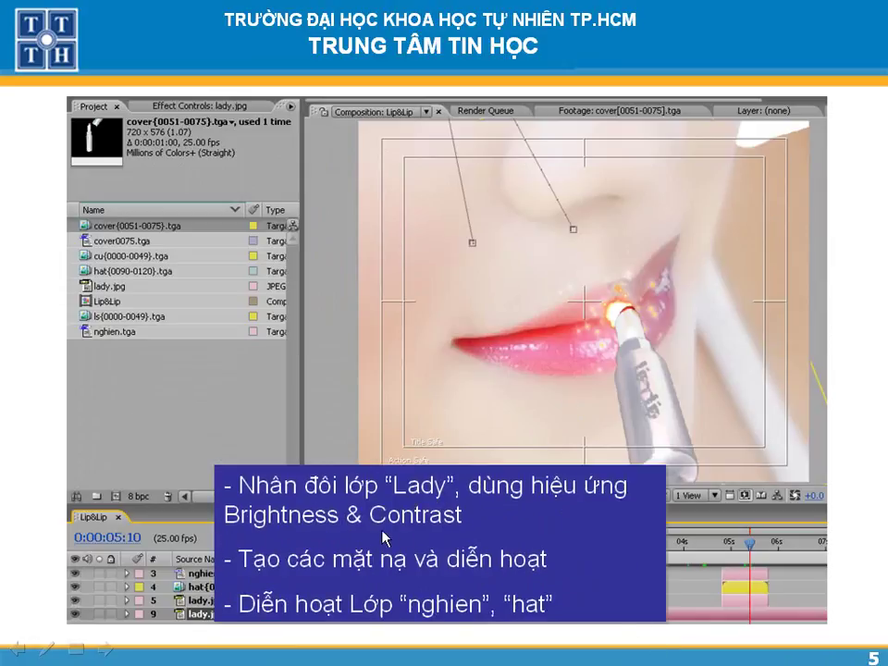
{"action": "left_click", "coordinate": [612, 315]}
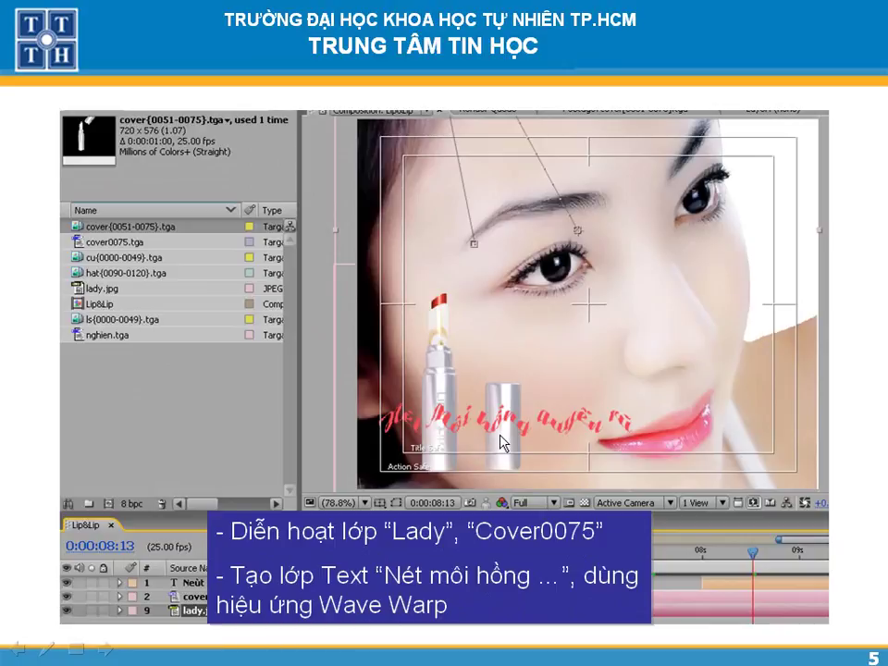
Switch to After Effects and import the cover[0051-0075].tga sequence from the Cover folder with Straight - Unmatted alpha
{"action": "key", "text": "alt+Tab"}
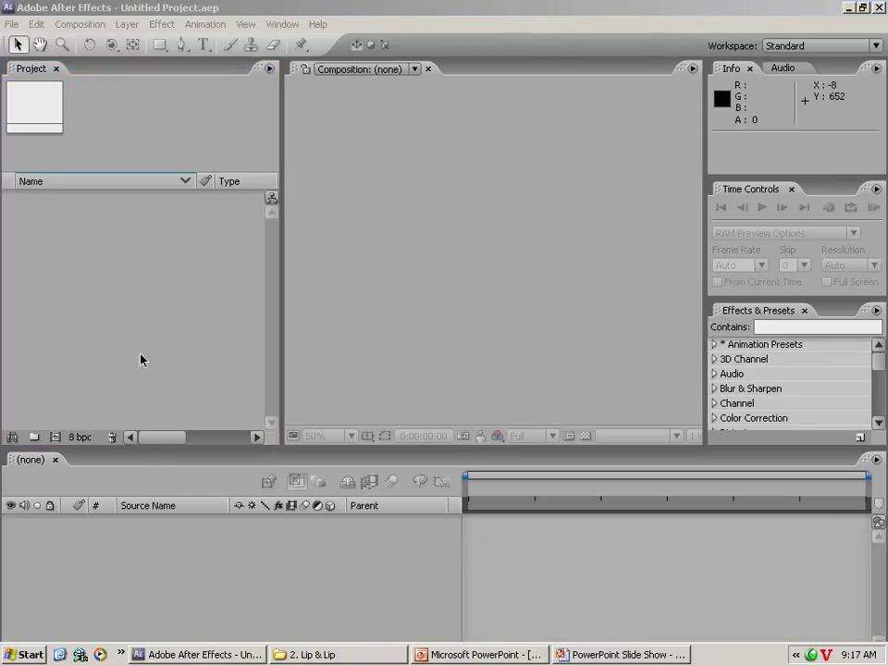
{"action": "double_click", "coordinate": [133, 283]}
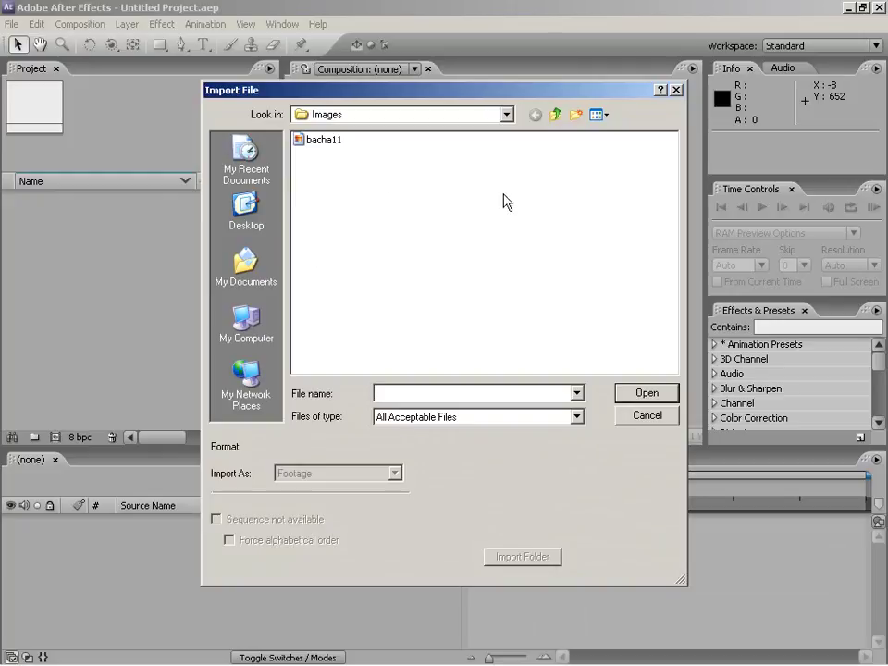
{"action": "left_click", "coordinate": [555, 114]}
{"action": "left_click", "coordinate": [555, 114]}
{"action": "double_click", "coordinate": [324, 152]}
{"action": "double_click", "coordinate": [326, 140]}
{"action": "double_click", "coordinate": [328, 141]}
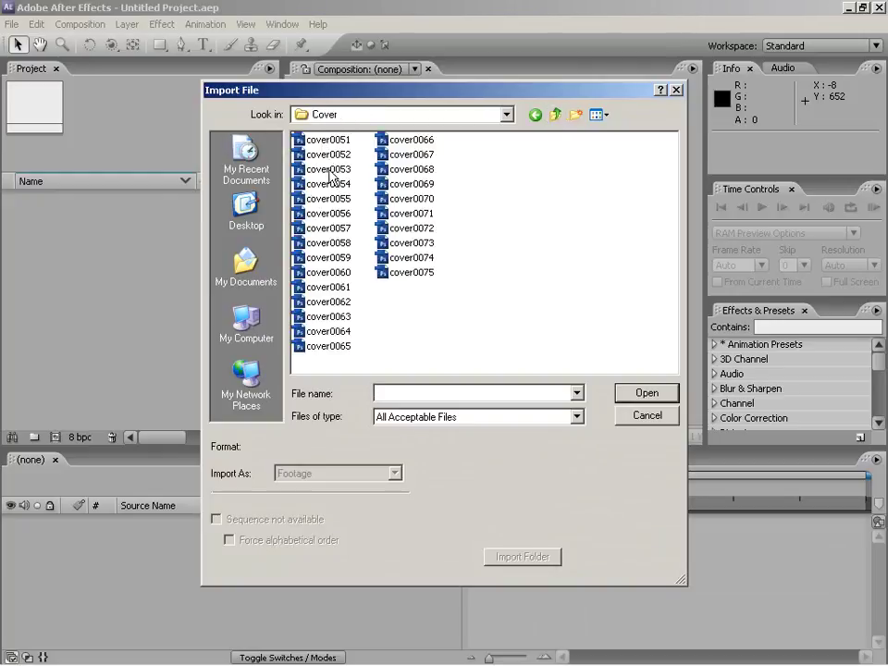
{"action": "left_click", "coordinate": [328, 141]}
{"action": "key", "text": "Return"}
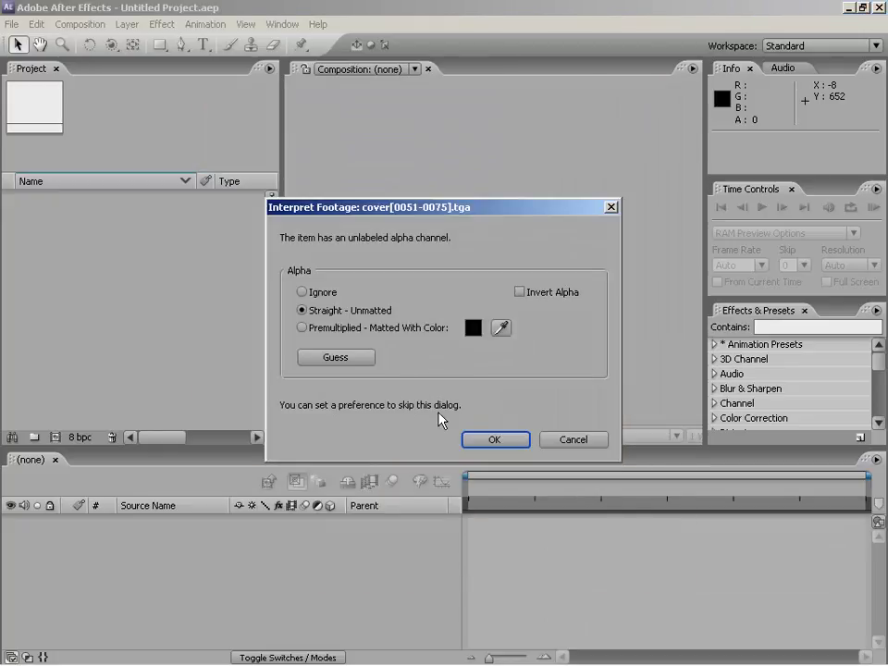
{"action": "left_click", "coordinate": [492, 440]}
Import the cu[0000-0049].tga sequence from the CU folder into the project
{"action": "double_click", "coordinate": [137, 302]}
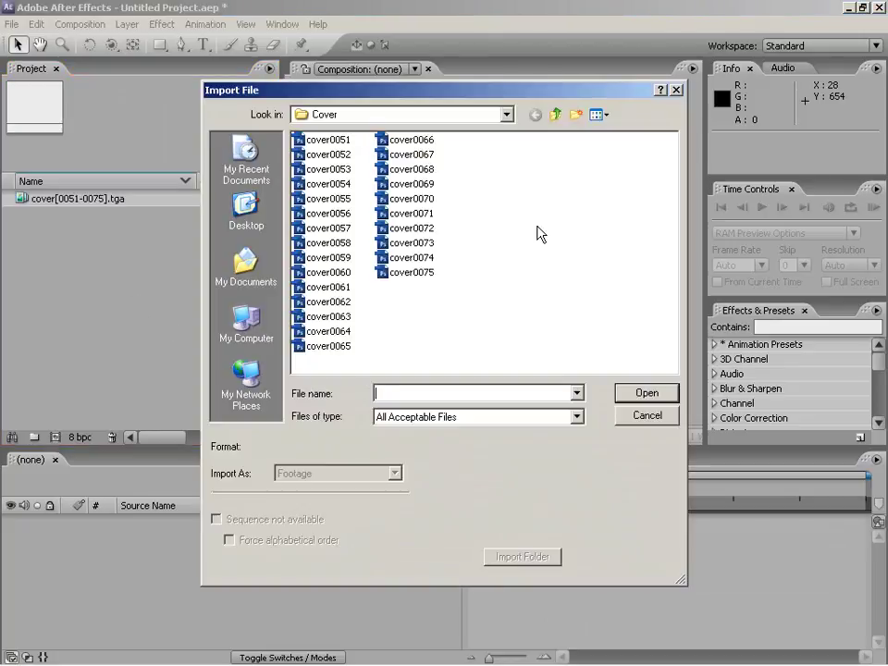
{"action": "double_click", "coordinate": [307, 154]}
{"action": "left_click", "coordinate": [315, 139]}
{"action": "left_click", "coordinate": [647, 393]}
{"action": "left_click", "coordinate": [494, 439]}
Import the hat[0090-0120].tga sequence from the hat folder as a Targa sequence
{"action": "double_click", "coordinate": [124, 297]}
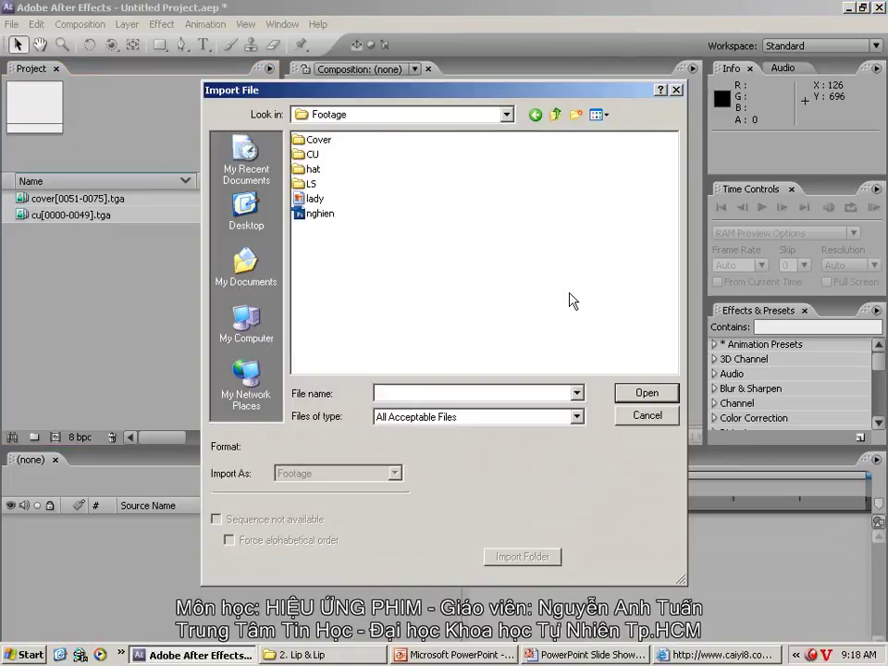
{"action": "double_click", "coordinate": [313, 169]}
{"action": "left_click", "coordinate": [325, 140]}
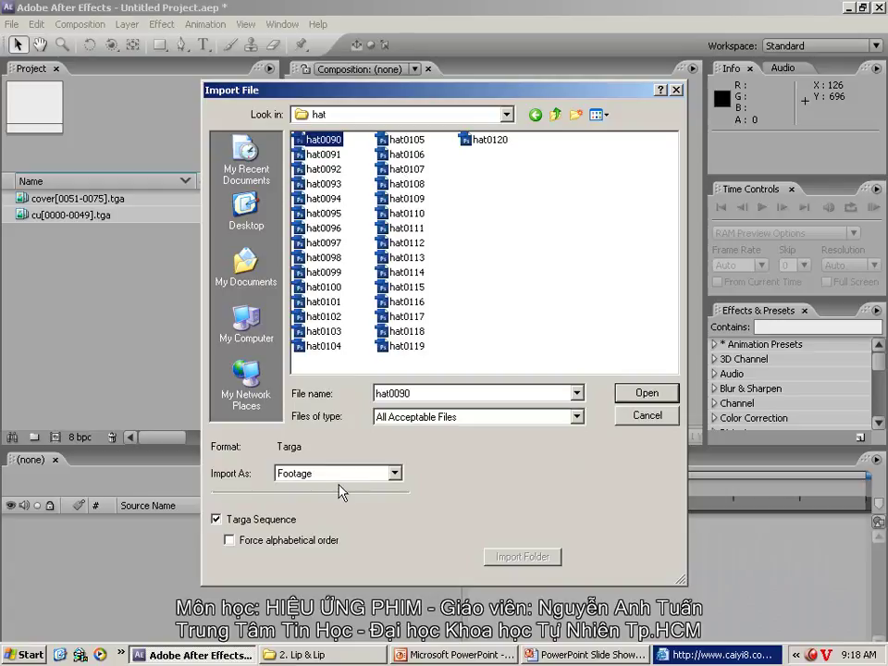
{"action": "left_click", "coordinate": [646, 393]}
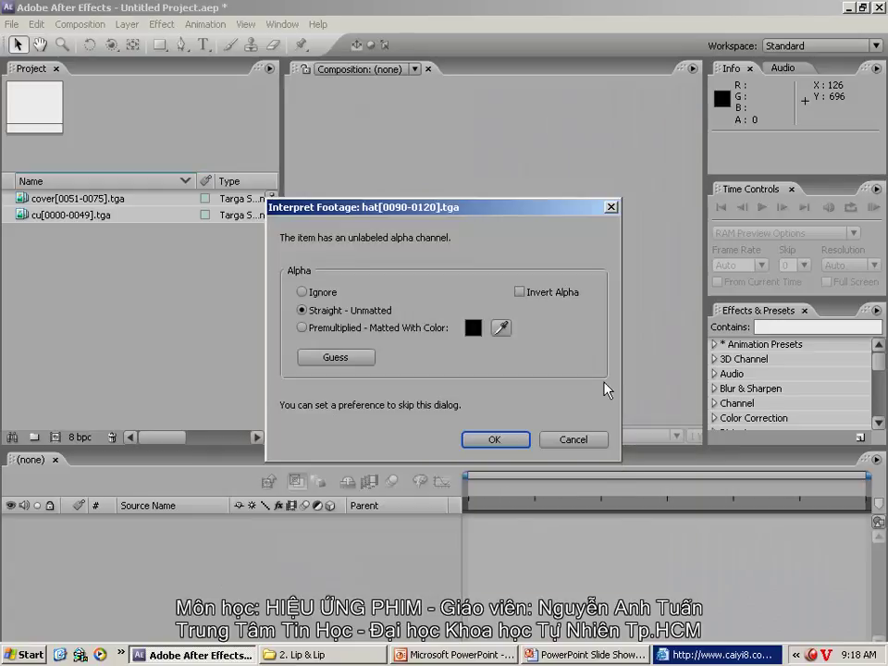
{"action": "left_click", "coordinate": [507, 440]}
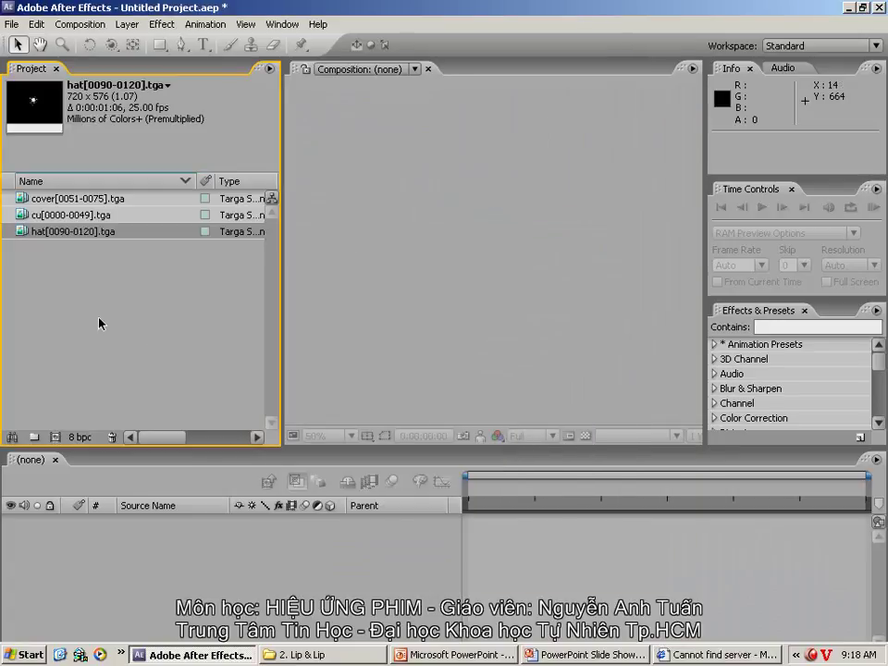
Import the ls[0000-0049].tga sequence from the LS folder as a Targa sequence
{"action": "double_click", "coordinate": [99, 323]}
{"action": "left_click", "coordinate": [554, 114]}
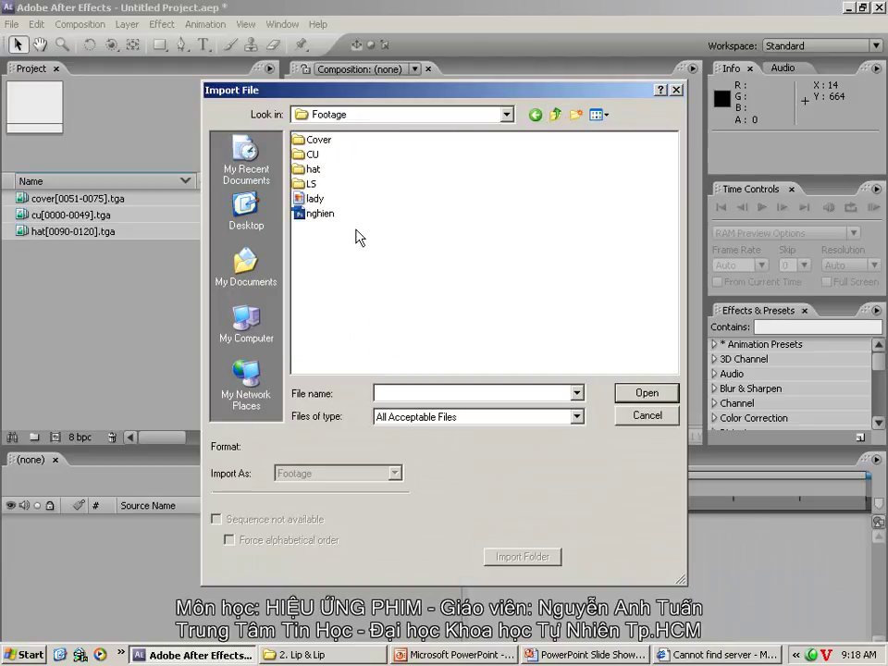
{"action": "double_click", "coordinate": [312, 183]}
{"action": "left_click", "coordinate": [317, 139]}
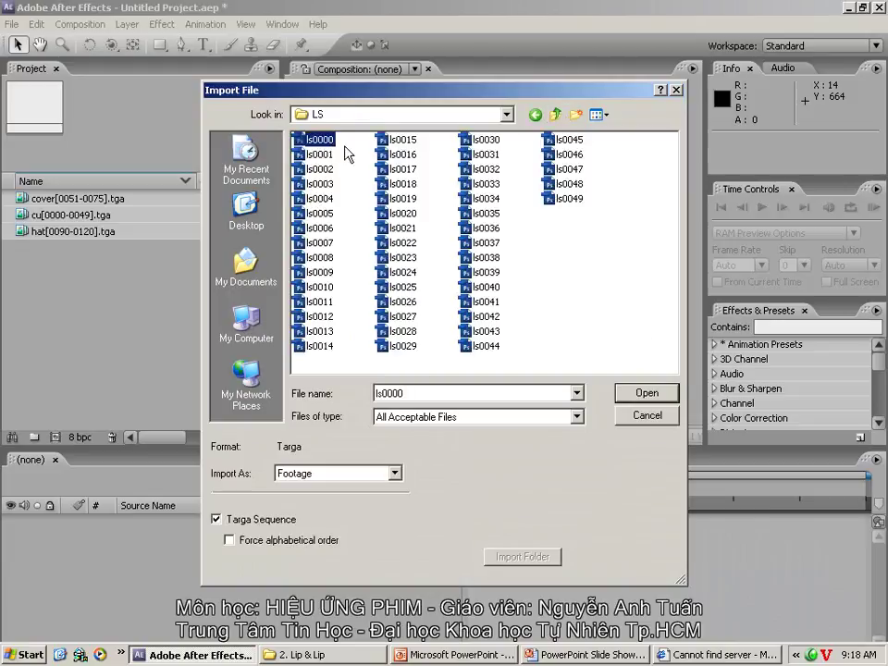
{"action": "left_click", "coordinate": [662, 393]}
{"action": "left_click", "coordinate": [495, 438]}
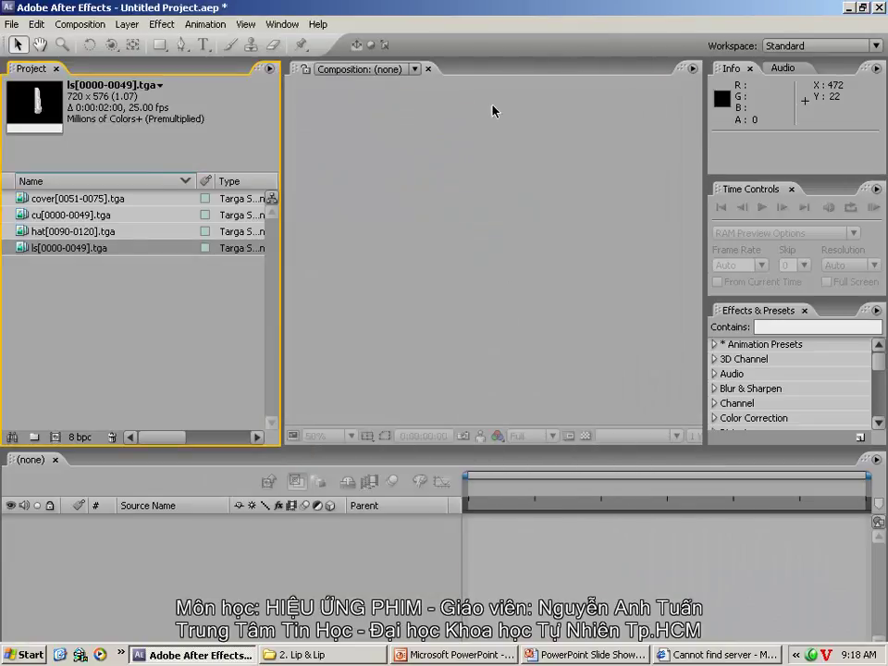
Import the lady.jpg still image from the Footage folder
{"action": "left_click", "coordinate": [213, 345]}
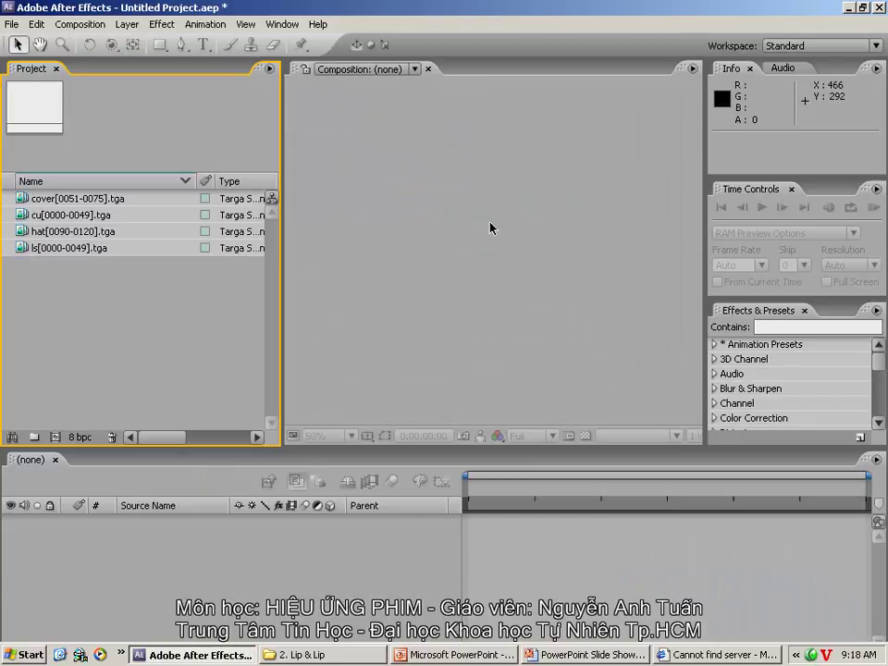
{"action": "double_click", "coordinate": [174, 342]}
{"action": "key", "text": "BackSpace"}
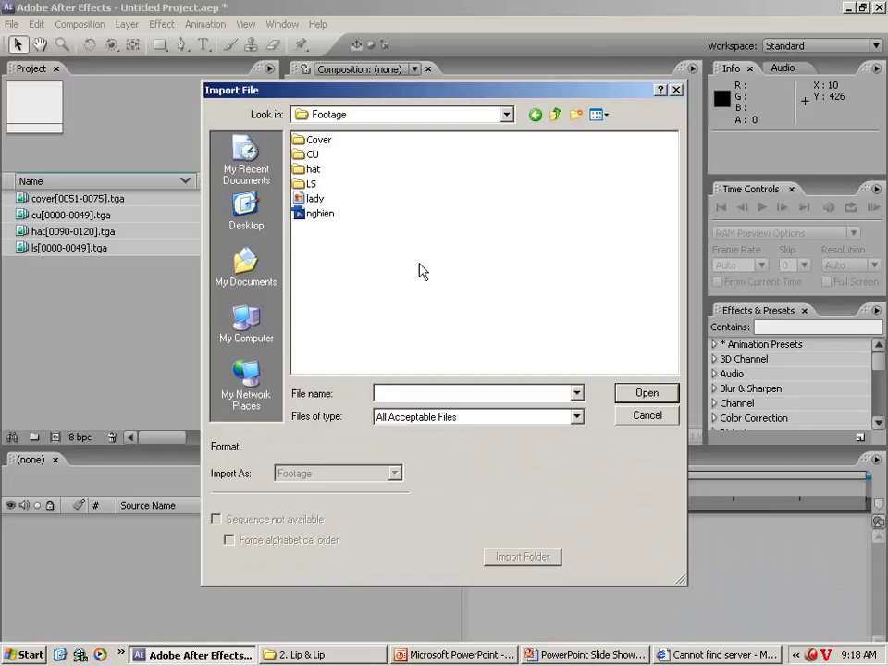
{"action": "double_click", "coordinate": [315, 200]}
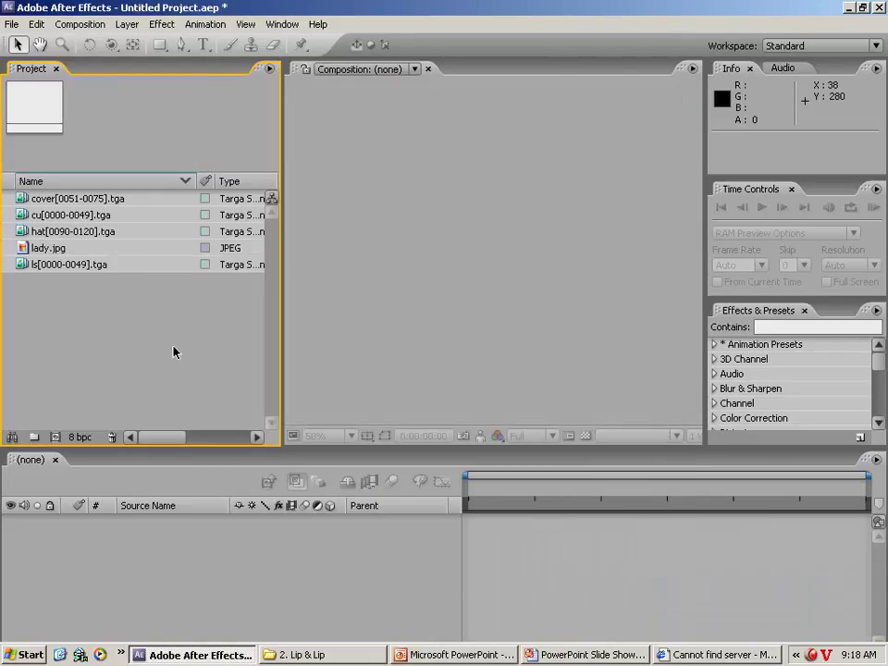
Import nghien.tga from the Footage folder, interpreting its alpha as Straight - Unmatted
{"action": "double_click", "coordinate": [175, 353]}
{"action": "double_click", "coordinate": [320, 214]}
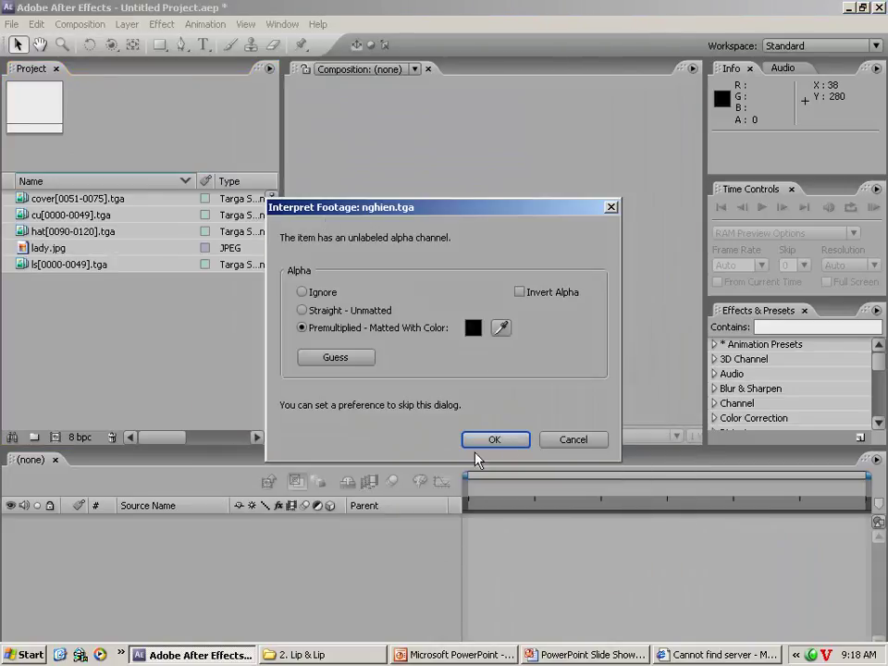
{"action": "left_click", "coordinate": [350, 310]}
{"action": "left_click", "coordinate": [495, 439]}
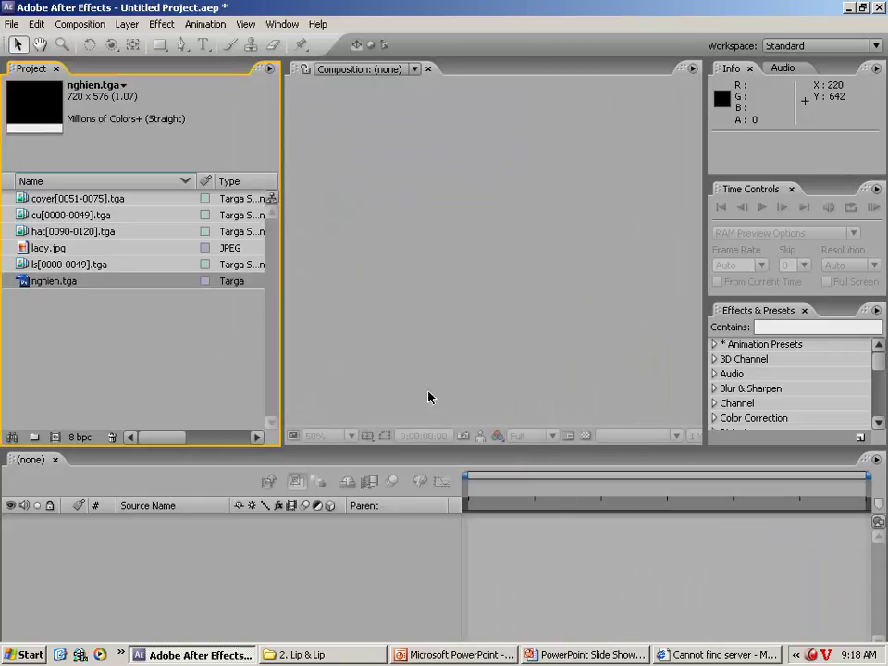
Import the reference movie Lip&Lip.mov from the folder above Footage
{"action": "double_click", "coordinate": [148, 353]}
{"action": "key", "text": "BackSpace"}
{"action": "double_click", "coordinate": [311, 182]}
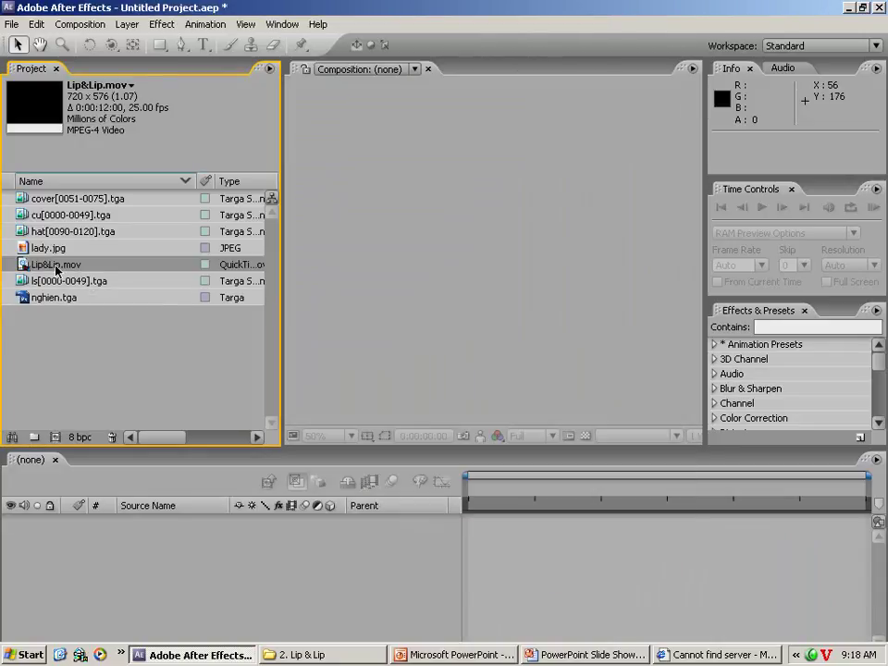
Open the Lip&Lip.mov footage for viewing and scrub it to 0:00:02:16
{"action": "double_click", "coordinate": [55, 265]}
{"action": "left_click_drag", "start_coordinate": [296, 403], "coordinate": [381, 404]}
{"action": "left_click", "coordinate": [68, 373]}
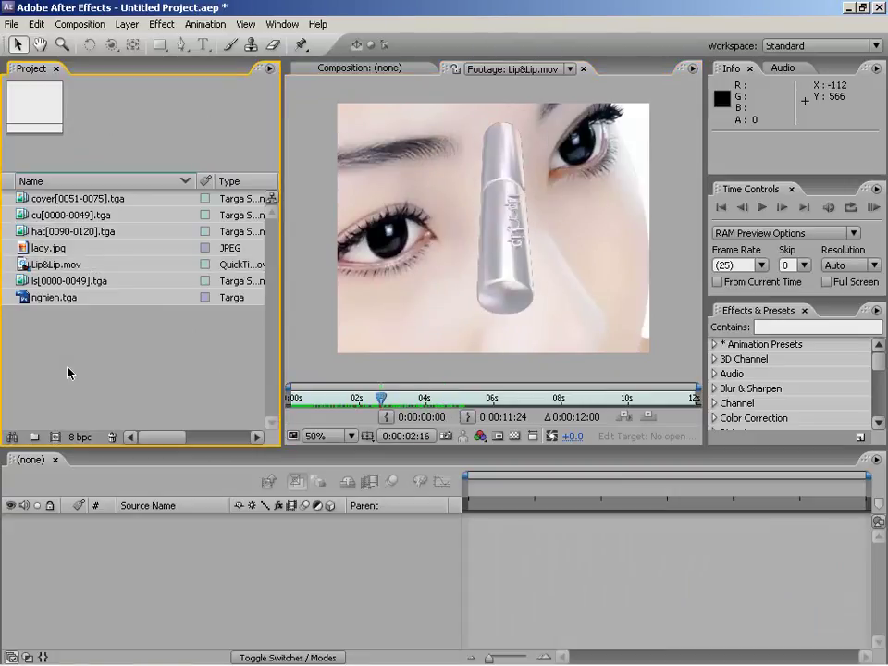
Create a PAL D1/DV composition named Lip&Lip with a duration of 0:00:15:00
{"action": "left_click", "coordinate": [55, 437]}
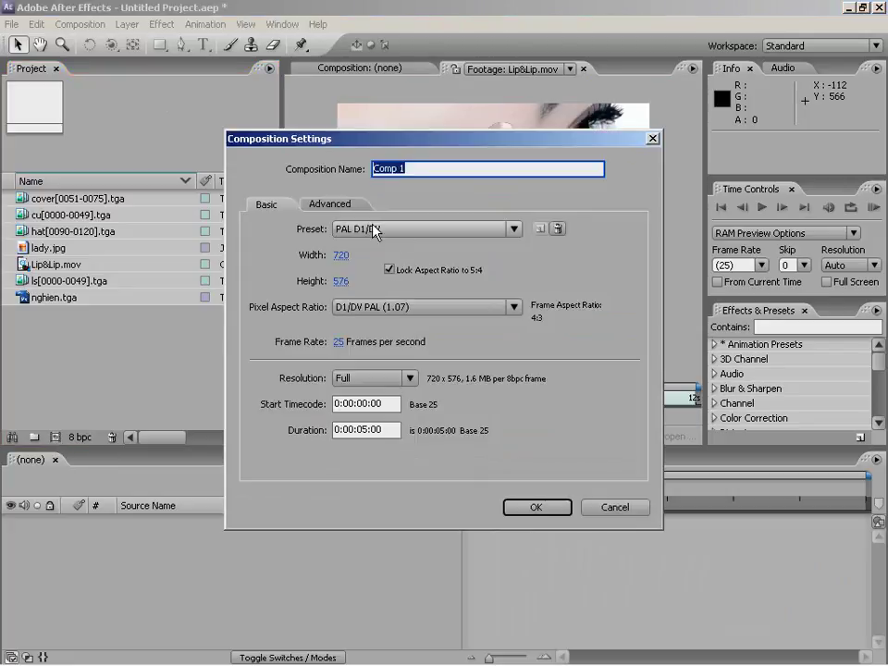
{"action": "left_click", "coordinate": [365, 430]}
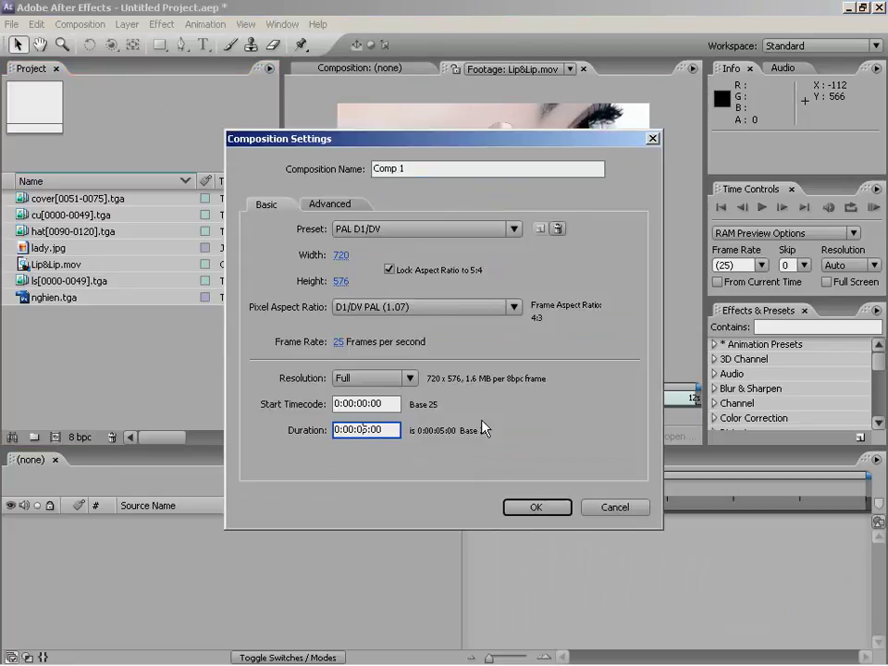
{"action": "type", "text": "15"}
{"action": "key", "text": "Tab"}
{"action": "type", "text": "L"}
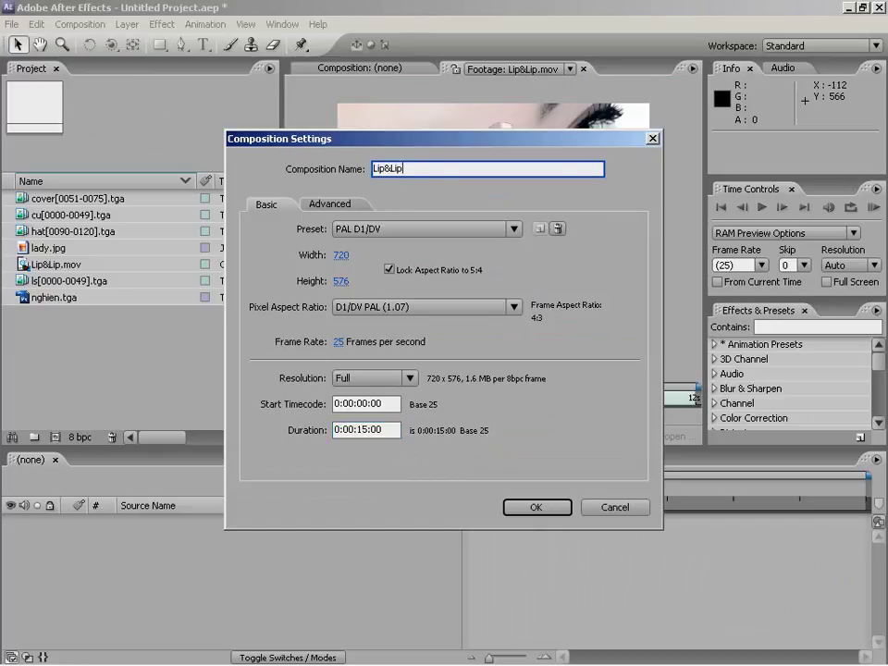
{"action": "type", "text": "ip&Lip"}
{"action": "key", "text": "Return"}
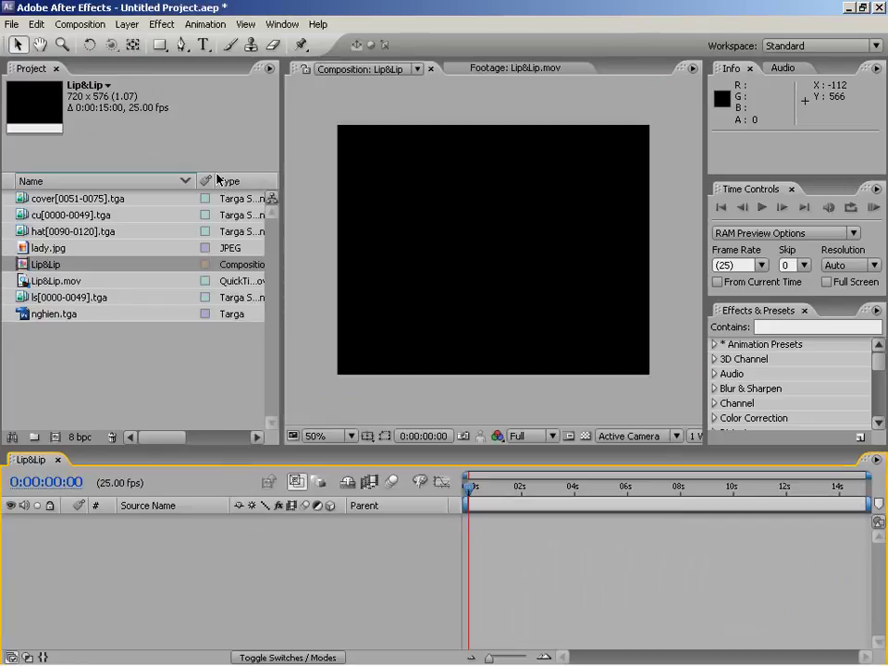
Add lady.jpg as a layer in the Lip&Lip composition and move it to about position 204, 204 to frame the eyes
{"action": "left_click", "coordinate": [50, 282]}
{"action": "left_click", "coordinate": [56, 297]}
{"action": "left_click_drag", "start_coordinate": [41, 248], "coordinate": [81, 596]}
{"action": "left_click_drag", "start_coordinate": [560, 349], "coordinate": [513, 386]}
{"action": "left_click_drag", "start_coordinate": [527, 326], "coordinate": [494, 311]}
Compare the framing with the Lip&Lip.mov footage and nudge the lady.jpg layer to position 208, 214
{"action": "left_click", "coordinate": [522, 72]}
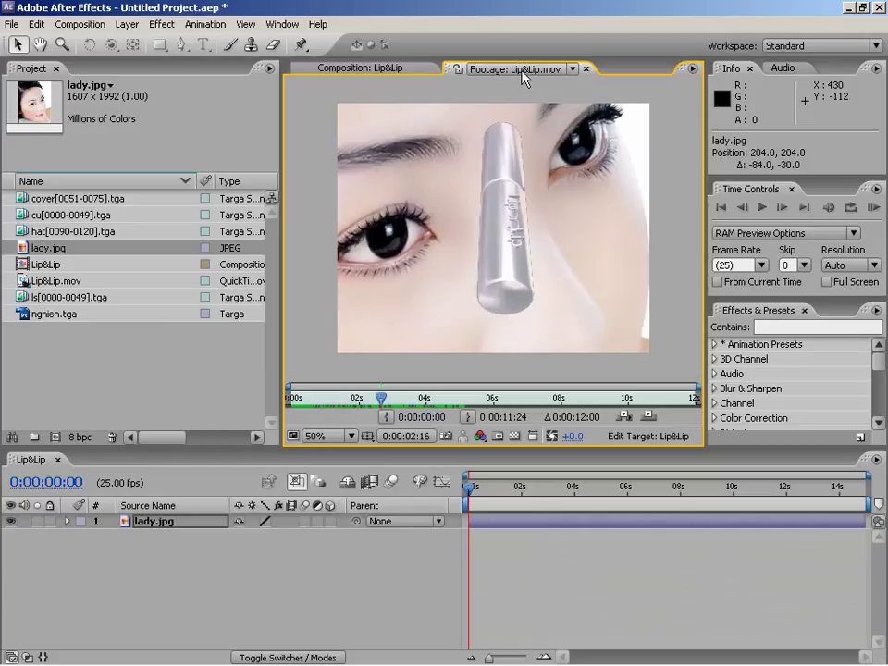
{"action": "left_click", "coordinate": [415, 68]}
{"action": "left_click", "coordinate": [534, 69]}
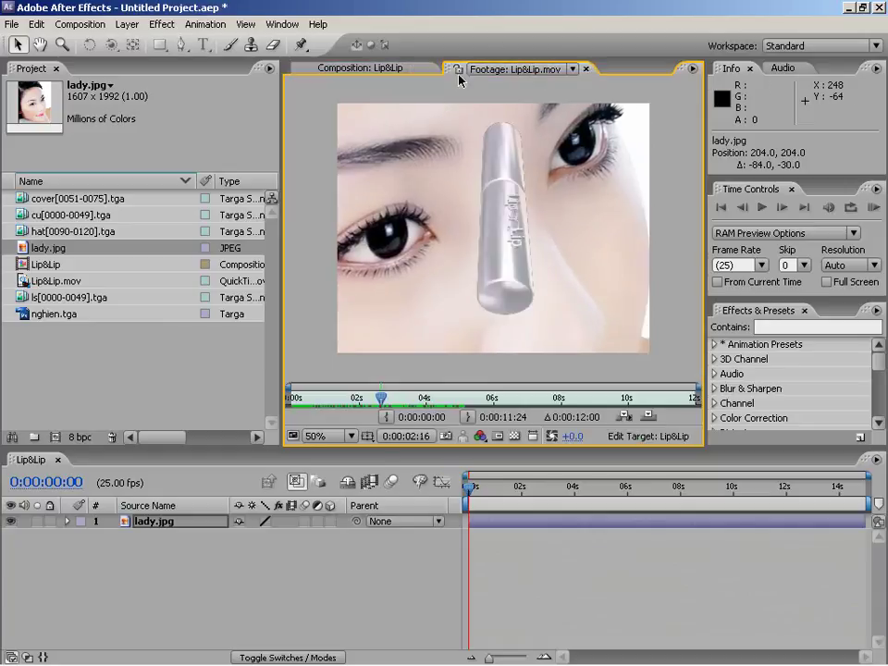
{"action": "left_click", "coordinate": [375, 68]}
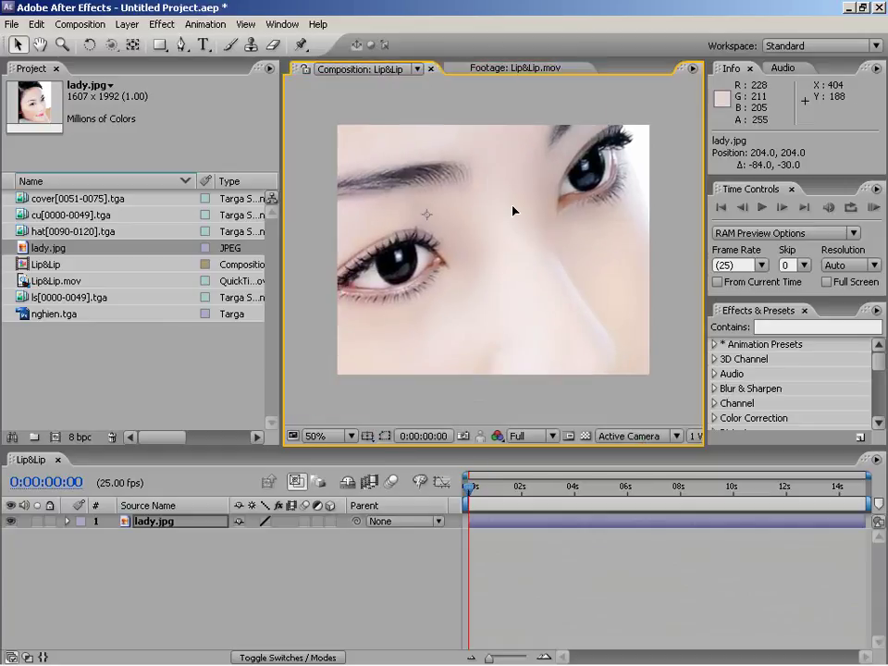
{"action": "key", "text": "shift+Down"}
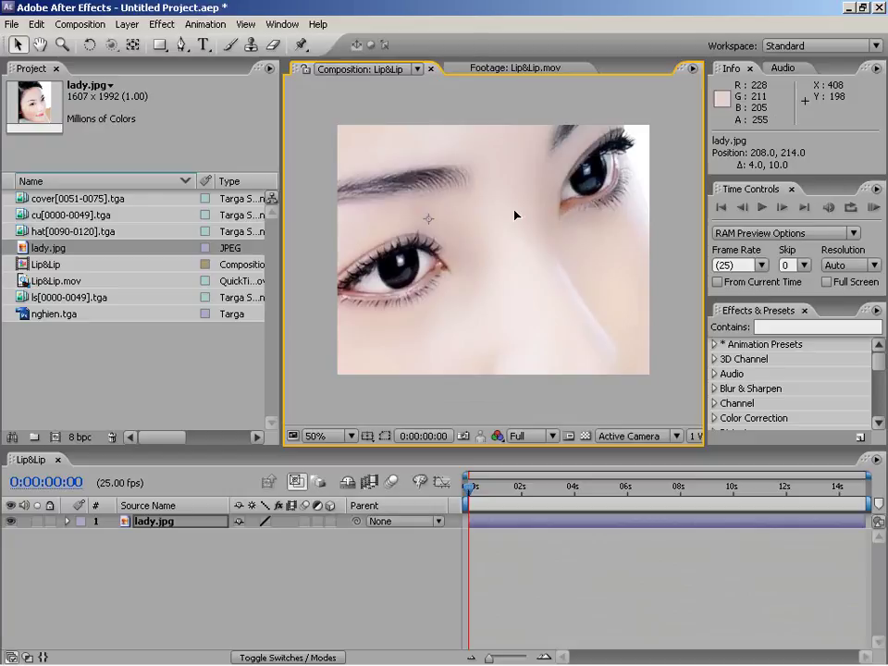
Display the title and action safe guides over the composition and select the hat[0090-0120].tga footage
{"action": "left_click", "coordinate": [369, 439]}
{"action": "left_click", "coordinate": [106, 231]}
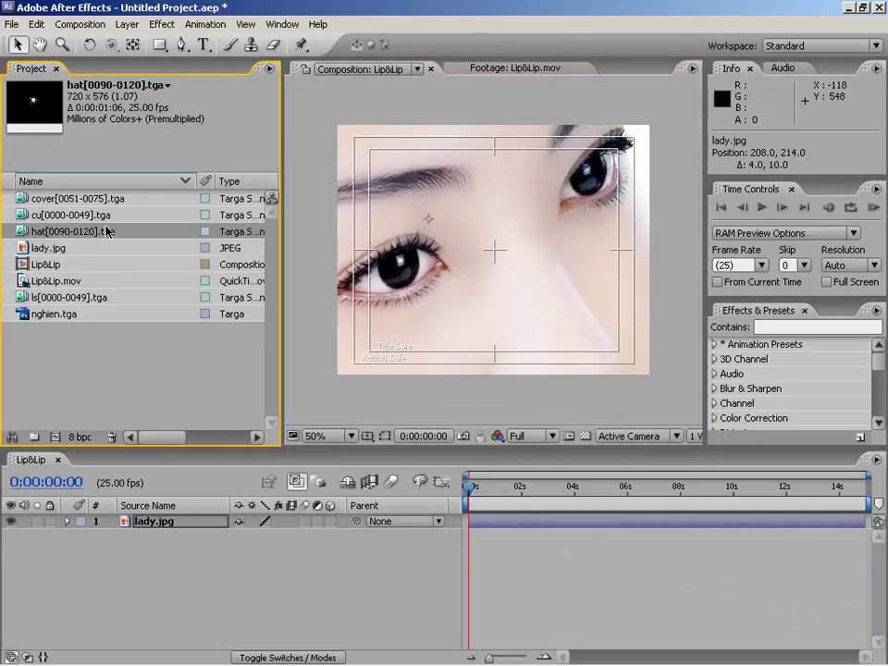
Add the cu[0000-0049].tga sequence as a layer above lady.jpg and scrub its animation to 0:00:01:16
{"action": "left_click", "coordinate": [71, 215]}
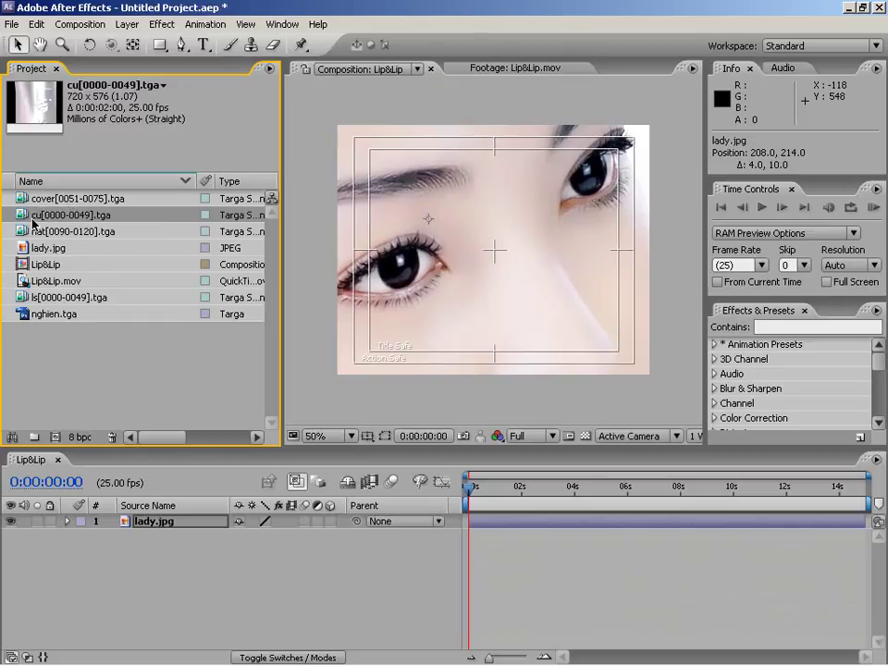
{"action": "left_click_drag", "start_coordinate": [24, 219], "coordinate": [102, 525]}
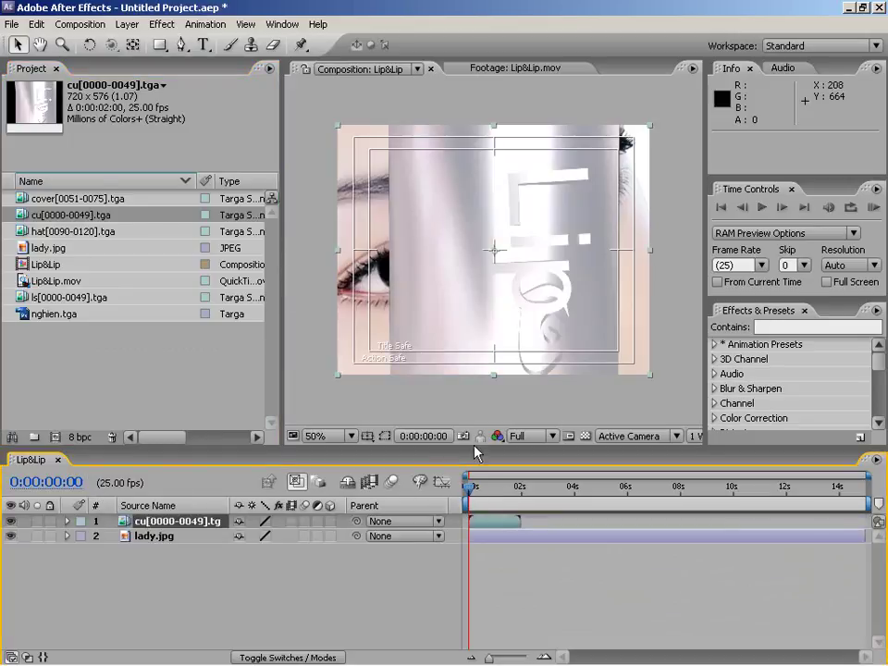
{"action": "left_click", "coordinate": [483, 490]}
{"action": "left_click_drag", "start_coordinate": [486, 498], "coordinate": [511, 497]}
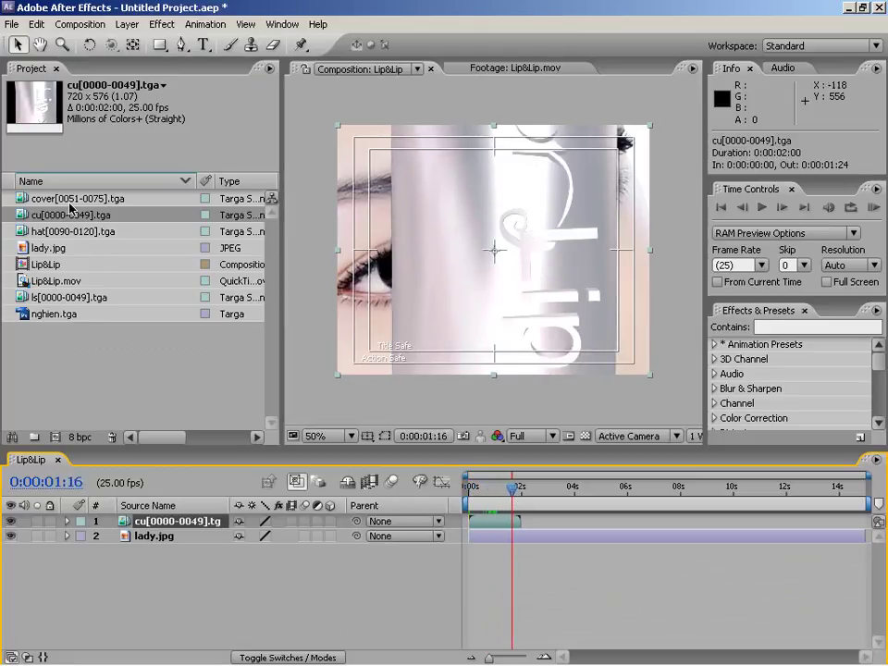
Add the ls[0000-0049].tga sequence as the top layer, start it at the cu layer's out point 0:00:01:24, and scrub through it
{"action": "left_click", "coordinate": [58, 231]}
{"action": "left_click_drag", "start_coordinate": [59, 298], "coordinate": [239, 522]}
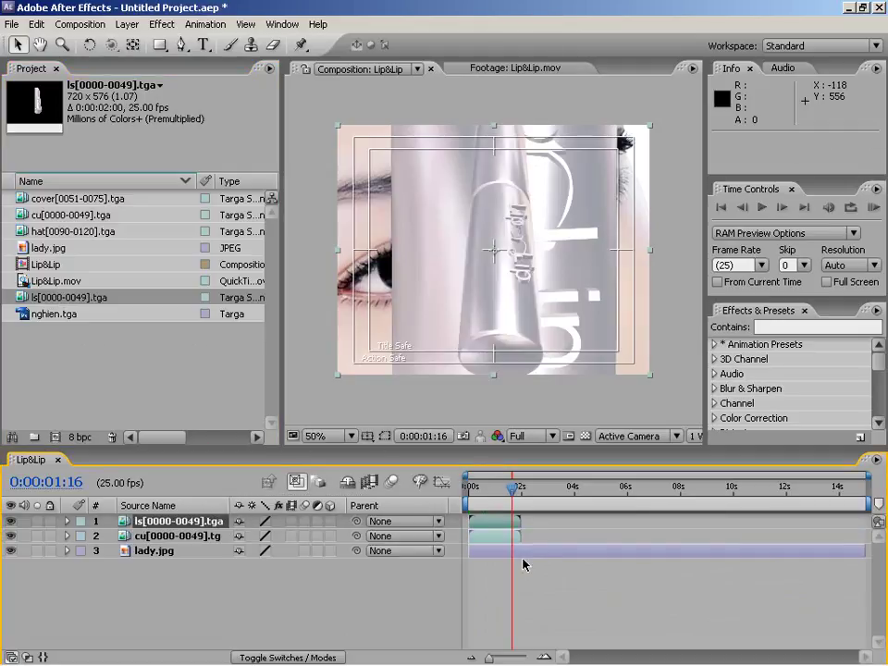
{"action": "left_click", "coordinate": [494, 537]}
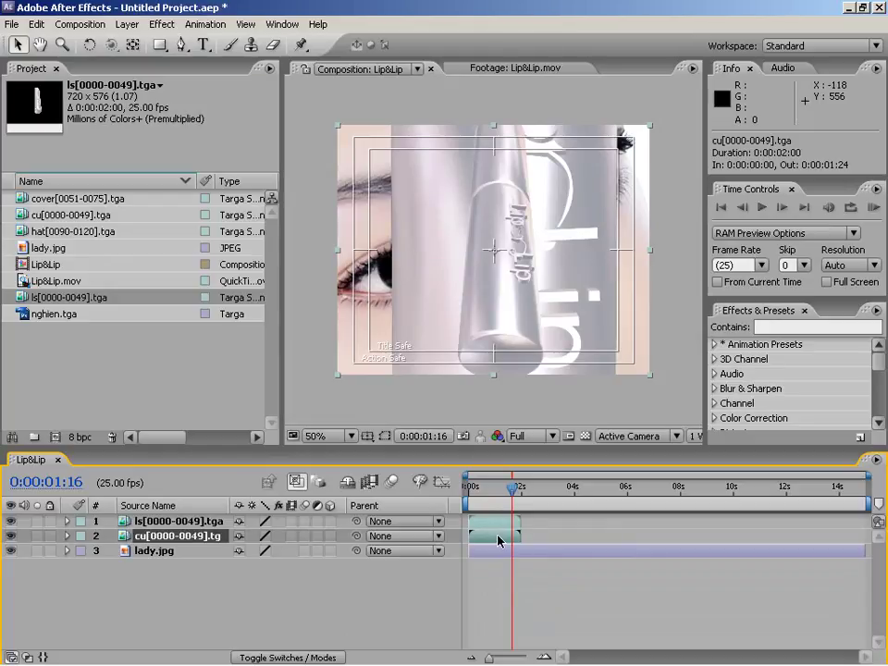
{"action": "left_click", "coordinate": [496, 522]}
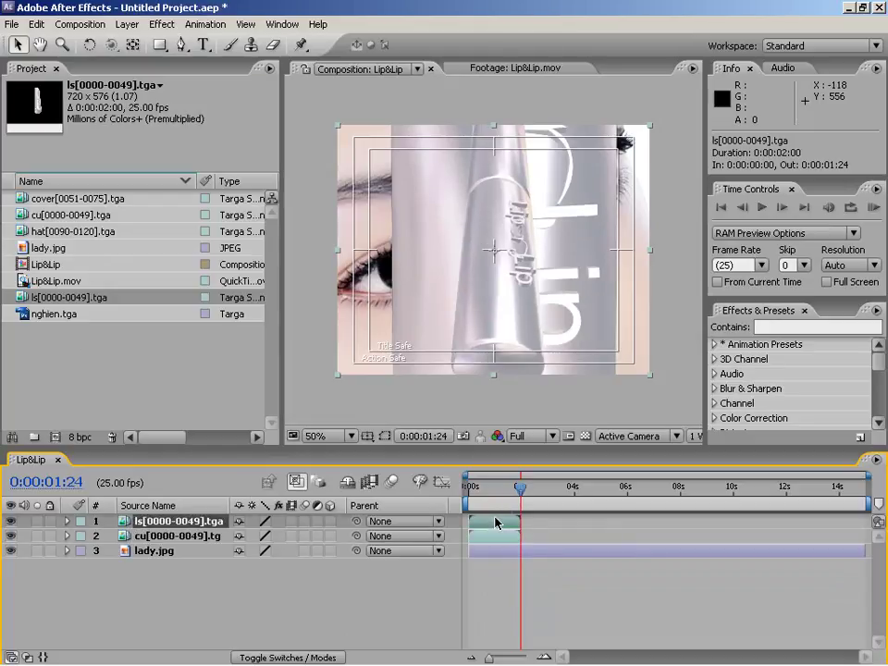
{"action": "key", "text": "bracketleft"}
{"action": "left_click_drag", "start_coordinate": [506, 496], "coordinate": [570, 493]}
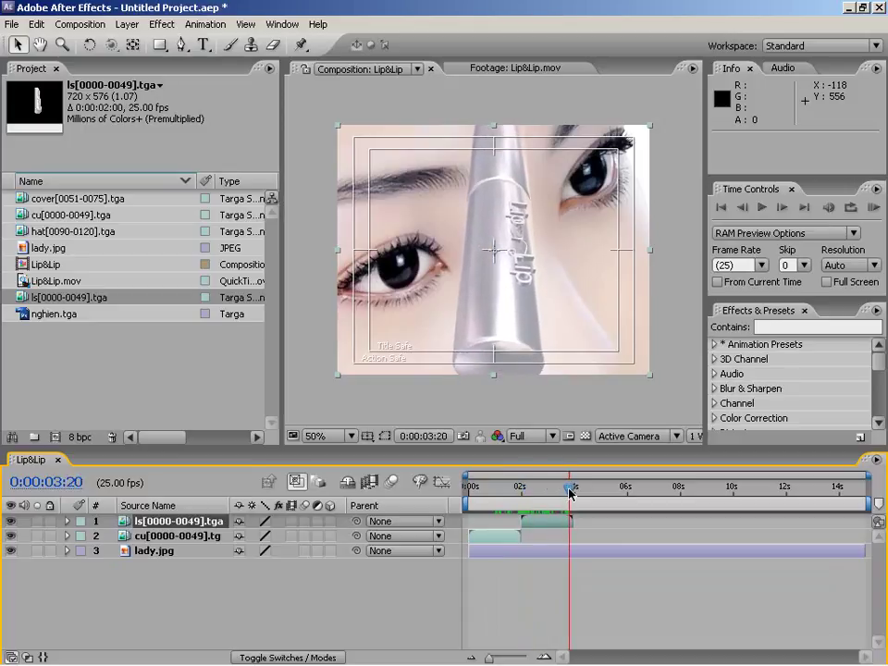
Add the cover[0051-0075].tga sequence as the top layer and start it at the ls layer's out point, 0:00:03:23
{"action": "left_click_drag", "start_coordinate": [74, 195], "coordinate": [280, 520]}
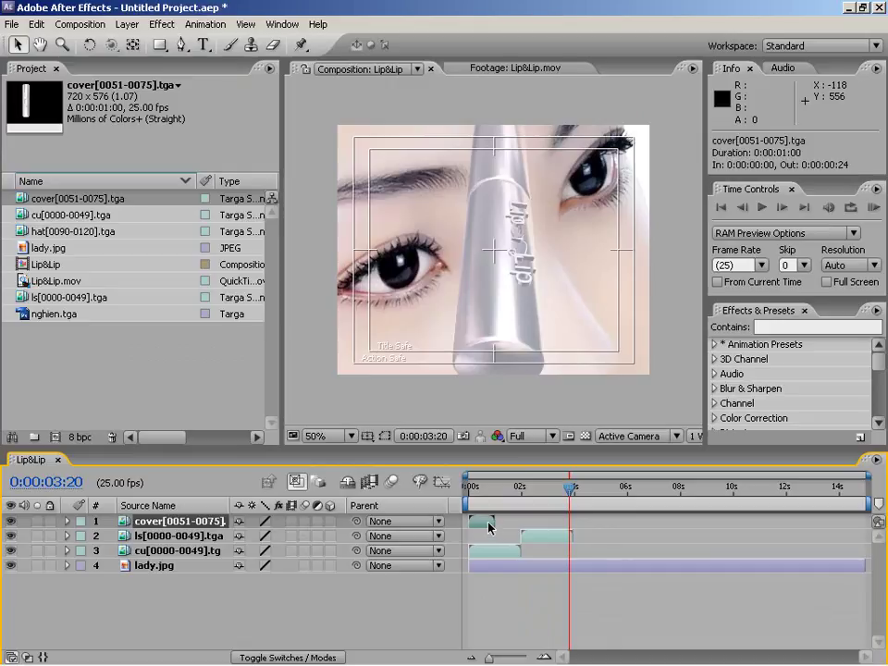
{"action": "left_click", "coordinate": [545, 536]}
{"action": "key", "text": "o"}
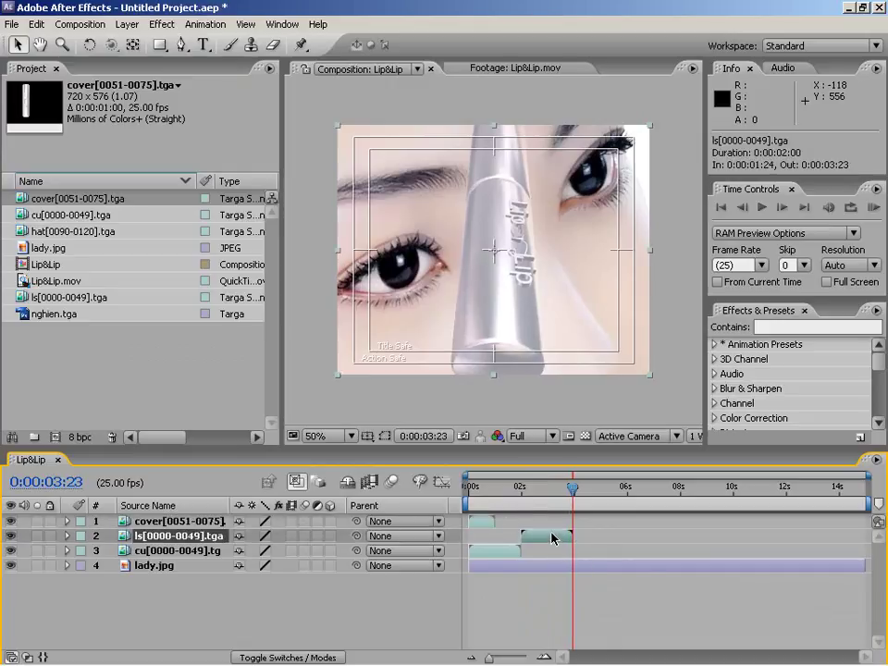
{"action": "left_click", "coordinate": [482, 525]}
{"action": "key", "text": "bracketleft"}
Butt the sequences together without overlapping frames by starting the ls layer at 0:00:02:00 and the cover layer at 0:00:04:00
{"action": "left_click_drag", "start_coordinate": [549, 496], "coordinate": [571, 493]}
{"action": "key", "text": "equal"}
{"action": "key", "text": "equal"}
{"action": "key", "text": "equal"}
{"action": "key", "text": "equal"}
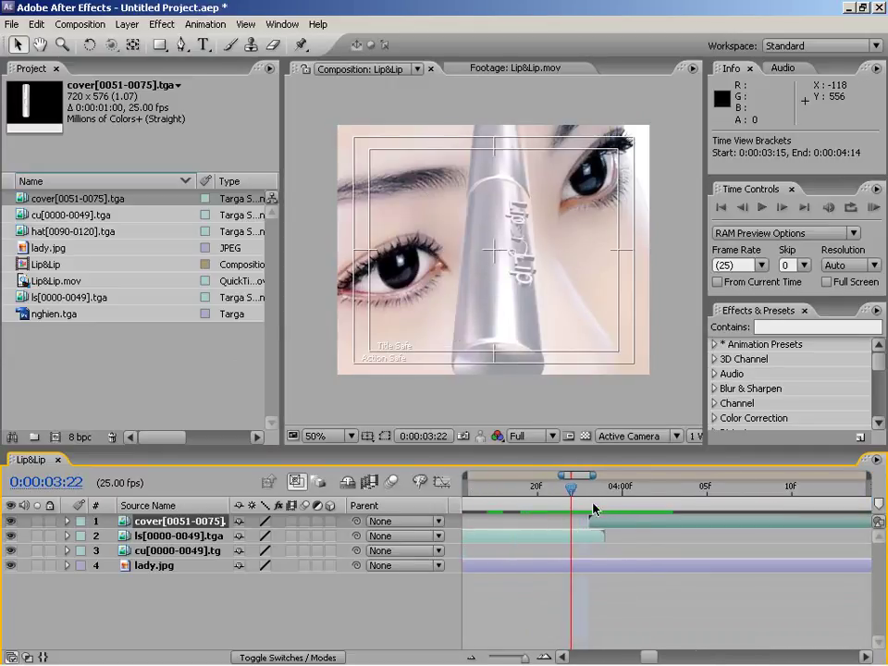
{"action": "left_click_drag", "start_coordinate": [632, 524], "coordinate": [646, 526]}
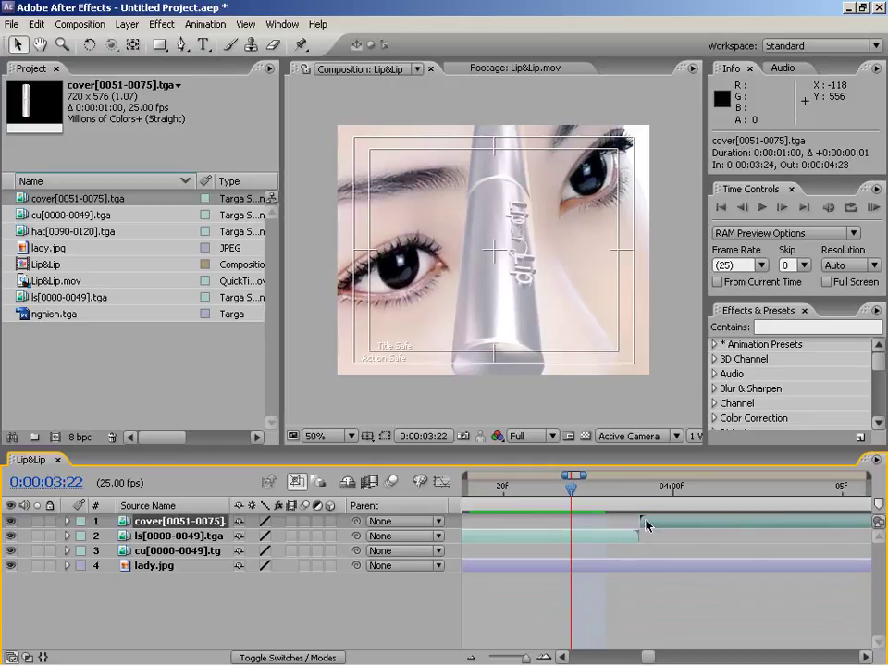
{"action": "left_click_drag", "start_coordinate": [583, 496], "coordinate": [607, 502]}
{"action": "scroll", "coordinate": [522, 508], "scroll_direction": "left", "scroll_amount": 10}
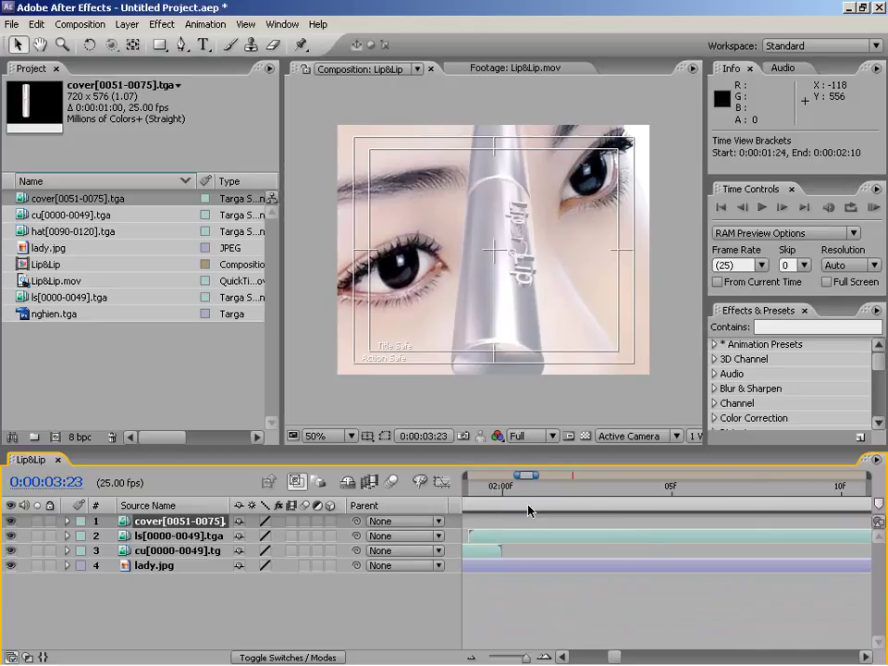
{"action": "left_click_drag", "start_coordinate": [679, 542], "coordinate": [706, 534]}
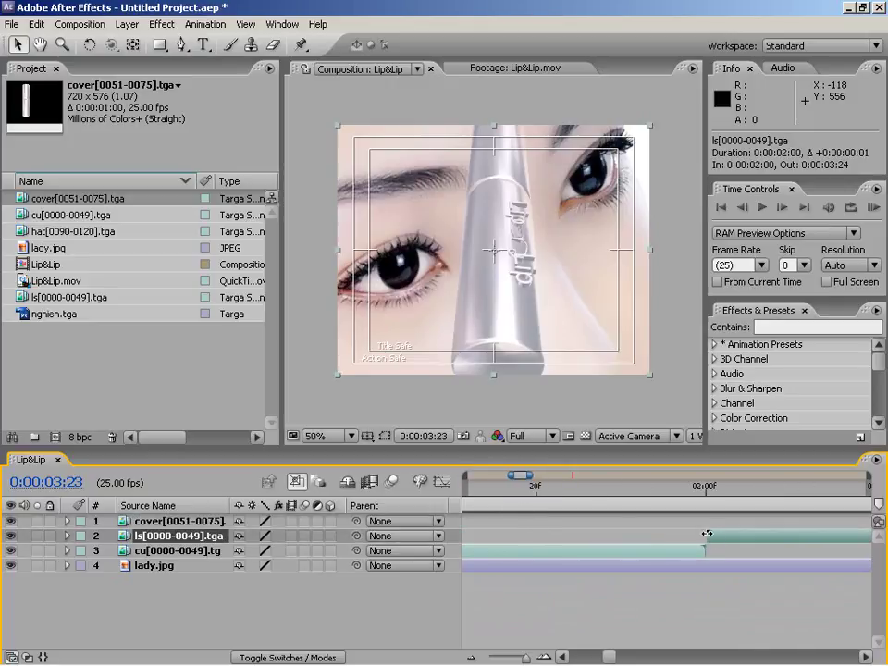
{"action": "left_click_drag", "start_coordinate": [527, 480], "coordinate": [573, 477]}
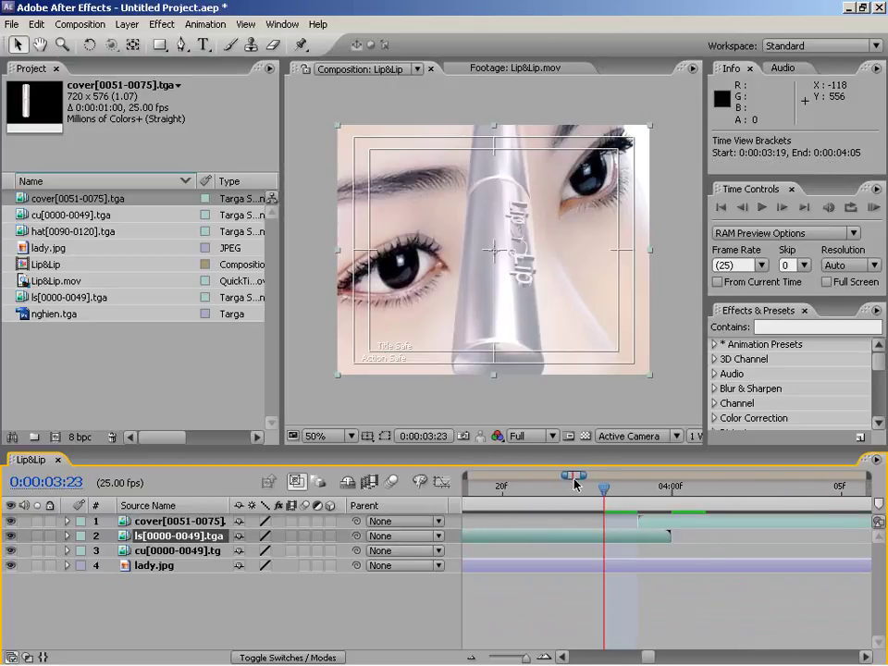
{"action": "left_click_drag", "start_coordinate": [645, 513], "coordinate": [645, 522]}
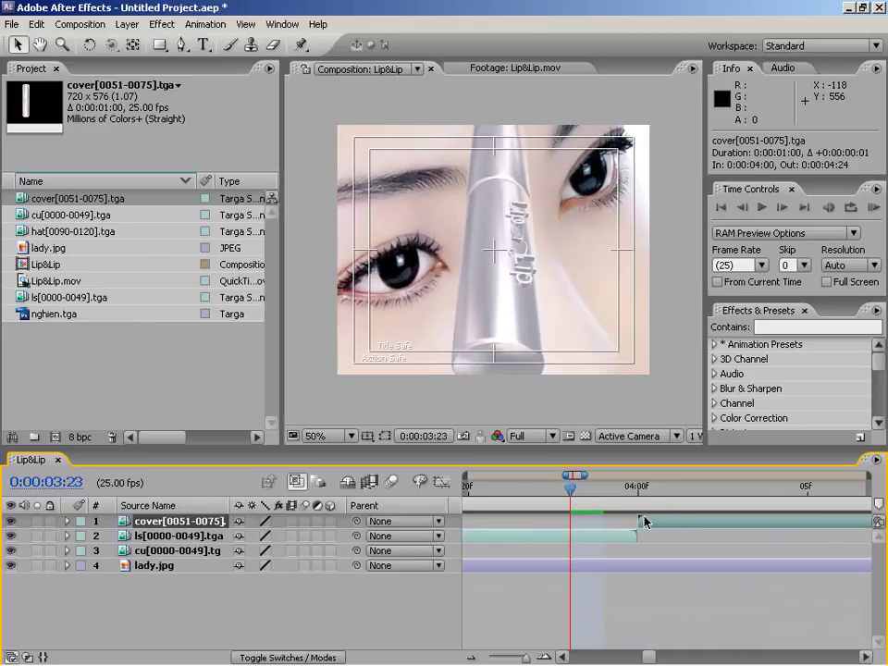
Scrub the cover animation to its end at 0:00:04:24 and compare it with the Lip&Lip.mov footage
{"action": "key", "text": "minus"}
{"action": "key", "text": "minus"}
{"action": "key", "text": "minus"}
{"action": "key", "text": "minus"}
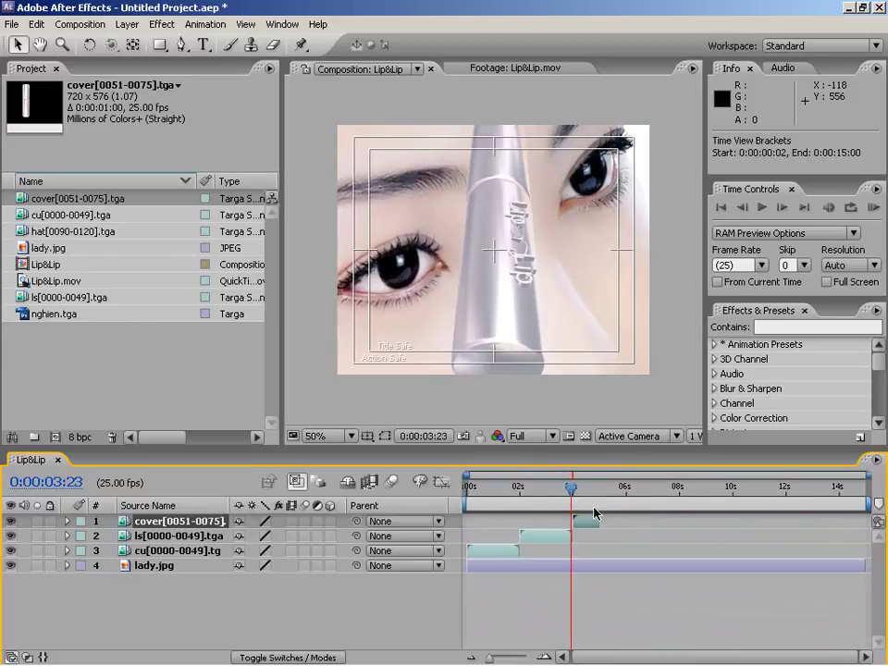
{"action": "left_click_drag", "start_coordinate": [571, 488], "coordinate": [599, 490]}
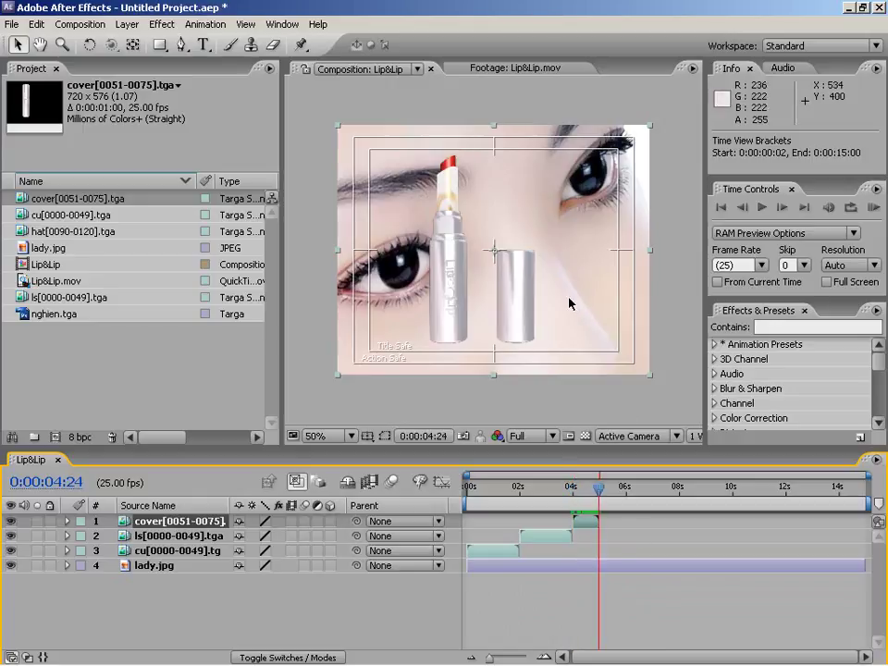
{"action": "left_click", "coordinate": [513, 67]}
{"action": "mouse_move", "coordinate": [383, 400]}
{"action": "left_mouse_down"}
{"action": "mouse_move", "coordinate": [444, 418]}
{"action": "mouse_move", "coordinate": [473, 398]}
{"action": "mouse_move", "coordinate": [458, 398]}
{"action": "mouse_move", "coordinate": [471, 398]}
{"action": "left_mouse_up"}
{"action": "left_click_drag", "start_coordinate": [562, 487], "coordinate": [590, 493]}
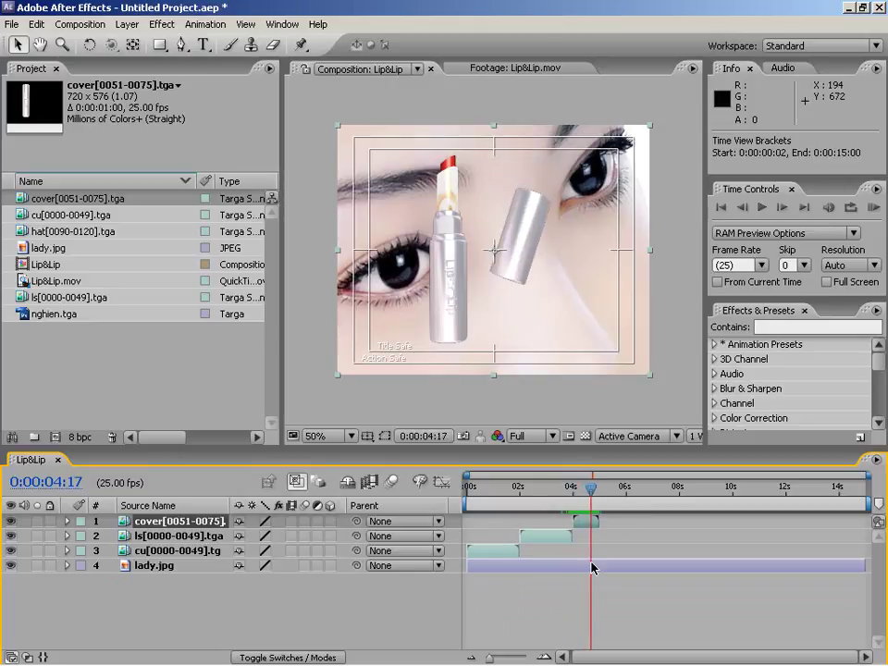
Set a Position keyframe on the lady.jpg layer at 0:00:04:24, the last frame of the cover layer
{"action": "left_click", "coordinate": [585, 523]}
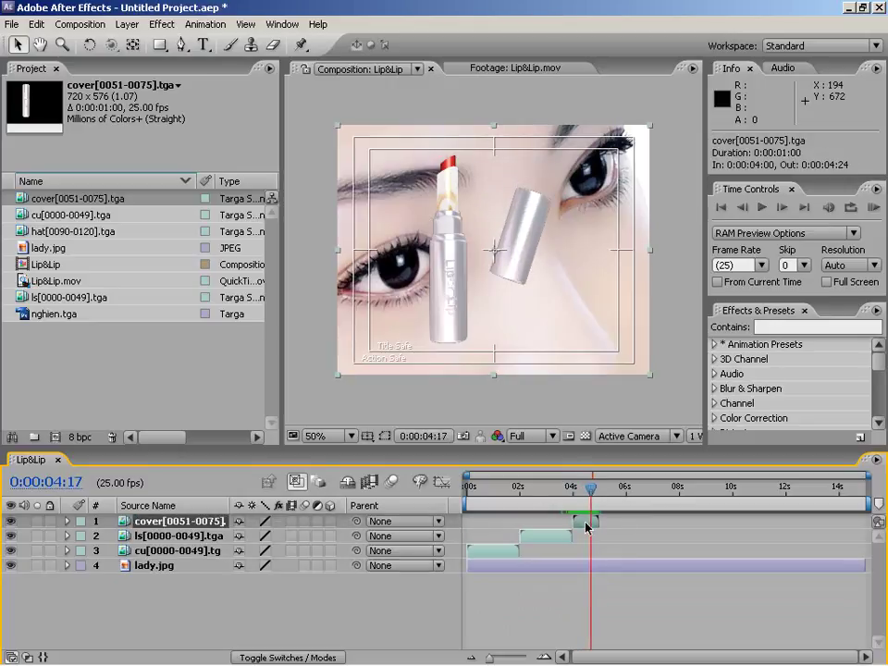
{"action": "key", "text": "o"}
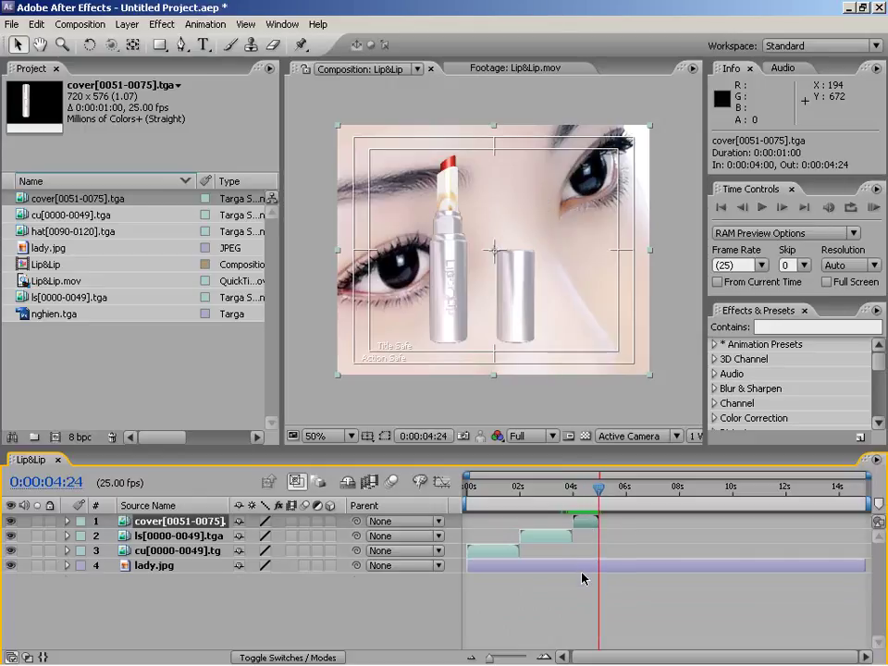
{"action": "key", "text": "p"}
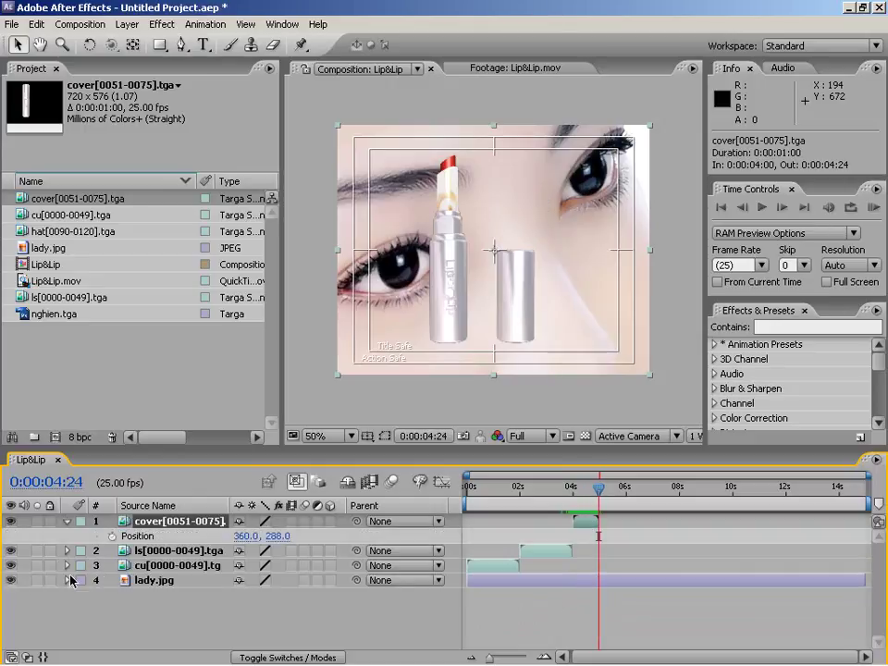
{"action": "left_click", "coordinate": [514, 569]}
{"action": "key", "text": "p"}
{"action": "left_click", "coordinate": [110, 580]}
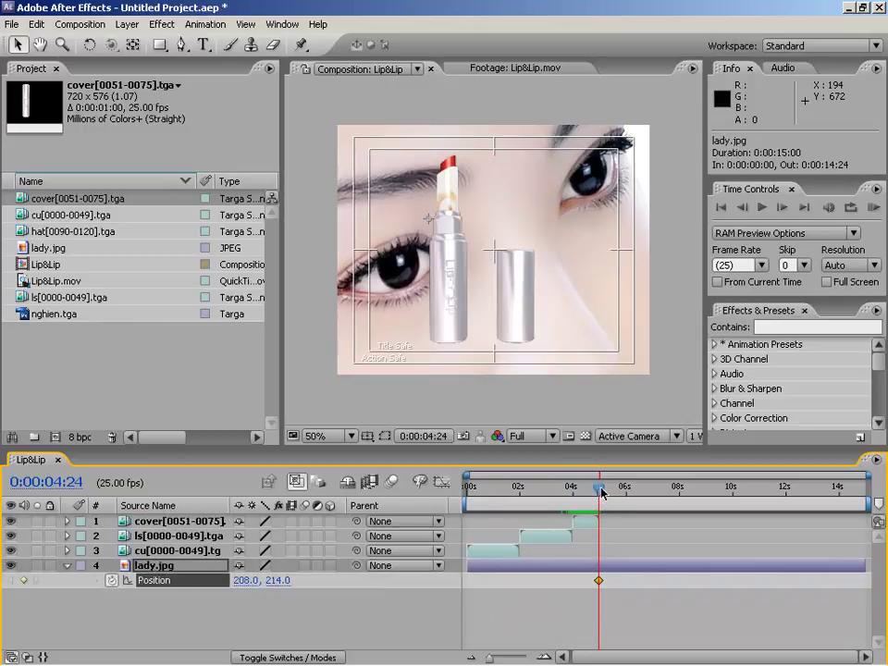
Add a second Position keyframe at 0:00:05:00 and move lady.jpg to about 102, -278 to frame the lips
{"action": "left_click_drag", "start_coordinate": [601, 493], "coordinate": [601, 493]}
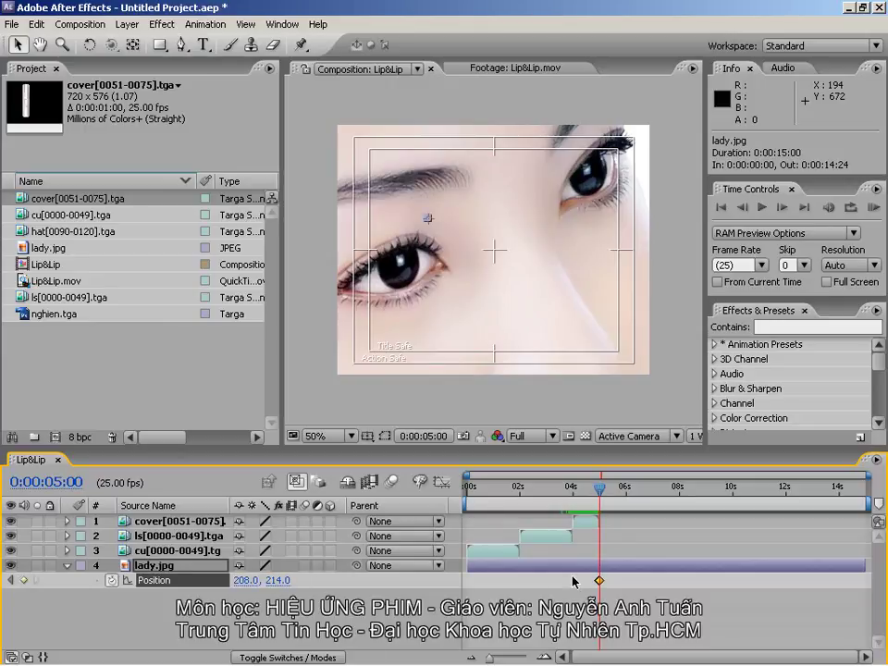
{"action": "key", "text": "equal"}
{"action": "key", "text": "equal"}
{"action": "key", "text": "equal"}
{"action": "key", "text": "equal"}
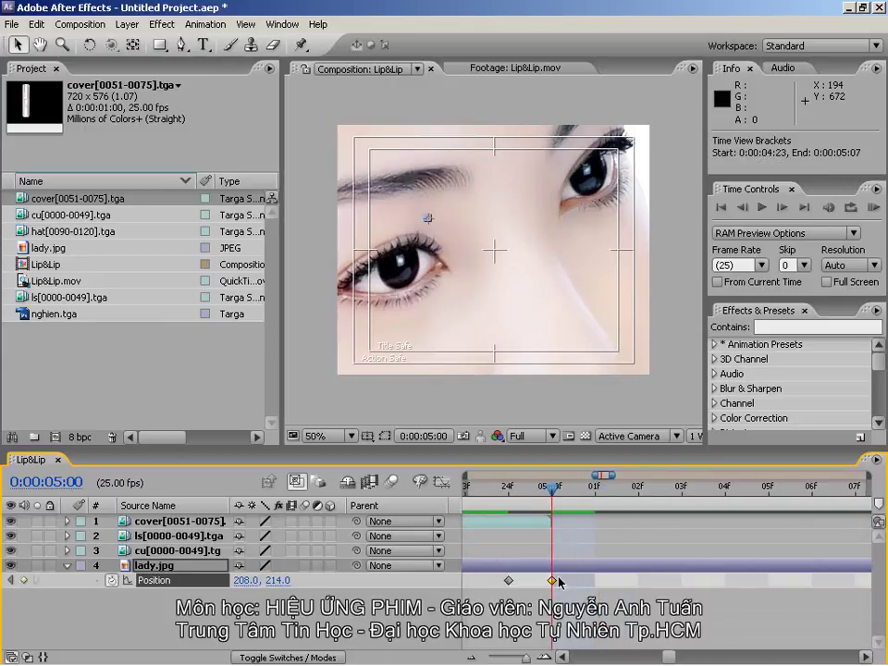
{"action": "left_click", "coordinate": [11, 580]}
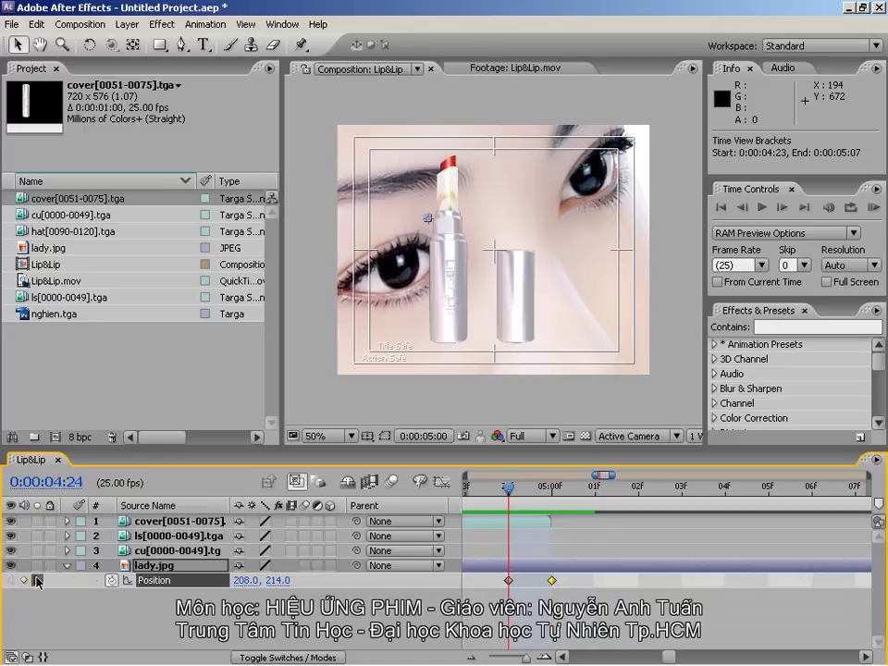
{"action": "left_click", "coordinate": [35, 581]}
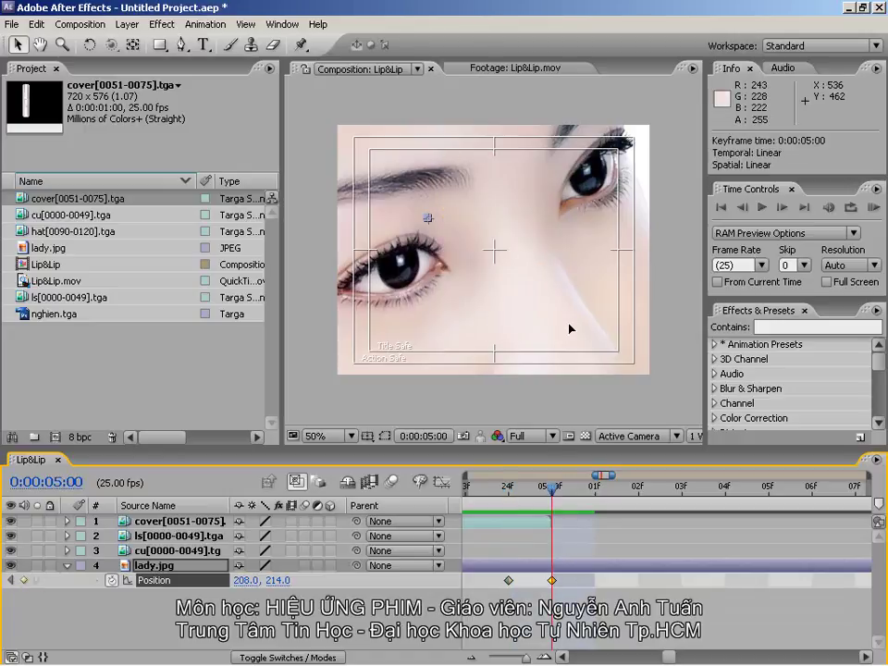
{"action": "left_click_drag", "start_coordinate": [569, 328], "coordinate": [520, 118]}
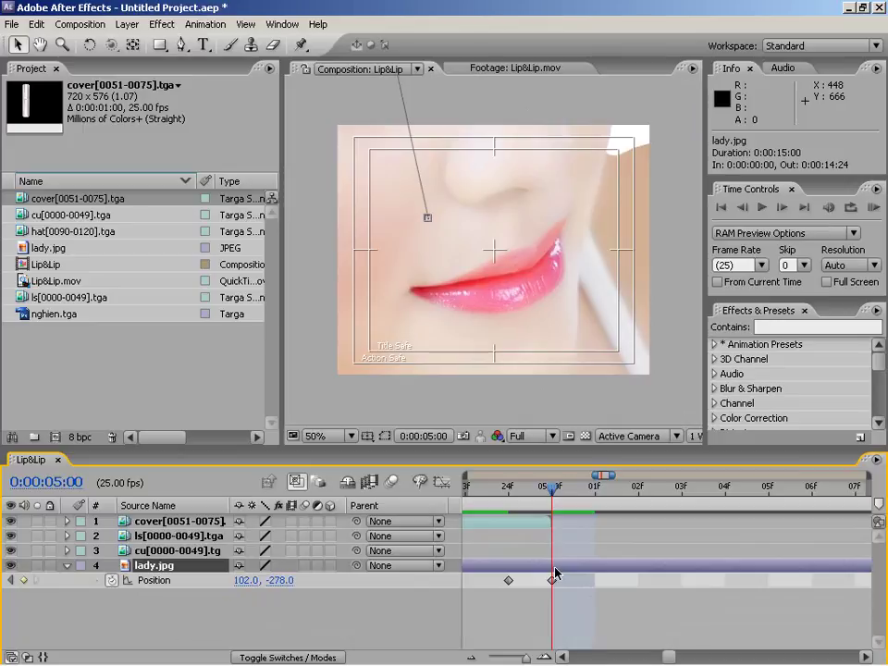
Duplicate the lady.jpg layer and trim the duplicate's in point to 0:00:05:00
{"action": "key", "text": "minus"}
{"action": "key", "text": "minus"}
{"action": "key", "text": "minus"}
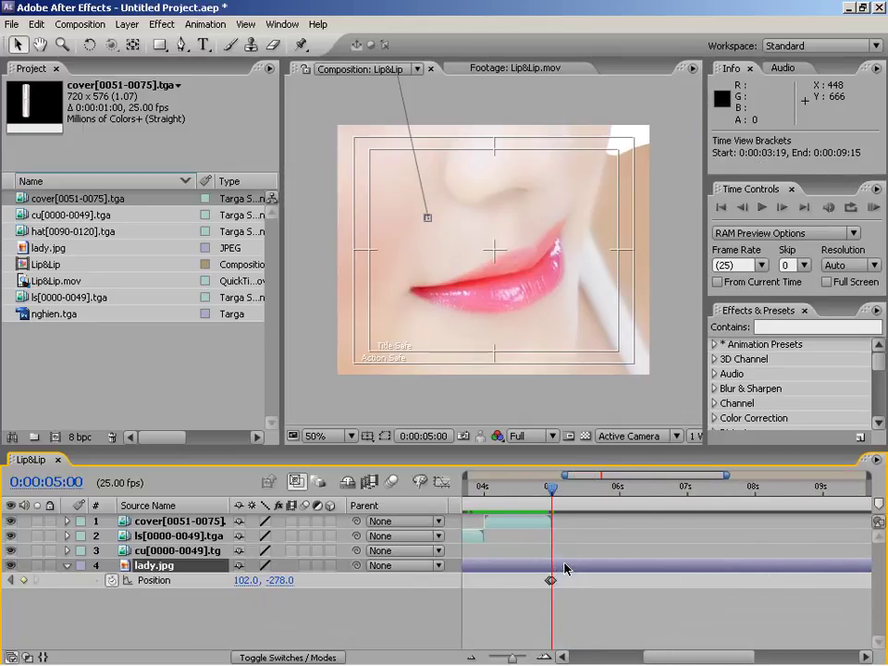
{"action": "key", "text": "ctrl+d"}
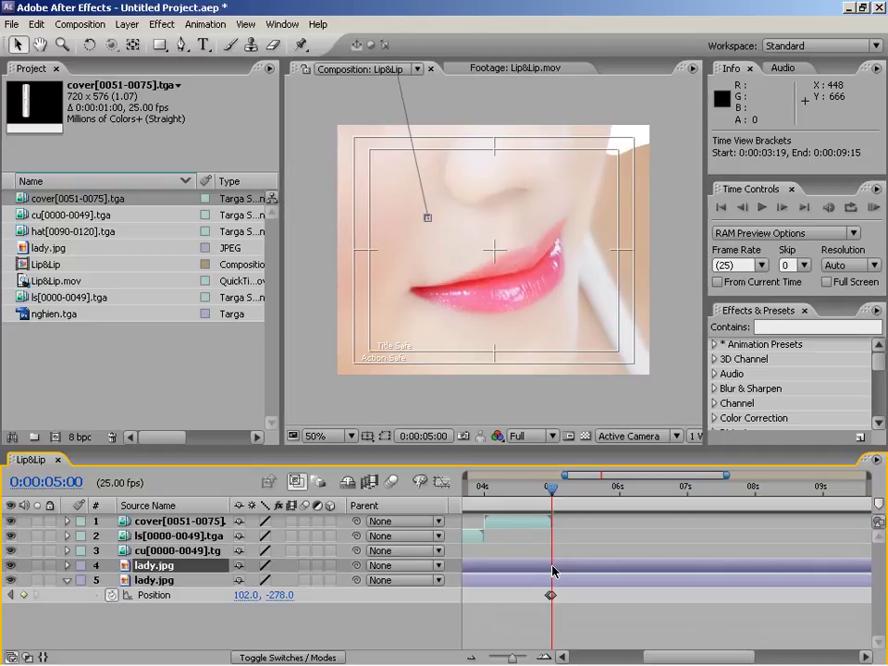
{"action": "key", "text": "alt+bracketleft"}
Delete the Position keyframes from the trimmed lady.jpg duplicate
{"action": "left_click_drag", "start_coordinate": [524, 499], "coordinate": [554, 500]}
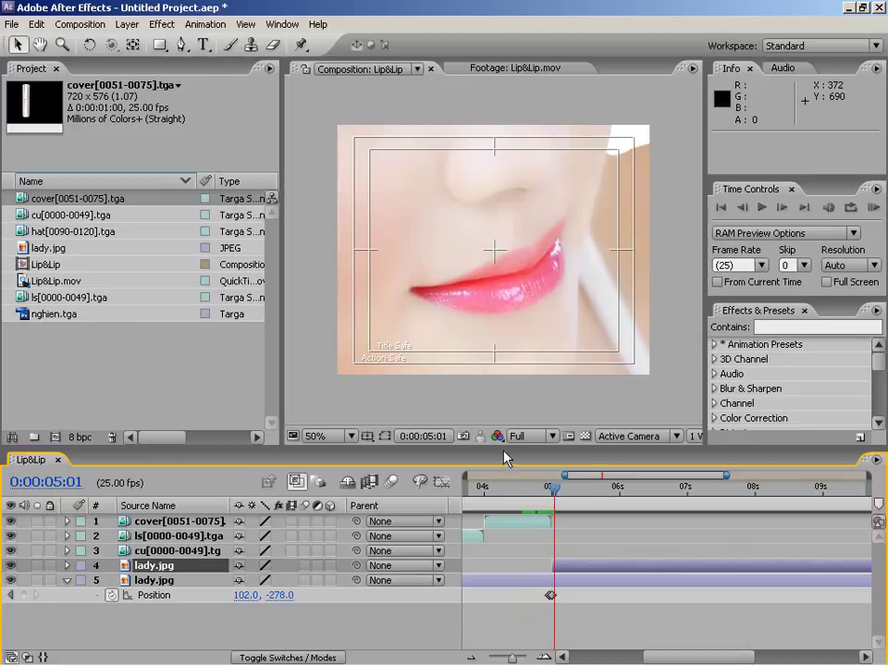
{"action": "key", "text": "p"}
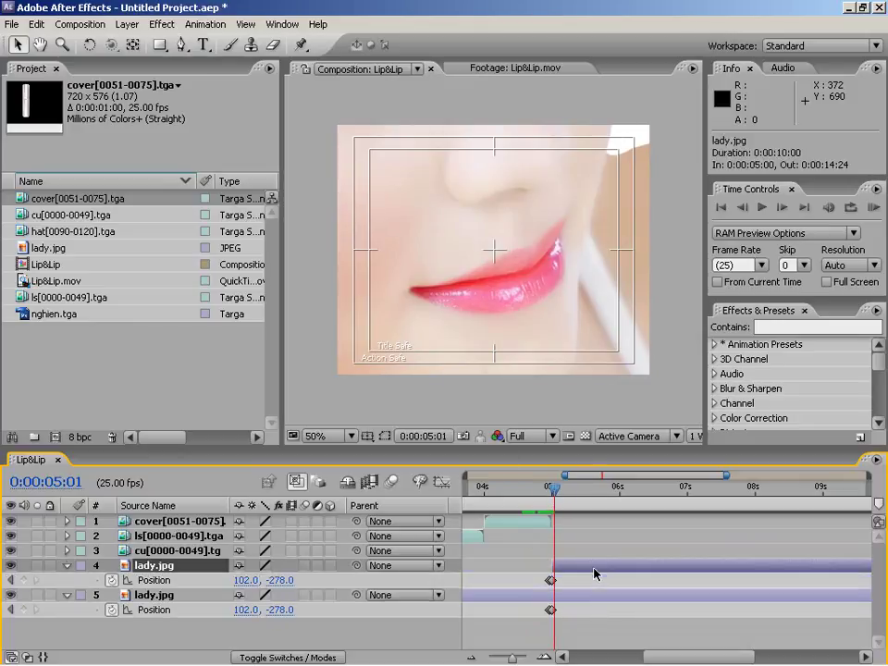
{"action": "left_click", "coordinate": [551, 580]}
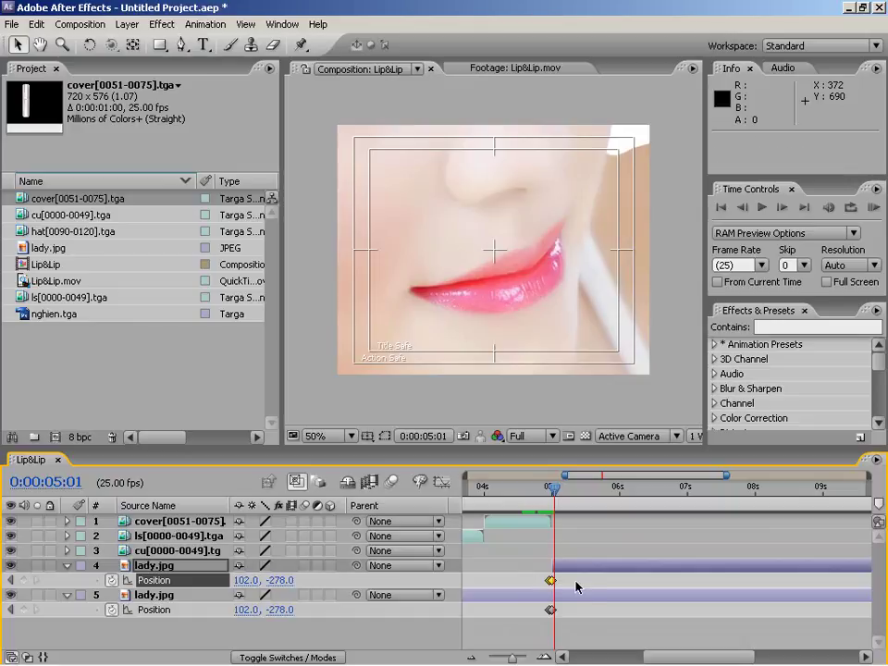
{"action": "key", "text": "Delete"}
Advance the current time to 0:00:05:08 and collapse the Position property of the trimmed lady.jpg duplicate
{"action": "key", "text": "Page_Down"}
{"action": "key", "text": "Page_Down"}
{"action": "key", "text": "Page_Down"}
{"action": "key", "text": "Page_Down"}
{"action": "key", "text": "Page_Down"}
{"action": "key", "text": "Page_Down"}
{"action": "key", "text": "Page_Down"}
{"action": "key", "text": "p"}
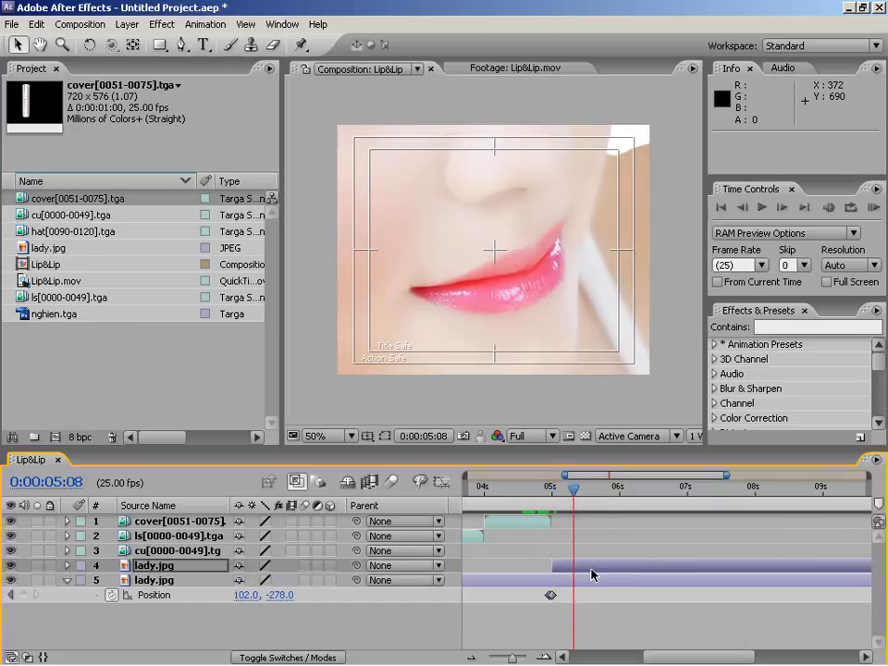
Apply the Brightness & Contrast color correction effect to the trimmed lady.jpg duplicate
{"action": "left_click", "coordinate": [589, 568]}
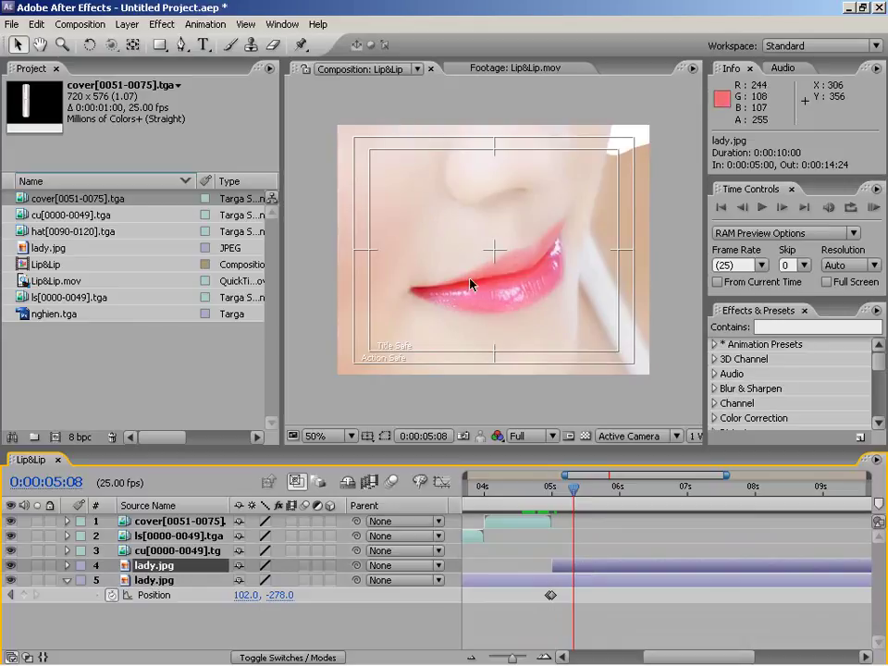
{"action": "left_click_drag", "start_coordinate": [883, 363], "coordinate": [884, 373]}
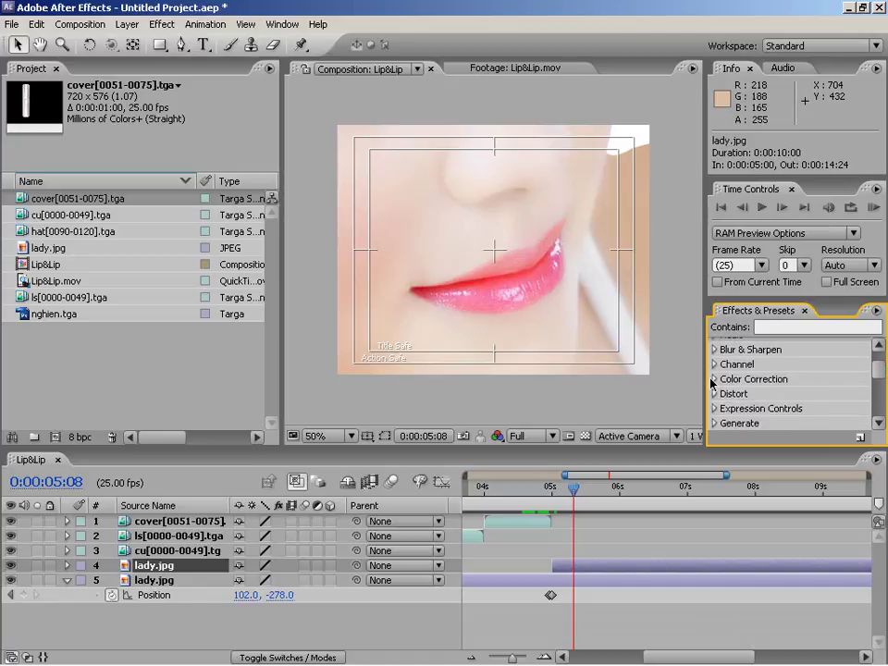
{"action": "left_click", "coordinate": [714, 379]}
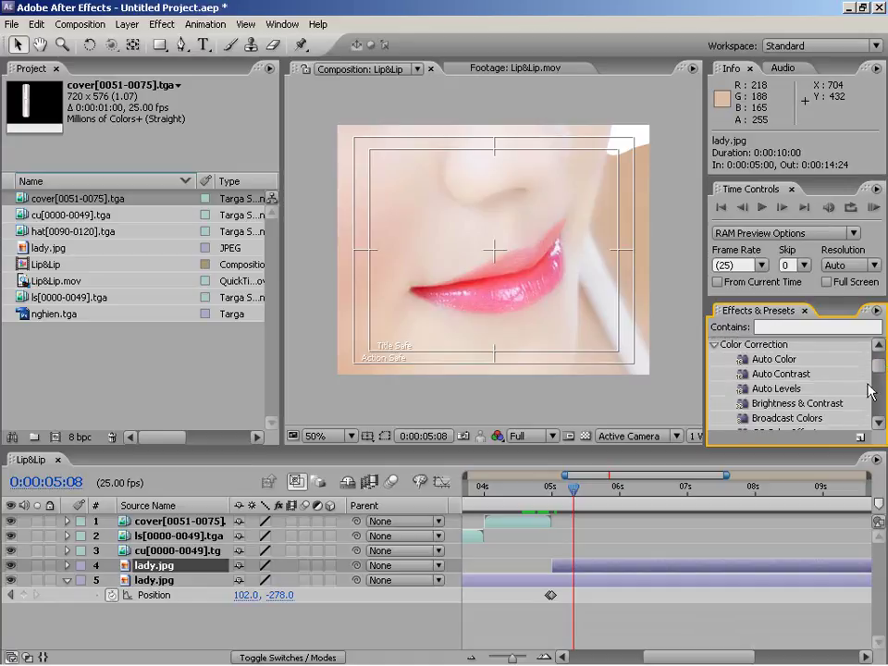
{"action": "scroll", "coordinate": [795, 379], "scroll_direction": "down", "scroll_amount": 1}
{"action": "double_click", "coordinate": [786, 362]}
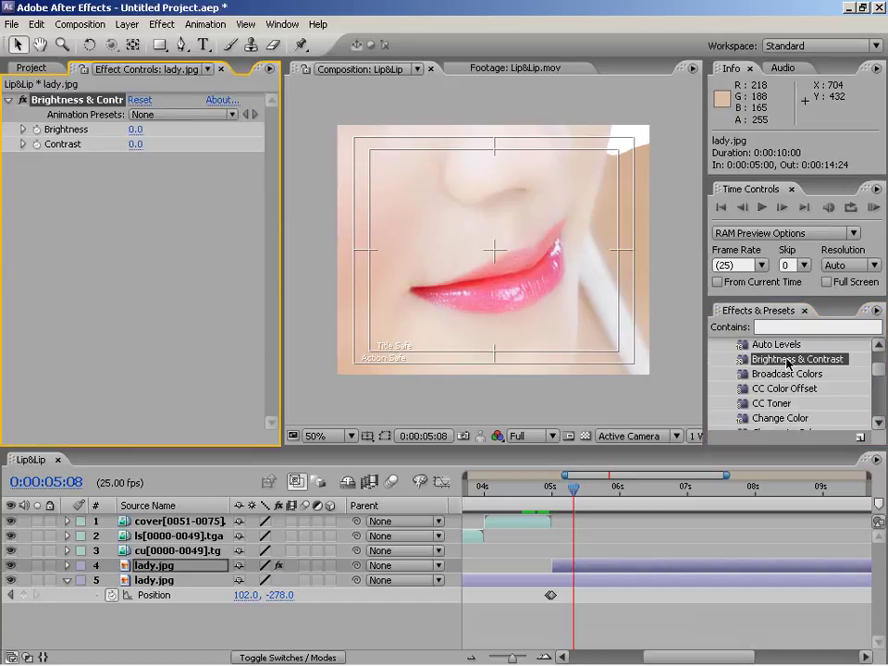
Set the effect's Brightness to -20 and Contrast to -37, comparing the lips with the layer hidden and shown
{"action": "mouse_move", "coordinate": [135, 129]}
{"action": "left_mouse_down"}
{"action": "mouse_move", "coordinate": [124, 130]}
{"action": "mouse_move", "coordinate": [134, 144]}
{"action": "mouse_move", "coordinate": [126, 145]}
{"action": "left_mouse_up"}
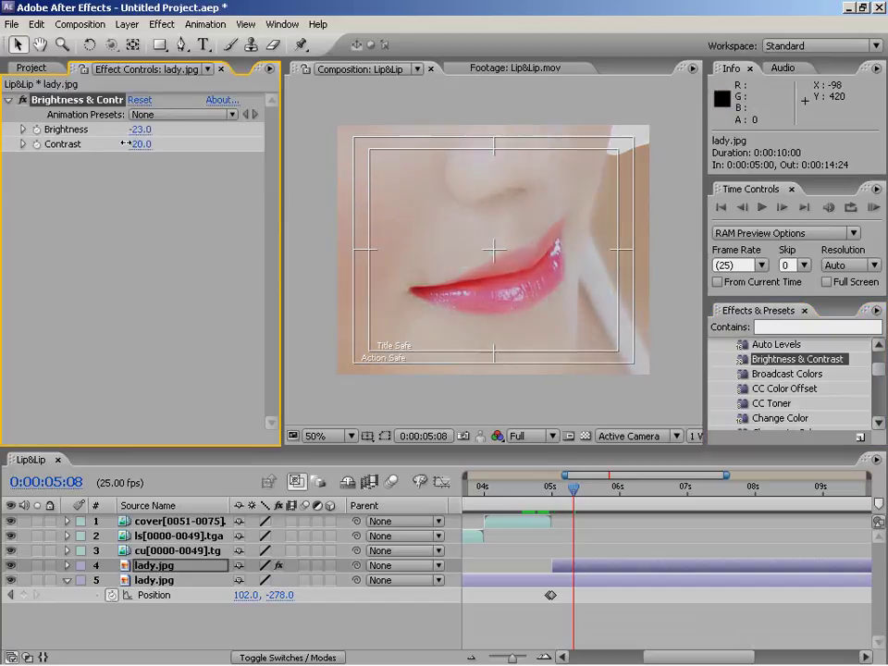
{"action": "left_click", "coordinate": [11, 568]}
{"action": "left_click", "coordinate": [11, 568]}
{"action": "left_click", "coordinate": [11, 568]}
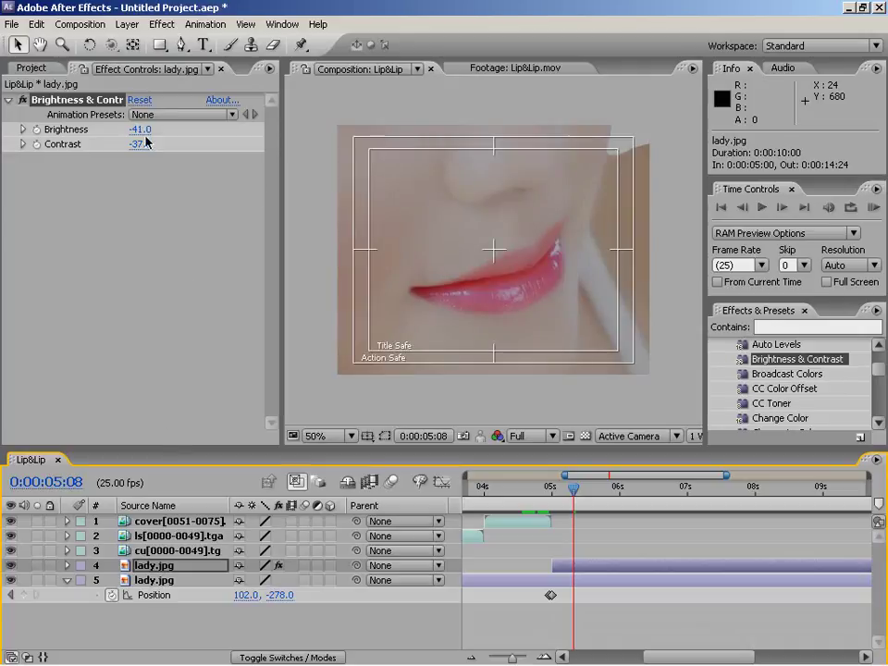
{"action": "left_click_drag", "start_coordinate": [146, 136], "coordinate": [171, 141]}
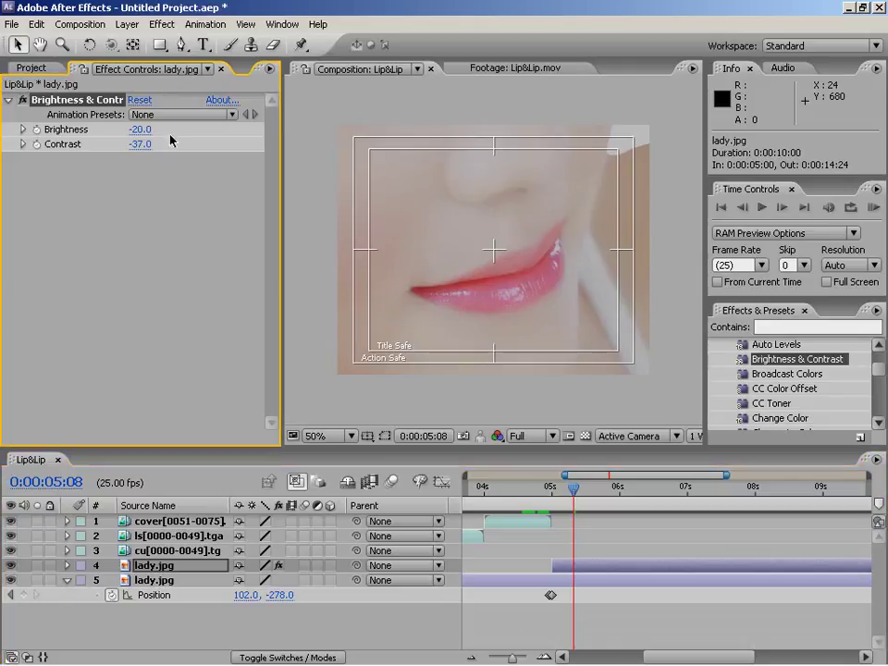
Enlarge the composition viewing area and magnify it to 200% around the left corner of the lips
{"action": "key", "text": "period"}
{"action": "key", "text": "period"}
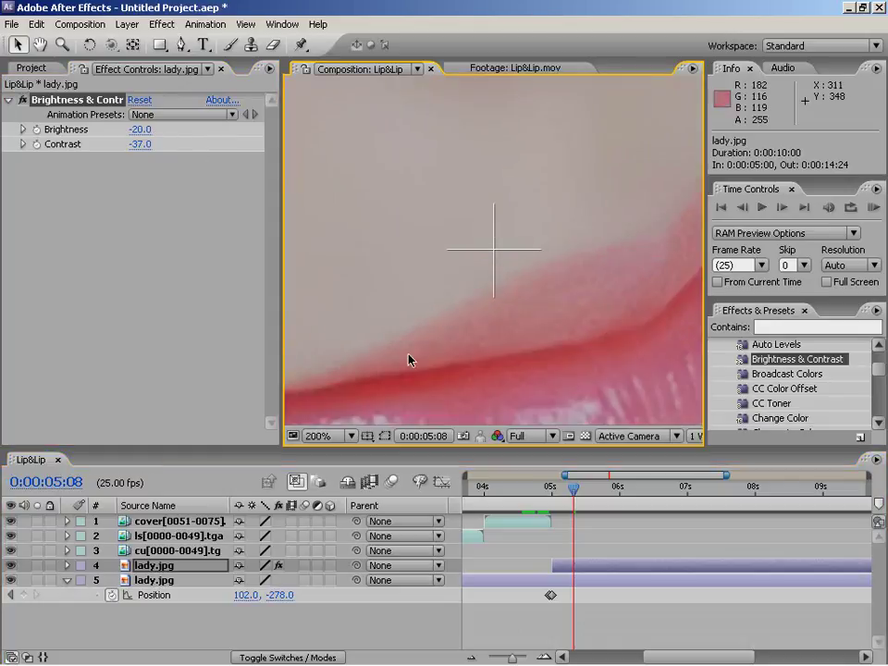
{"action": "left_click_drag", "start_coordinate": [281, 348], "coordinate": [149, 349]}
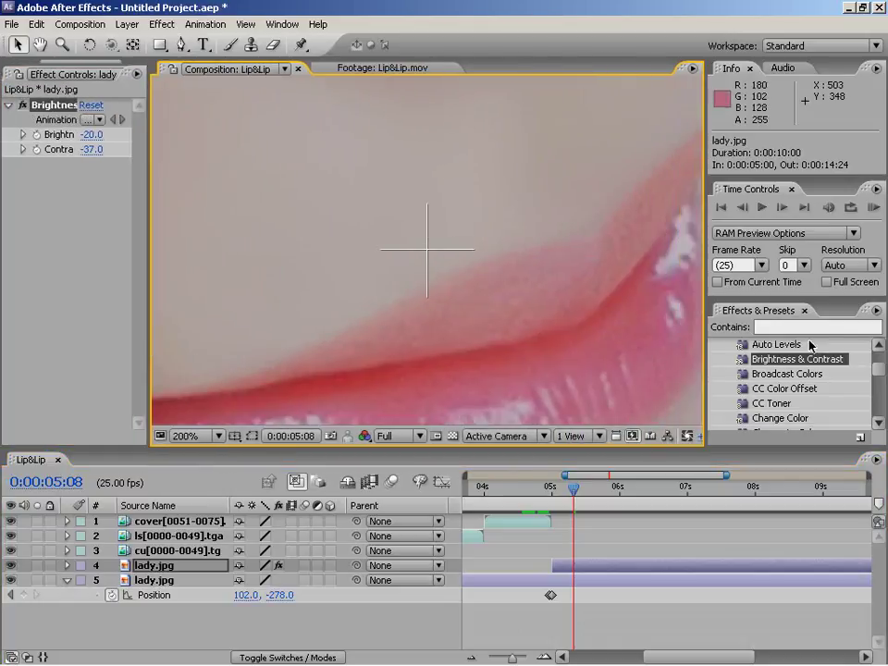
{"action": "left_click_drag", "start_coordinate": [646, 446], "coordinate": [645, 498]}
{"action": "key", "text": "h"}
{"action": "left_click_drag", "start_coordinate": [530, 343], "coordinate": [462, 269]}
{"action": "key", "text": "v"}
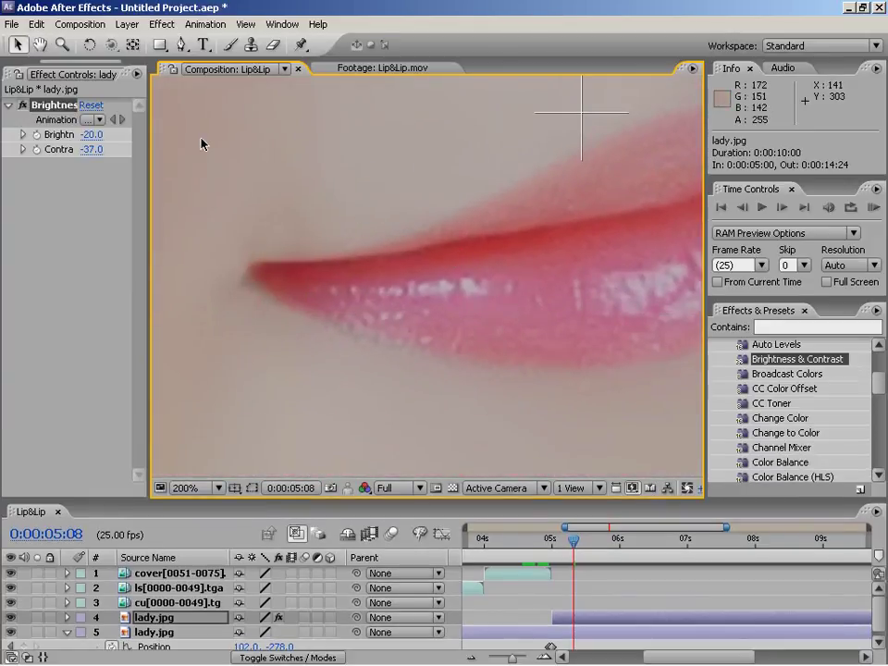
Start a Pen tool mask on the lady.jpg duplicate, tracing the upper lip from its left corner to the right tip
{"action": "left_click", "coordinate": [181, 44]}
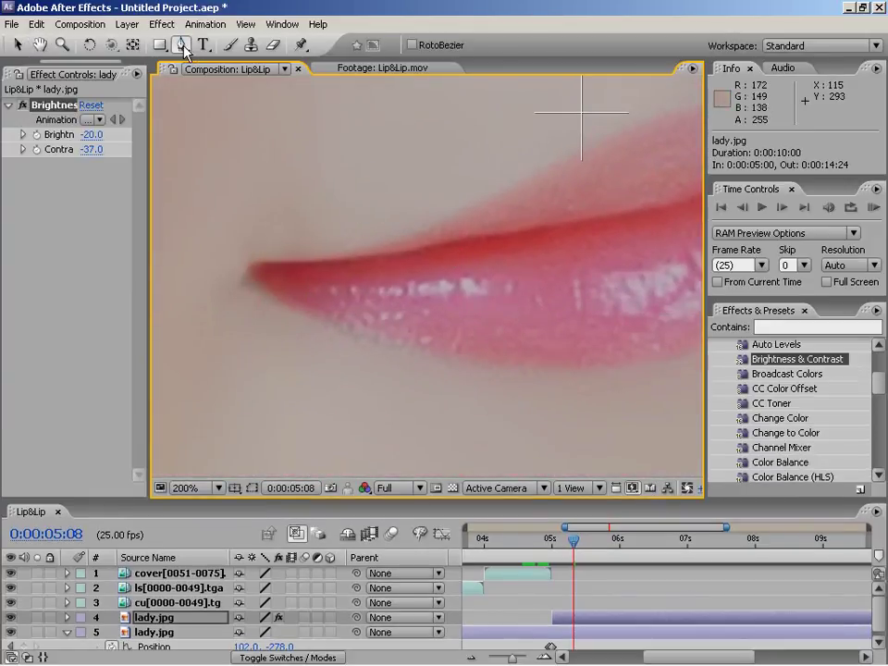
{"action": "left_click", "coordinate": [249, 277]}
{"action": "left_click_drag", "start_coordinate": [249, 265], "coordinate": [317, 258]}
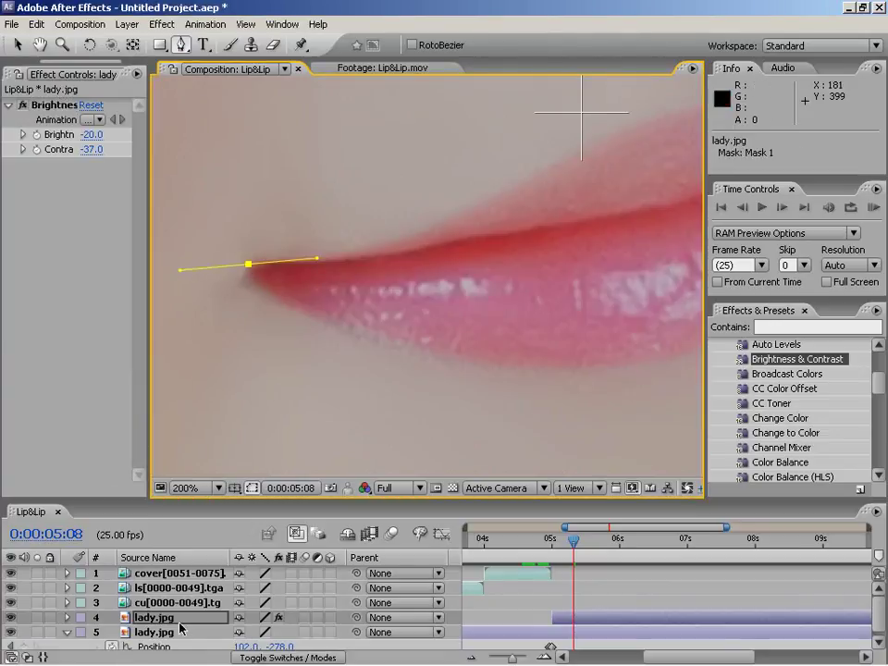
{"action": "left_click_drag", "start_coordinate": [442, 222], "coordinate": [512, 187]}
{"action": "left_click_drag", "start_coordinate": [664, 118], "coordinate": [750, 89]}
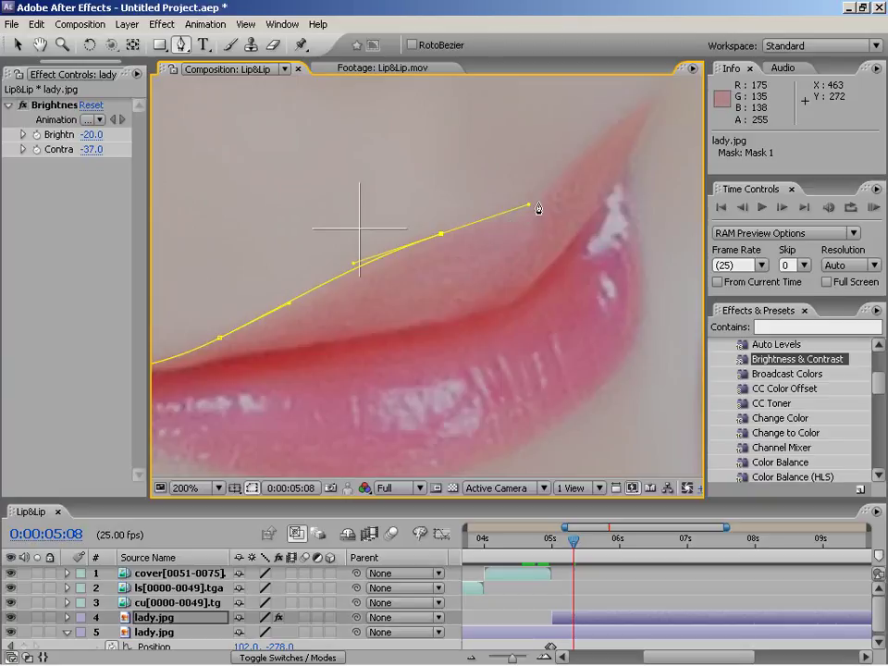
{"action": "left_click_drag", "start_coordinate": [526, 211], "coordinate": [542, 195]}
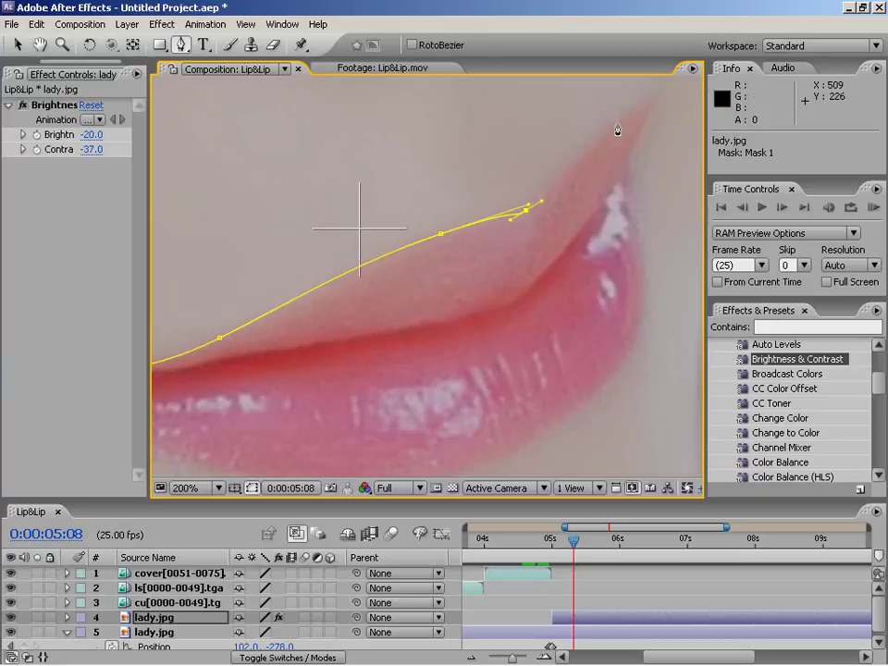
{"action": "left_click_drag", "start_coordinate": [624, 117], "coordinate": [654, 96]}
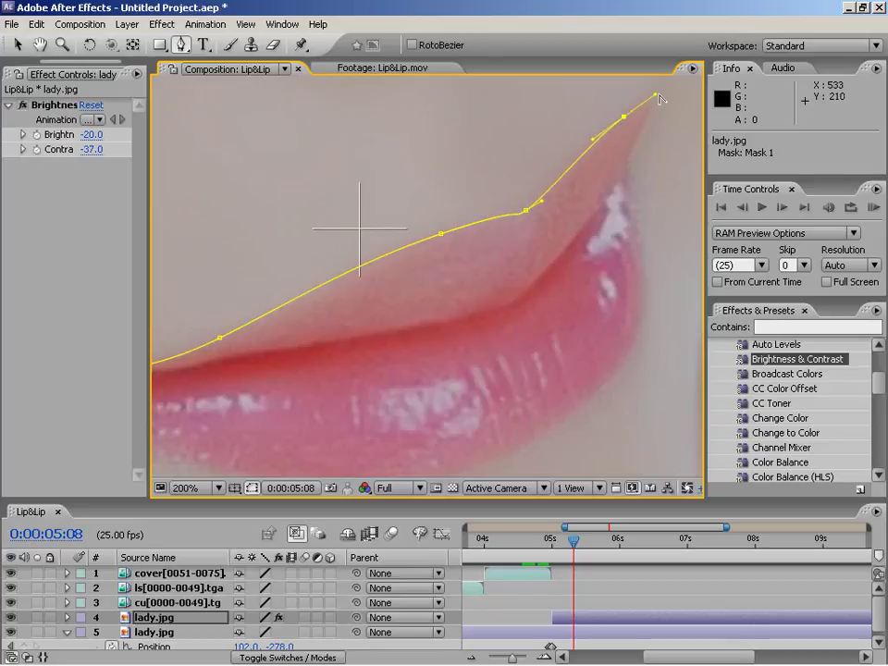
{"action": "left_click", "coordinate": [661, 91]}
Continue the mask along the lower lip from the right tip and close it at the left corner
{"action": "left_click_drag", "start_coordinate": [626, 159], "coordinate": [627, 169]}
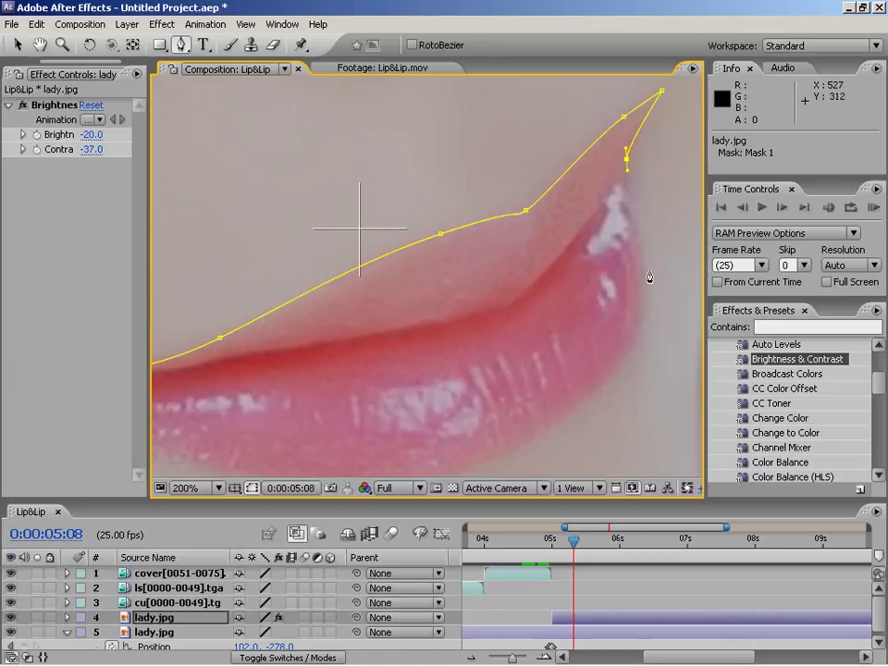
{"action": "left_click_drag", "start_coordinate": [642, 288], "coordinate": [640, 316]}
{"action": "left_click_drag", "start_coordinate": [566, 420], "coordinate": [507, 455]}
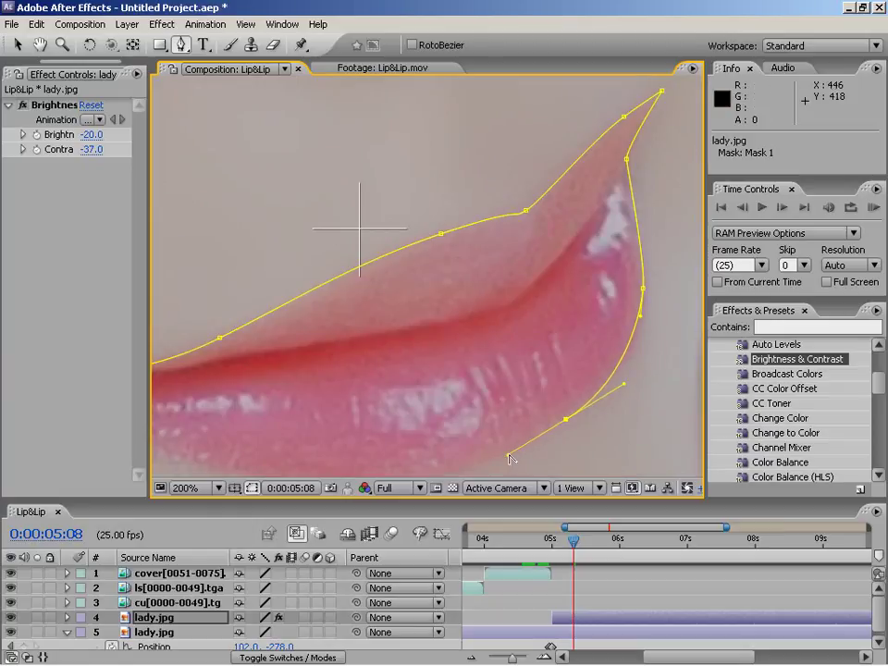
{"action": "left_click_drag", "start_coordinate": [473, 409], "coordinate": [578, 293]}
{"action": "left_click_drag", "start_coordinate": [547, 360], "coordinate": [468, 373]}
{"action": "left_click_drag", "start_coordinate": [305, 352], "coordinate": [260, 339]}
{"action": "left_click_drag", "start_coordinate": [337, 312], "coordinate": [456, 293]}
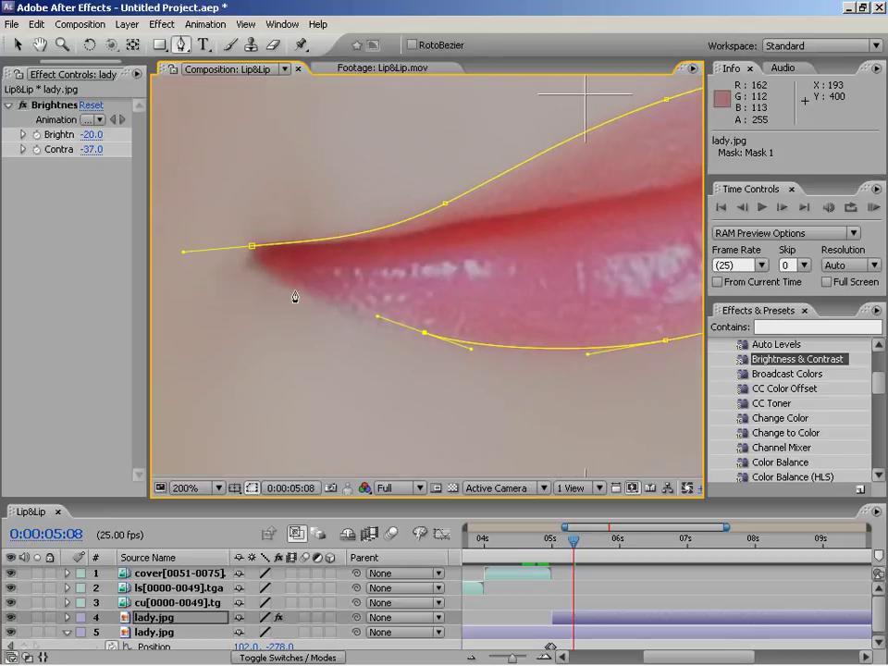
{"action": "left_click_drag", "start_coordinate": [301, 293], "coordinate": [339, 251]}
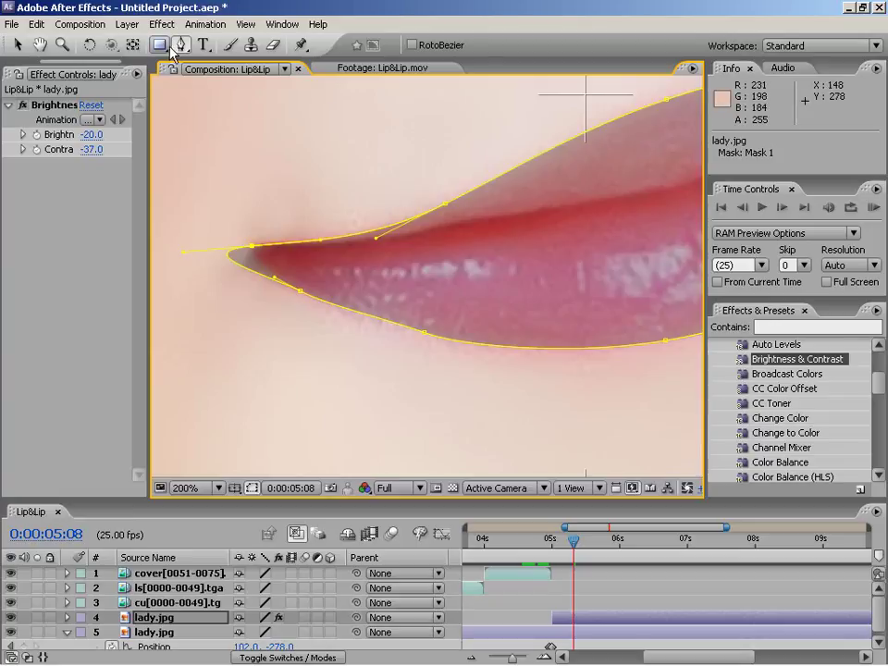
Adjust the mask's curve handles and vertex at the left lip corner and adjoining upper edge to fit the lip outline
{"action": "key", "text": "v"}
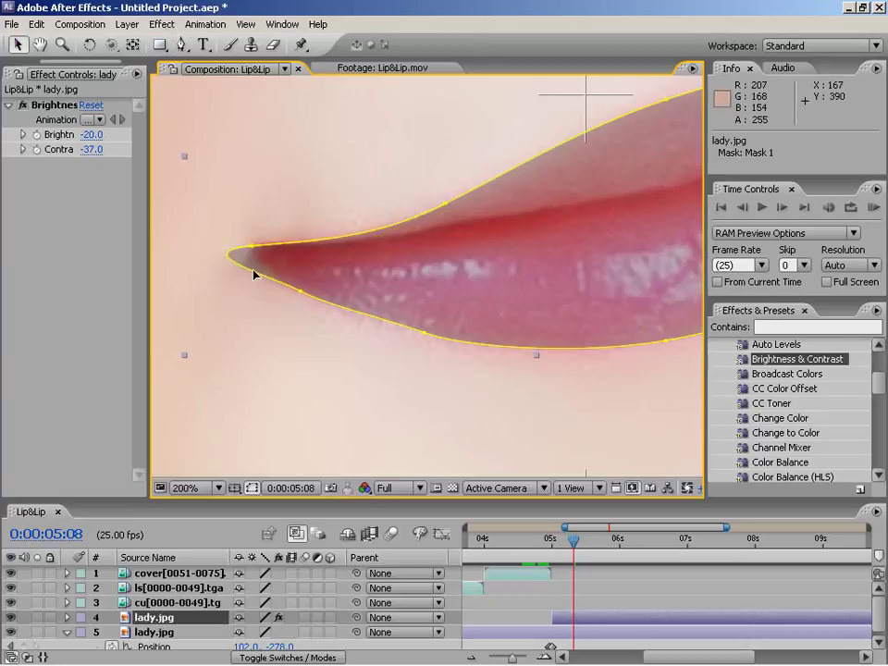
{"action": "left_click_drag", "start_coordinate": [186, 255], "coordinate": [245, 257]}
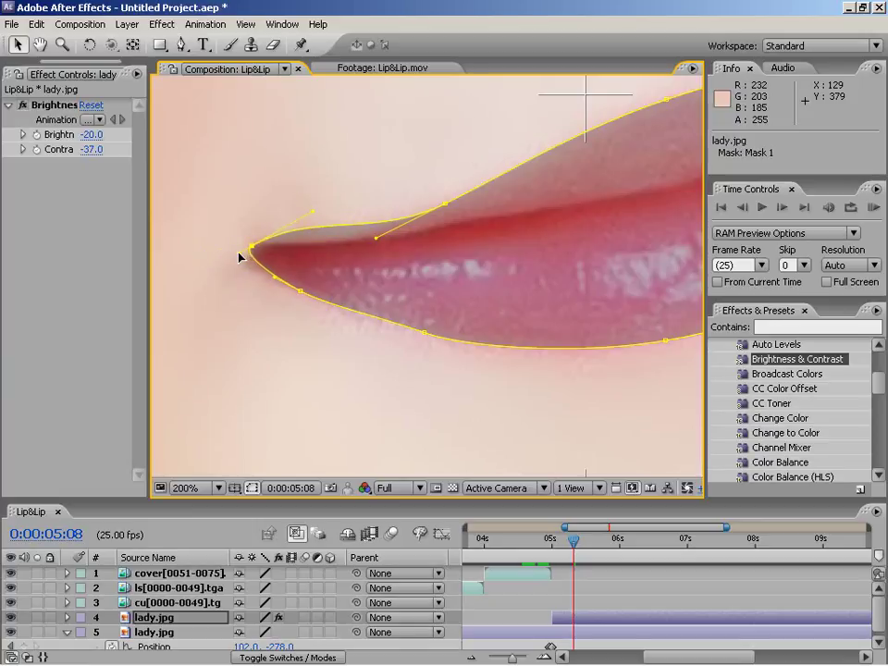
{"action": "left_click_drag", "start_coordinate": [316, 219], "coordinate": [316, 242]}
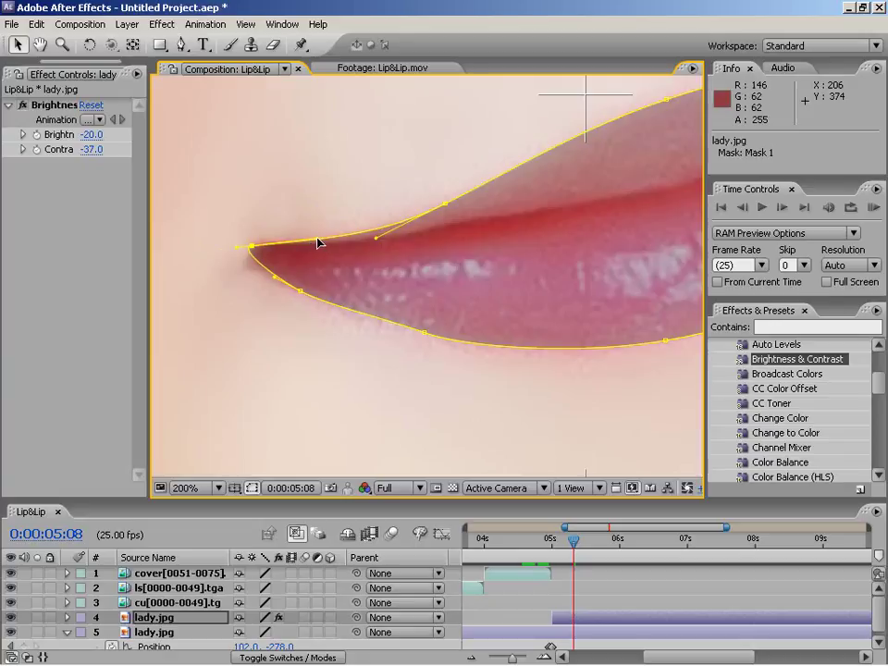
{"action": "left_click_drag", "start_coordinate": [377, 243], "coordinate": [378, 237]}
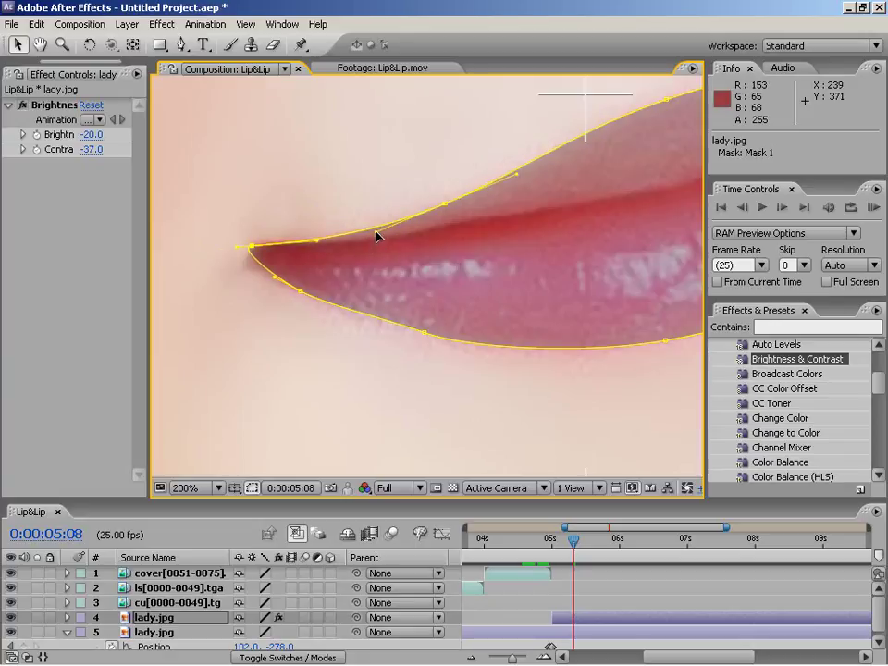
{"action": "left_click", "coordinate": [458, 199]}
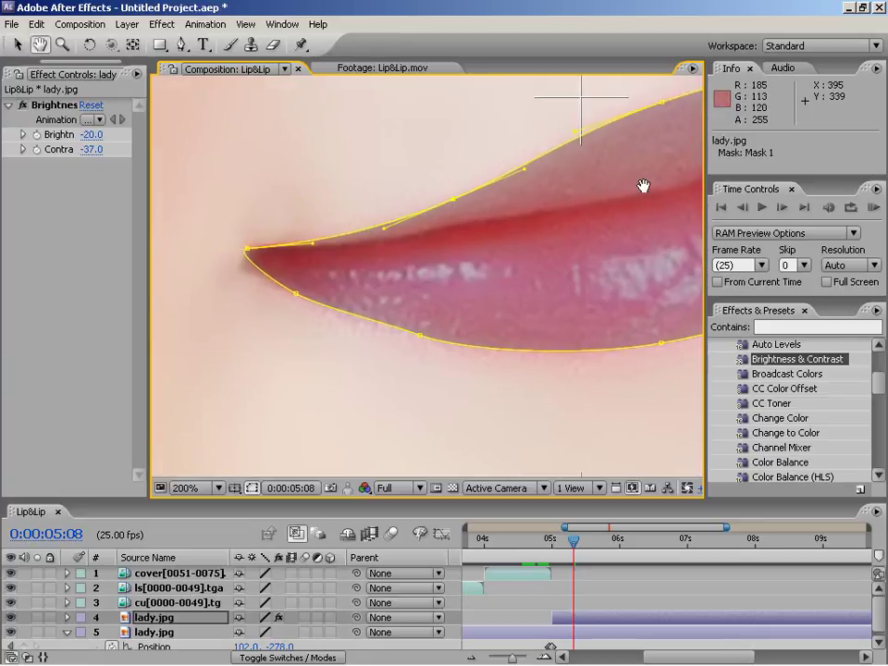
Refine the mask vertices around the right half of the lips, along both the upper and lower edges
{"action": "left_click_drag", "start_coordinate": [640, 184], "coordinate": [444, 311]}
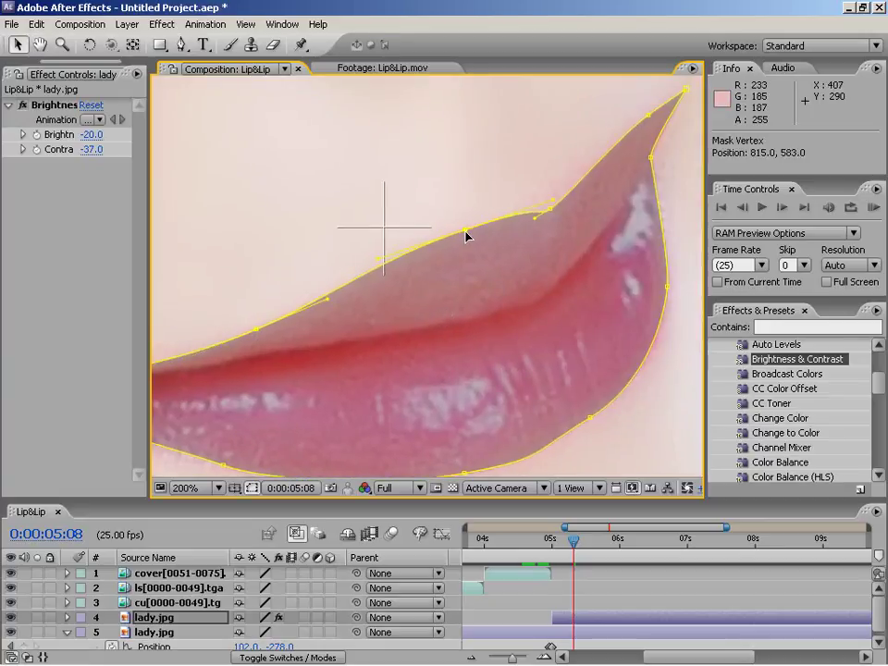
{"action": "left_click", "coordinate": [552, 210]}
{"action": "left_click_drag", "start_coordinate": [552, 212], "coordinate": [560, 198]}
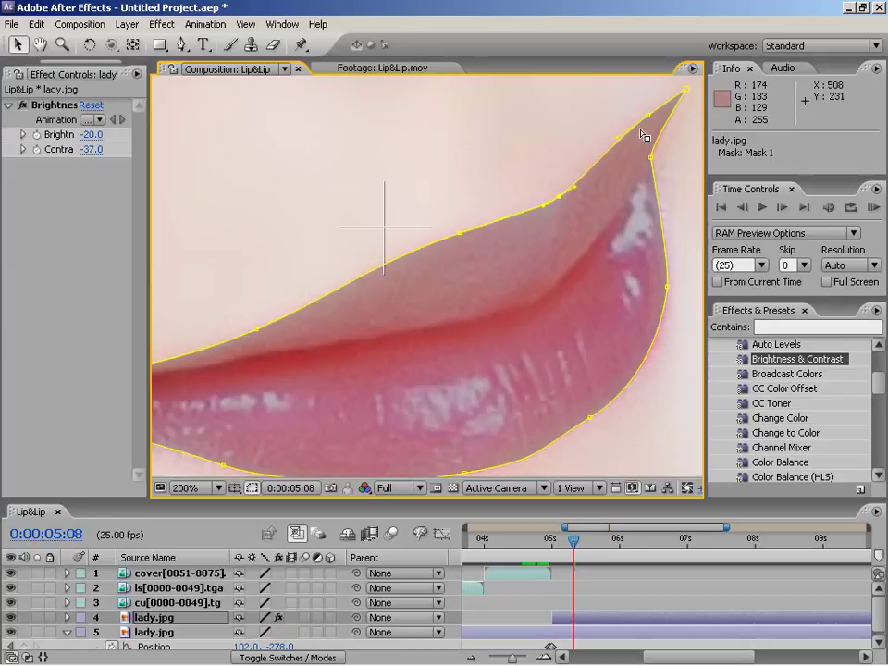
{"action": "mouse_move", "coordinate": [652, 158]}
{"action": "left_mouse_down"}
{"action": "mouse_move", "coordinate": [655, 166]}
{"action": "mouse_move", "coordinate": [654, 158]}
{"action": "left_mouse_up"}
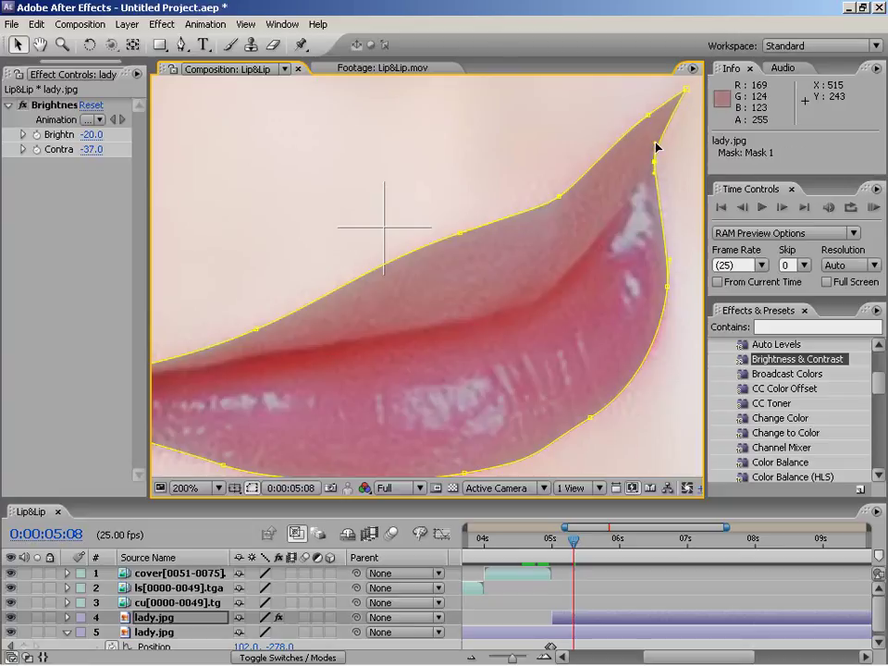
{"action": "left_click_drag", "start_coordinate": [644, 293], "coordinate": [613, 249]}
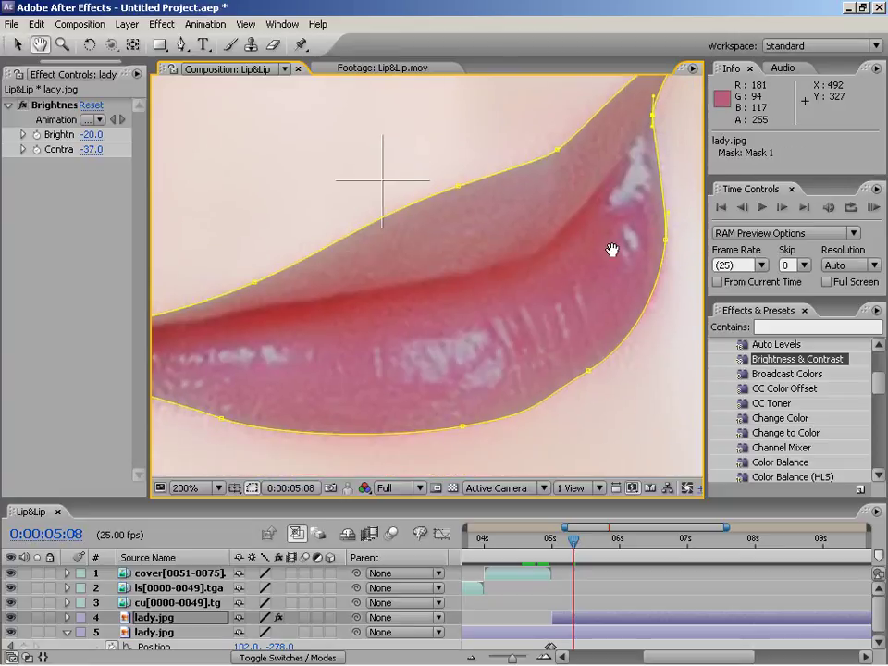
{"action": "left_click", "coordinate": [666, 243]}
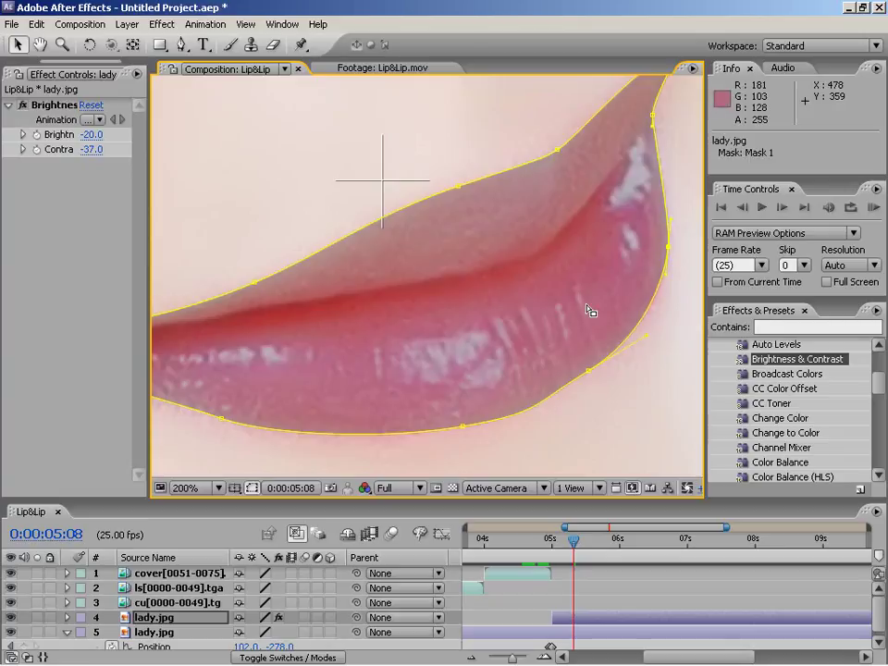
{"action": "left_click_drag", "start_coordinate": [600, 336], "coordinate": [605, 294]}
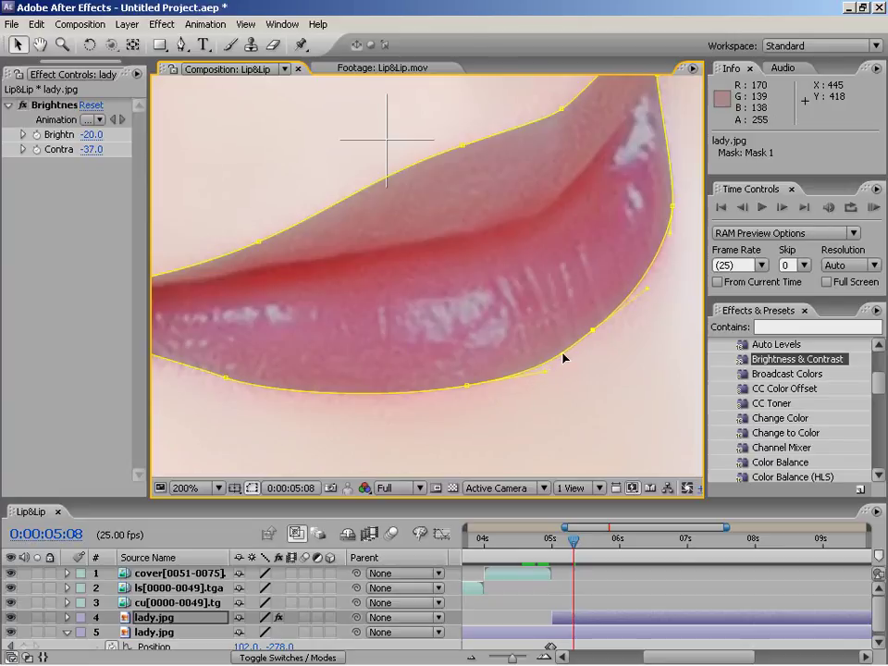
{"action": "left_click_drag", "start_coordinate": [593, 331], "coordinate": [599, 331]}
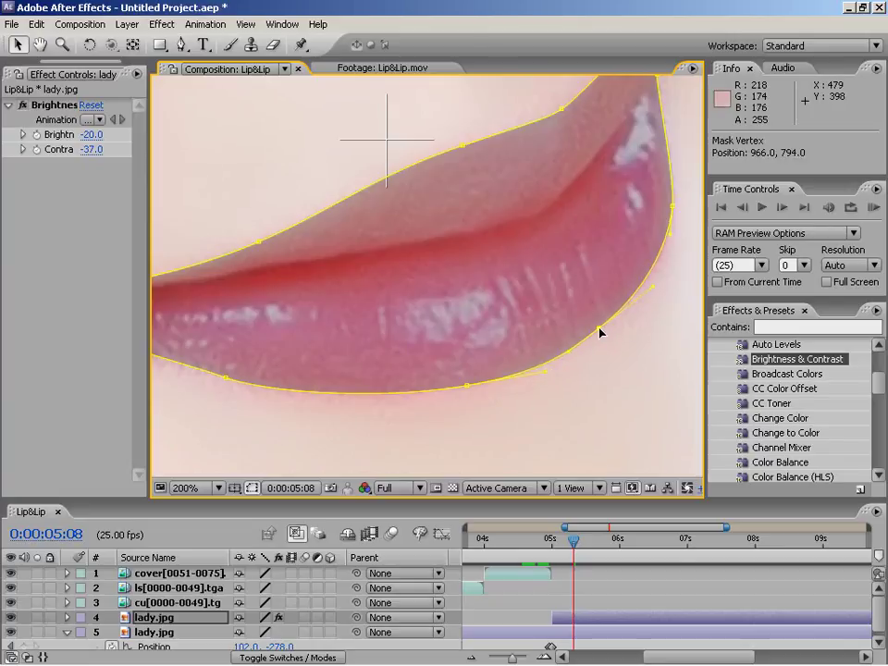
Shift the mask vertex on the lower lip's left part to fit its edge, and return the view to 50%
{"action": "key", "text": "h"}
{"action": "left_click_drag", "start_coordinate": [439, 334], "coordinate": [544, 299]}
{"action": "key", "text": "v"}
{"action": "left_click", "coordinate": [329, 343]}
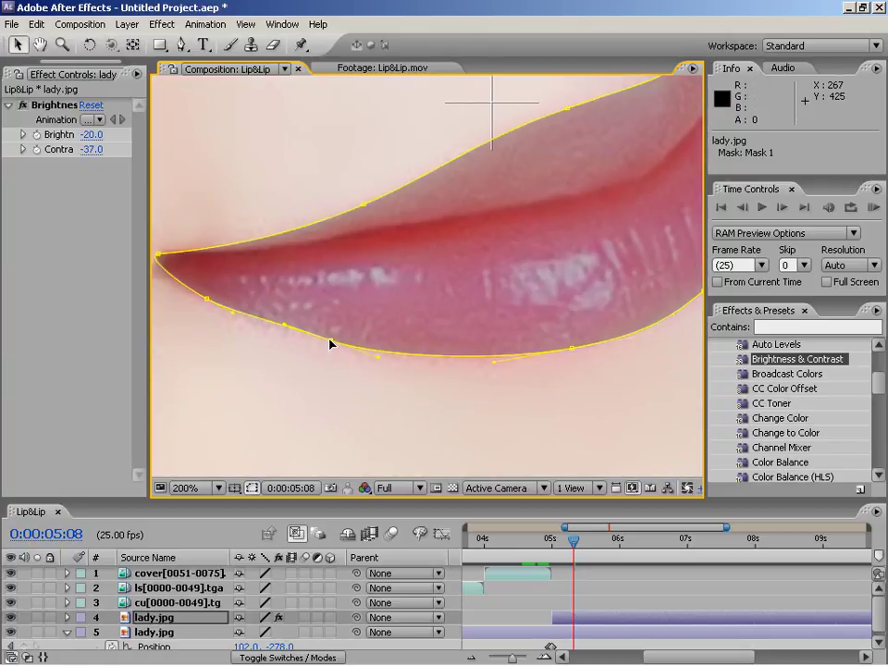
{"action": "left_click_drag", "start_coordinate": [329, 343], "coordinate": [339, 344]}
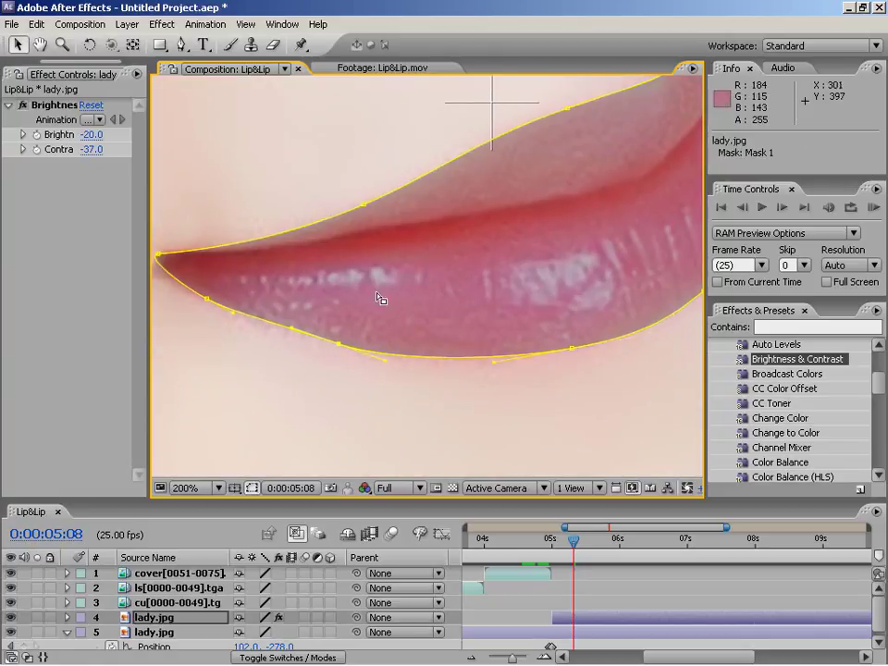
{"action": "key", "text": "comma"}
{"action": "key", "text": "comma"}
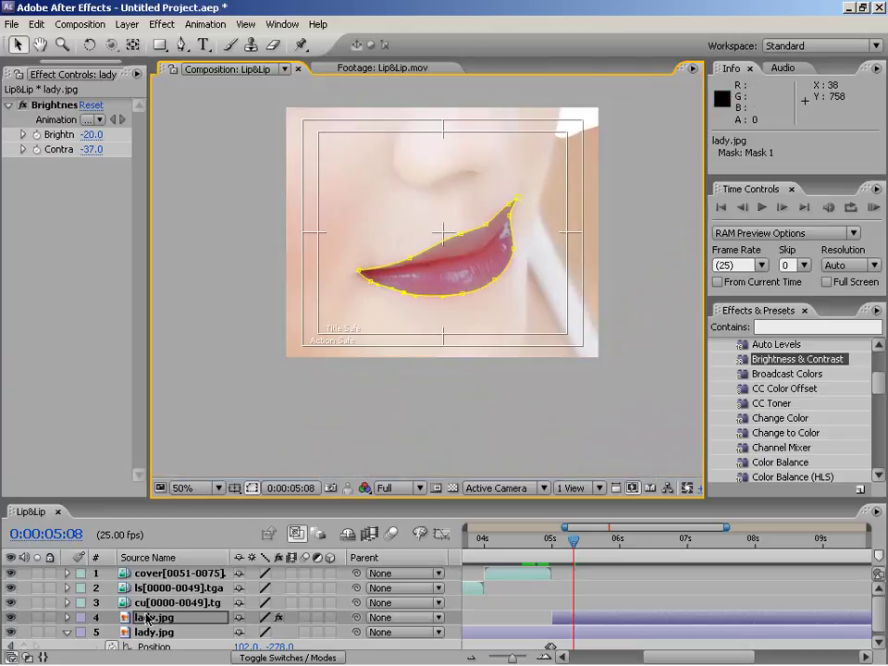
Compare the lips with and without the darkened upper lady.jpg layer, and check the view with the mask outline hidden
{"action": "left_click", "coordinate": [10, 616]}
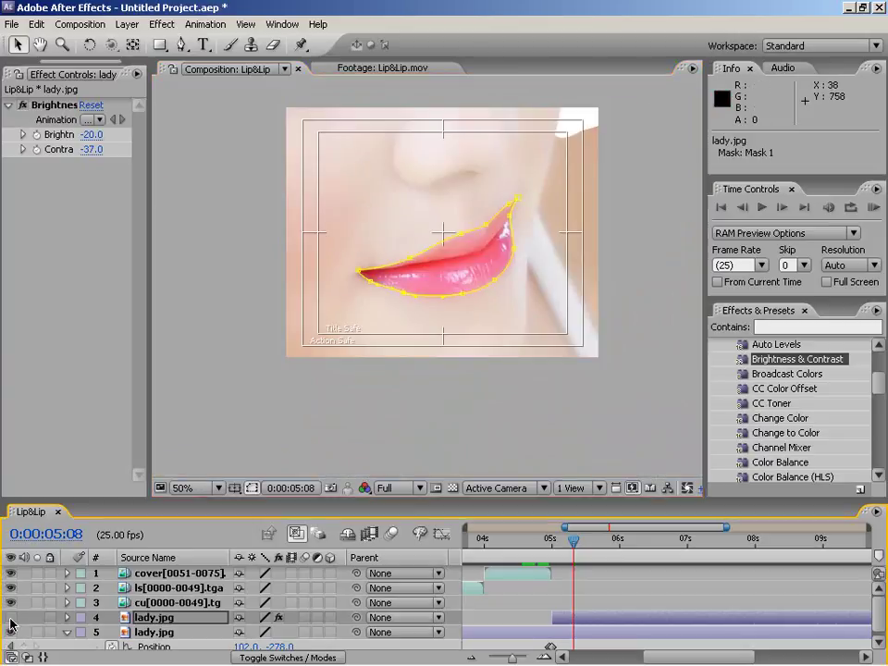
{"action": "left_click", "coordinate": [10, 617]}
{"action": "left_click", "coordinate": [10, 617]}
{"action": "left_click", "coordinate": [10, 617]}
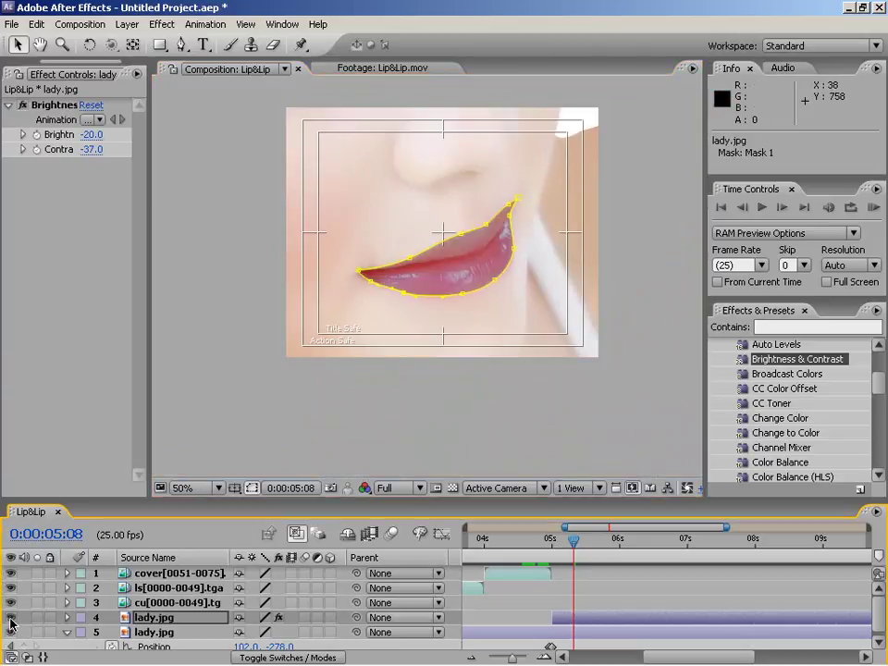
{"action": "left_click", "coordinate": [10, 617]}
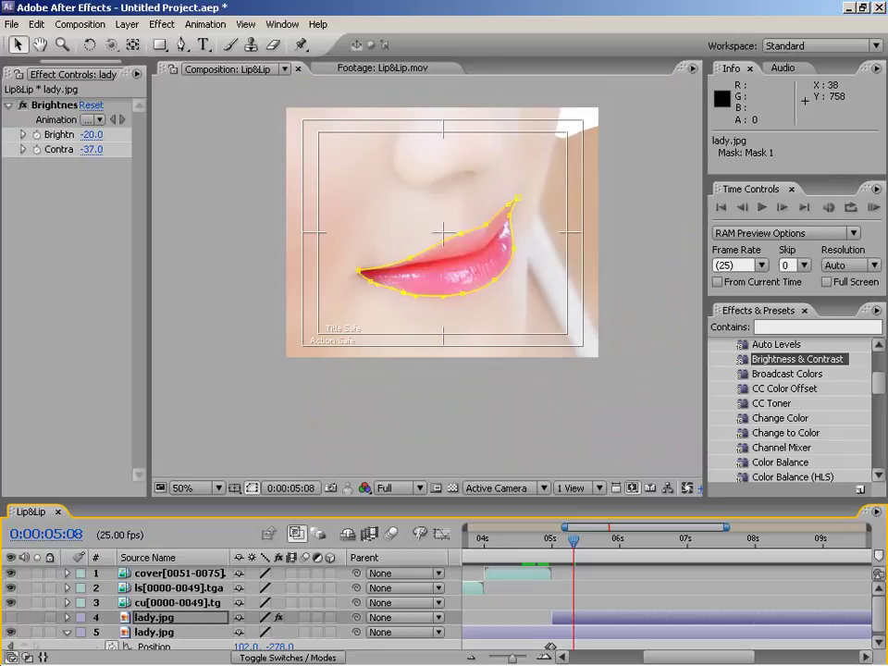
{"action": "left_click", "coordinate": [10, 617]}
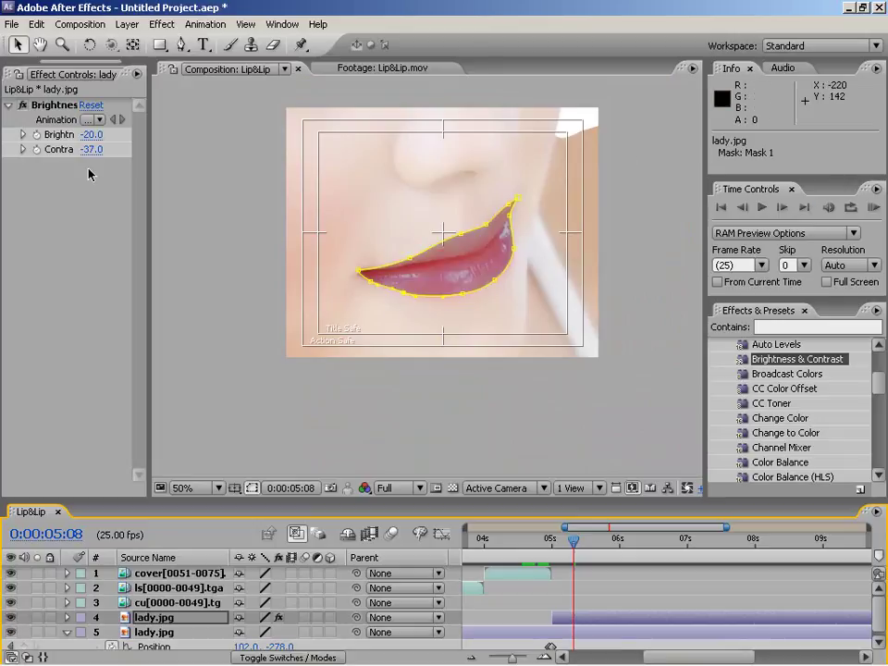
{"action": "left_click", "coordinate": [253, 488]}
{"action": "left_click", "coordinate": [254, 488]}
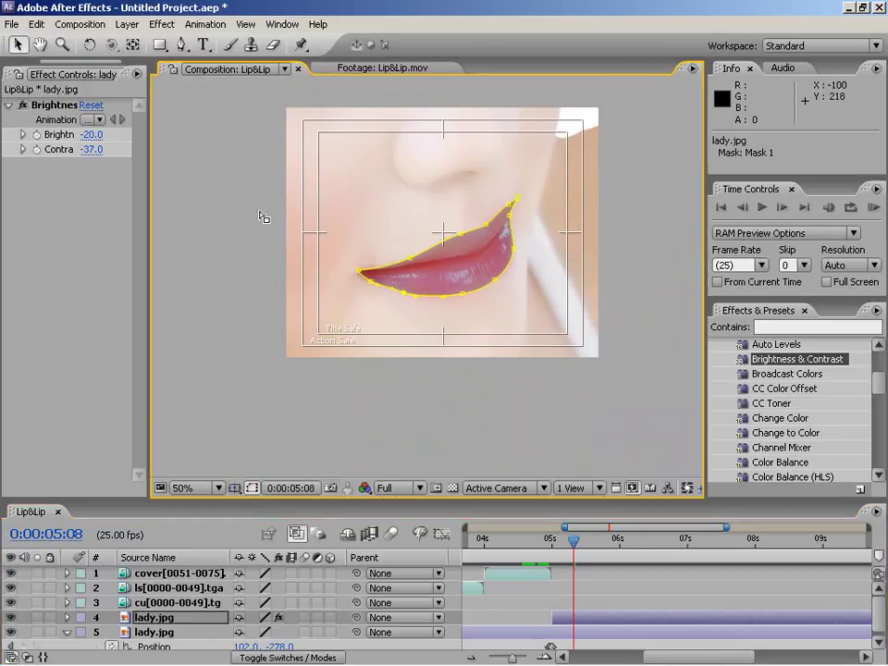
{"action": "left_click", "coordinate": [160, 45]}
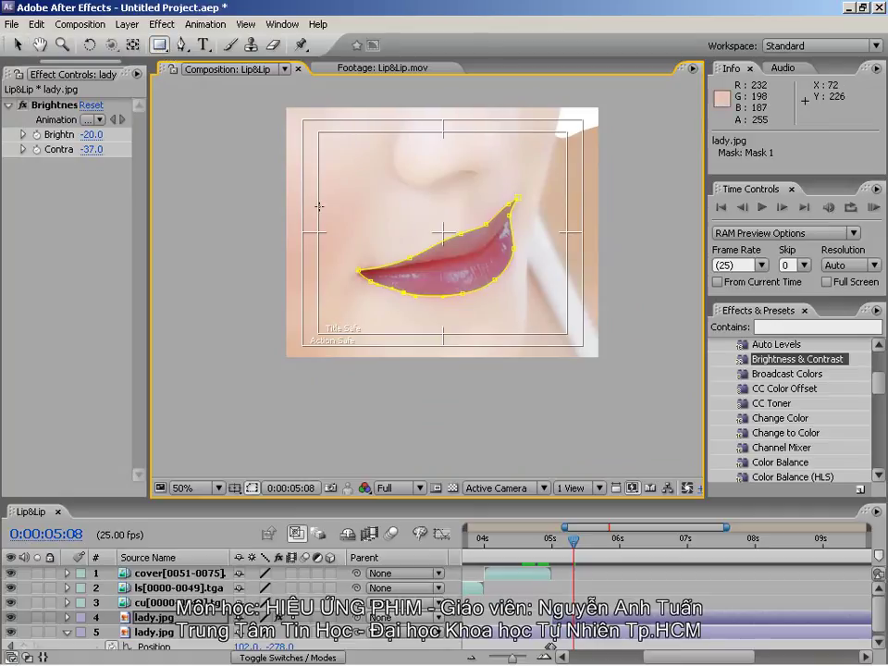
{"action": "left_click_drag", "start_coordinate": [334, 182], "coordinate": [535, 303]}
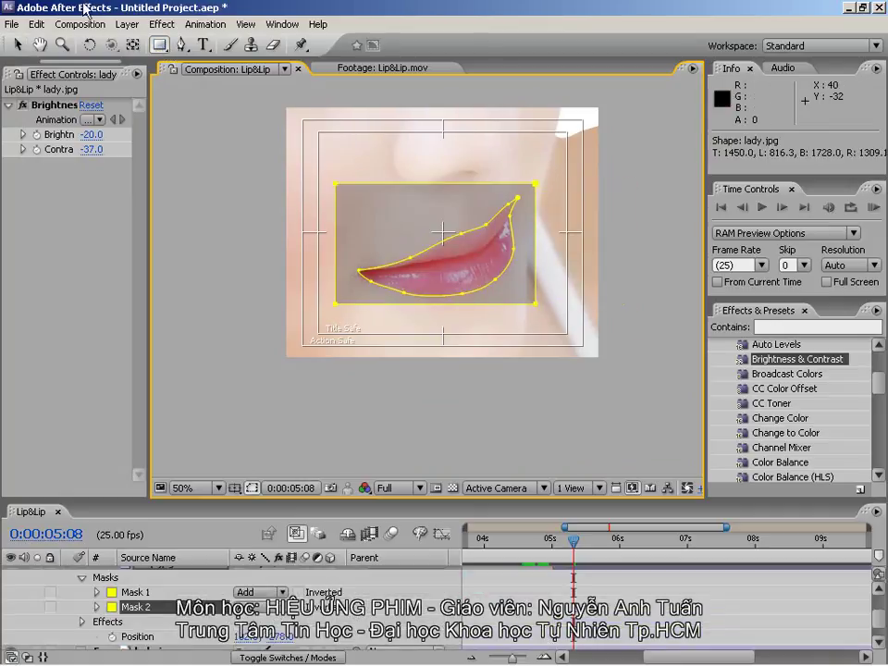
{"action": "left_click", "coordinate": [17, 44]}
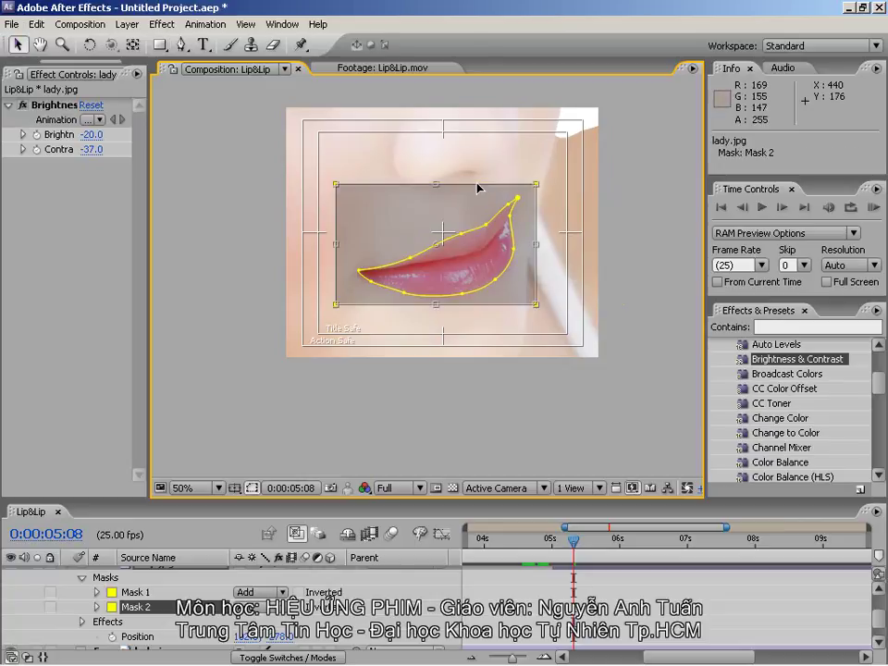
{"action": "left_click_drag", "start_coordinate": [337, 245], "coordinate": [347, 245]}
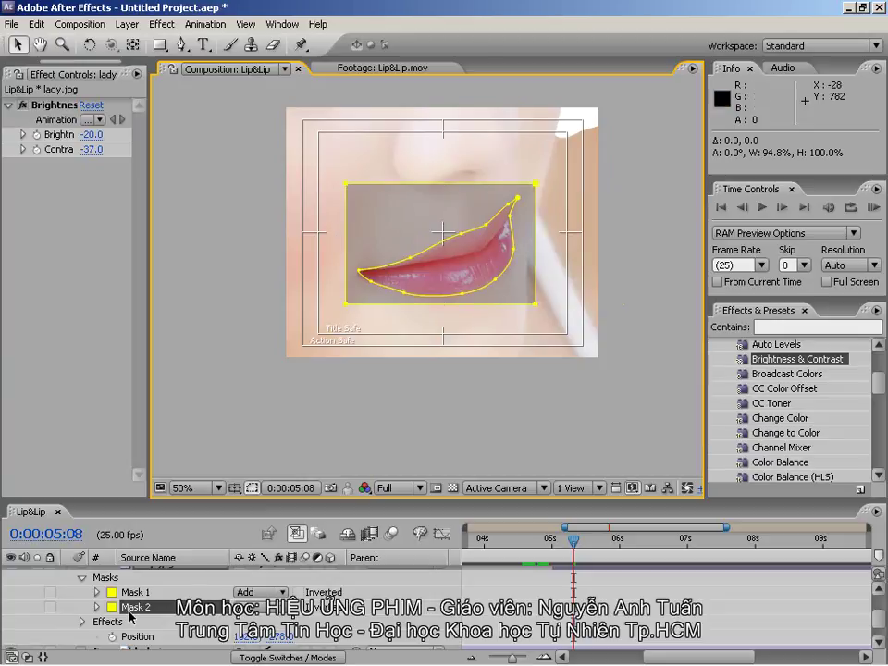
{"action": "key", "text": "Delete"}
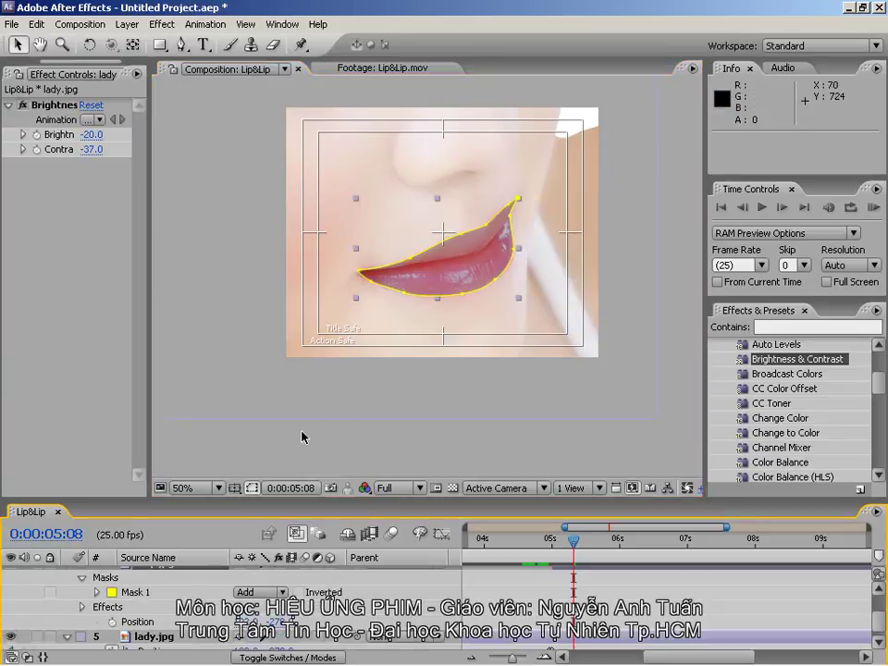
Try squeezing the lip-shaped Mask 1 to 44% of its width toward the right lip corner, and undo it
{"action": "left_click", "coordinate": [395, 294]}
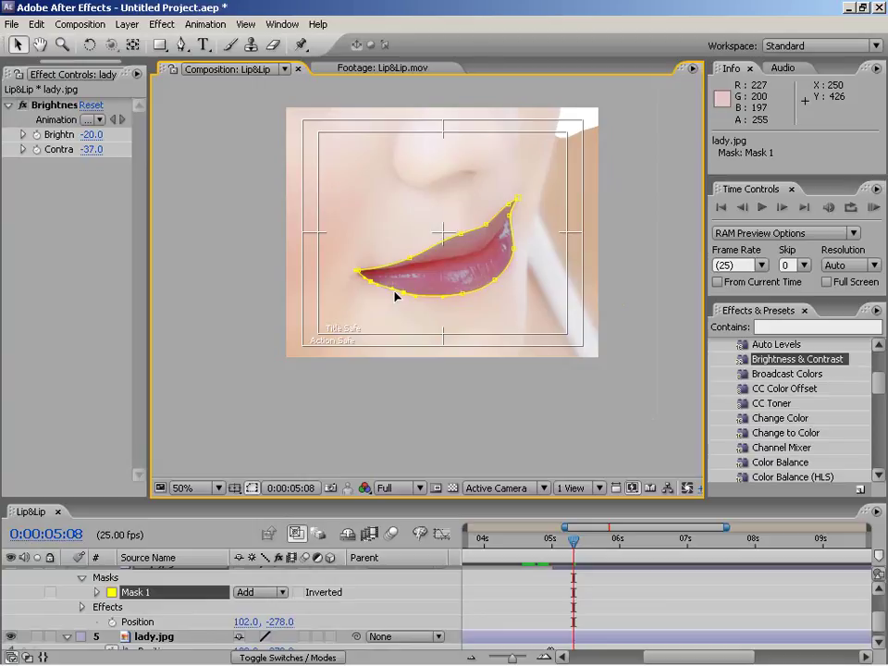
{"action": "double_click", "coordinate": [450, 243]}
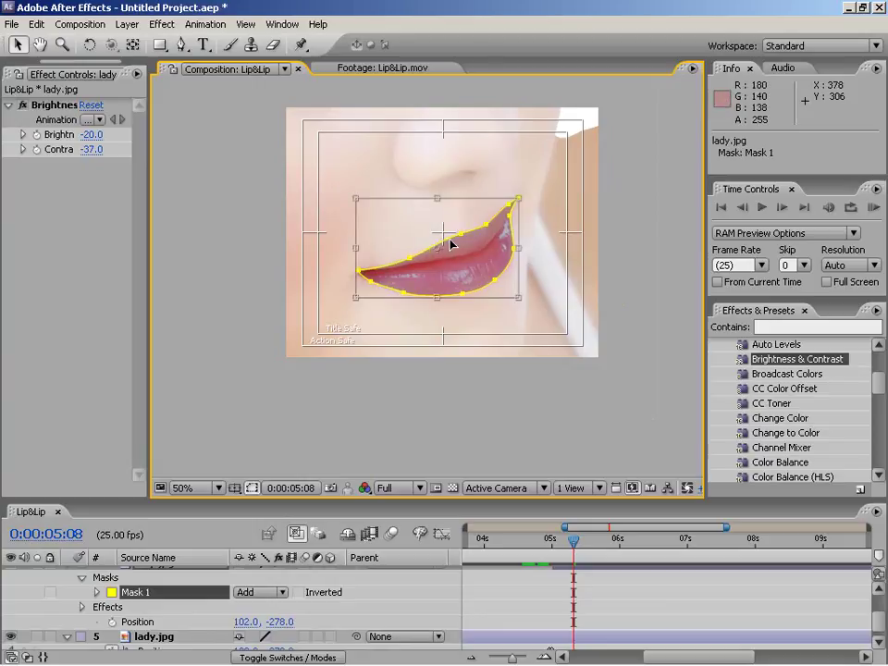
{"action": "left_click_drag", "start_coordinate": [360, 249], "coordinate": [453, 259]}
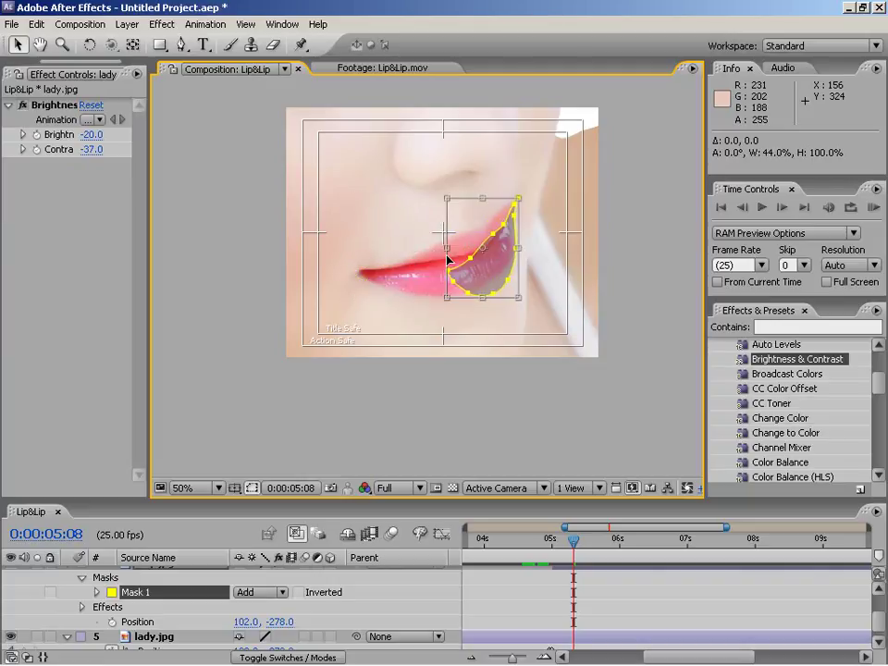
{"action": "key", "text": "Return"}
{"action": "key", "text": "ctrl+z"}
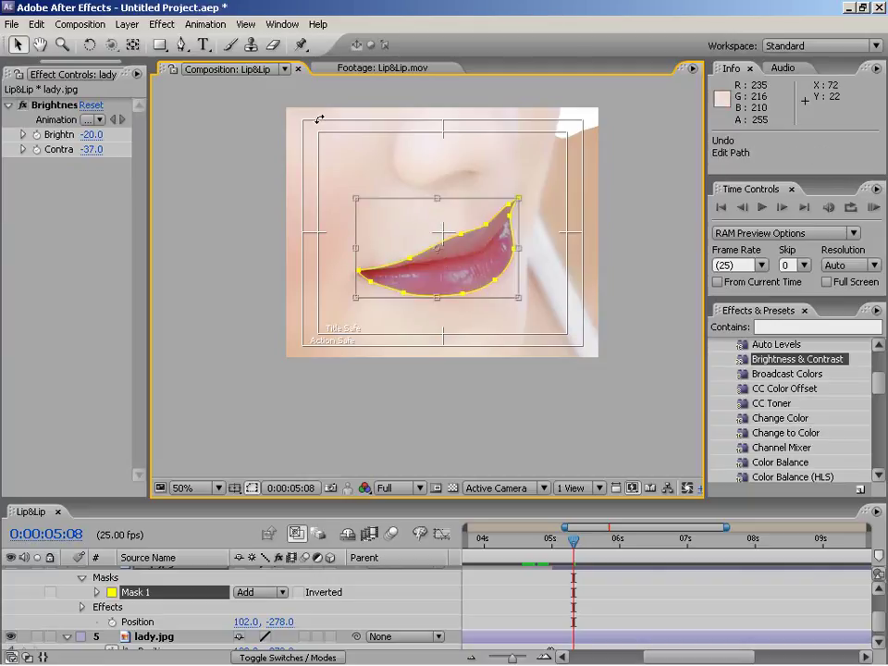
{"action": "key", "text": "Return"}
Draw a second, rectangular mask closely enclosing the lips on the upper lady.jpg layer and set its mode to Intersect
{"action": "key", "text": "q"}
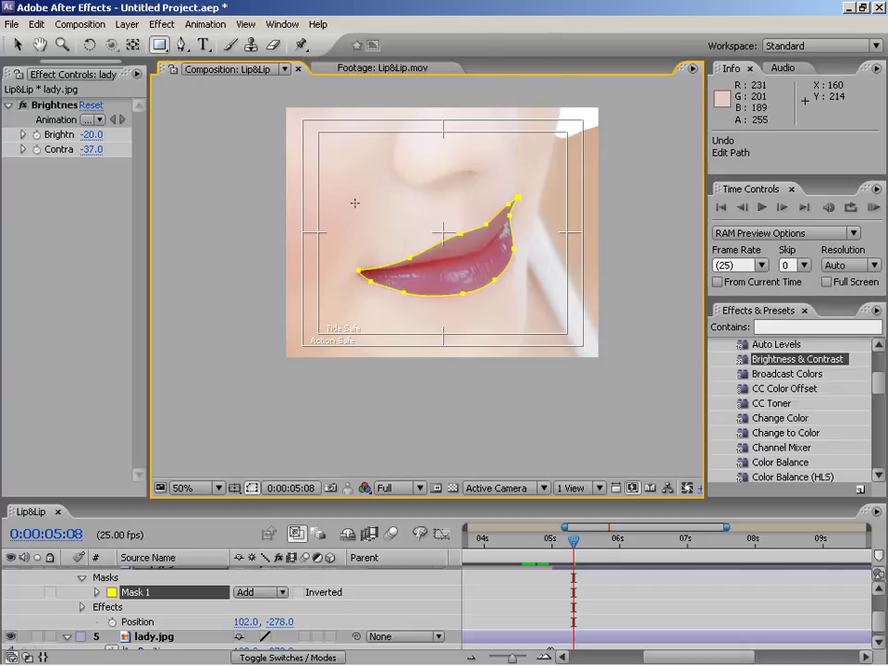
{"action": "left_click_drag", "start_coordinate": [338, 187], "coordinate": [529, 303]}
{"action": "left_click", "coordinate": [18, 45]}
{"action": "double_click", "coordinate": [338, 252]}
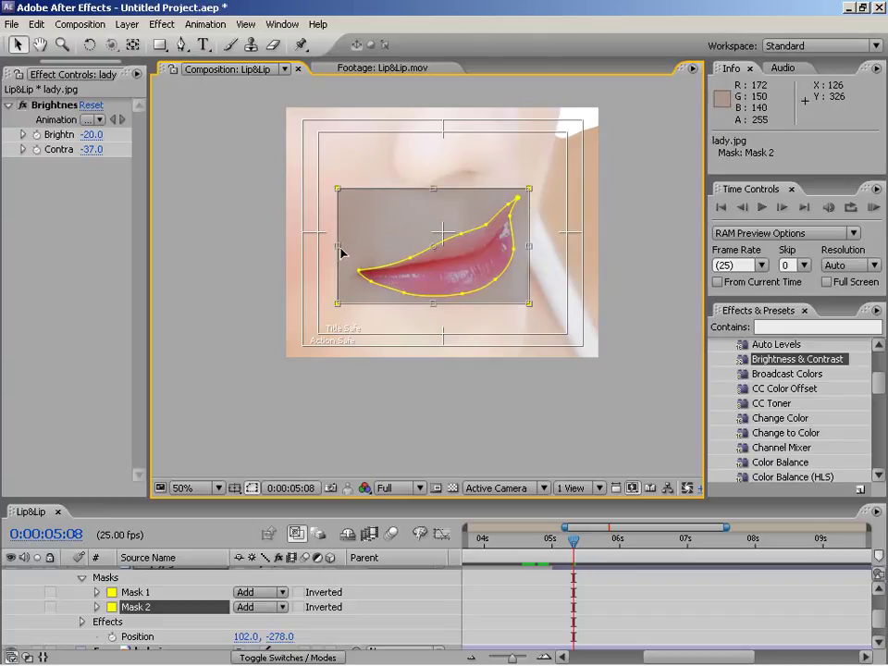
{"action": "left_click_drag", "start_coordinate": [338, 246], "coordinate": [345, 248]}
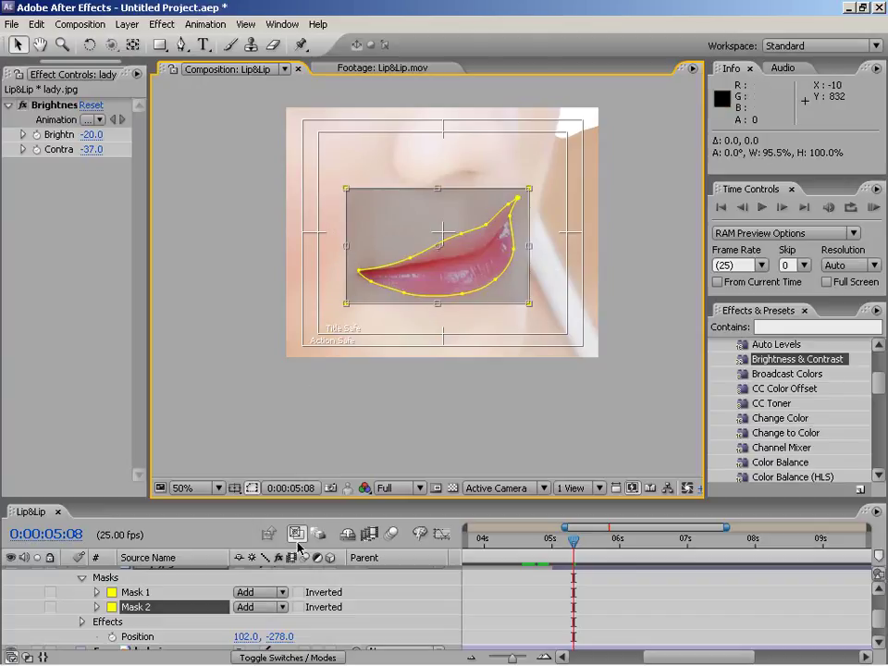
{"action": "left_click", "coordinate": [247, 608]}
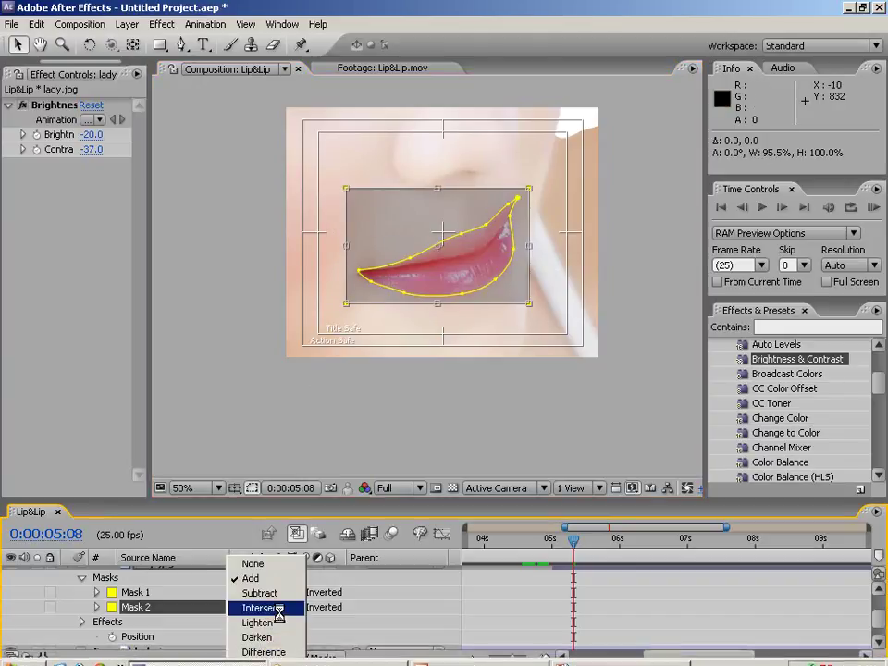
{"action": "left_click", "coordinate": [280, 608]}
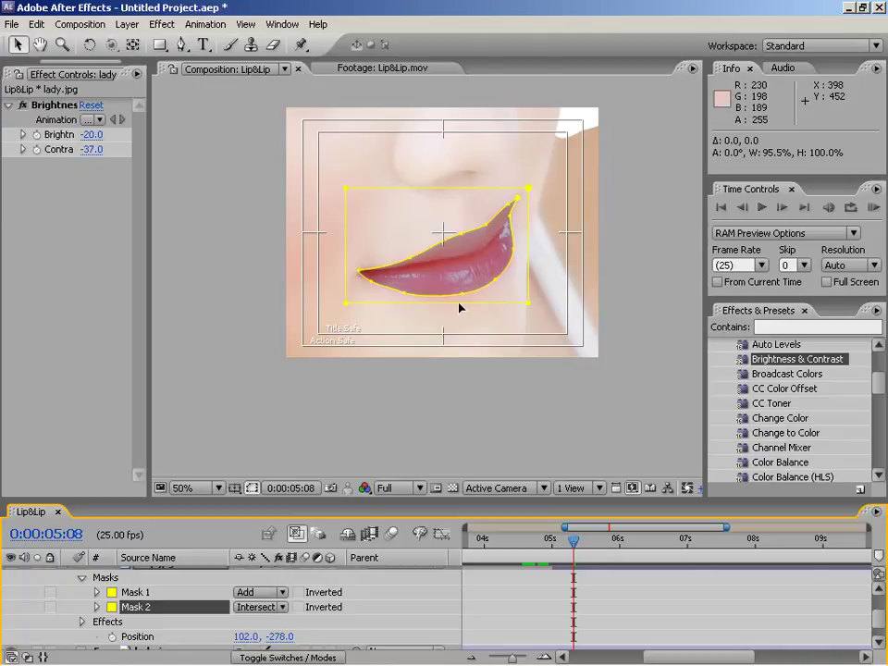
Rotate the rectangular mask about -12° and reposition it to follow the slant of the lips, narrowing its left side slightly
{"action": "left_click", "coordinate": [510, 306]}
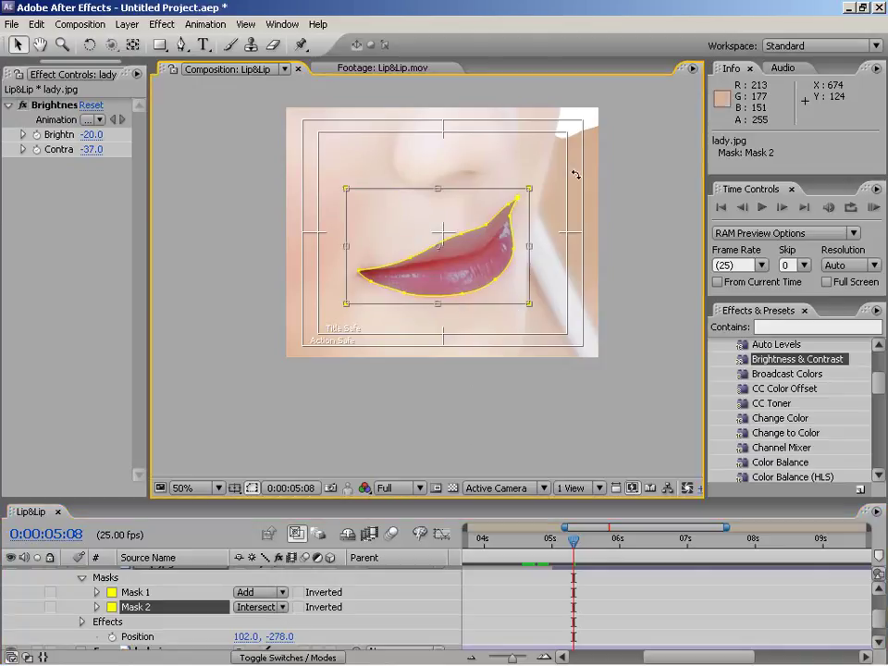
{"action": "left_click_drag", "start_coordinate": [541, 170], "coordinate": [532, 165]}
{"action": "left_click_drag", "start_coordinate": [476, 198], "coordinate": [482, 199]}
{"action": "left_click_drag", "start_coordinate": [535, 171], "coordinate": [529, 168]}
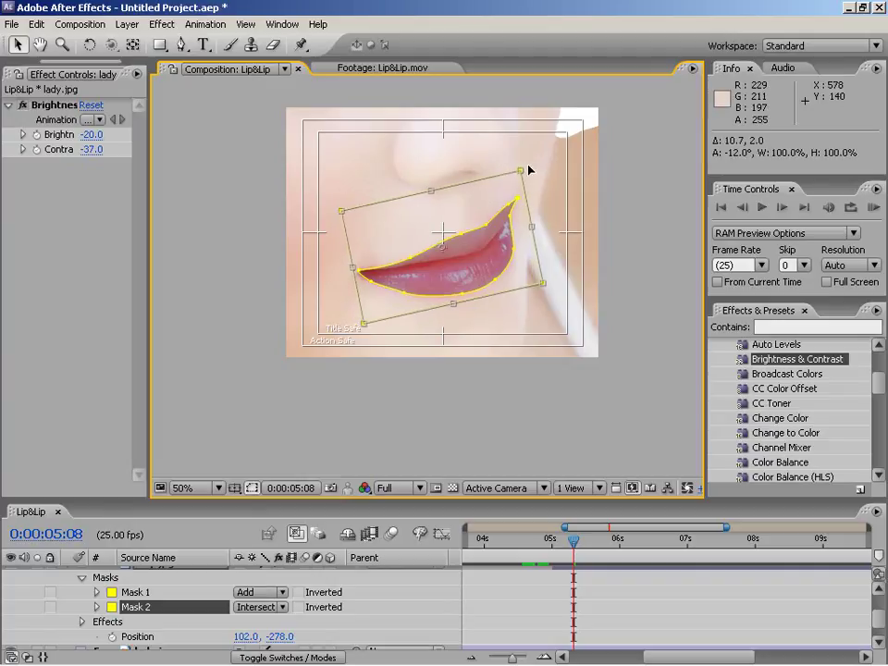
{"action": "left_click_drag", "start_coordinate": [491, 198], "coordinate": [489, 206]}
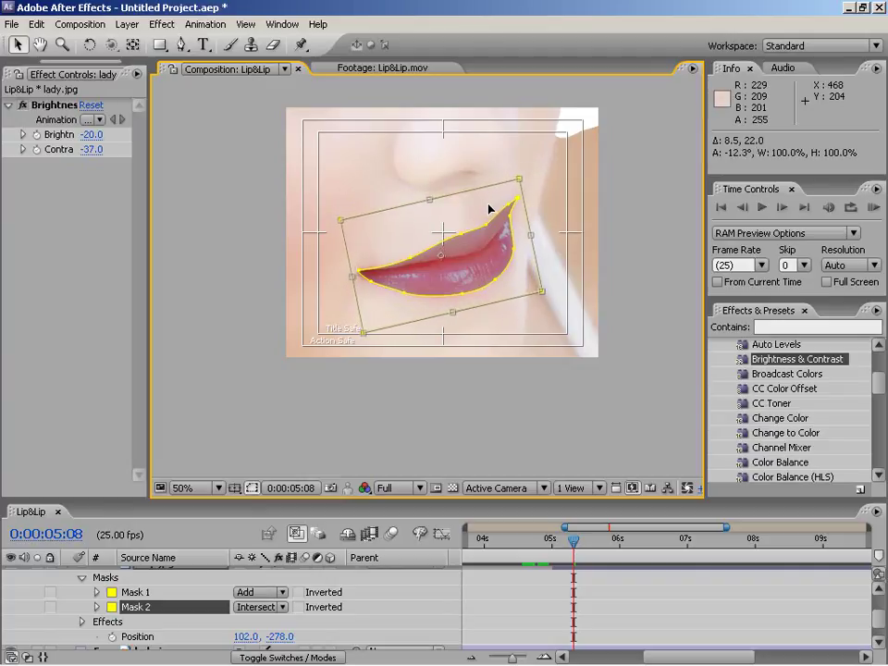
{"action": "key", "text": "Return"}
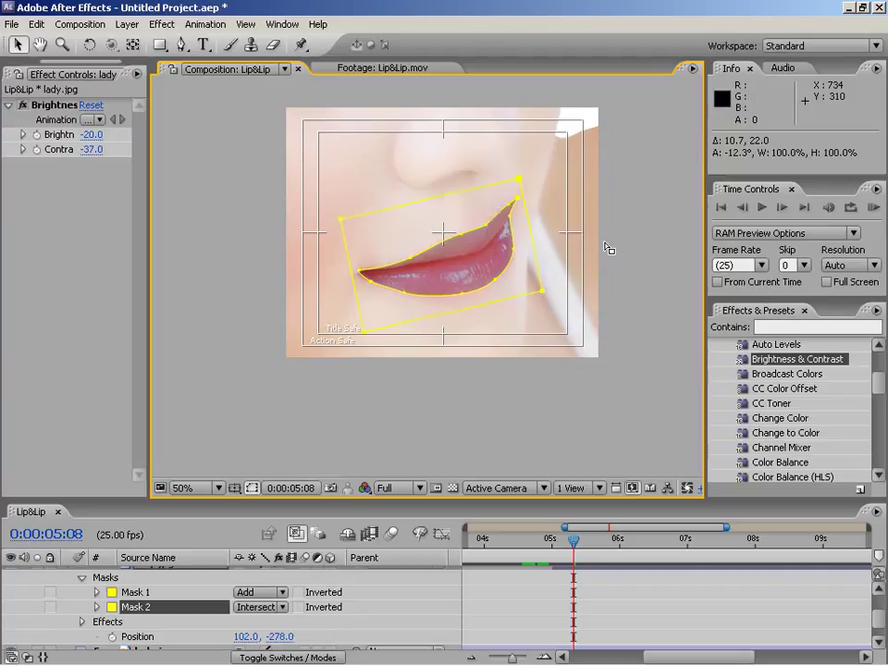
{"action": "left_click", "coordinate": [480, 310]}
{"action": "mouse_move", "coordinate": [343, 256]}
{"action": "left_mouse_down"}
{"action": "mouse_move", "coordinate": [444, 260]}
{"action": "mouse_move", "coordinate": [345, 260]}
{"action": "left_mouse_up"}
{"action": "key", "text": "Return"}
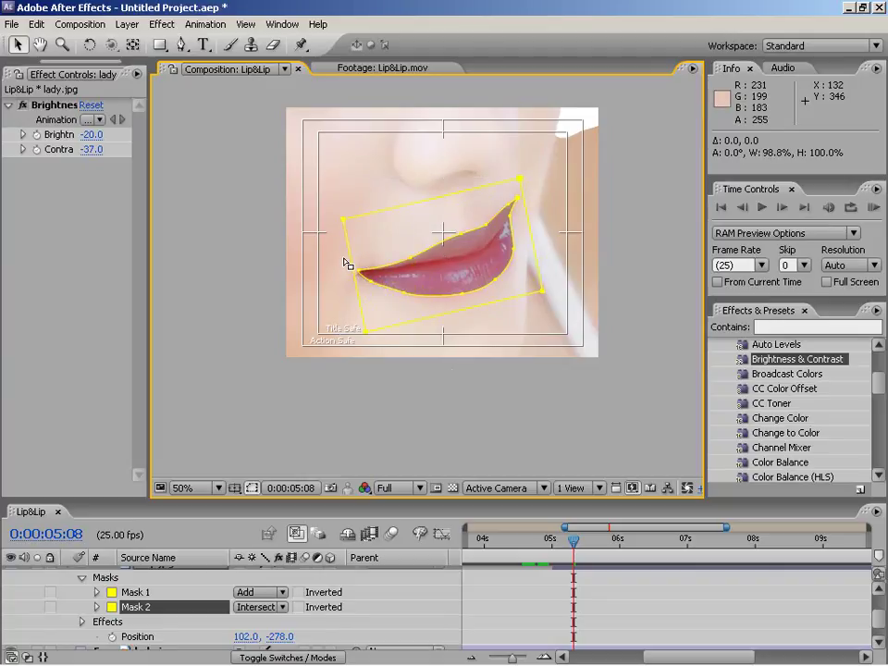
Consult the lipstick shot in Lip&Lip.mov around 0:00:04:20, and set a Mask Path keyframe for Mask 2 at 0:00:05:00
{"action": "left_click", "coordinate": [375, 68]}
{"action": "left_click_drag", "start_coordinate": [396, 455], "coordinate": [371, 455]}
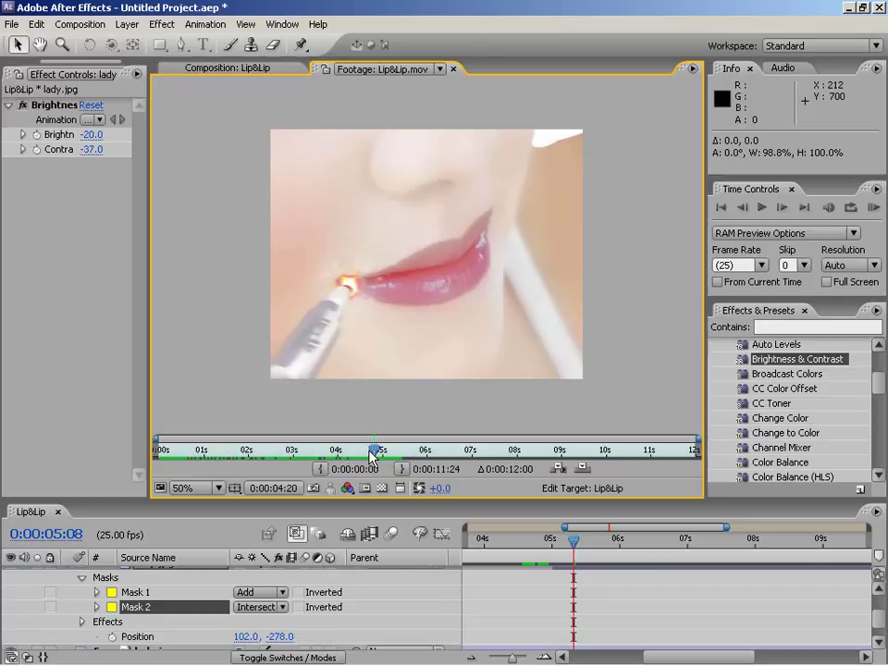
{"action": "left_click_drag", "start_coordinate": [370, 455], "coordinate": [370, 455]}
{"action": "left_click", "coordinate": [231, 68]}
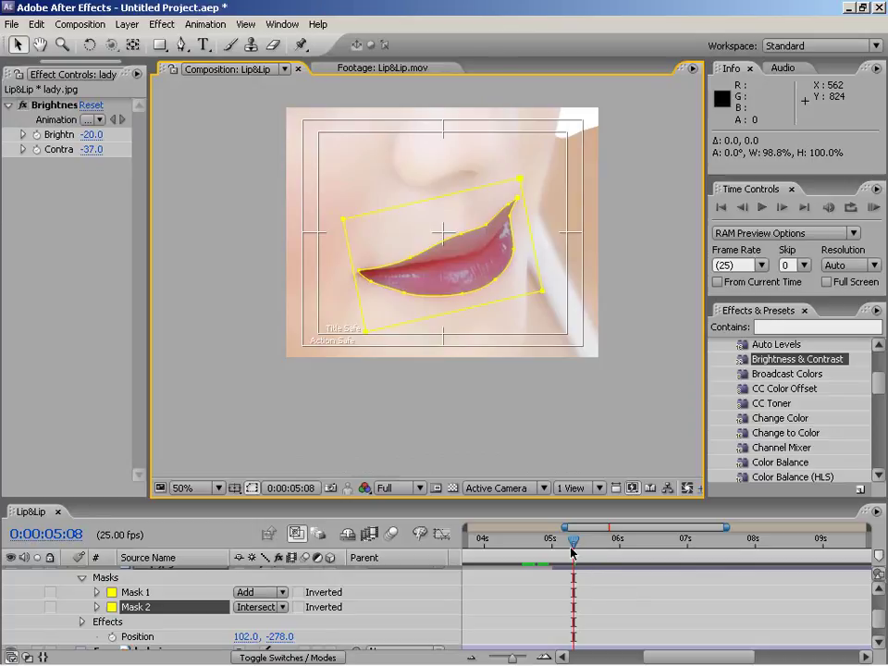
{"action": "left_click_drag", "start_coordinate": [572, 549], "coordinate": [552, 549]}
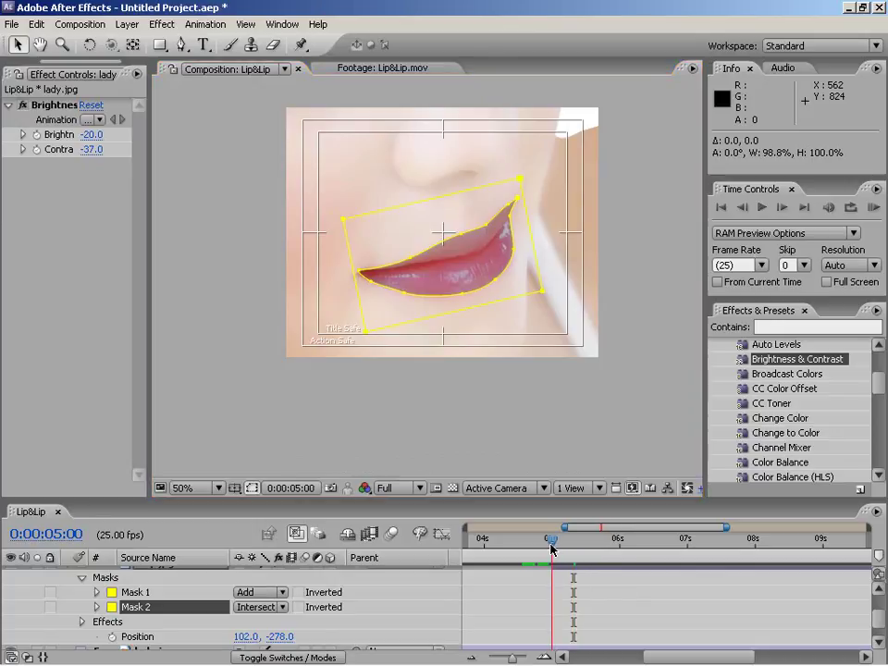
{"action": "left_click_drag", "start_coordinate": [490, 500], "coordinate": [490, 423]}
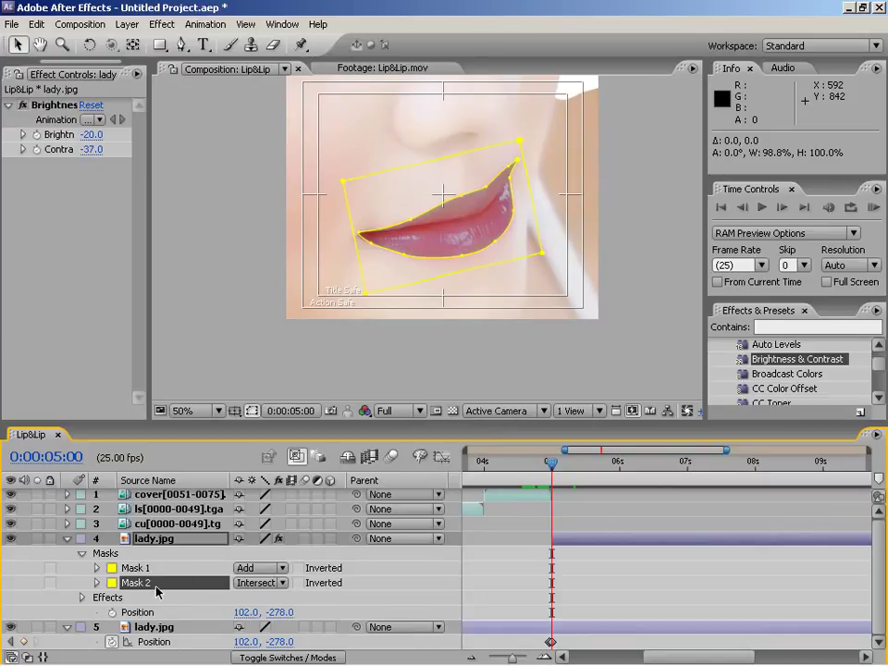
{"action": "left_click", "coordinate": [562, 543]}
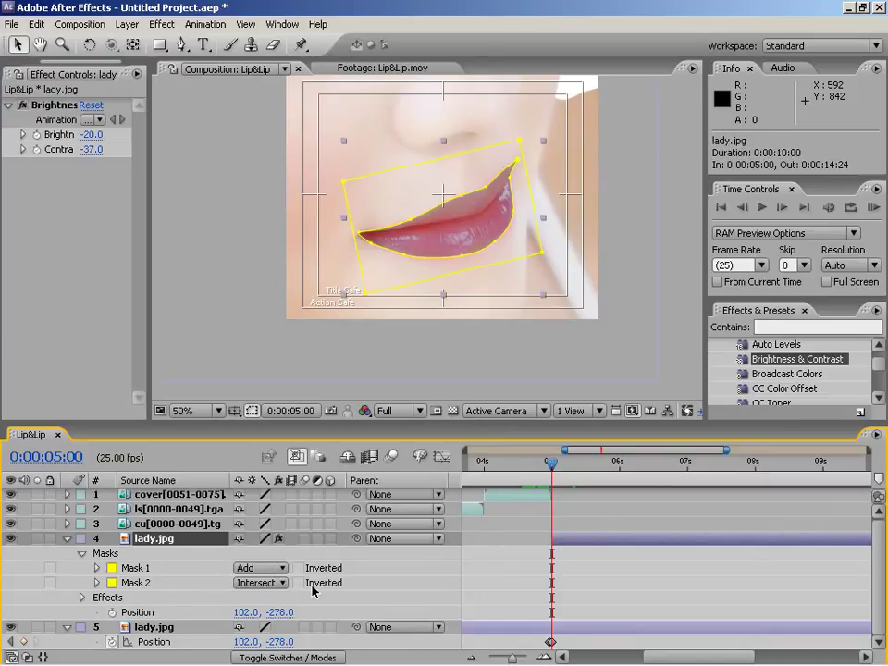
{"action": "left_click", "coordinate": [96, 582]}
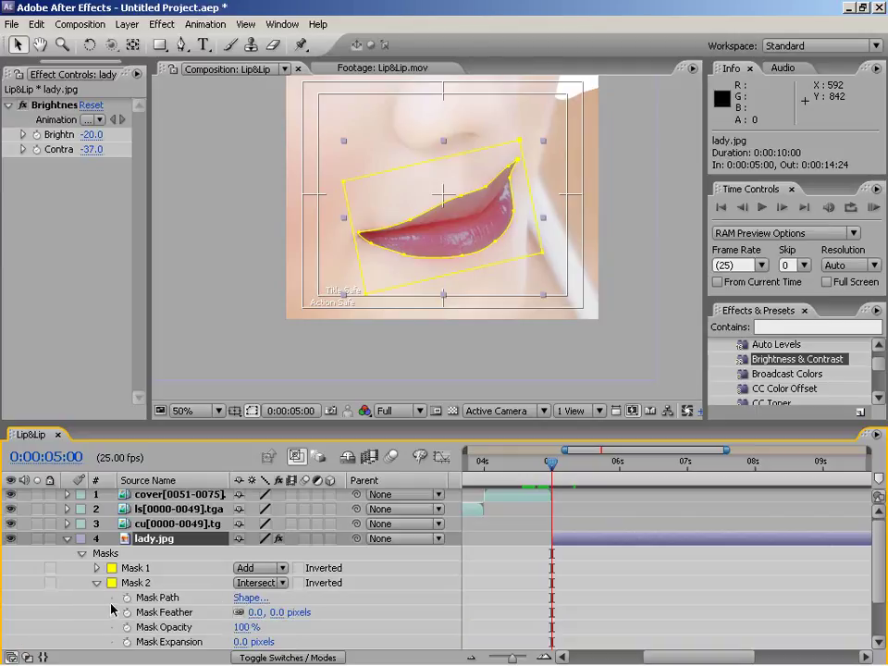
{"action": "left_click", "coordinate": [126, 597]}
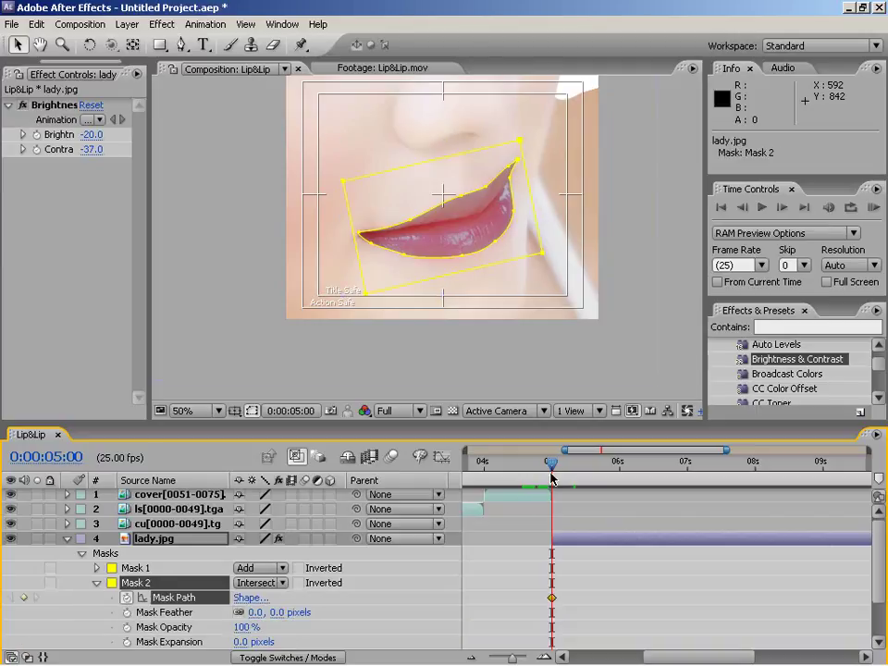
At 0:00:05:07, pull Mask 2's left side inward past the left lip corner and rotate the mask about -7.4°
{"action": "left_click_drag", "start_coordinate": [552, 465], "coordinate": [570, 465]}
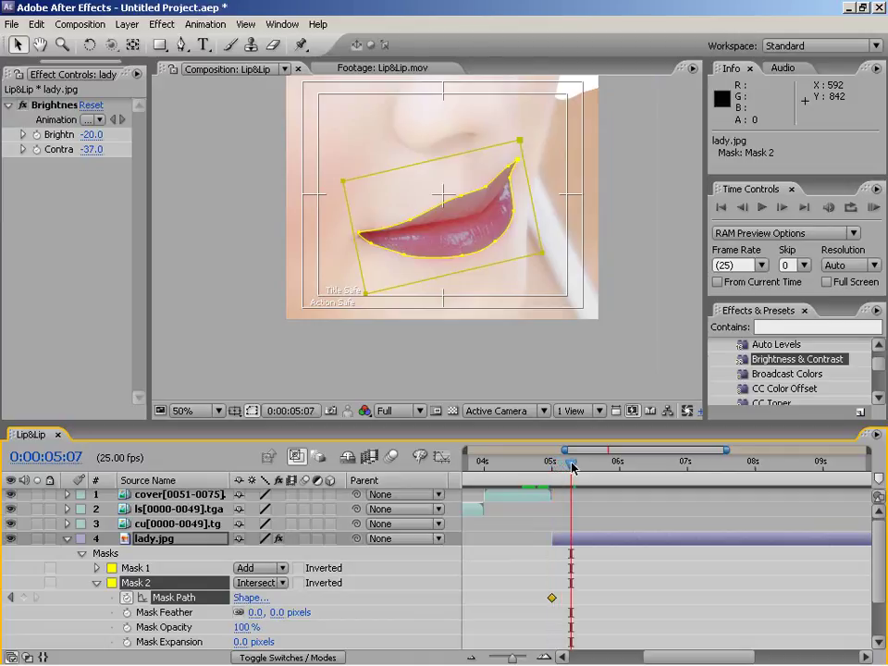
{"action": "double_click", "coordinate": [469, 270]}
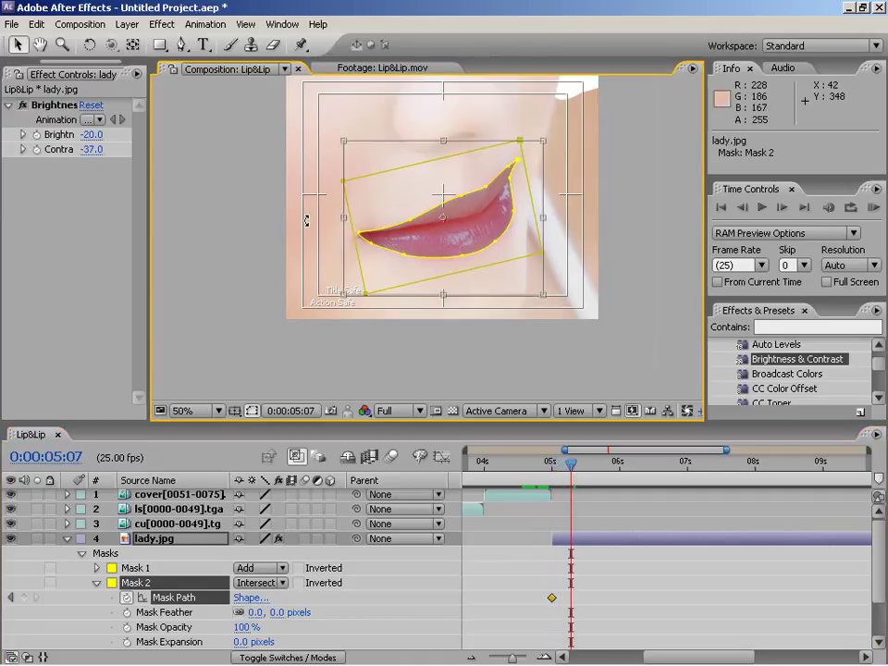
{"action": "left_click_drag", "start_coordinate": [352, 220], "coordinate": [379, 222]}
{"action": "left_click_drag", "start_coordinate": [559, 133], "coordinate": [547, 121]}
{"action": "key", "text": "Return"}
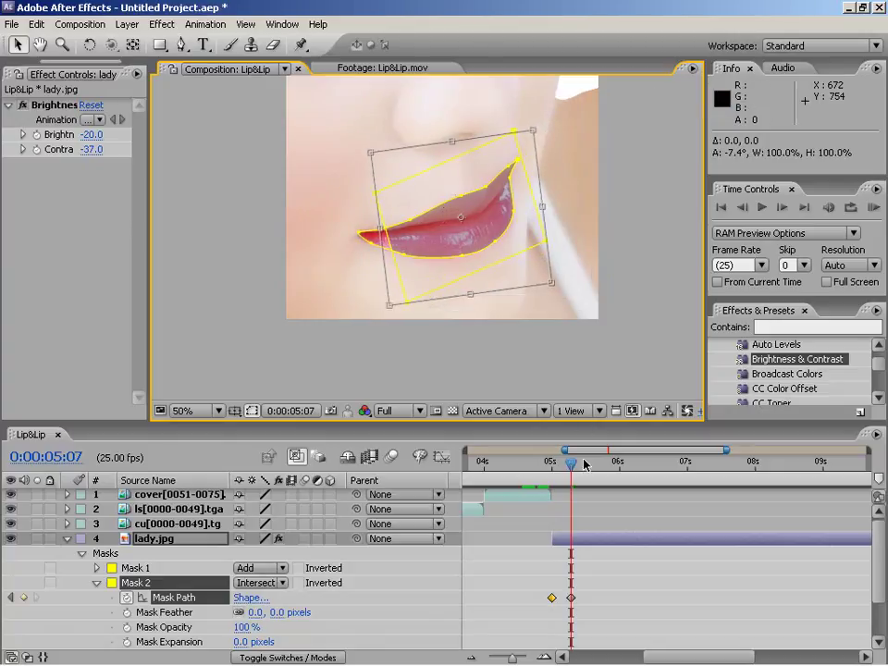
At 0:00:05:07, narrow Mask 2 from its left side to about 95.3% width and rotate it about -4.2°
{"action": "left_click", "coordinate": [578, 465]}
{"action": "left_click_drag", "start_coordinate": [578, 465], "coordinate": [589, 465]}
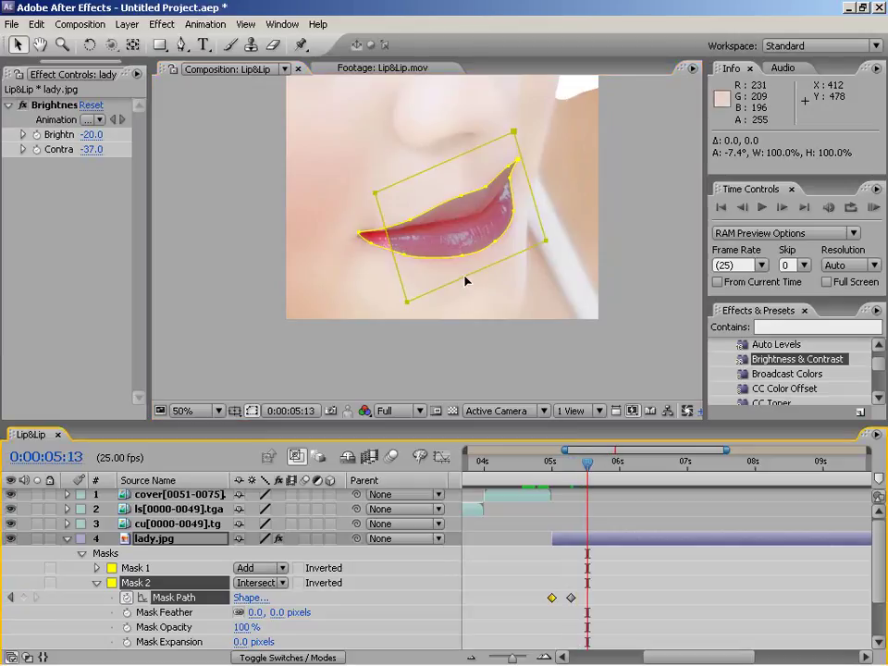
{"action": "left_click", "coordinate": [12, 597]}
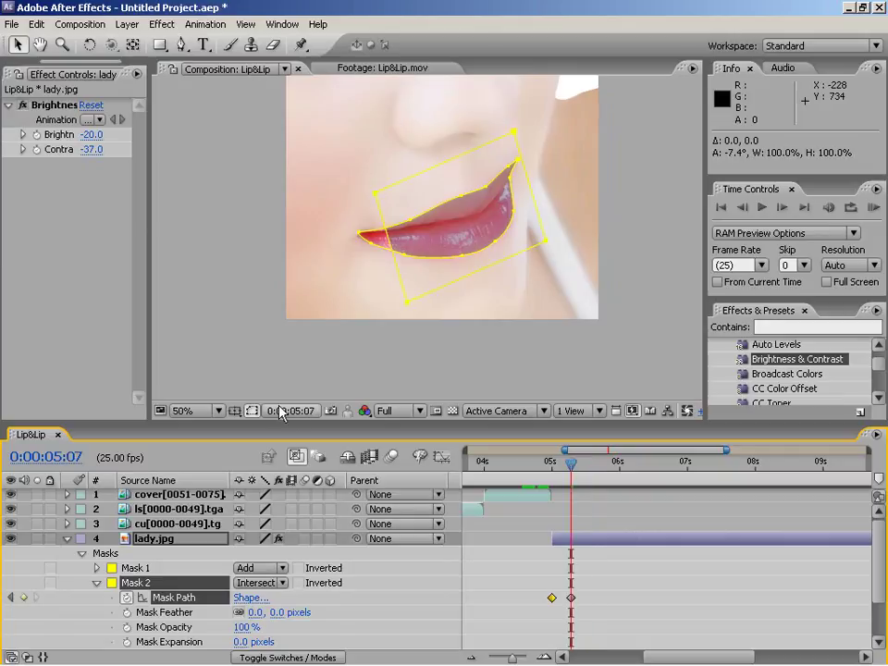
{"action": "double_click", "coordinate": [393, 257]}
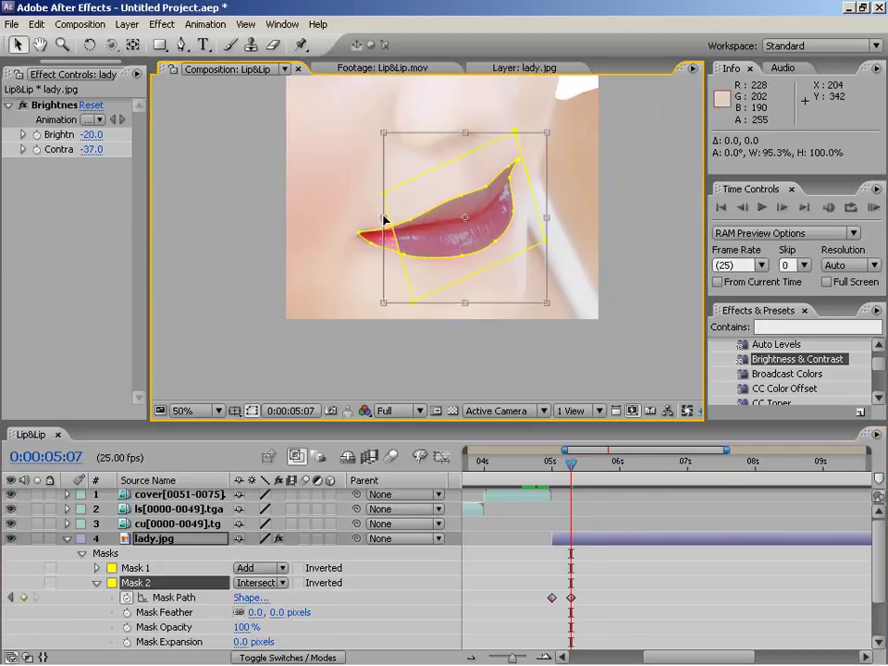
{"action": "left_click_drag", "start_coordinate": [555, 123], "coordinate": [548, 113]}
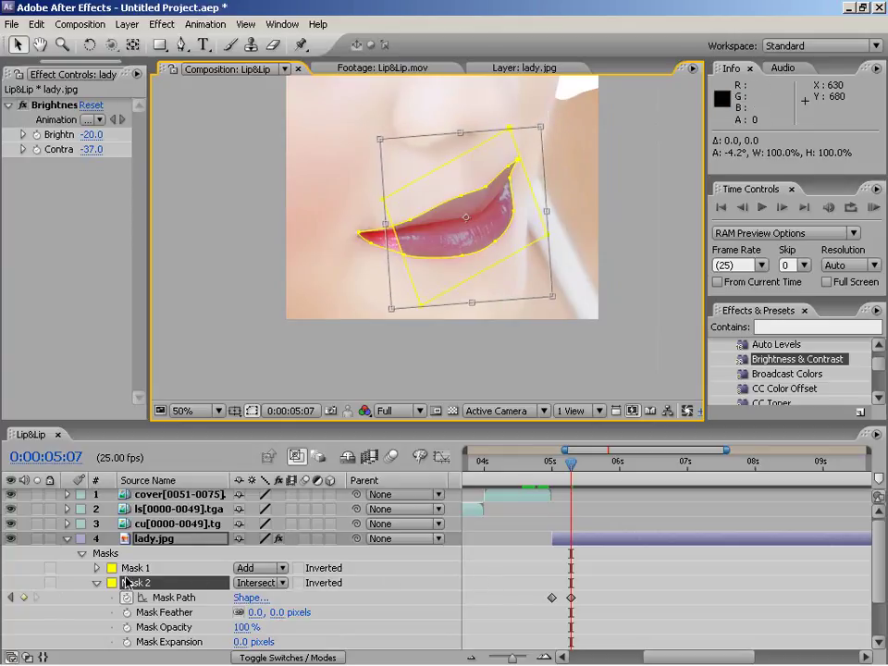
At 0:00:05:13, narrow Mask 2 from its left side to about 76.9% width, move it up slightly and rotate it about -7.4°
{"action": "left_click_drag", "start_coordinate": [578, 475], "coordinate": [587, 470]}
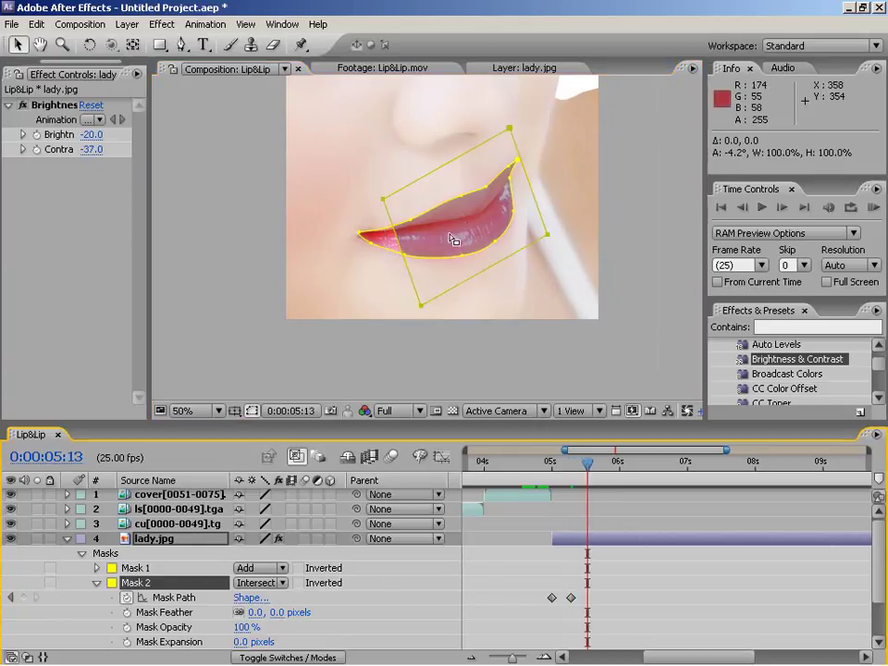
{"action": "double_click", "coordinate": [465, 285]}
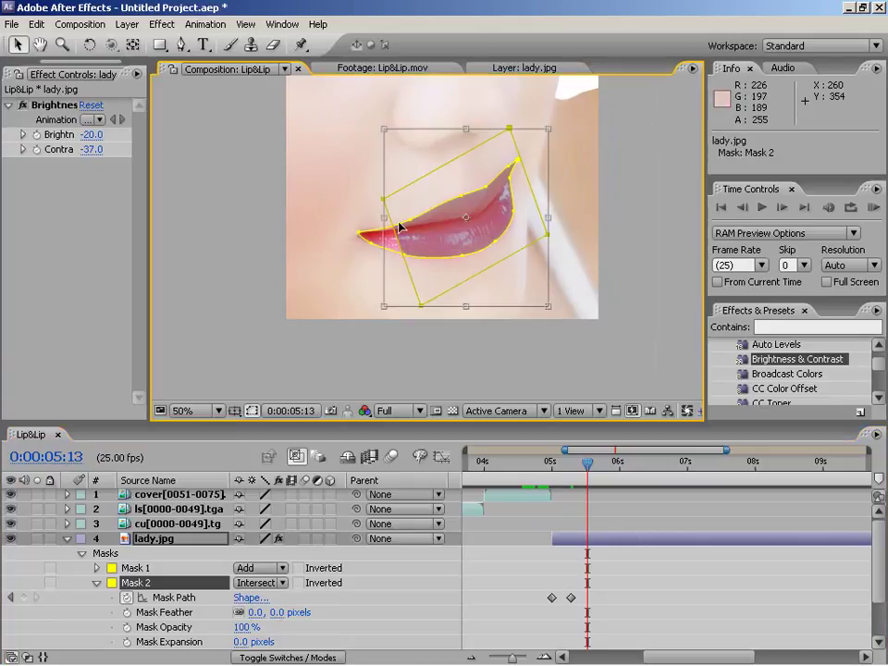
{"action": "left_click_drag", "start_coordinate": [385, 218], "coordinate": [419, 220]}
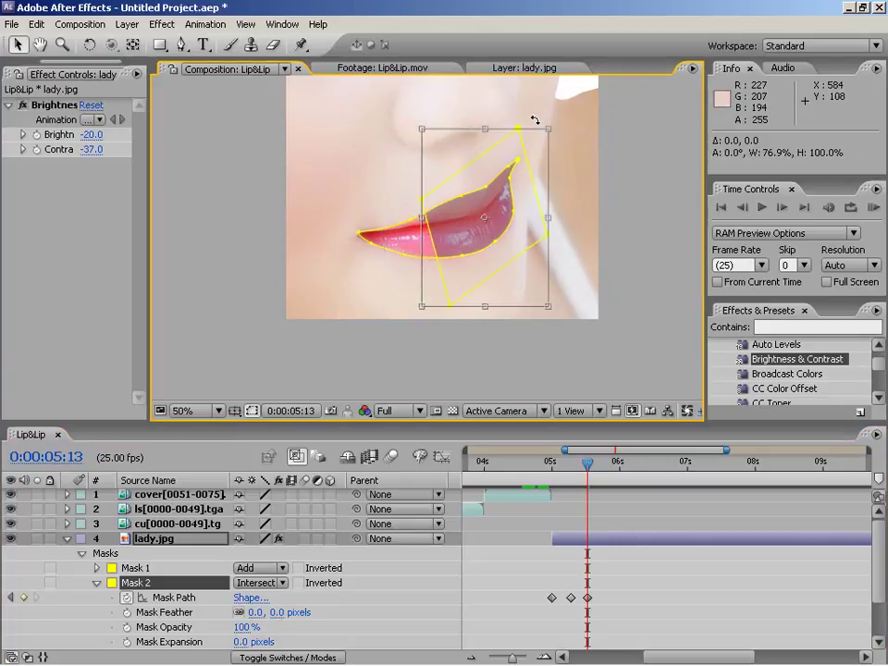
{"action": "left_click_drag", "start_coordinate": [555, 119], "coordinate": [543, 113]}
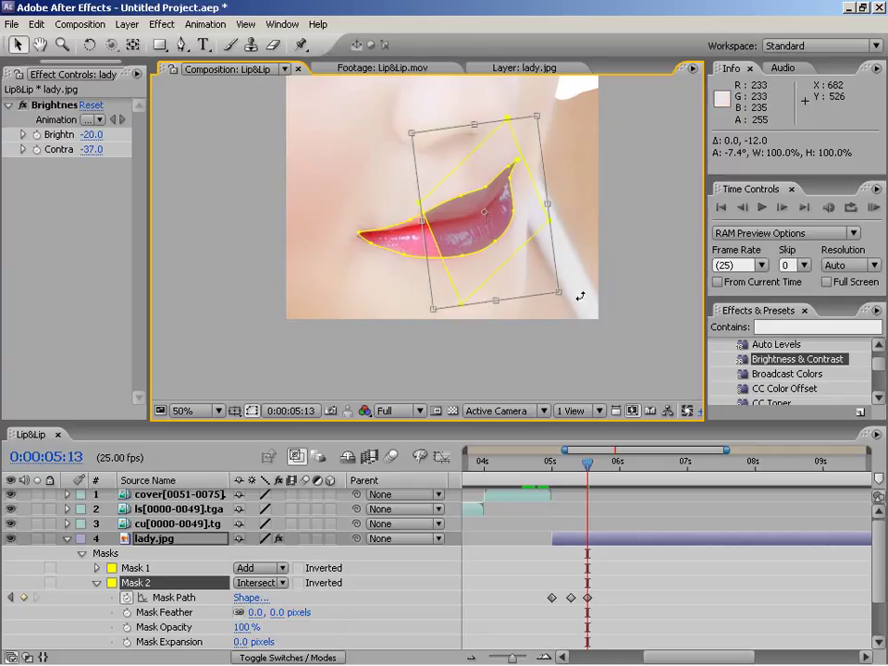
{"action": "key", "text": "Return"}
At 0:00:05:18, pull Mask 2's left side inward past the middle of the lips, rotate it about -5° and move it up about 22 pixels
{"action": "left_click_drag", "start_coordinate": [588, 470], "coordinate": [601, 469]}
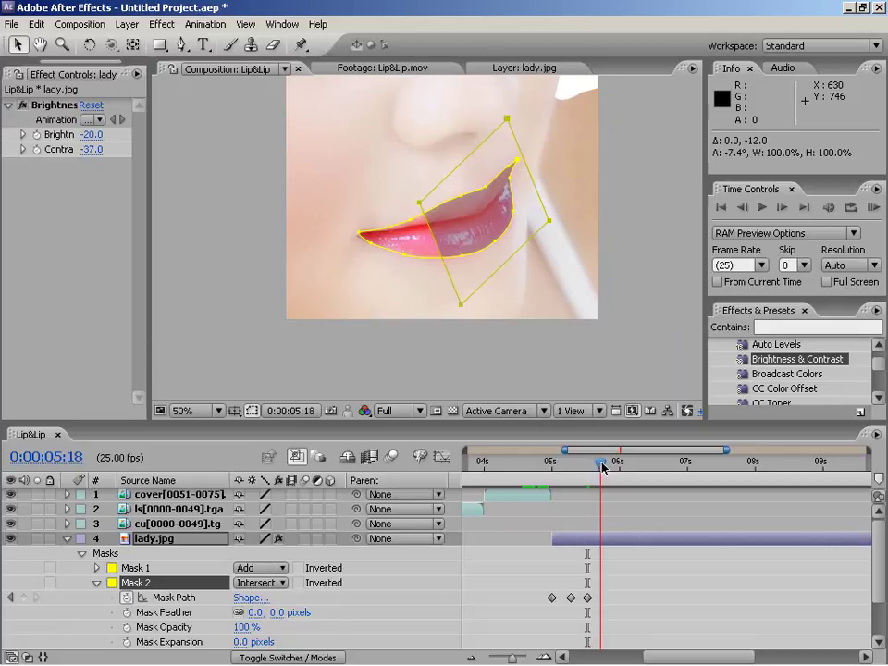
{"action": "double_click", "coordinate": [518, 256]}
{"action": "left_click_drag", "start_coordinate": [420, 211], "coordinate": [450, 211]}
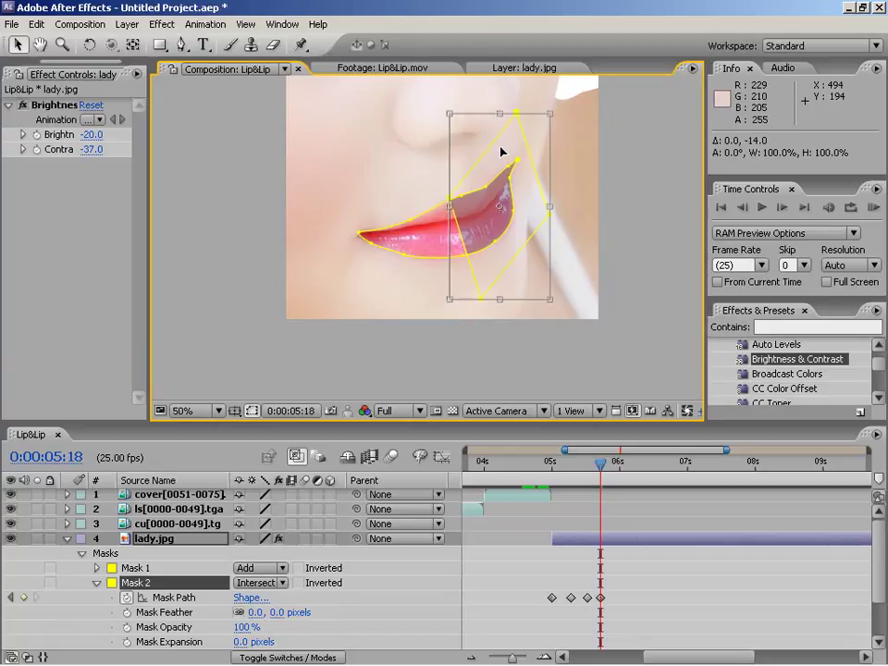
{"action": "left_click_drag", "start_coordinate": [568, 107], "coordinate": [558, 101]}
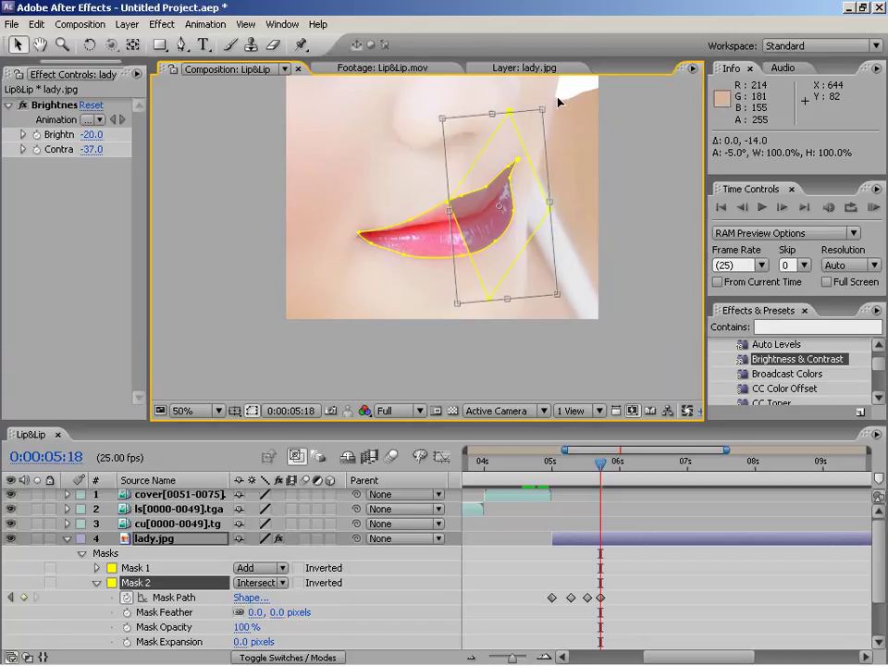
{"action": "key", "text": "Up"}
{"action": "key", "text": "Up"}
{"action": "key", "text": "Up"}
{"action": "key", "text": "Up"}
{"action": "key", "text": "Up"}
{"action": "key", "text": "Up"}
{"action": "key", "text": "Up"}
{"action": "key", "text": "Up"}
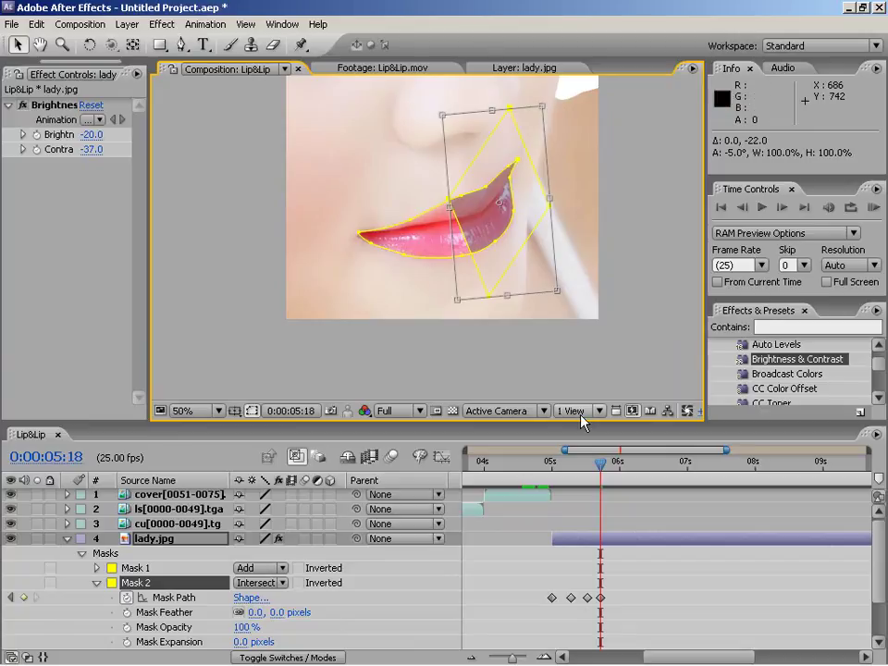
{"action": "key", "text": "Return"}
At 0:00:05:21, narrow Mask 2 from its left side to about 68.6% width and move it up about 26 pixels
{"action": "left_click_drag", "start_coordinate": [603, 469], "coordinate": [611, 469]}
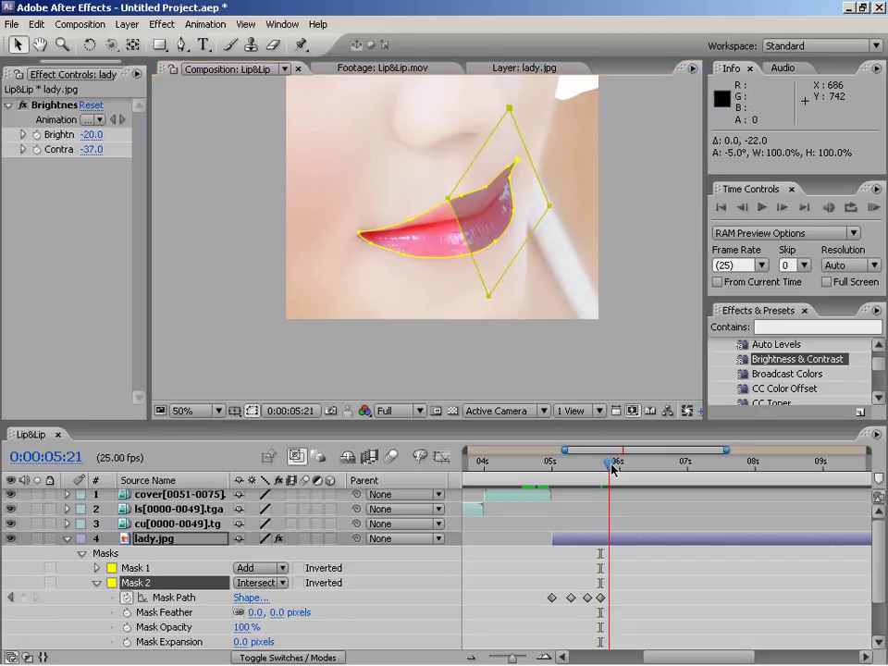
{"action": "double_click", "coordinate": [534, 227]}
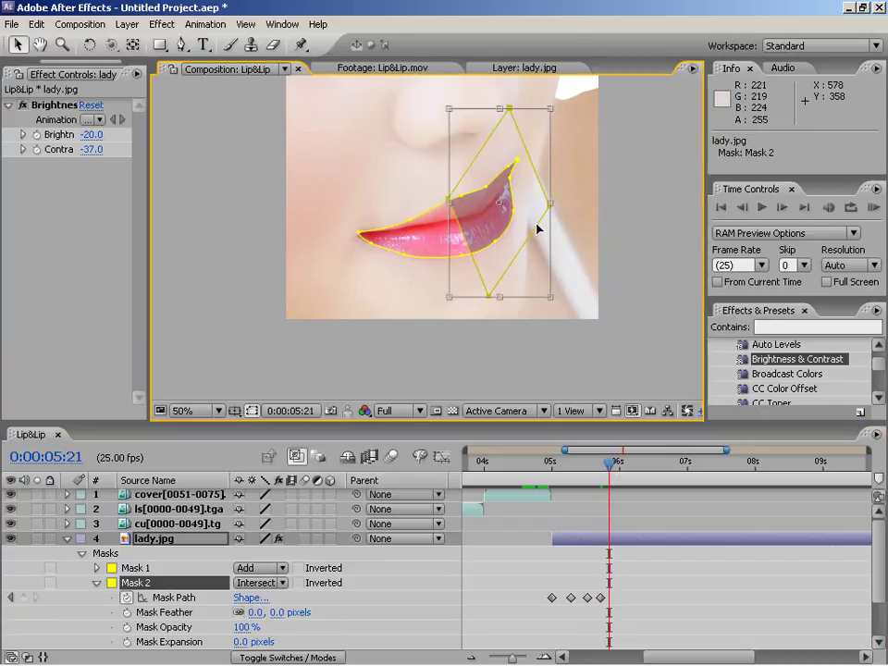
{"action": "left_click_drag", "start_coordinate": [452, 205], "coordinate": [484, 204]}
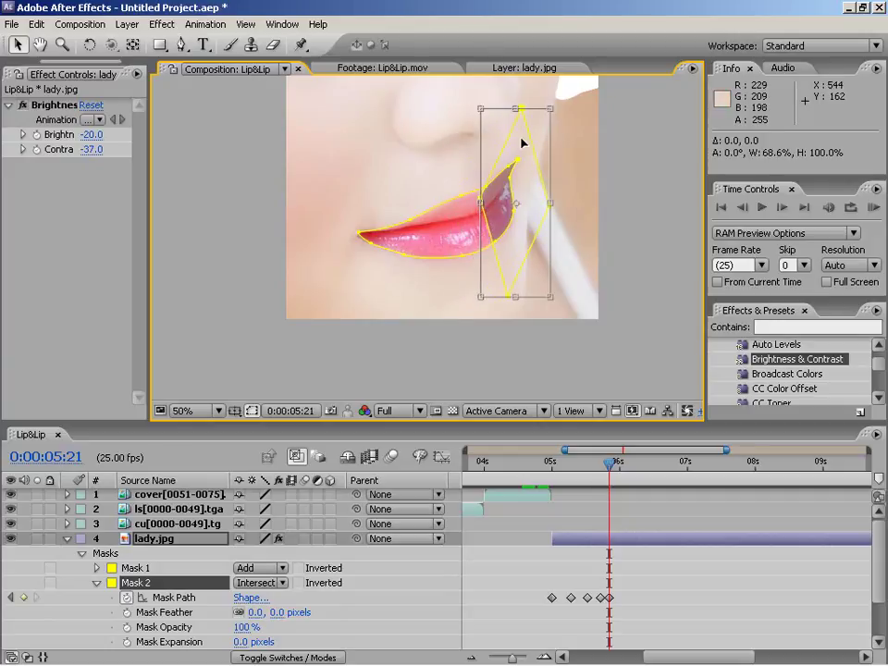
{"action": "left_click_drag", "start_coordinate": [521, 139], "coordinate": [519, 129]}
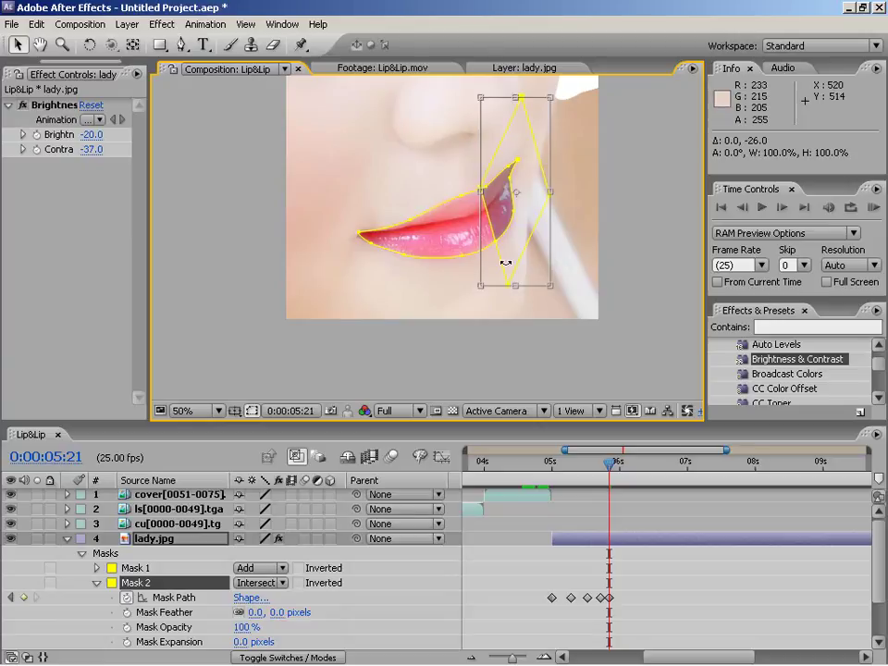
{"action": "key", "text": "Return"}
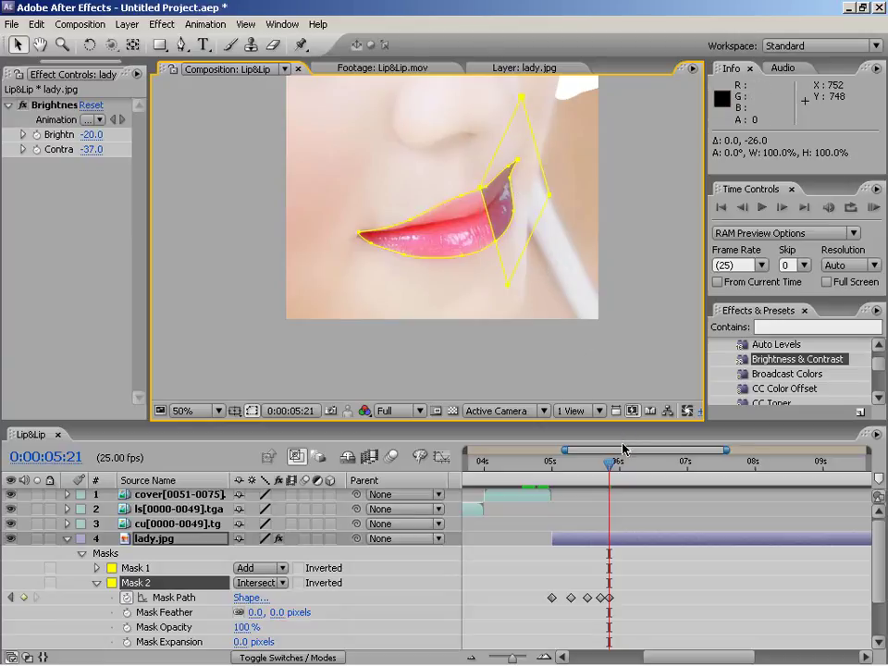
At 0:00:06:00, narrow Mask 2 to about 35.1% width so its left side lies beyond the right lip corner
{"action": "left_click_drag", "start_coordinate": [613, 467], "coordinate": [618, 467]}
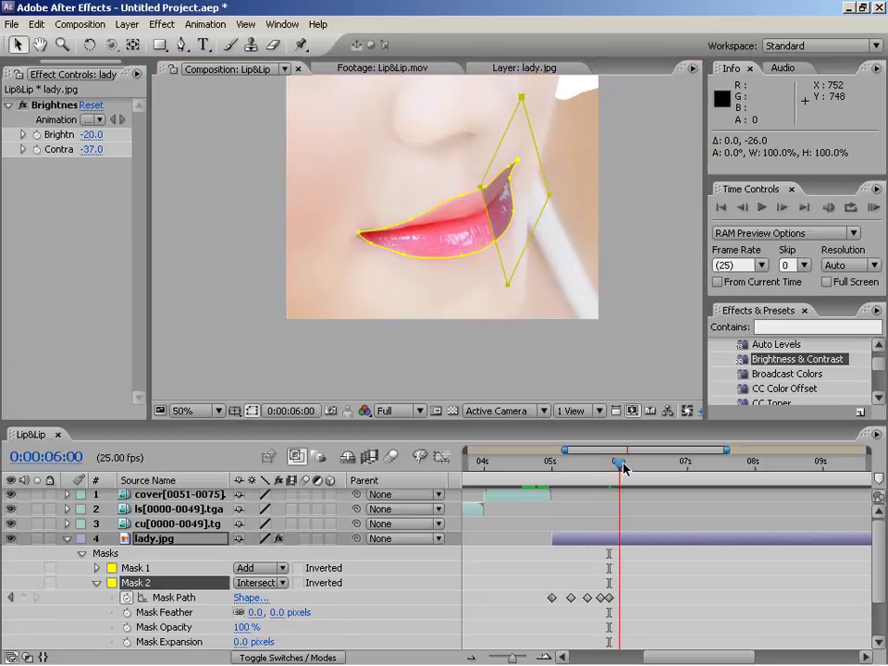
{"action": "double_click", "coordinate": [531, 236]}
{"action": "left_click_drag", "start_coordinate": [480, 192], "coordinate": [543, 192]}
{"action": "key", "text": "Return"}
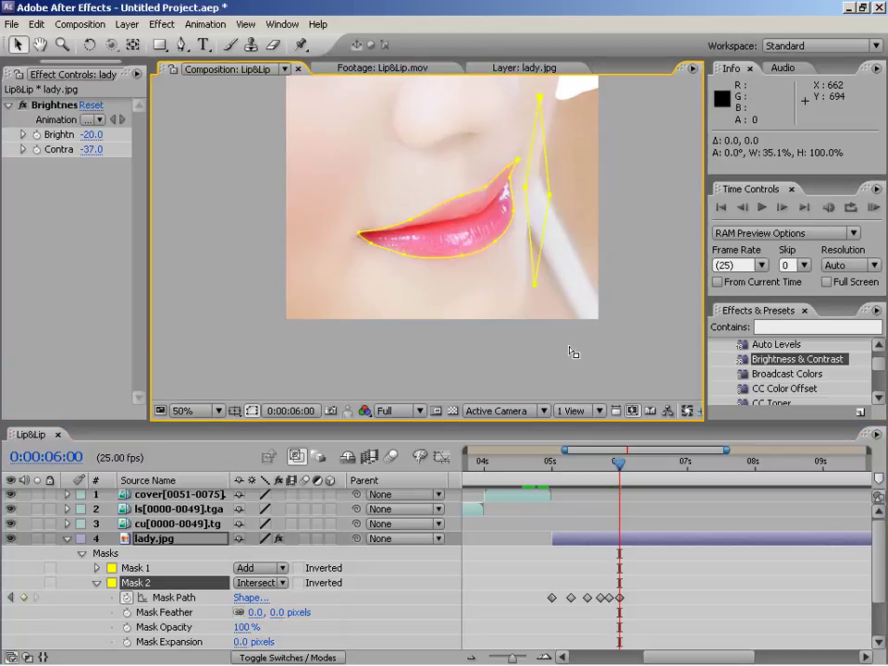
Hide the mask outlines in the composition view and set Mask 1's feather to 5 pixels on the upper lady.jpg layer
{"action": "left_click_drag", "start_coordinate": [620, 468], "coordinate": [600, 467]}
{"action": "left_click", "coordinate": [251, 411]}
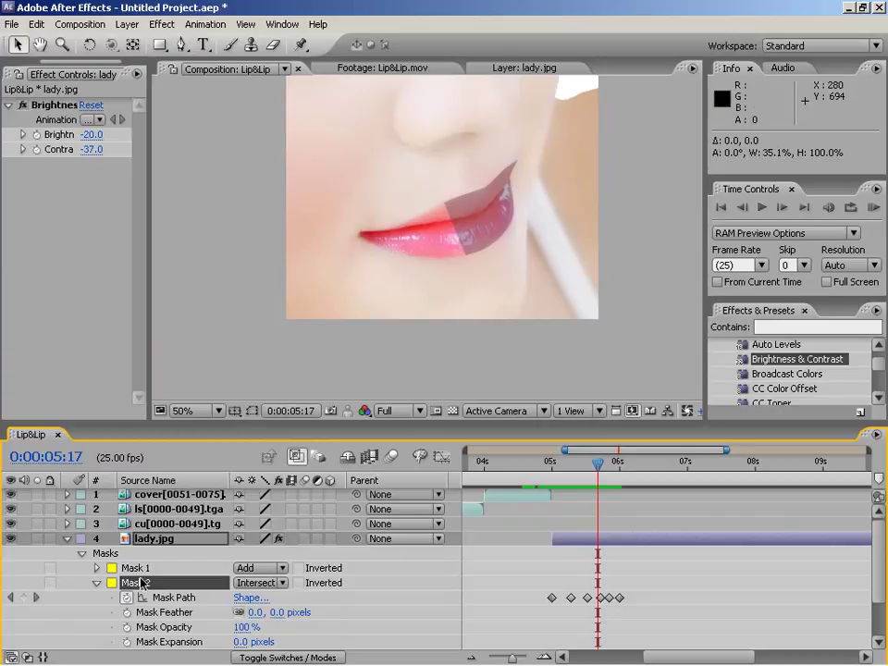
{"action": "left_click", "coordinate": [97, 567]}
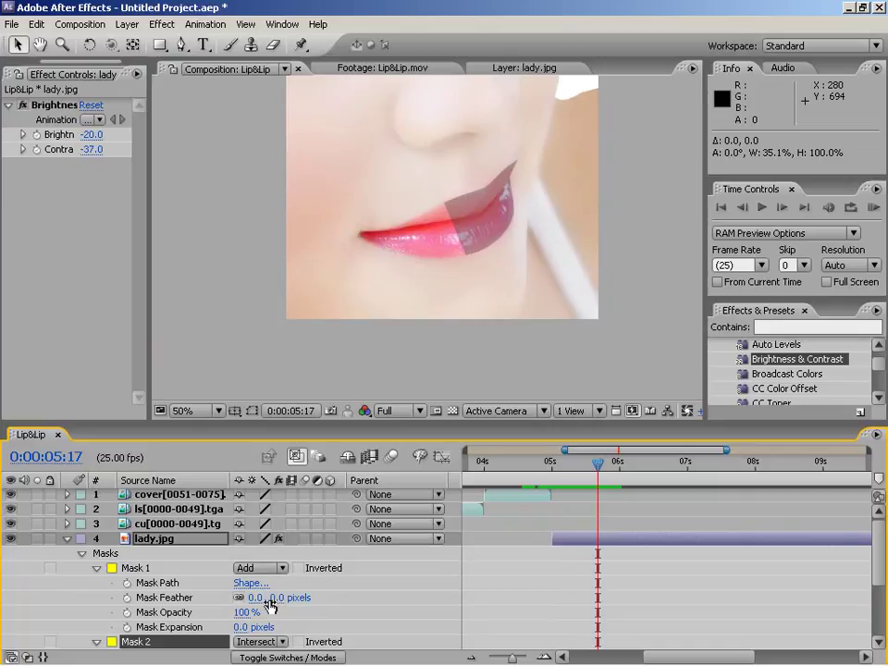
{"action": "left_click", "coordinate": [277, 597]}
{"action": "type", "text": "5"}
{"action": "key", "text": "Return"}
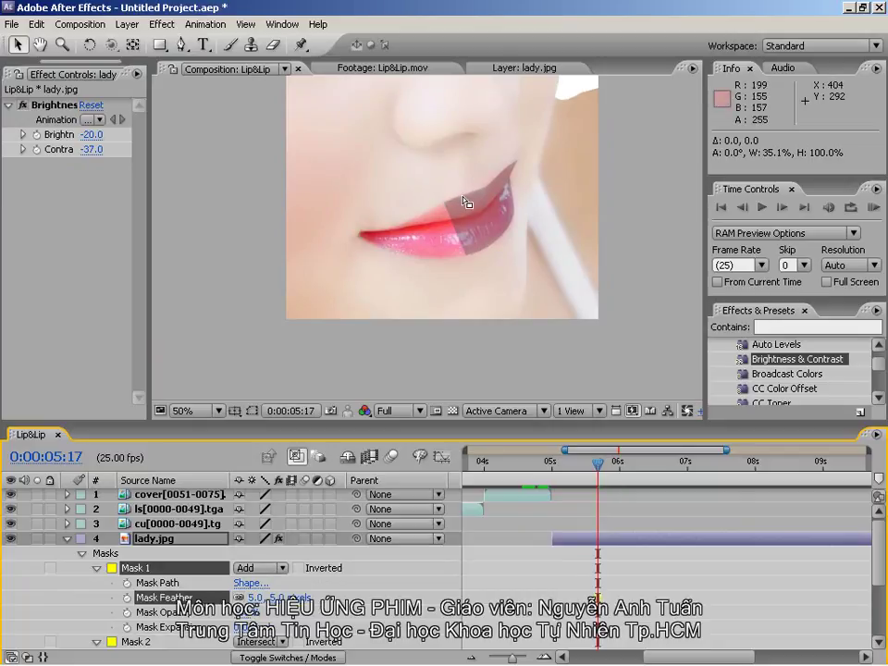
{"action": "mouse_move", "coordinate": [595, 484]}
{"action": "left_mouse_down"}
{"action": "mouse_move", "coordinate": [579, 483]}
{"action": "mouse_move", "coordinate": [593, 482]}
{"action": "left_mouse_up"}
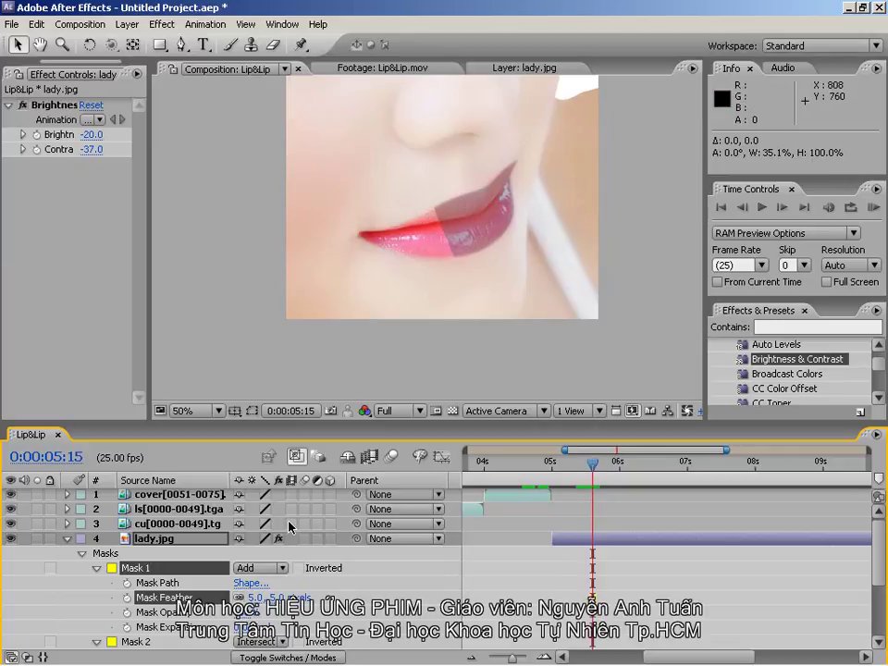
Collapse the properties of the upper lady.jpg layer and move the layer to the top of the layer stack
{"action": "left_click", "coordinate": [96, 570]}
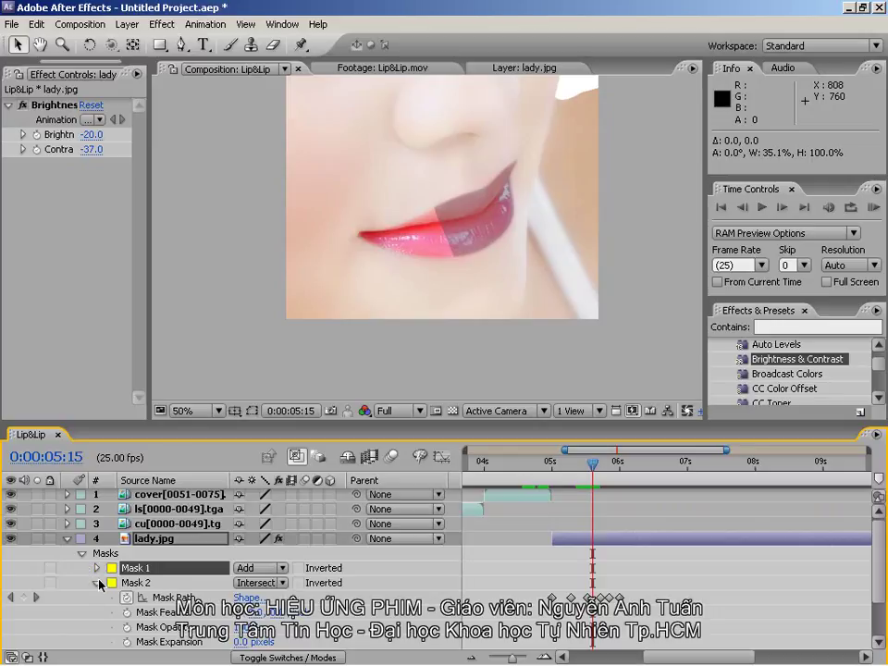
{"action": "left_click", "coordinate": [96, 582]}
{"action": "left_click_drag", "start_coordinate": [603, 475], "coordinate": [558, 461]}
{"action": "left_click", "coordinate": [573, 545]}
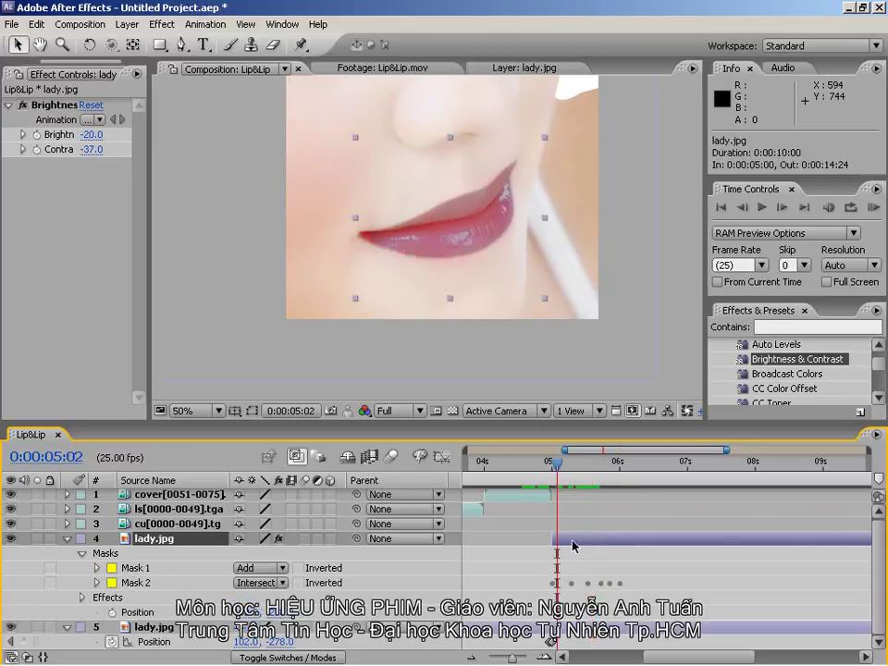
{"action": "key", "text": "Page_Up"}
{"action": "key", "text": "Page_Up"}
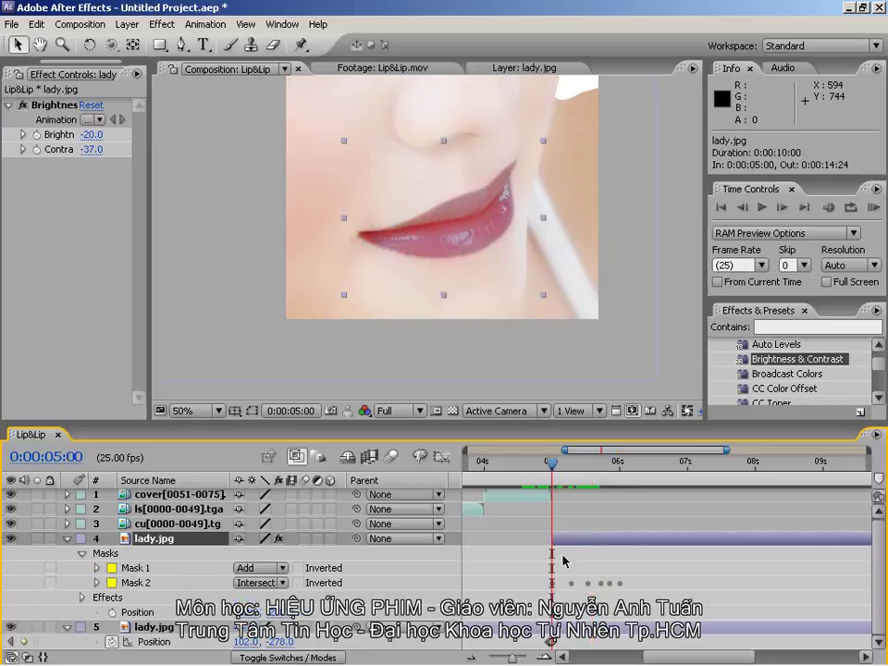
{"action": "left_click", "coordinate": [67, 540]}
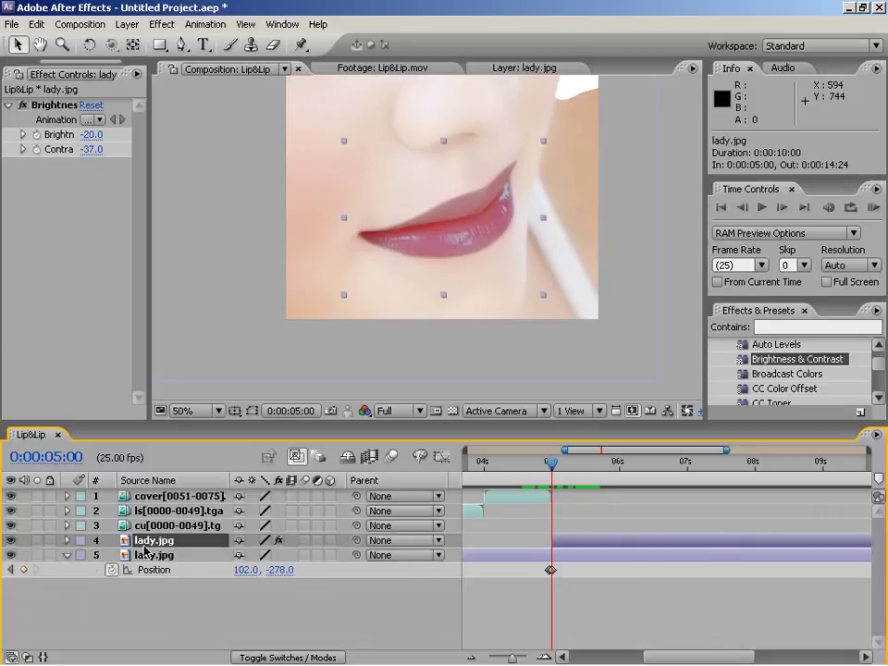
{"action": "left_click_drag", "start_coordinate": [145, 548], "coordinate": [148, 490]}
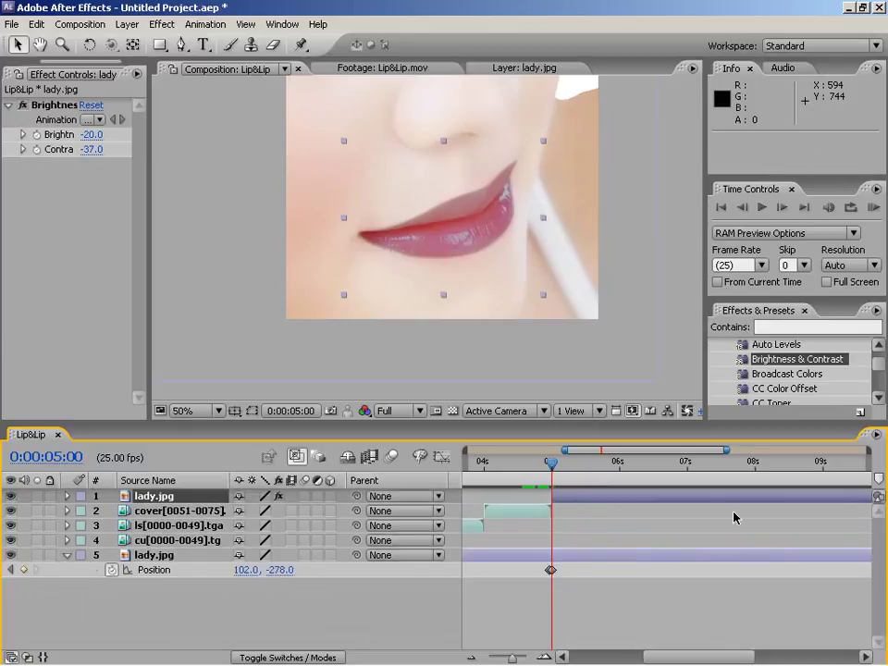
Trim the end of the top lady.jpg layer at 0:00:06:00
{"action": "left_click", "coordinate": [621, 473]}
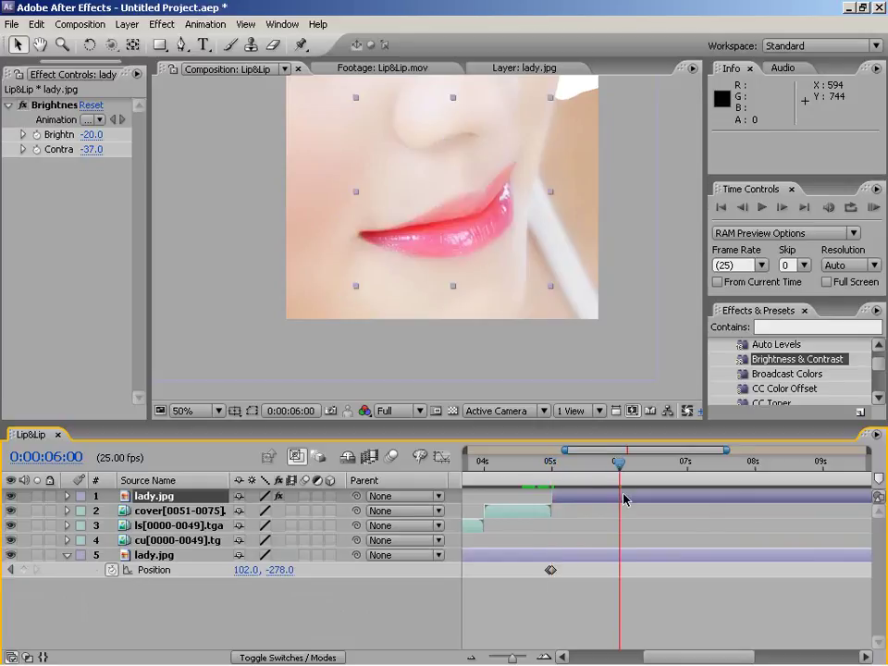
{"action": "key", "text": "alt+bracketright"}
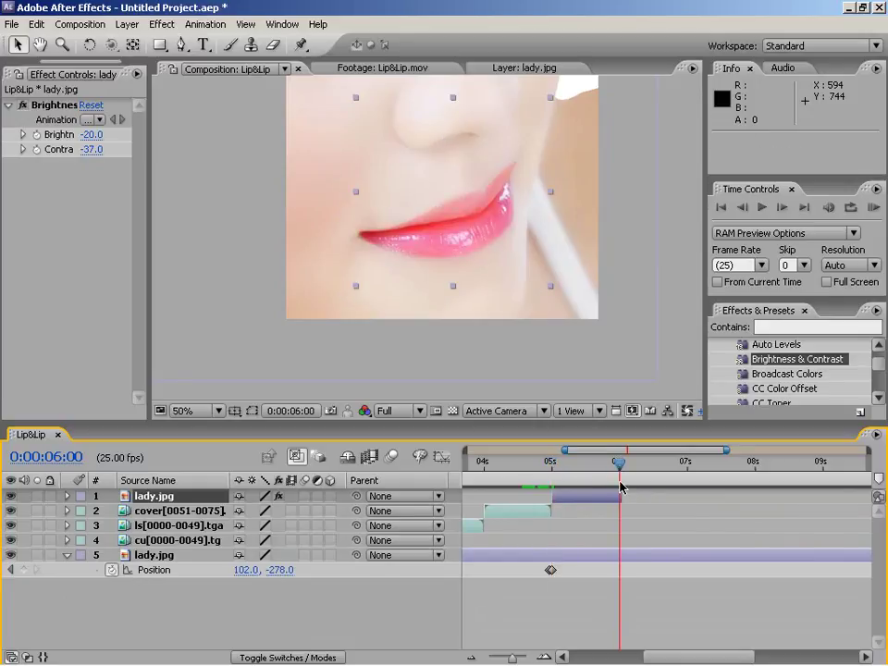
{"action": "left_click_drag", "start_coordinate": [620, 474], "coordinate": [595, 478]}
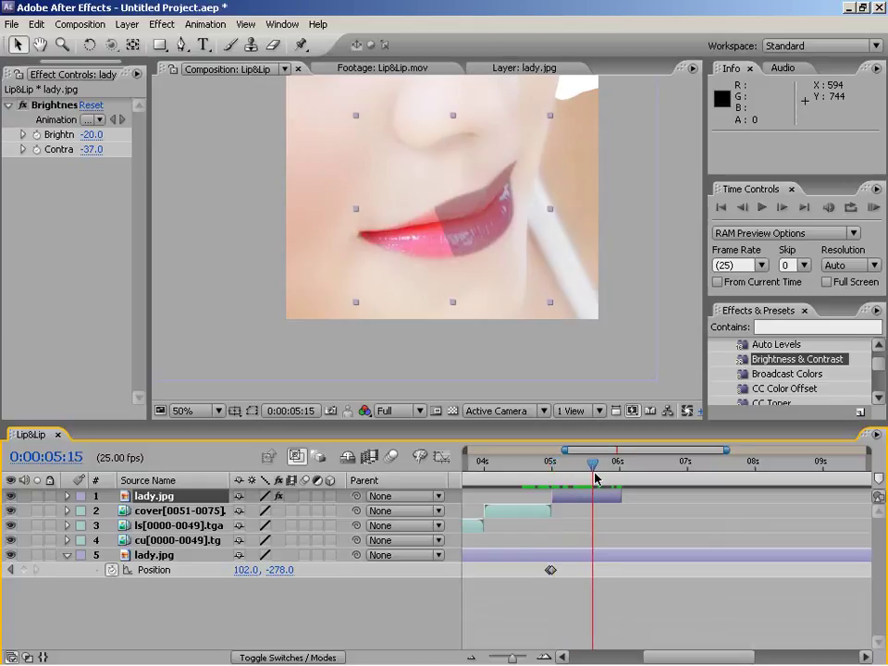
Add hat[0090-0120].tga from the project to the Lip&Lip composition as the top layer, and select the masked lady.jpg layer beneath it
{"action": "left_click_drag", "start_coordinate": [77, 61], "coordinate": [40, 64]}
{"action": "left_click", "coordinate": [37, 74]}
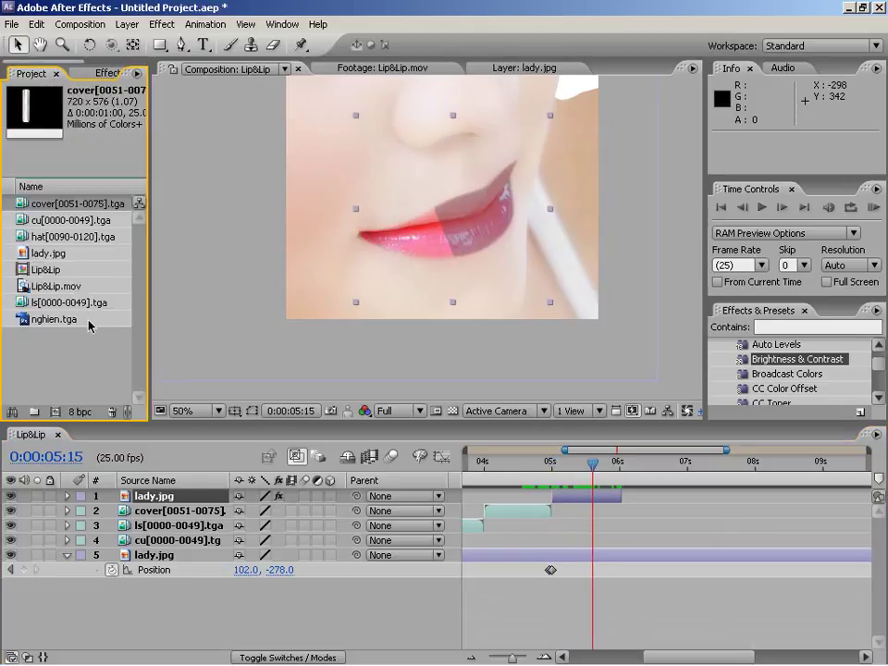
{"action": "left_click_drag", "start_coordinate": [151, 319], "coordinate": [177, 318]}
{"action": "left_click", "coordinate": [41, 236]}
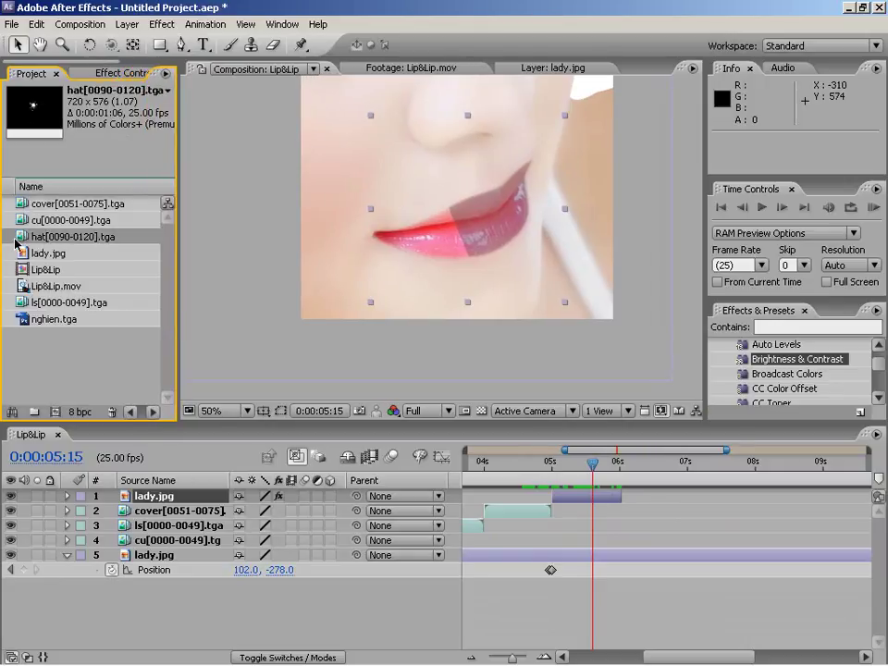
{"action": "left_click_drag", "start_coordinate": [37, 236], "coordinate": [378, 240]}
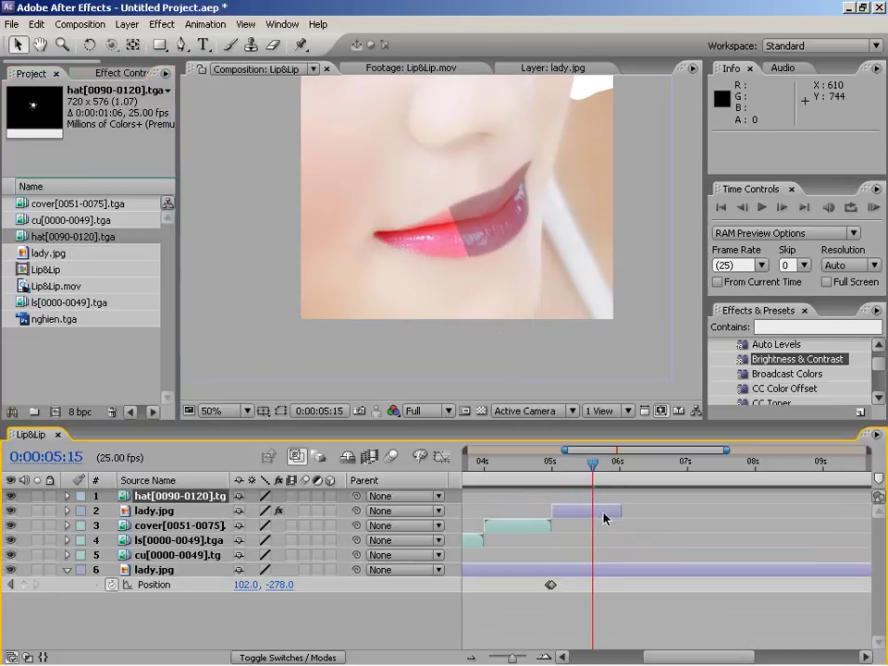
{"action": "left_click", "coordinate": [566, 512]}
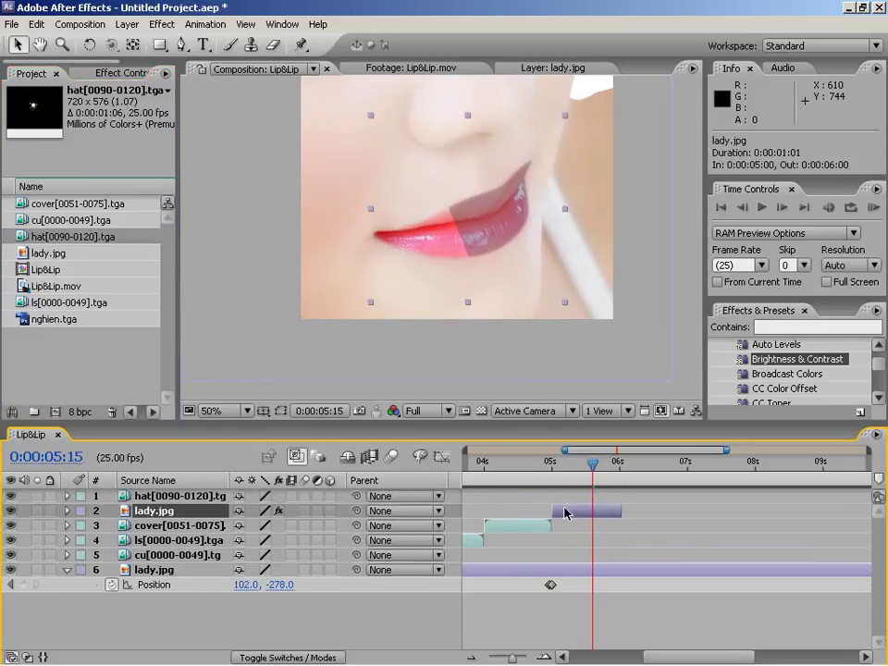
Move the start of the hat[0090-0120].tga layer to 0:00:05:00, aligned with the masked lady.jpg layer, and check the first frames
{"action": "key", "text": "i"}
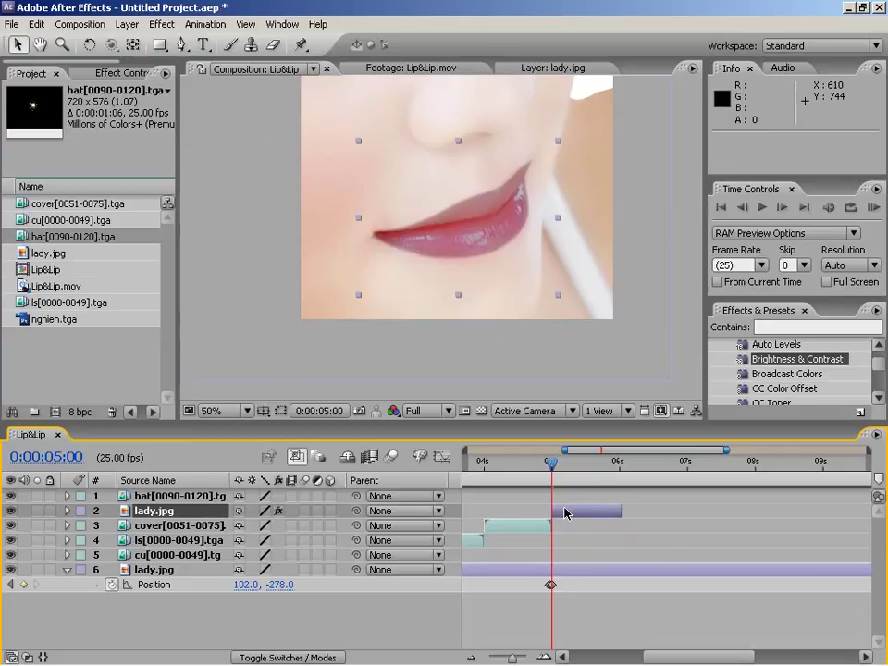
{"action": "left_click", "coordinate": [201, 500]}
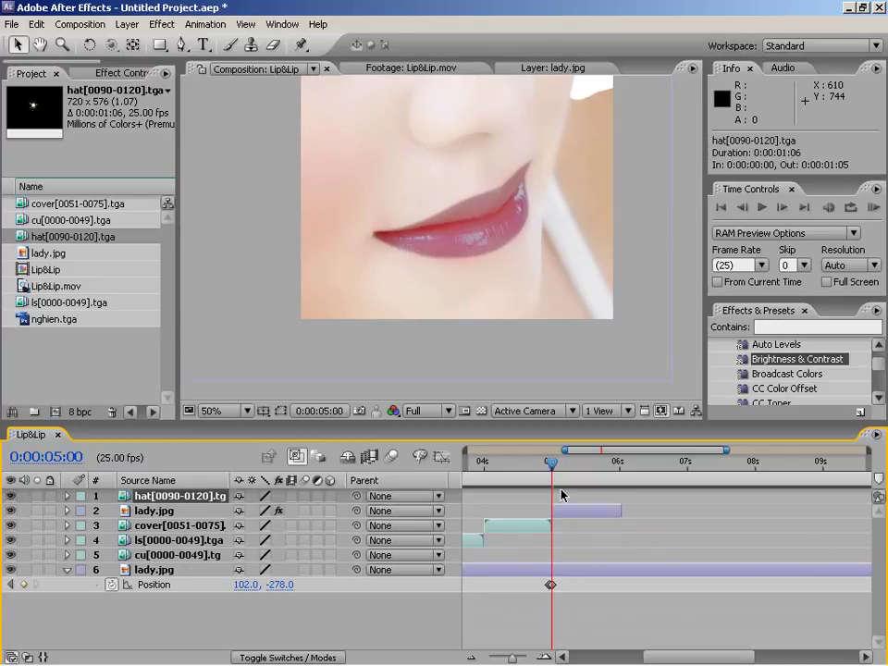
{"action": "key", "text": "bracketleft"}
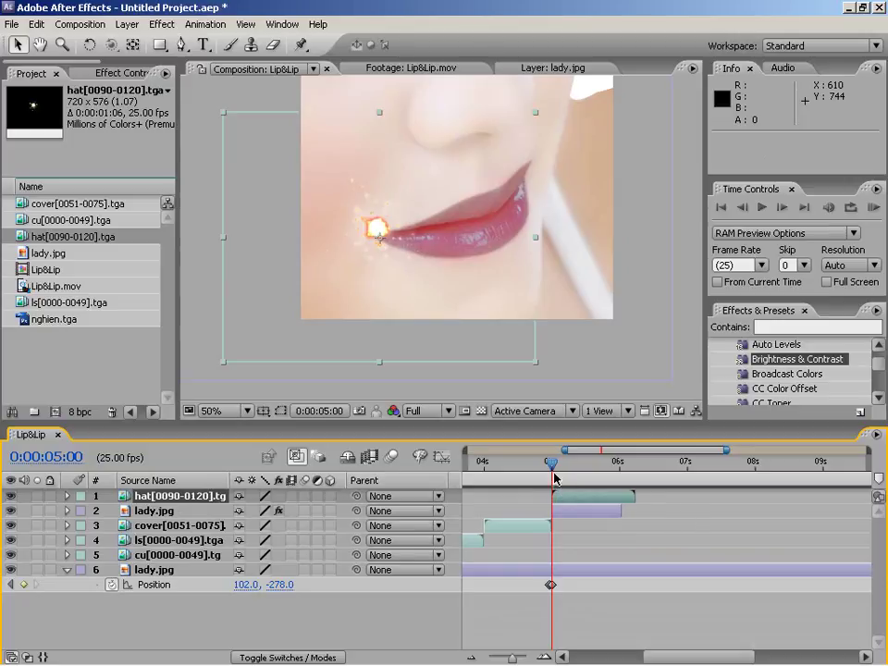
{"action": "mouse_move", "coordinate": [550, 469]}
{"action": "left_mouse_down"}
{"action": "mouse_move", "coordinate": [568, 470]}
{"action": "mouse_move", "coordinate": [560, 471]}
{"action": "left_mouse_up"}
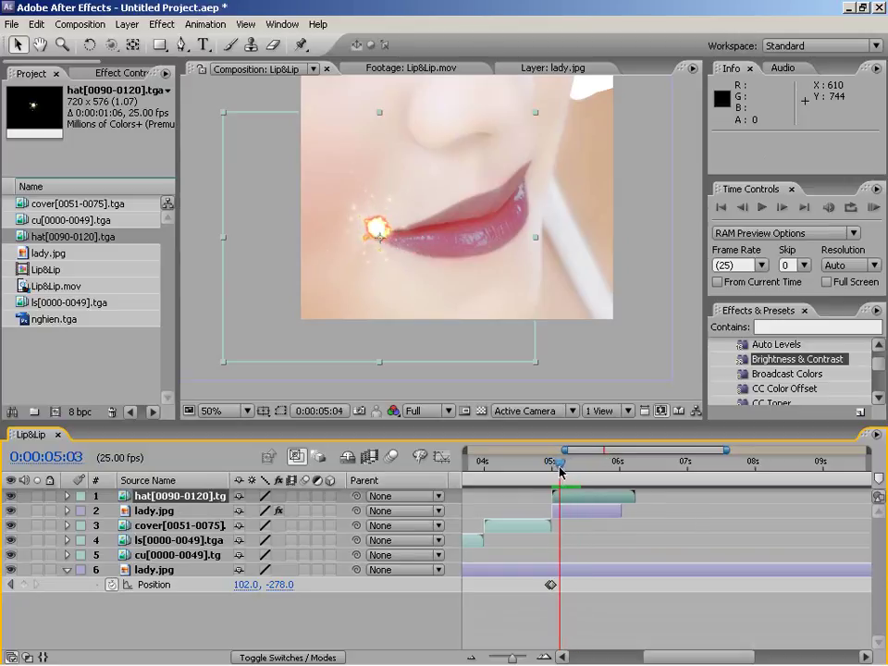
Show only the animated Mask 2 path keyframes of the upper lady.jpg layer and go to the first one at 0:00:05:00
{"action": "left_click", "coordinate": [572, 513]}
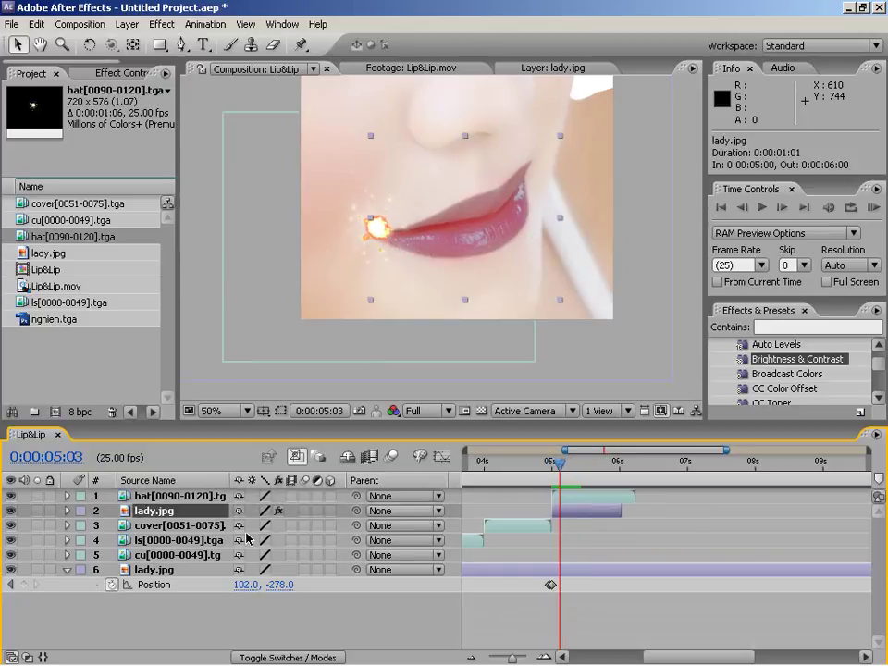
{"action": "key", "text": "p"}
{"action": "key", "text": "m"}
{"action": "key", "text": "m"}
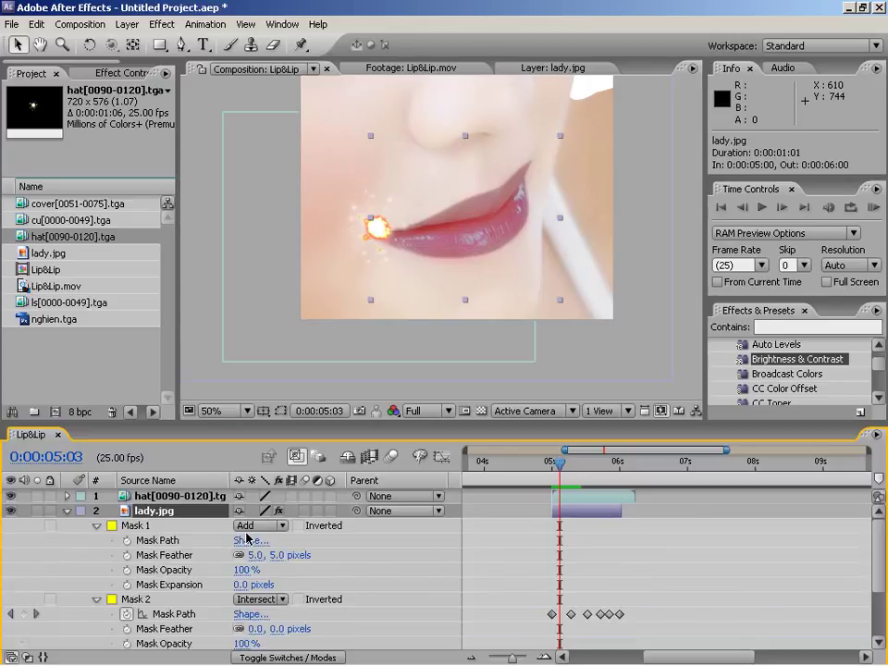
{"action": "key", "text": "u"}
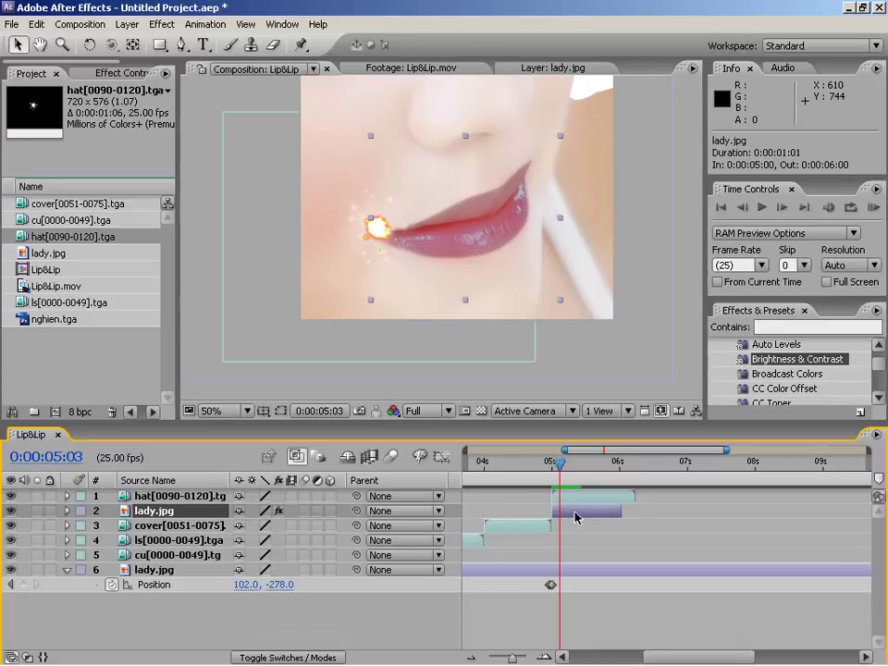
{"action": "key", "text": "u"}
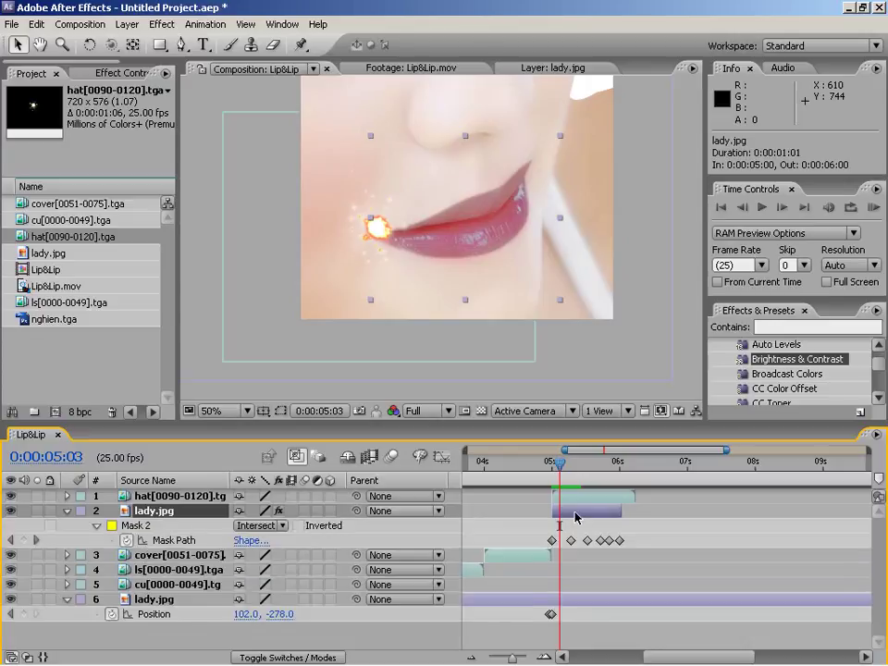
{"action": "left_click", "coordinate": [8, 540]}
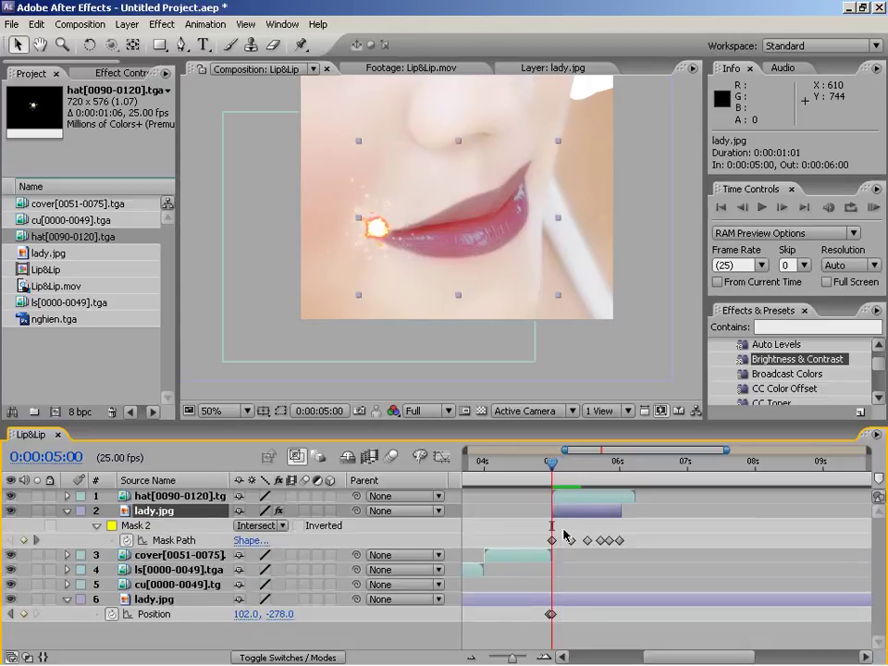
Place the hat[0090-0120].tga sparkle at the left corner of the lips, at 188, 400, and start animating its Position at 0:00:05:00
{"action": "left_click_drag", "start_coordinate": [384, 232], "coordinate": [382, 248]}
{"action": "key", "text": "ctrl+z"}
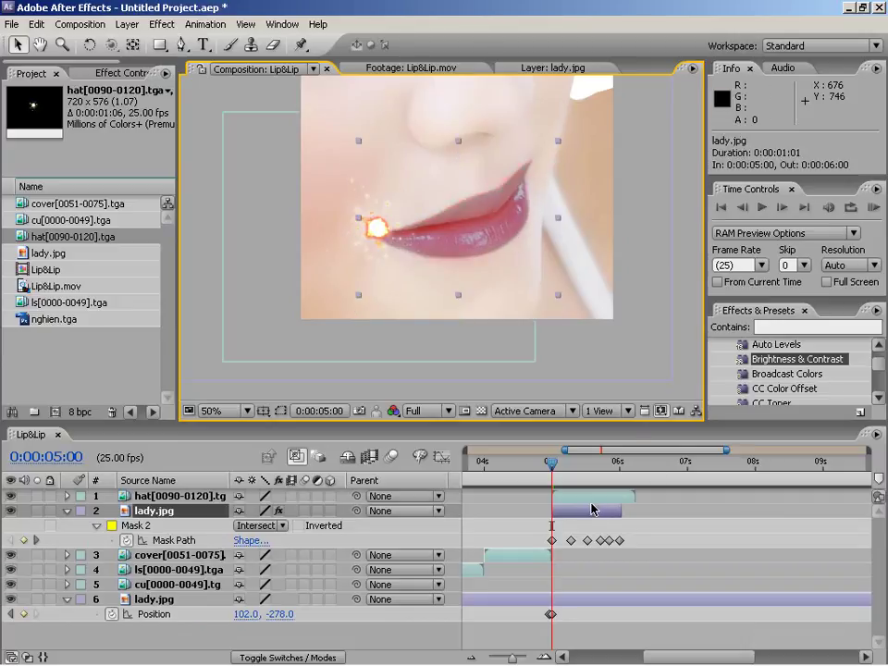
{"action": "left_click", "coordinate": [421, 357]}
{"action": "left_click_drag", "start_coordinate": [380, 235], "coordinate": [384, 241]}
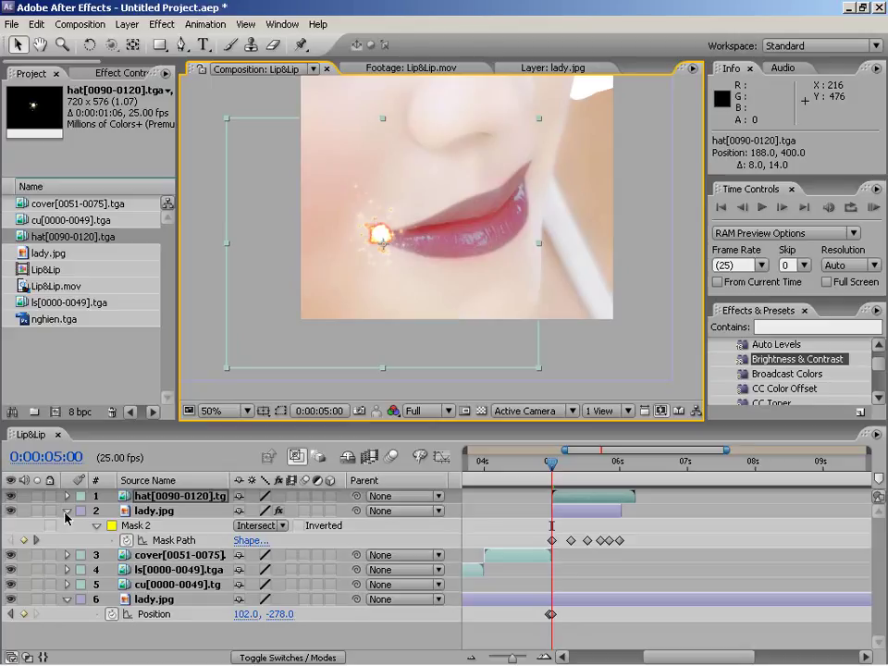
{"action": "key", "text": "p"}
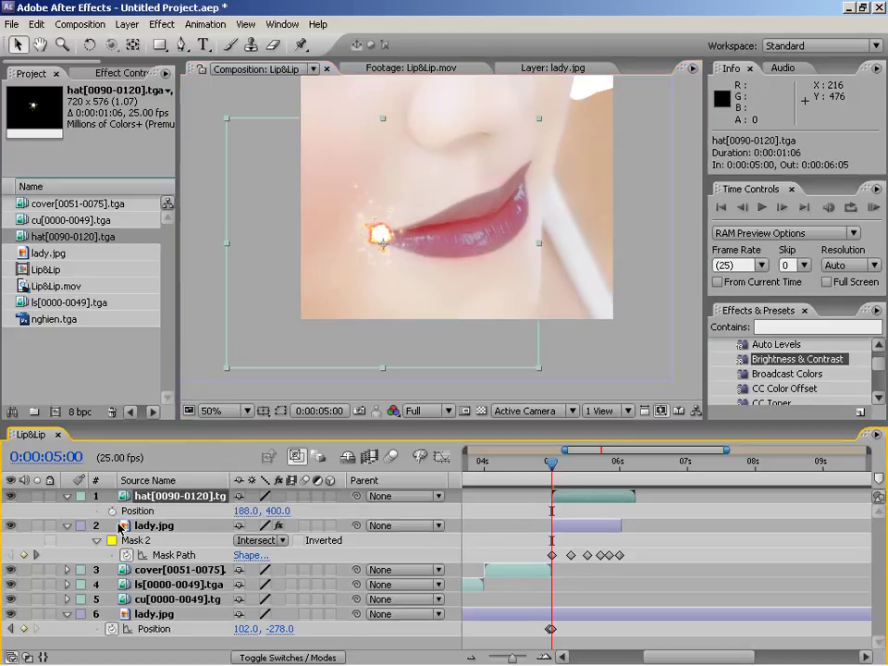
{"action": "left_click", "coordinate": [111, 510]}
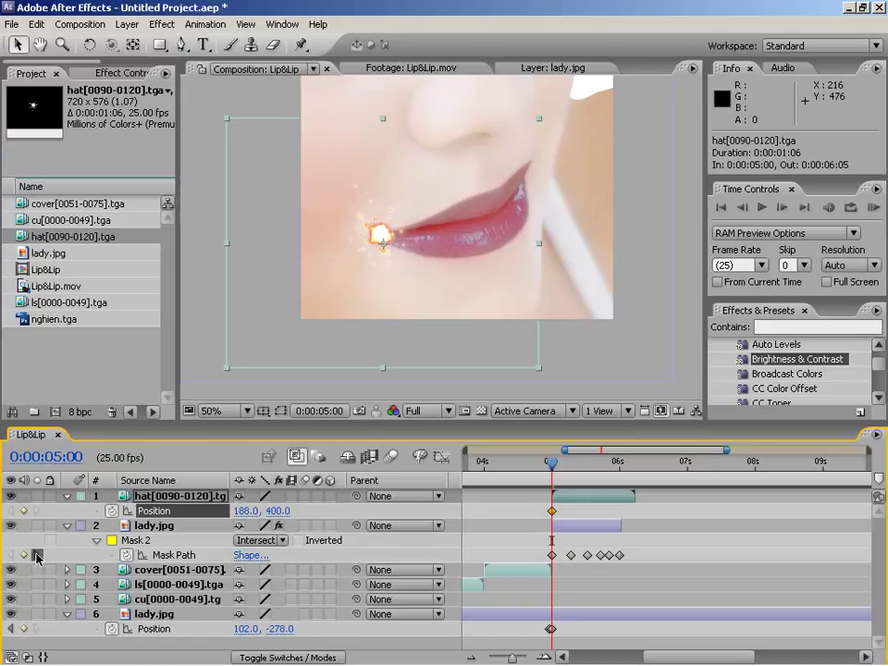
Add a Position keyframe at 0:00:05:07 that moves the sparkle along the lips to 254, 402
{"action": "key", "text": "Page_Down"}
{"action": "key", "text": "Page_Down"}
{"action": "key", "text": "Page_Down"}
{"action": "key", "text": "Page_Down"}
{"action": "key", "text": "Page_Down"}
{"action": "key", "text": "Page_Down"}
{"action": "key", "text": "Page_Down"}
{"action": "left_click_drag", "start_coordinate": [383, 230], "coordinate": [406, 233]}
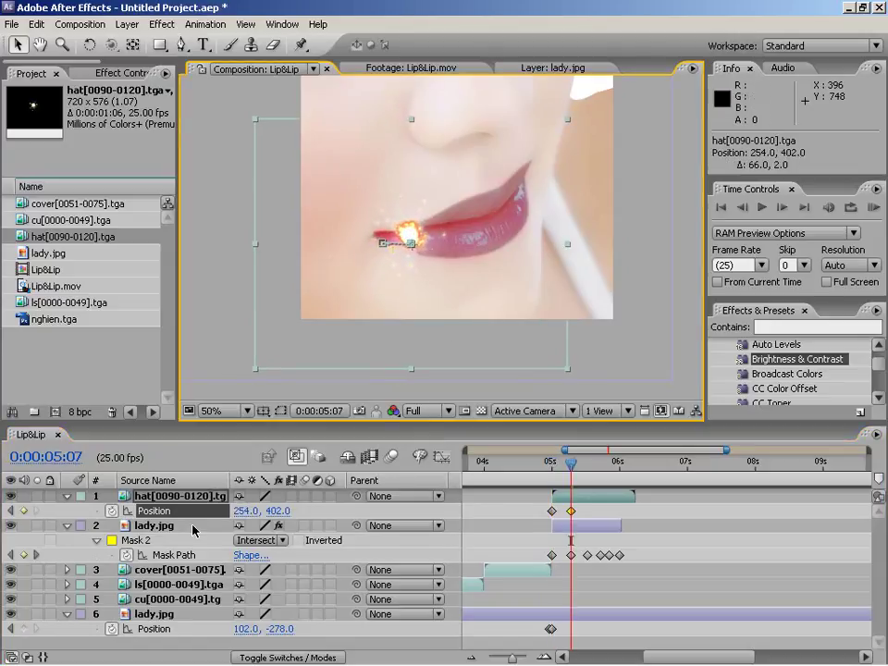
Add a Position keyframe at 0:00:05:13 that moves the sparkle to the color edge at 330, 390
{"action": "key", "text": "Page_Down"}
{"action": "key", "text": "Page_Down"}
{"action": "key", "text": "Page_Down"}
{"action": "key", "text": "Page_Down"}
{"action": "key", "text": "Page_Down"}
{"action": "key", "text": "Page_Down"}
{"action": "left_click_drag", "start_coordinate": [408, 237], "coordinate": [443, 231]}
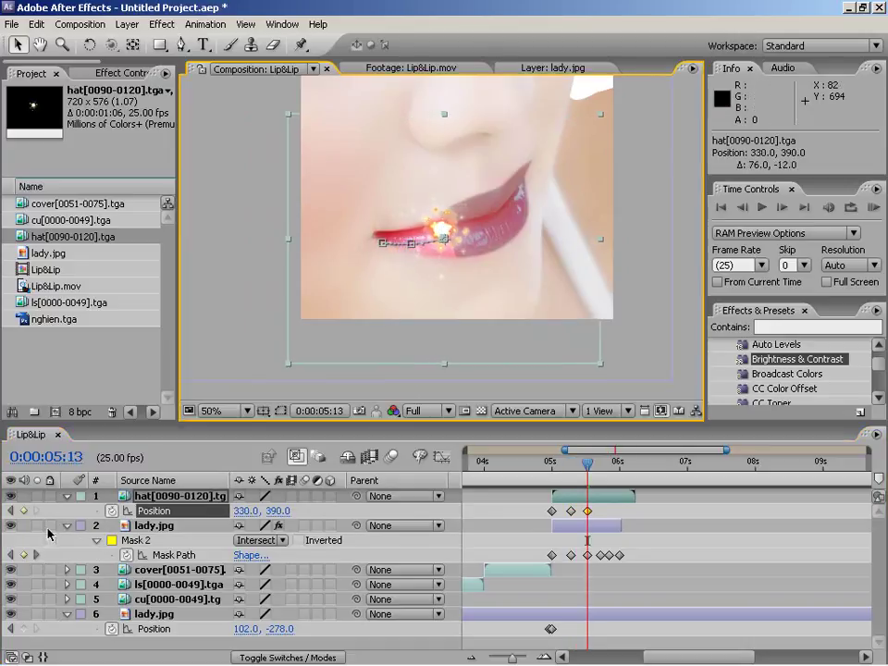
Keyframe the sparkle's Position at the remaining Mask 2 keyframes: 392, 370 at 0:00:05:18; 460, 334 at 0:00:05:21; 552, 262 at 0:00:06:00
{"action": "left_click", "coordinate": [37, 553]}
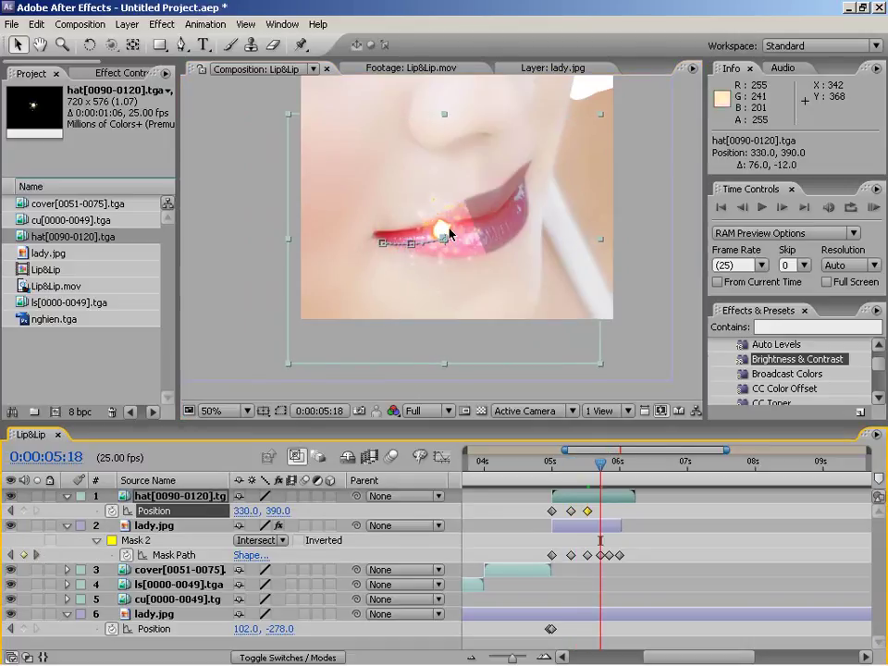
{"action": "left_click_drag", "start_coordinate": [447, 232], "coordinate": [475, 219]}
{"action": "left_click", "coordinate": [37, 553]}
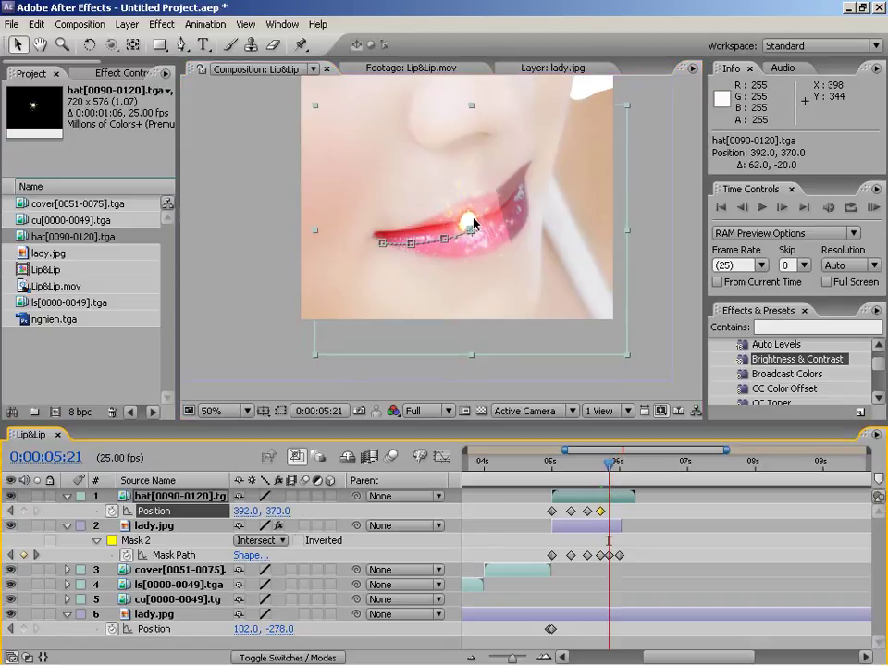
{"action": "left_click_drag", "start_coordinate": [471, 222], "coordinate": [502, 205]}
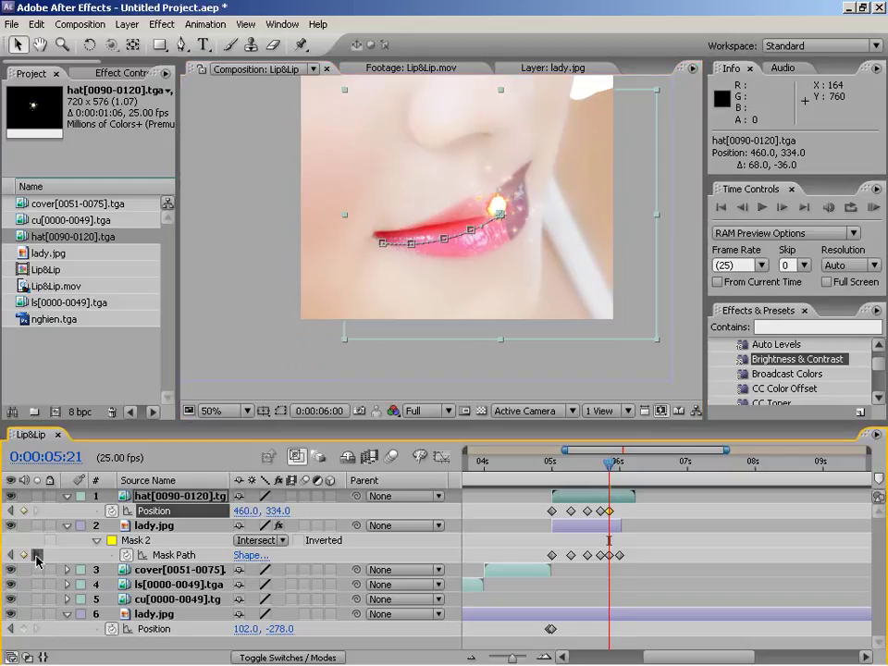
{"action": "left_click", "coordinate": [37, 552]}
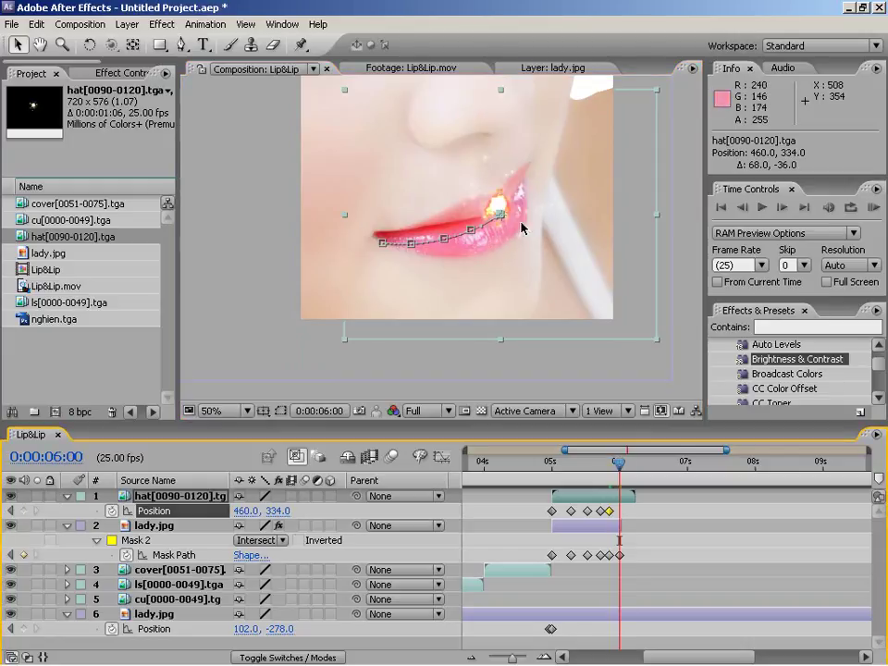
{"action": "left_click_drag", "start_coordinate": [507, 206], "coordinate": [545, 180]}
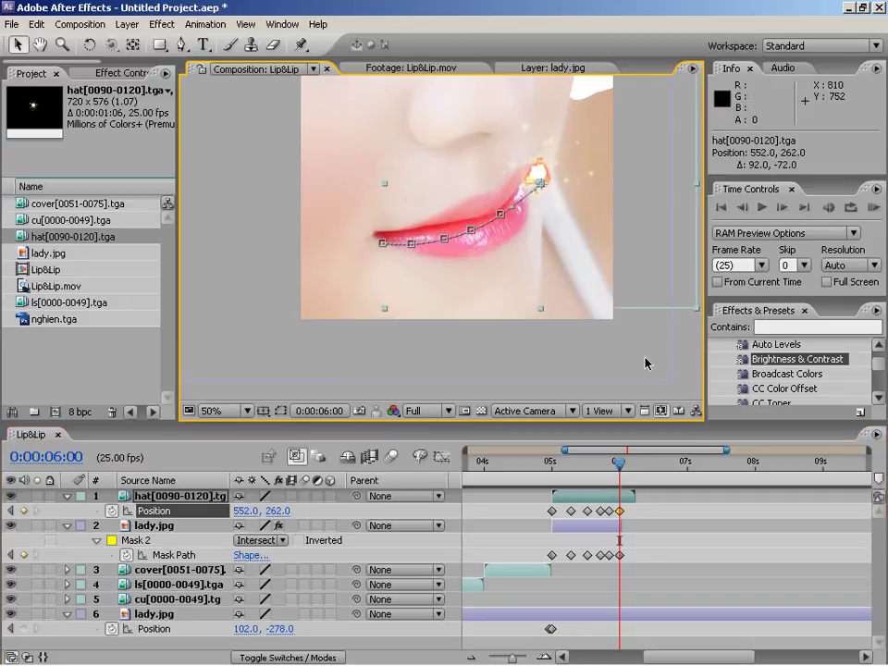
Trim the end of the hat[0090-0120].tga layer at 0:00:06:01 and check the sparkle against the color edge near 0:00:05:22
{"action": "left_click", "coordinate": [621, 470]}
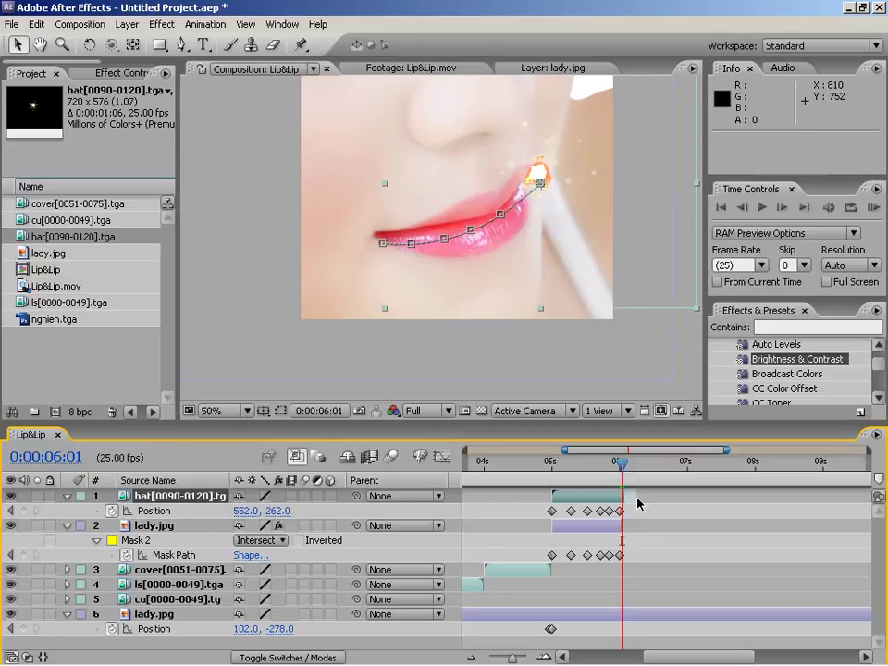
{"action": "mouse_move", "coordinate": [620, 469]}
{"action": "left_mouse_down"}
{"action": "mouse_move", "coordinate": [586, 469]}
{"action": "mouse_move", "coordinate": [640, 467]}
{"action": "mouse_move", "coordinate": [610, 468]}
{"action": "left_mouse_up"}
{"action": "key", "text": "period"}
{"action": "key", "text": "period"}
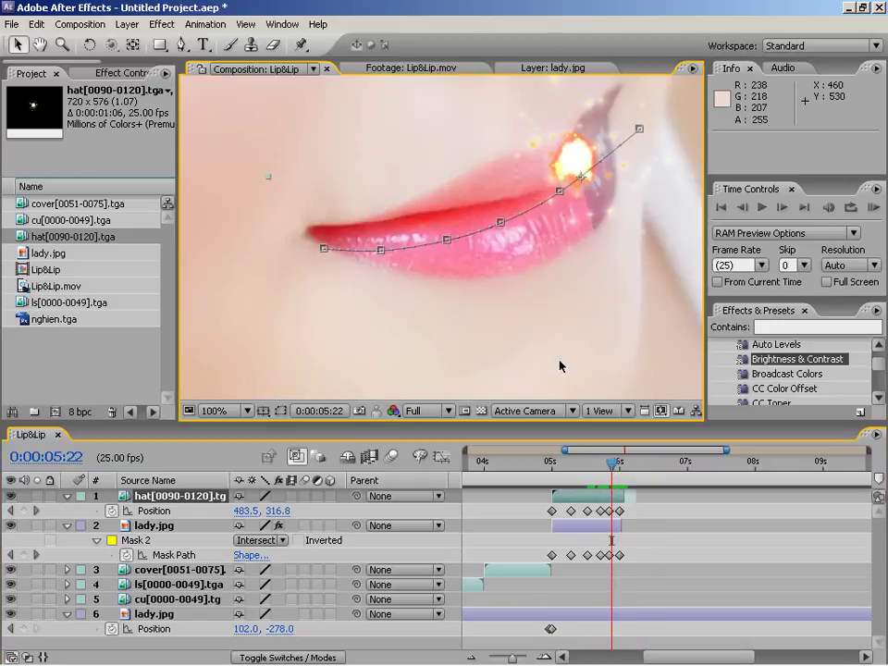
Convert all Position keyframes of the hat[0090-0120].tga layer to Auto Bezier temporal interpolation
{"action": "left_click", "coordinate": [619, 511]}
{"action": "left_click", "coordinate": [610, 511]}
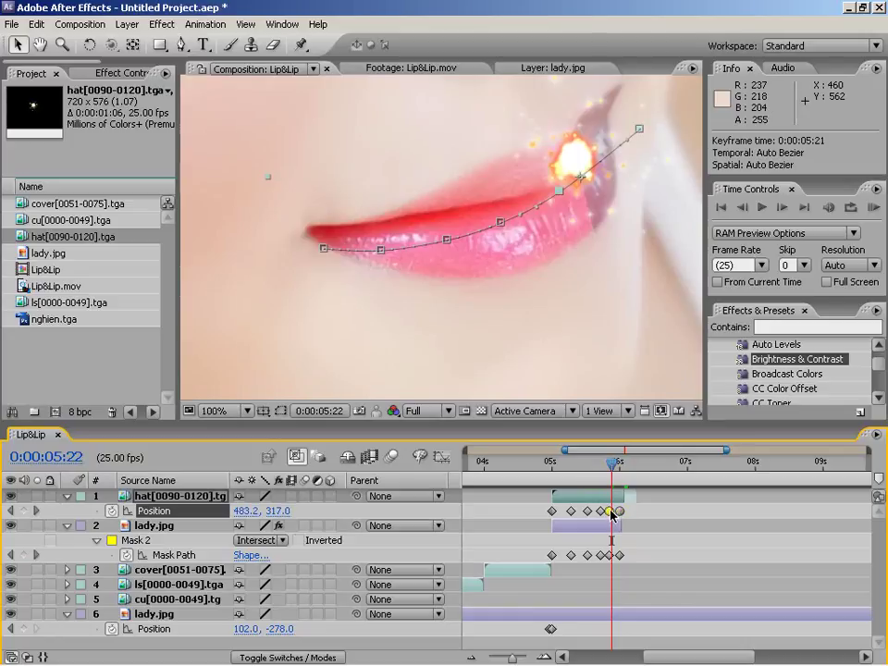
{"action": "left_click", "coordinate": [586, 510]}
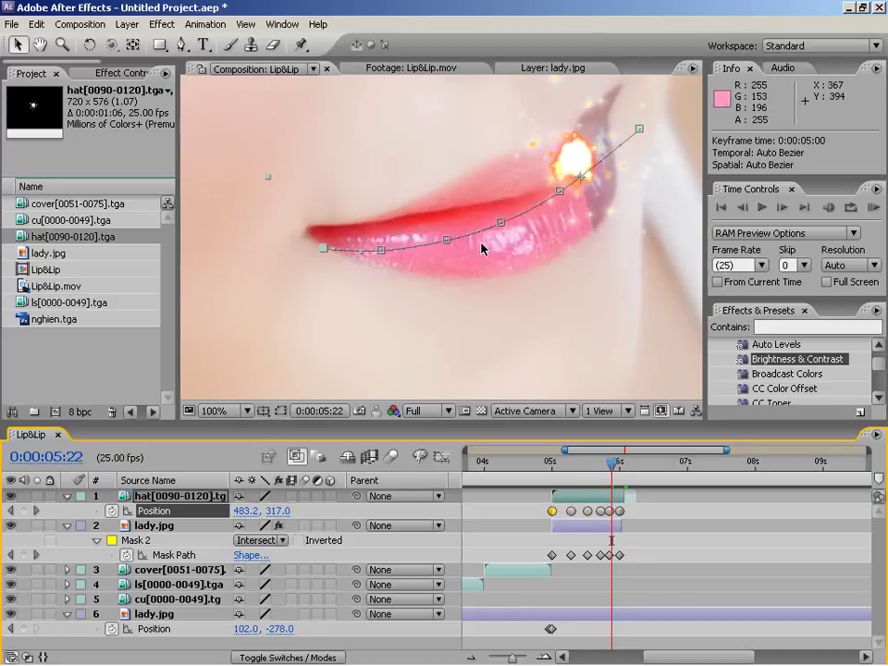
Nudge the sparkle's motion path points to the right for the 0:00:05:07, 0:00:05:13 and 0:00:05:18 keyframes, the last to 398, 368
{"action": "left_click", "coordinate": [501, 222]}
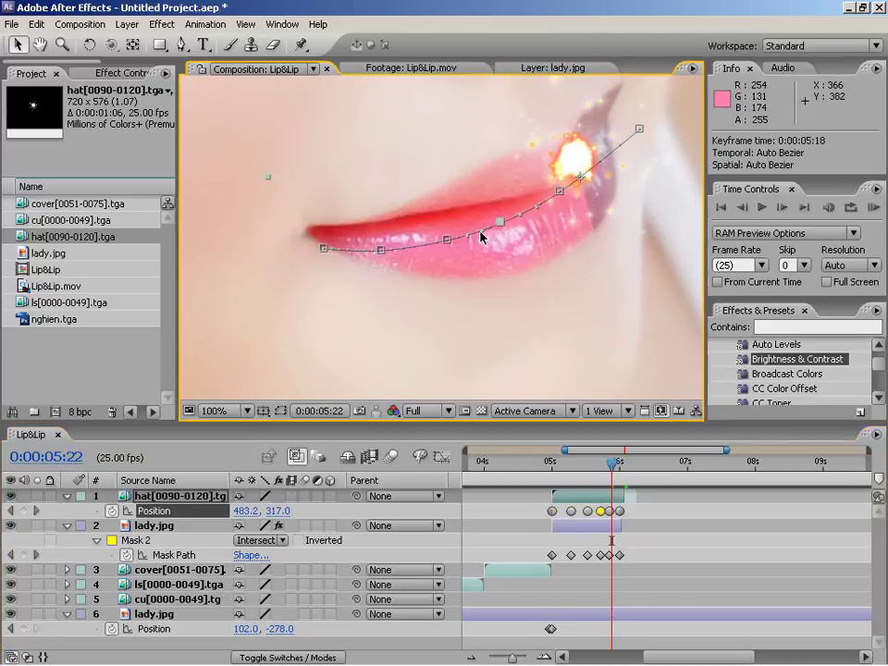
{"action": "left_click_drag", "start_coordinate": [470, 238], "coordinate": [472, 235]}
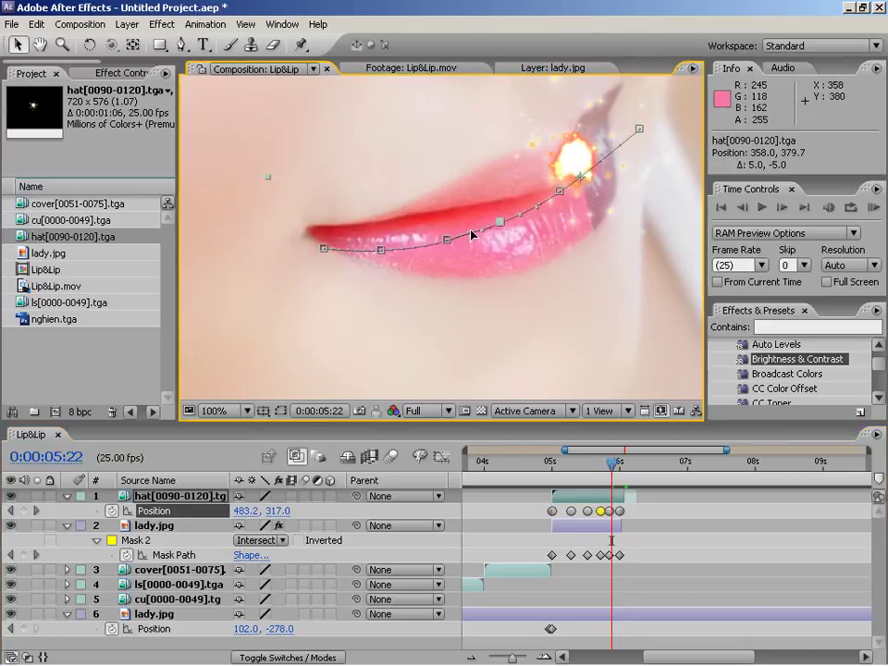
{"action": "left_click", "coordinate": [381, 251]}
{"action": "left_click_drag", "start_coordinate": [381, 250], "coordinate": [389, 251]}
{"action": "left_click_drag", "start_coordinate": [453, 242], "coordinate": [453, 242]}
{"action": "left_click_drag", "start_coordinate": [501, 221], "coordinate": [508, 224]}
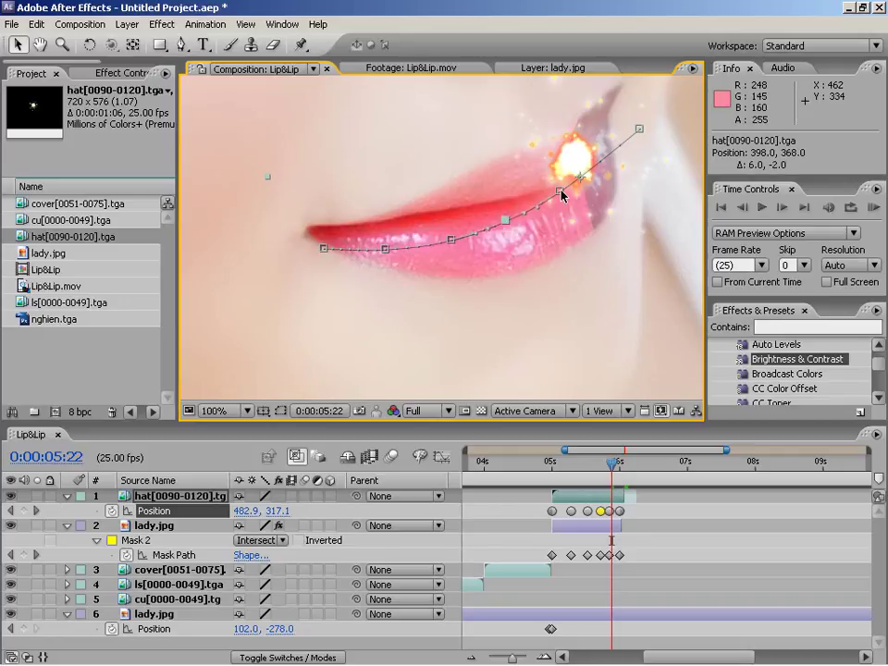
Lower the sparkle's path at 0:00:05:21, and set its Position to 402, 383 at 0:00:05:18 and 340, 400 at 0:00:05:13
{"action": "mouse_move", "coordinate": [612, 467]}
{"action": "left_mouse_down"}
{"action": "mouse_move", "coordinate": [576, 465]}
{"action": "mouse_move", "coordinate": [611, 457]}
{"action": "left_mouse_up"}
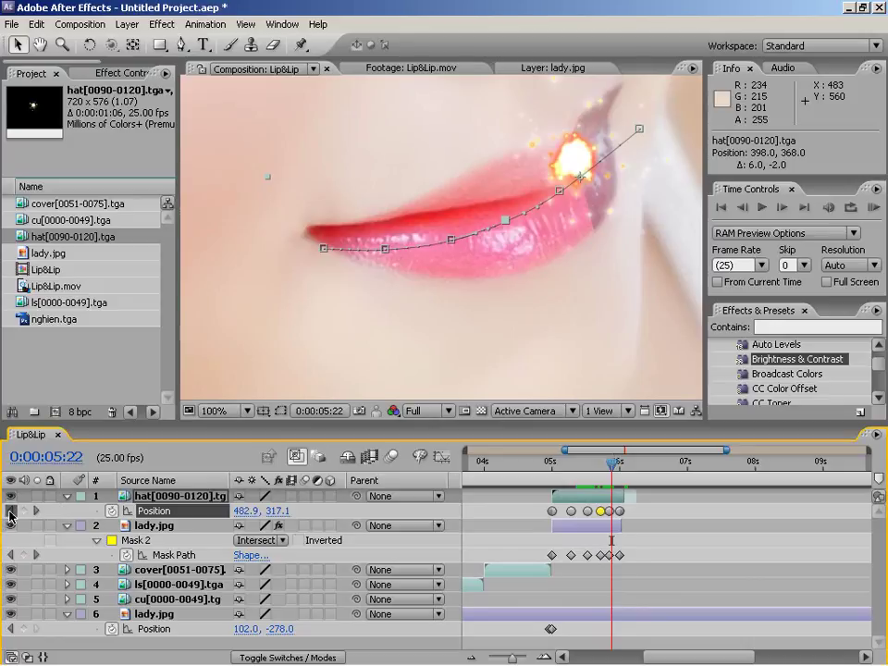
{"action": "left_click", "coordinate": [10, 511]}
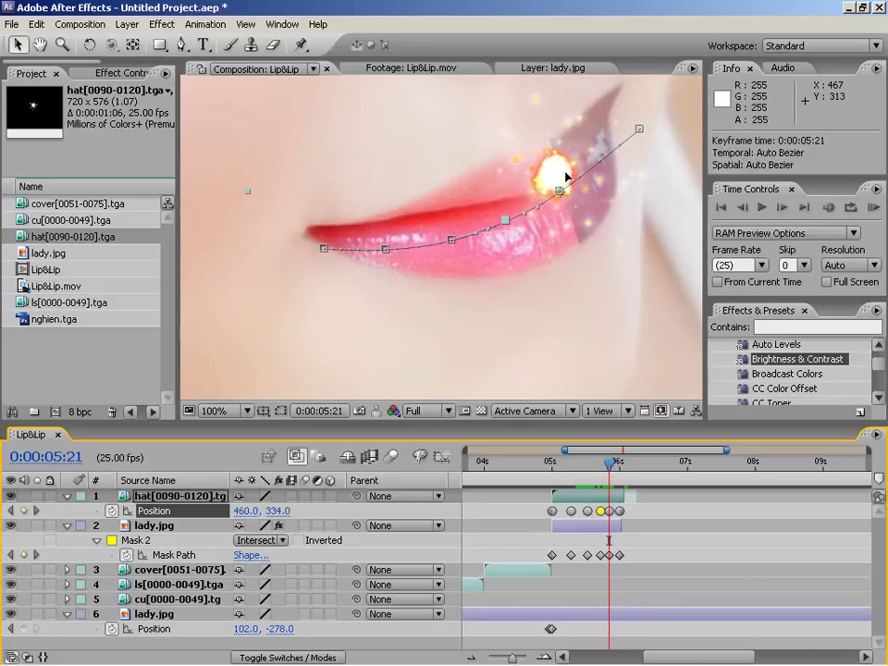
{"action": "left_click_drag", "start_coordinate": [566, 176], "coordinate": [515, 211]}
{"action": "left_click", "coordinate": [10, 511]}
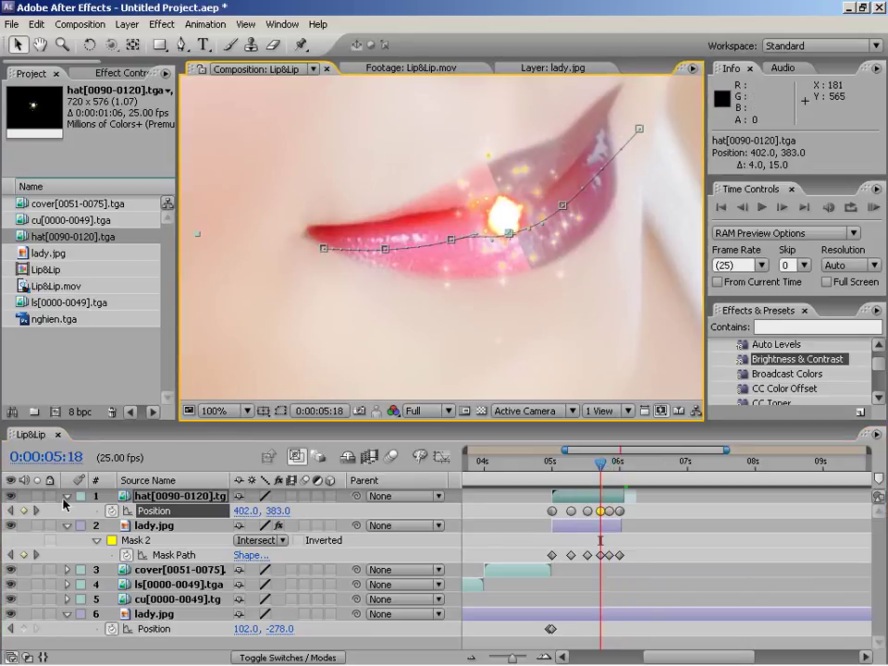
{"action": "left_click", "coordinate": [10, 511]}
{"action": "left_click_drag", "start_coordinate": [460, 222], "coordinate": [466, 231]}
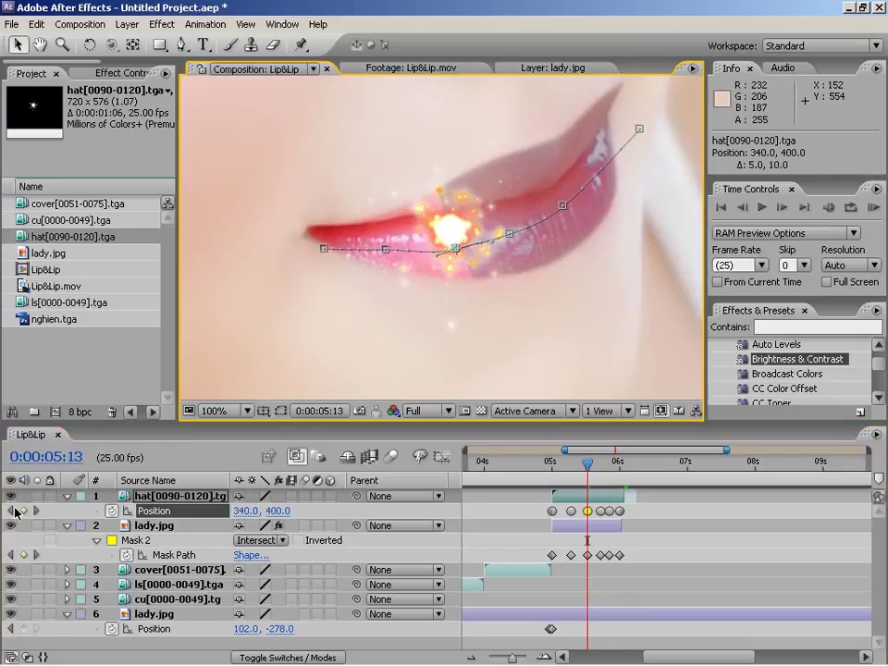
Lower the start of the sparkle's path, setting its Position to 257, 415 at 0:00:05:07 and 189, 411 at 0:00:05:00
{"action": "left_click", "coordinate": [12, 510]}
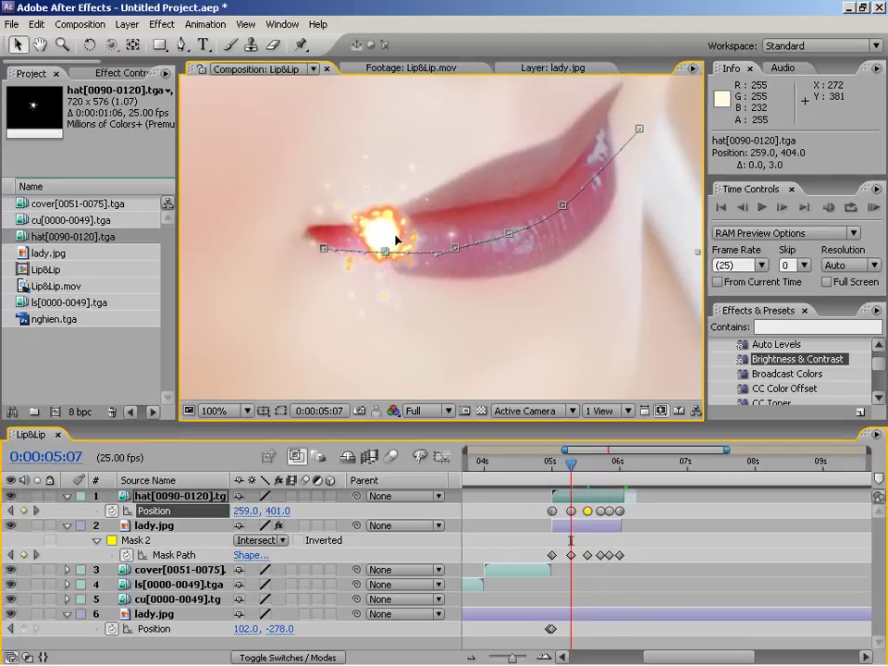
{"action": "left_click_drag", "start_coordinate": [396, 238], "coordinate": [394, 243]}
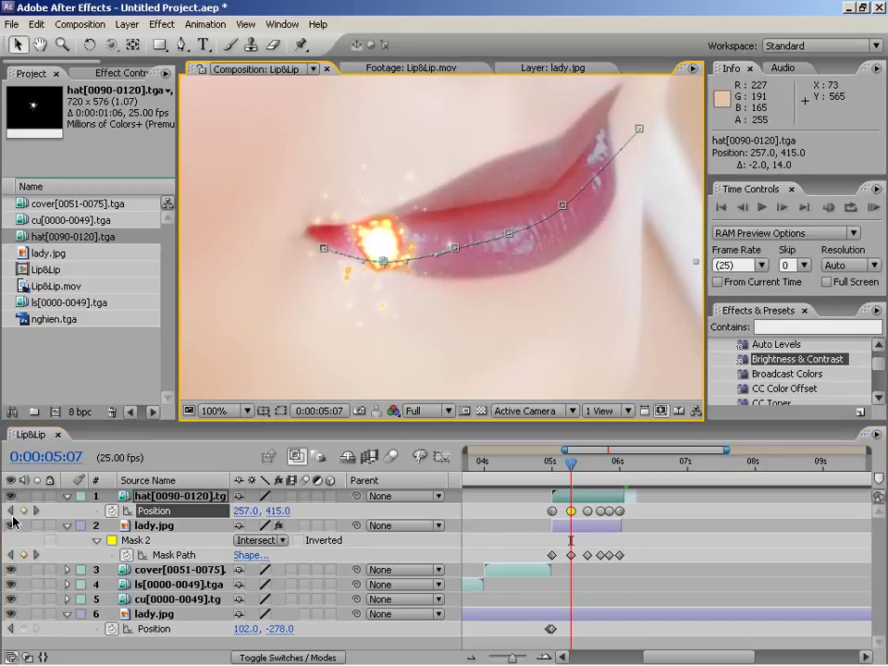
{"action": "left_click", "coordinate": [11, 509]}
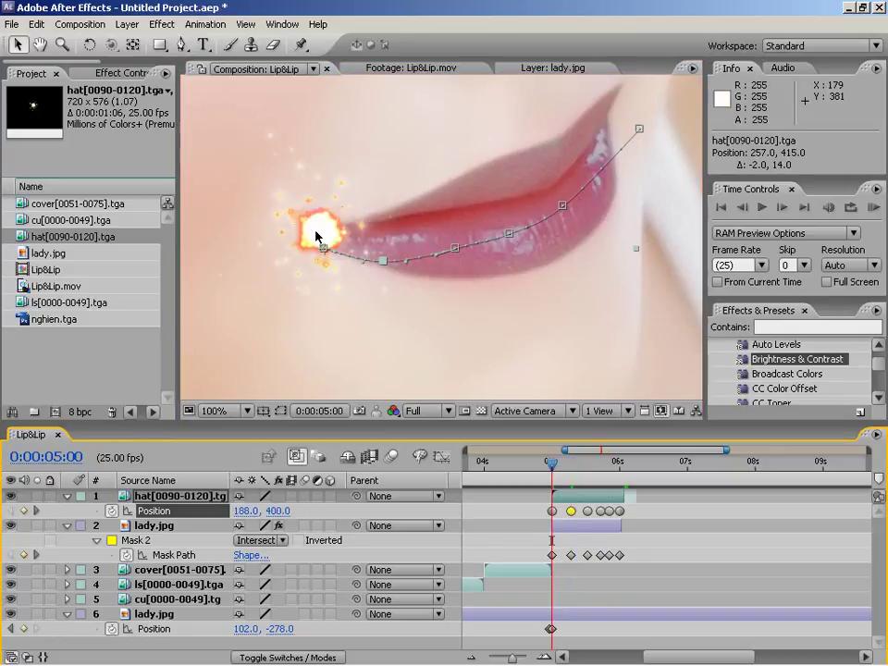
{"action": "left_click_drag", "start_coordinate": [317, 234], "coordinate": [317, 246]}
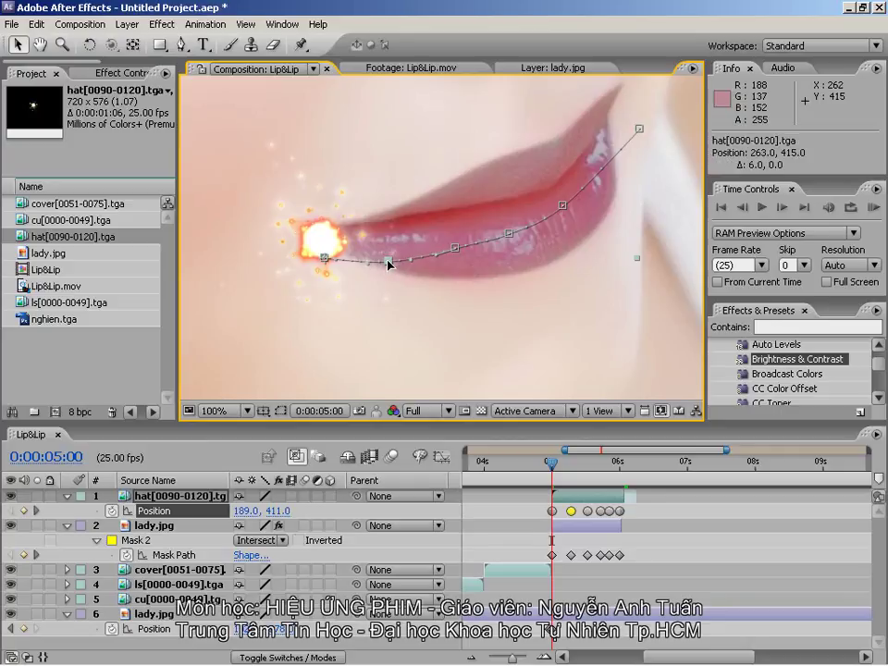
Refine the sparkle's motion path, setting Position to 341, 404 at 0:00:05:13, 406, 381 at 0:00:05:18 and 467, 346 at 0:00:05:21
{"action": "left_click_drag", "start_coordinate": [459, 245], "coordinate": [462, 251]}
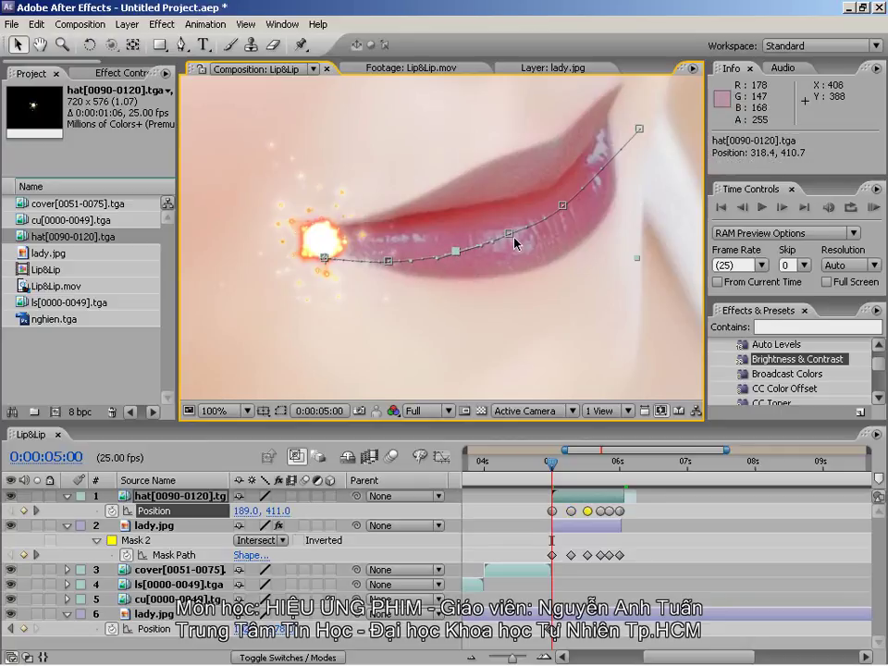
{"action": "left_click_drag", "start_coordinate": [573, 207], "coordinate": [569, 205]}
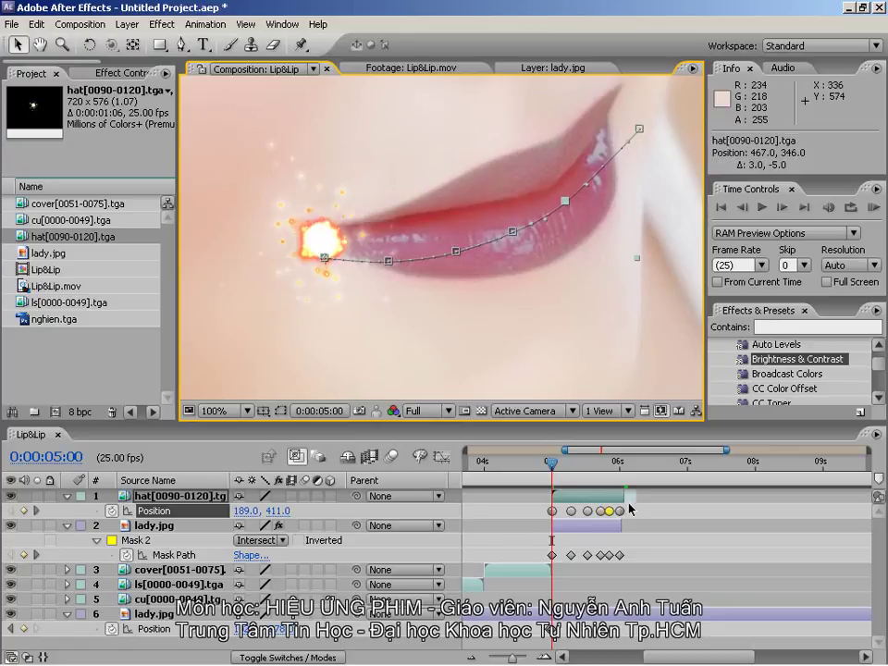
Set the work area from 0:00:04:20 to 0:00:06:09 and RAM preview the sparkle travelling along the lips
{"action": "left_click", "coordinate": [540, 469]}
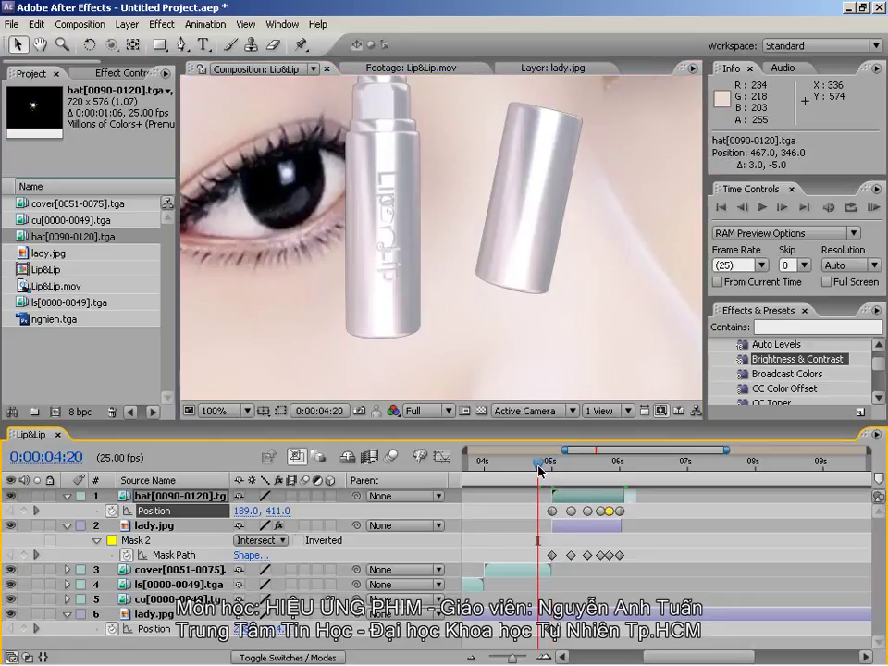
{"action": "key", "text": "b"}
{"action": "left_click", "coordinate": [646, 470]}
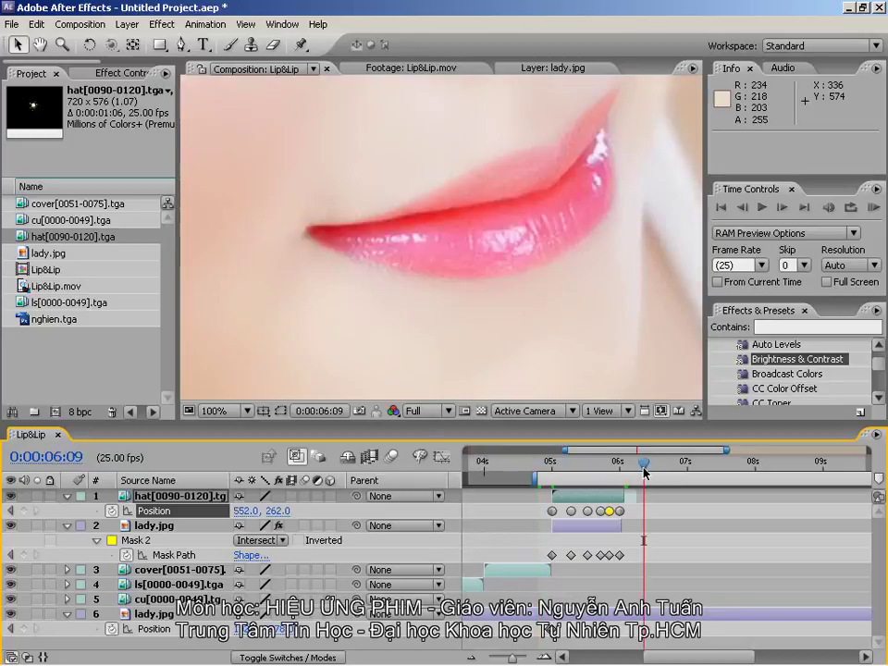
{"action": "key", "text": "n"}
{"action": "left_click", "coordinate": [875, 207]}
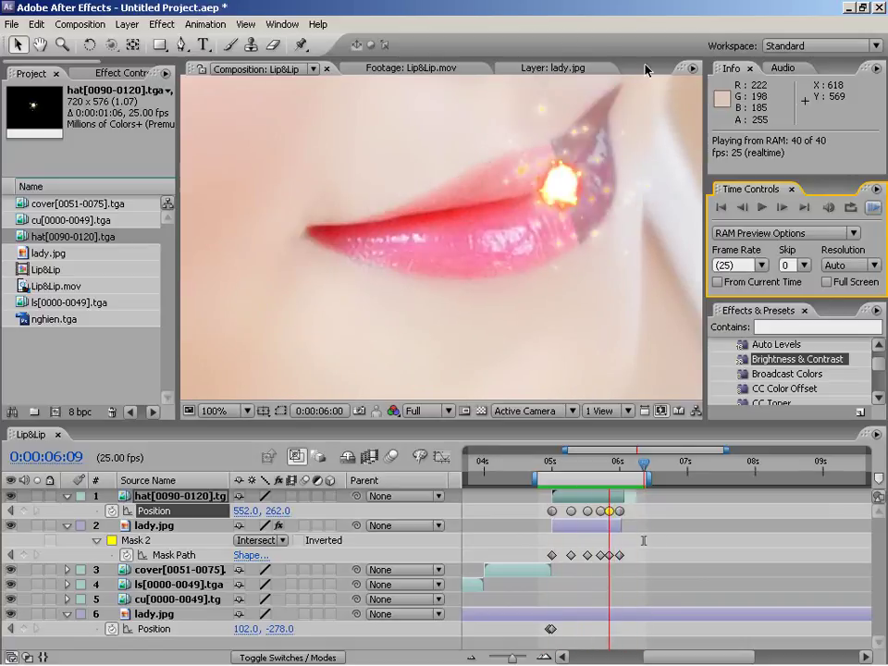
{"action": "left_click", "coordinate": [570, 487]}
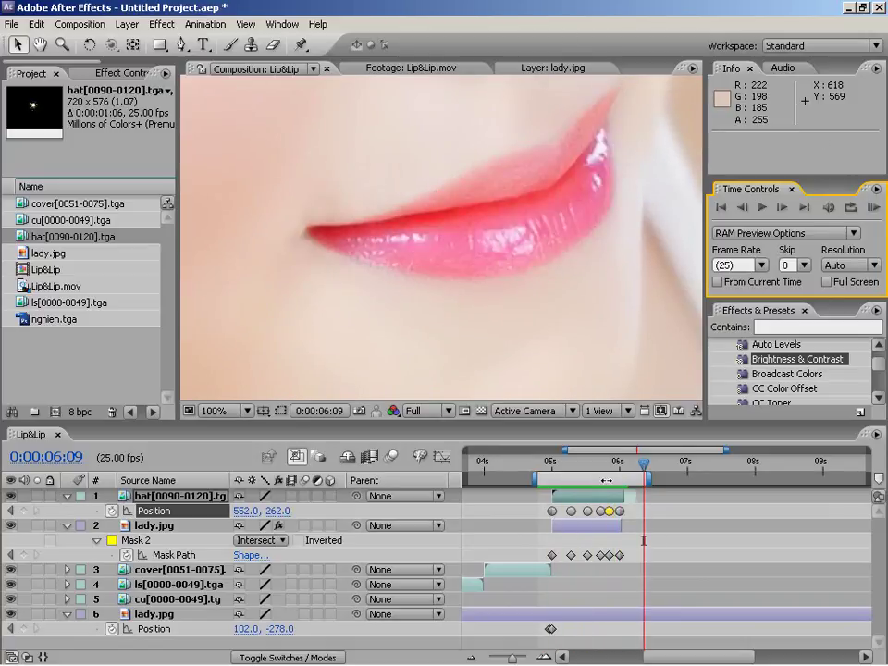
Add nghien.tga as the uppermost layer and draw a rectangular mask around the lipstick, leaving out its cap
{"action": "left_click", "coordinate": [67, 526]}
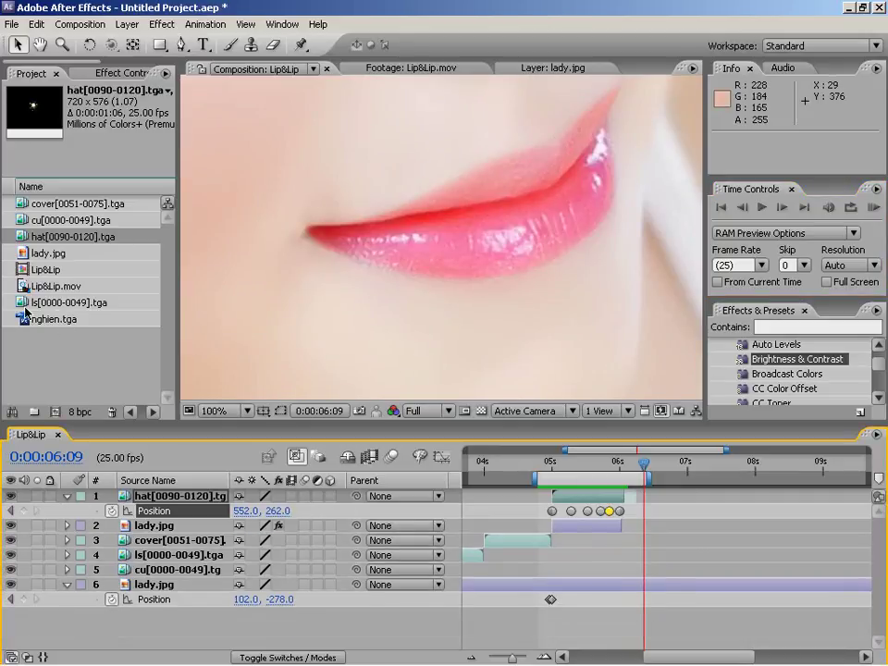
{"action": "left_click_drag", "start_coordinate": [51, 323], "coordinate": [415, 258]}
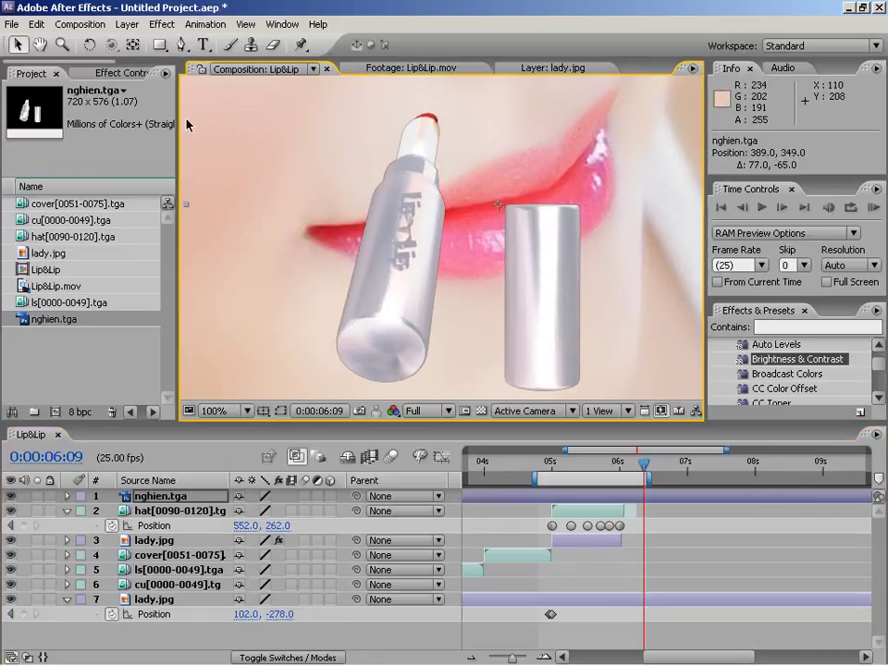
{"action": "left_click", "coordinate": [161, 44]}
{"action": "mouse_move", "coordinate": [316, 101]}
{"action": "left_mouse_down"}
{"action": "mouse_move", "coordinate": [457, 319]}
{"action": "mouse_move", "coordinate": [462, 390]}
{"action": "left_mouse_up"}
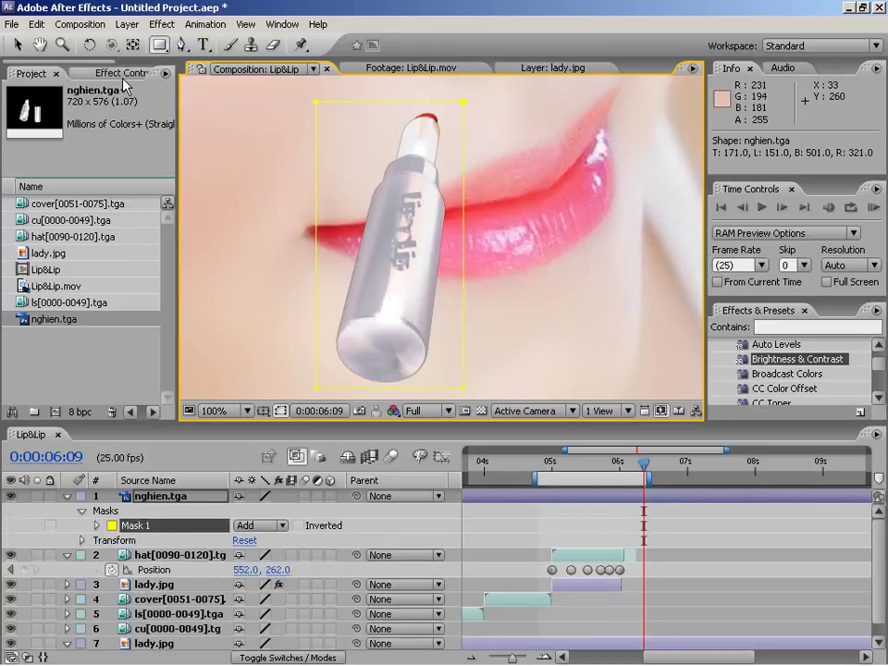
Try rotating the nghien.tga lipstick about its default anchor point
{"action": "left_click", "coordinate": [88, 44]}
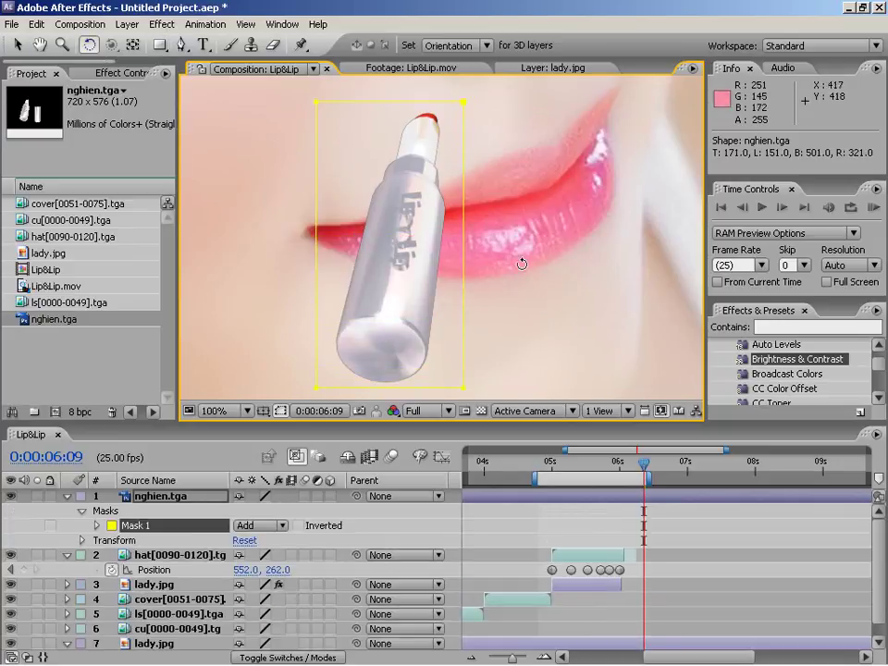
{"action": "left_click_drag", "start_coordinate": [444, 299], "coordinate": [422, 291]}
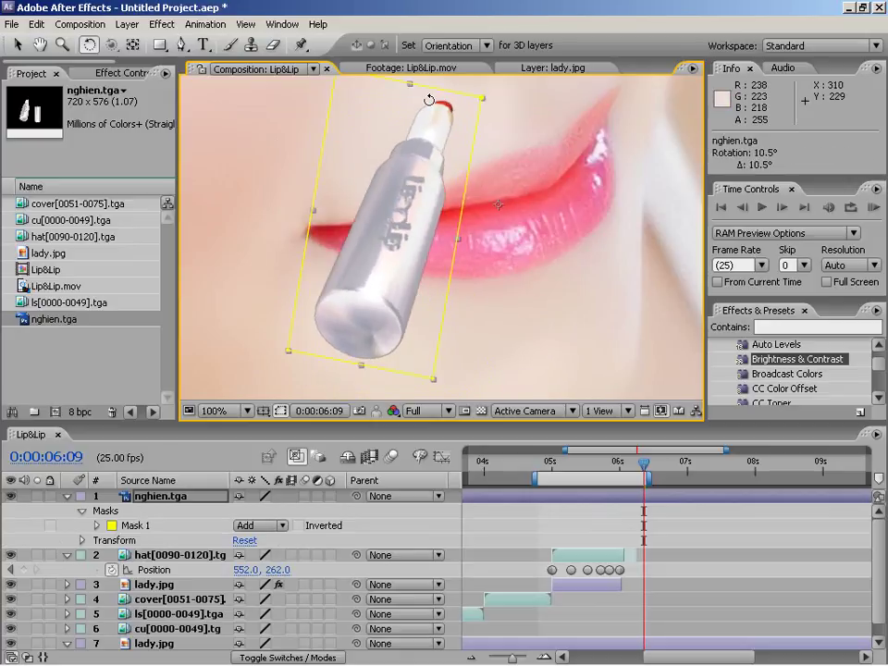
{"action": "left_click_drag", "start_coordinate": [421, 275], "coordinate": [444, 274]}
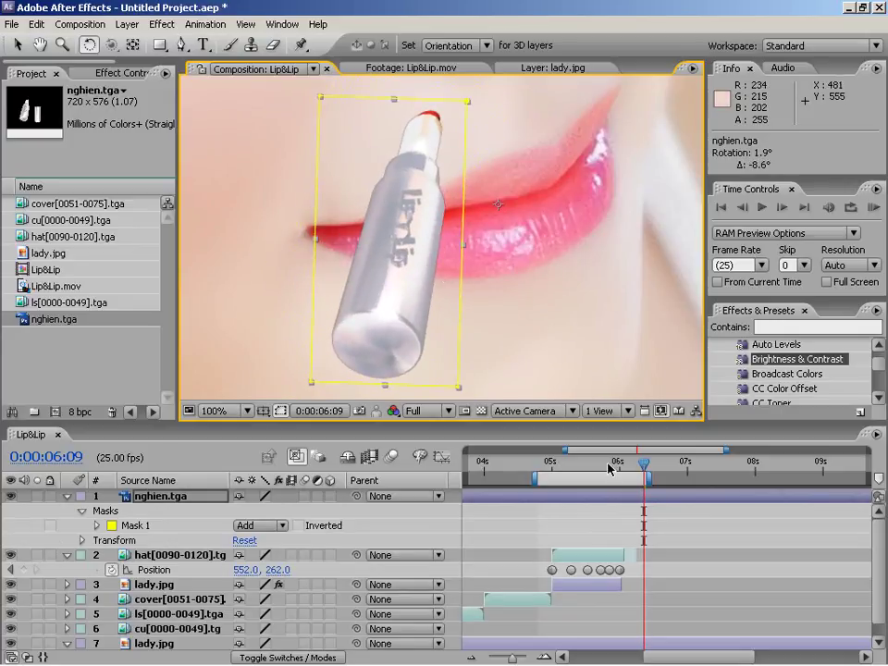
Make the nghien.tga layer start at 0:00:05:00, in line with the start of the hat[0090-0120].tga sparkle
{"action": "left_click", "coordinate": [568, 584]}
{"action": "left_click", "coordinate": [572, 559]}
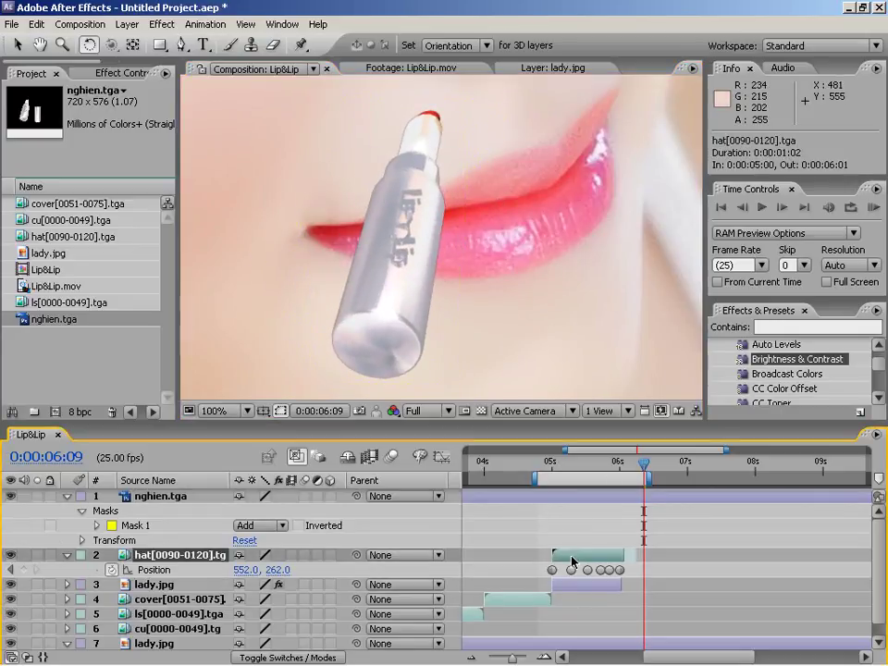
{"action": "key", "text": "i"}
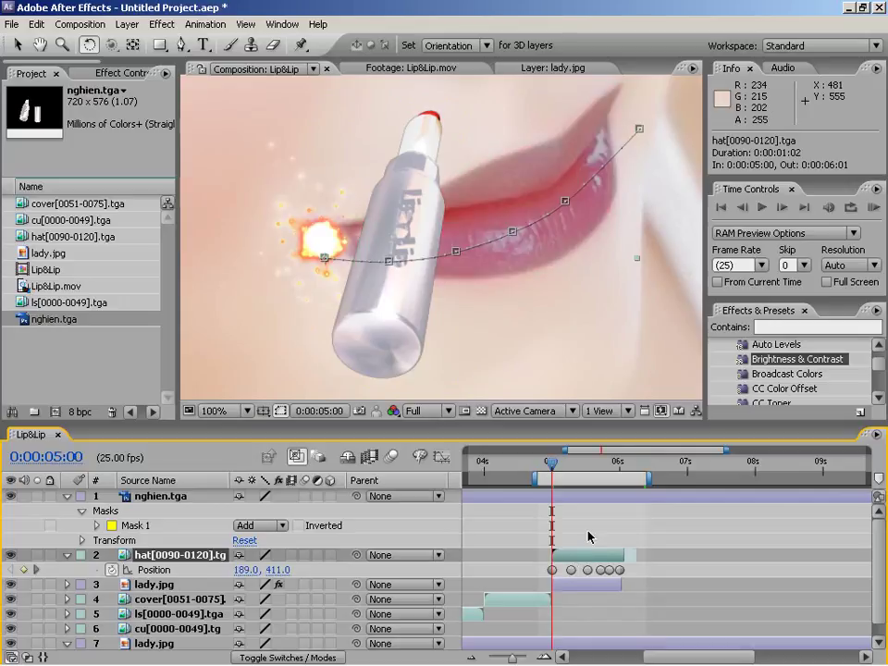
{"action": "key", "text": "ctrl+z"}
{"action": "left_click", "coordinate": [594, 501]}
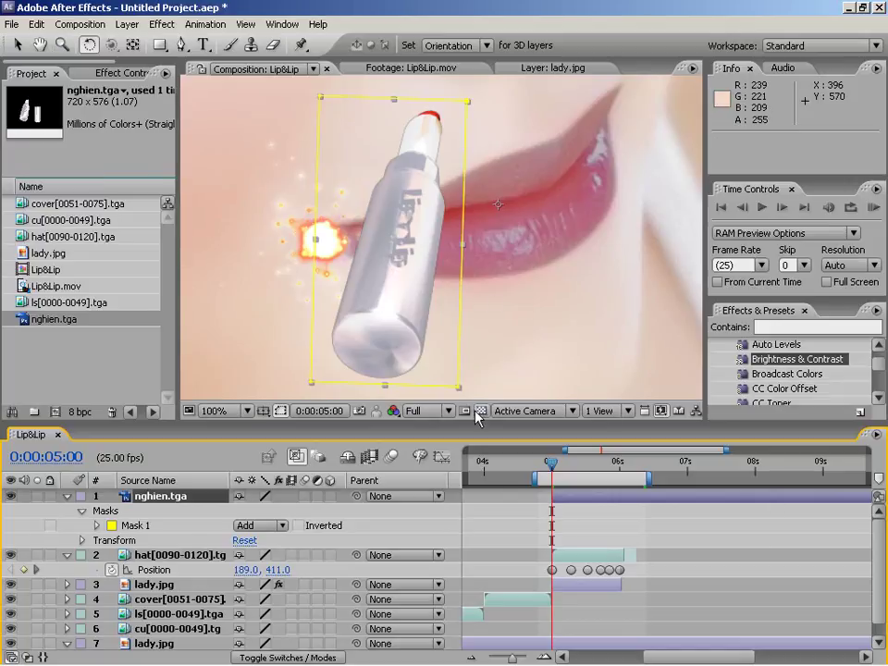
{"action": "left_click", "coordinate": [577, 499]}
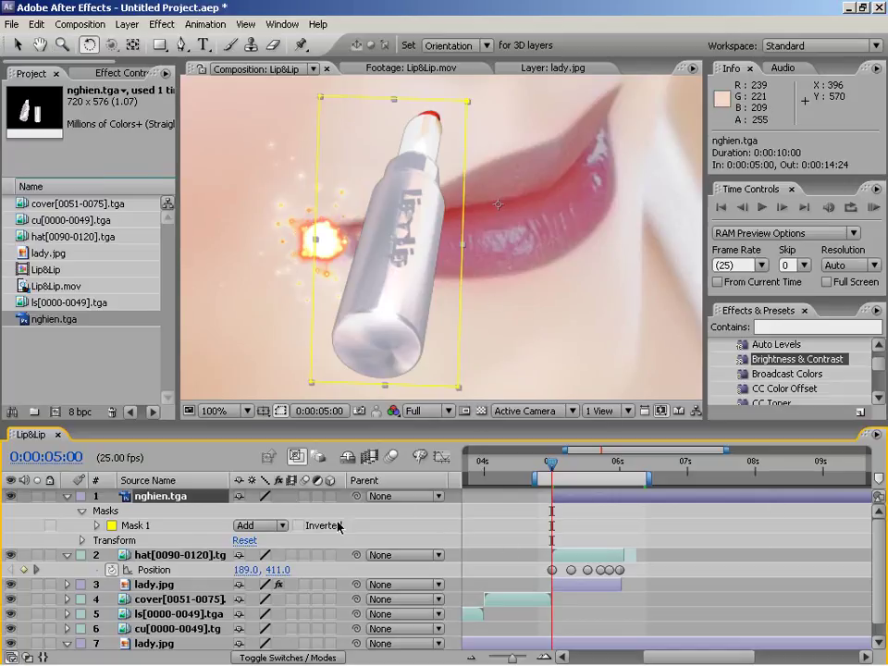
Set the nghien.tga layer's Anchor Point to 276, 188 at the lipstick's tip
{"action": "key", "text": "u"}
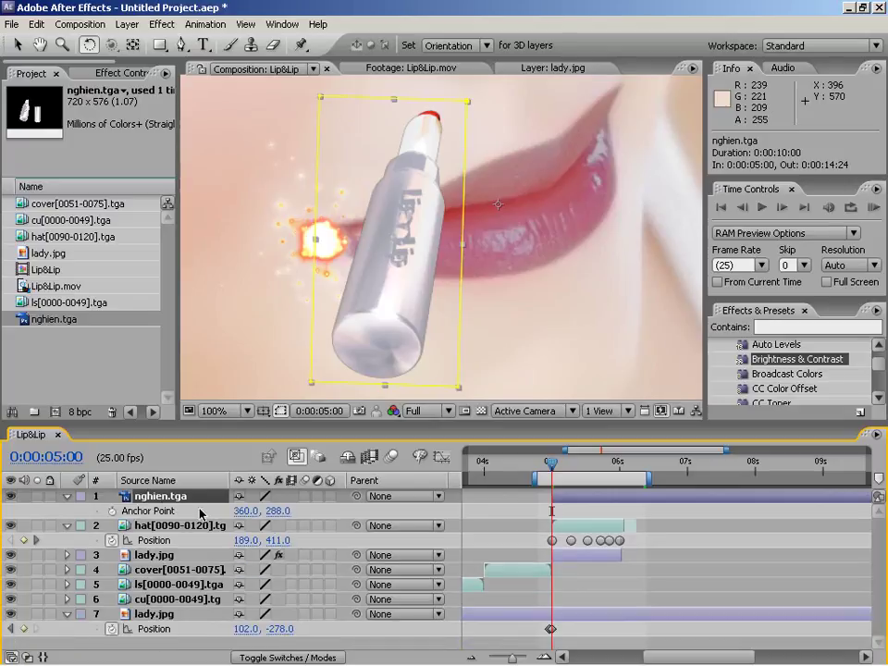
{"action": "left_click_drag", "start_coordinate": [277, 511], "coordinate": [164, 511]}
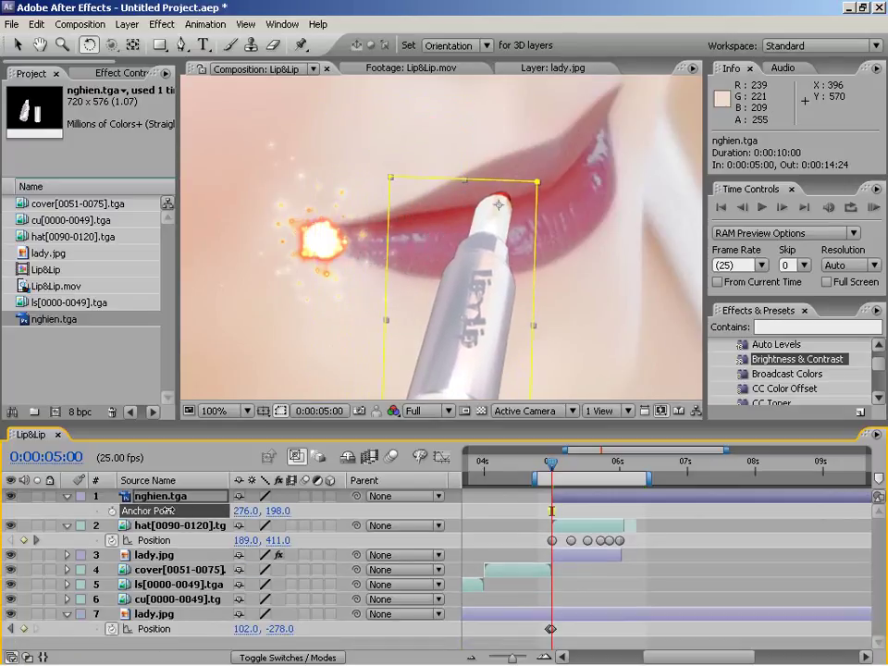
{"action": "left_click_drag", "start_coordinate": [279, 511], "coordinate": [273, 510]}
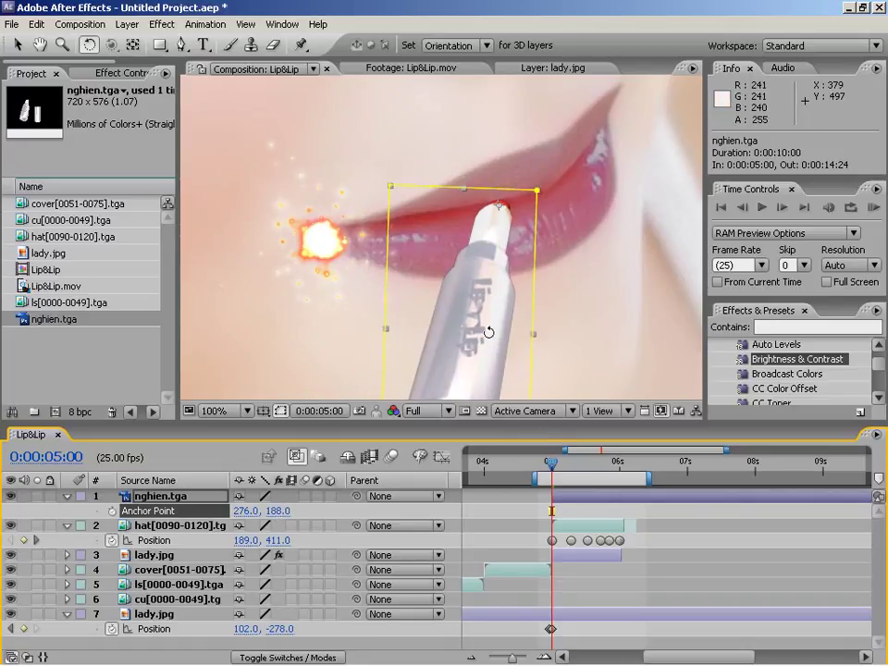
Place the lipstick's tip on the sparkle at the lips' left corner, Position 190, 383, and rotate it to 30°
{"action": "key", "text": "v"}
{"action": "left_click_drag", "start_coordinate": [437, 320], "coordinate": [266, 351]}
{"action": "left_click_drag", "start_coordinate": [421, 299], "coordinate": [480, 259]}
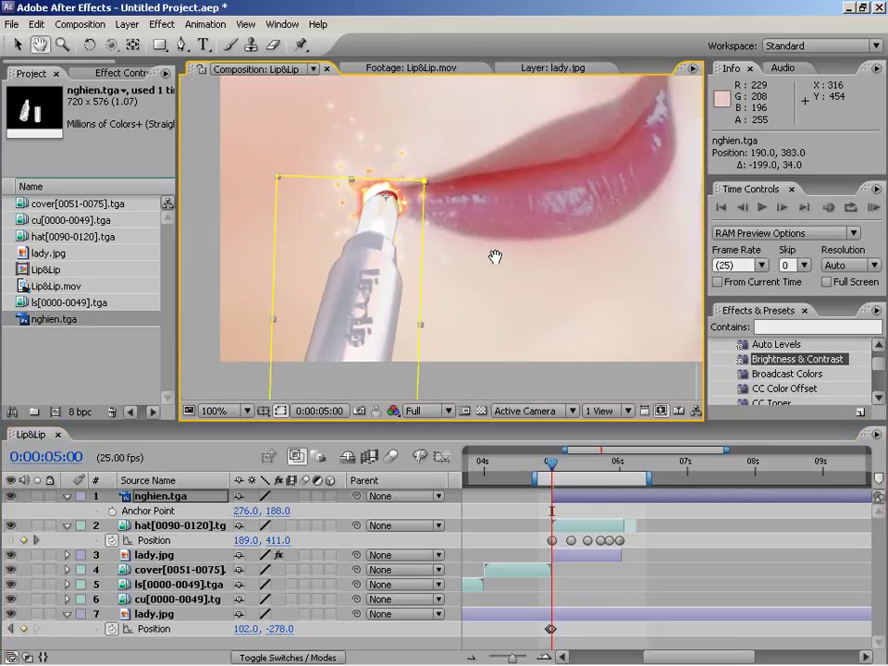
{"action": "key", "text": "w"}
{"action": "left_click_drag", "start_coordinate": [409, 221], "coordinate": [392, 229]}
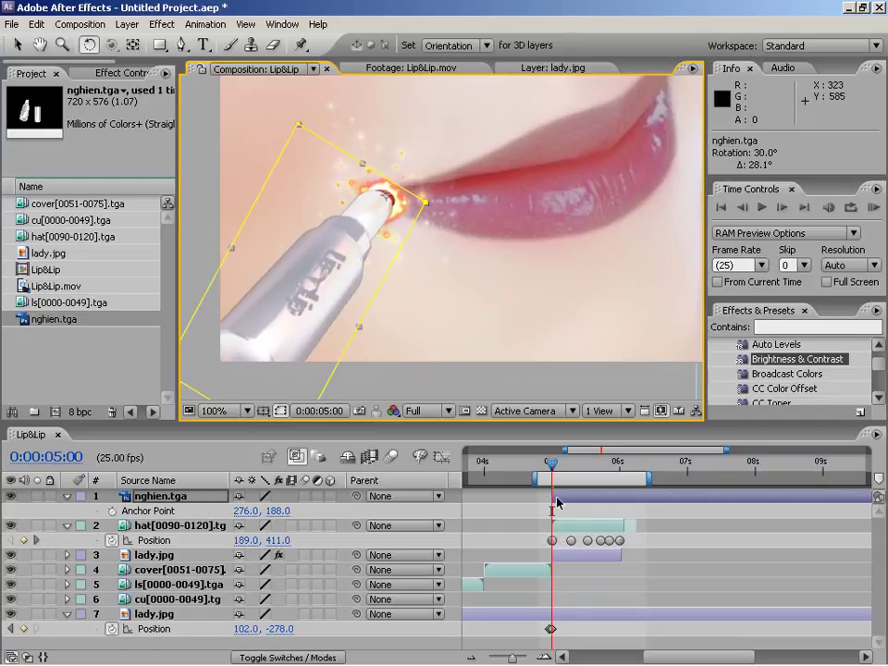
Set starting Position and Rotation keyframes on the nghien.tga layer at 0:00:05:00
{"action": "left_click", "coordinate": [68, 496]}
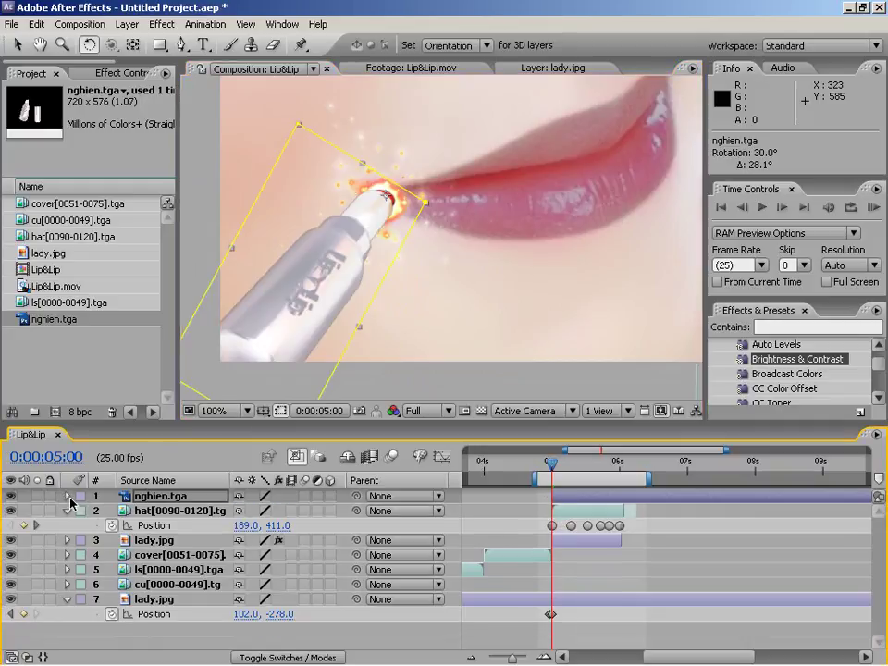
{"action": "left_click", "coordinate": [67, 497]}
{"action": "left_click", "coordinate": [134, 558]}
{"action": "left_click", "coordinate": [112, 555]}
{"action": "left_click", "coordinate": [113, 585]}
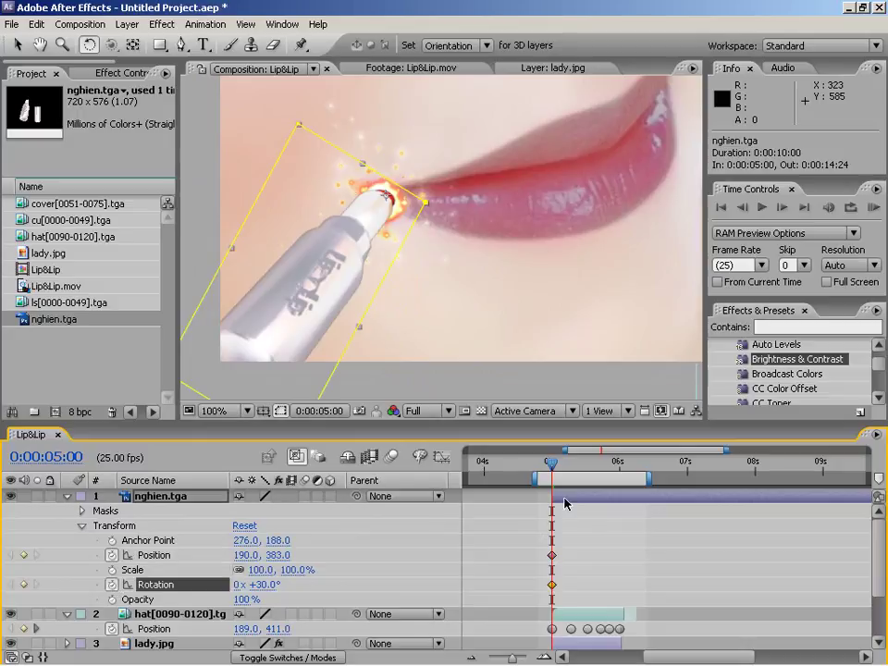
At the sparkle's 0:00:05:07 keyframe, move the lipstick tip onto it at 264, 388 and rotate the lipstick to 9.7°
{"action": "left_click", "coordinate": [37, 628]}
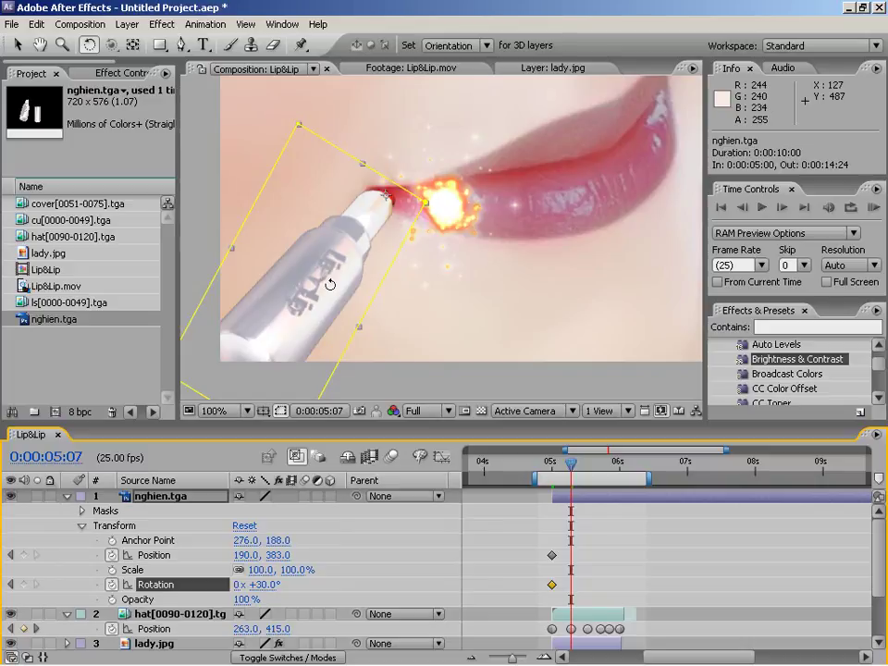
{"action": "key", "text": "v"}
{"action": "left_click_drag", "start_coordinate": [333, 277], "coordinate": [435, 275]}
{"action": "key", "text": "w"}
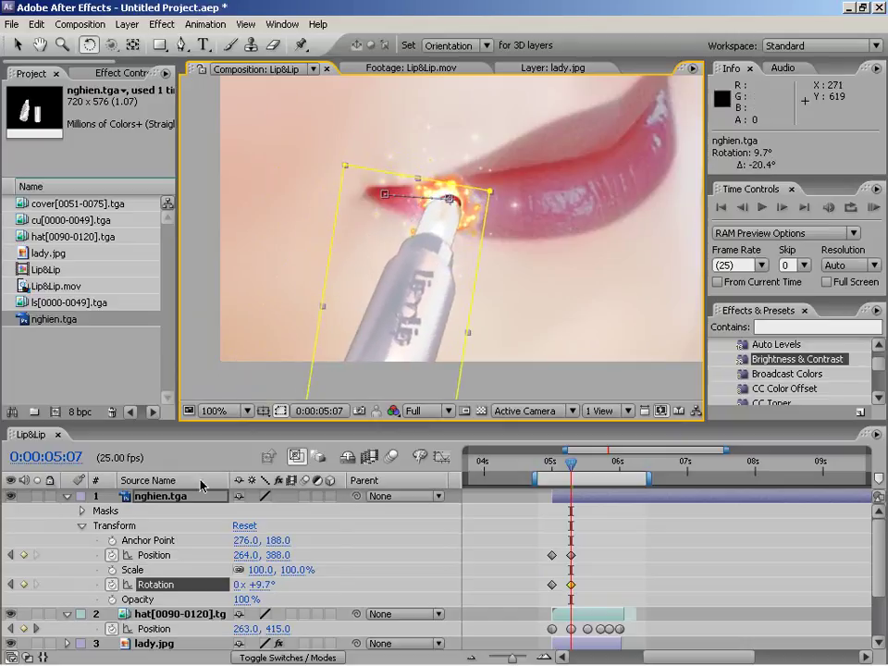
At the sparkle's 0:00:05:13 keyframe, move the lipstick to Position 337, 378 and rotate it to -10.3°
{"action": "left_click", "coordinate": [37, 628]}
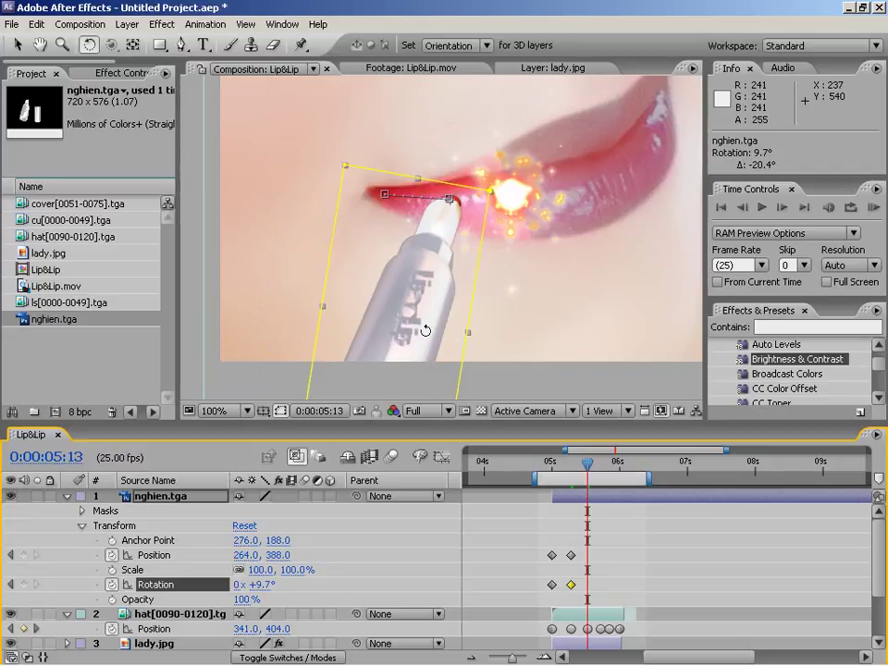
{"action": "key", "text": "v"}
{"action": "left_click_drag", "start_coordinate": [417, 330], "coordinate": [522, 313]}
{"action": "key", "text": "w"}
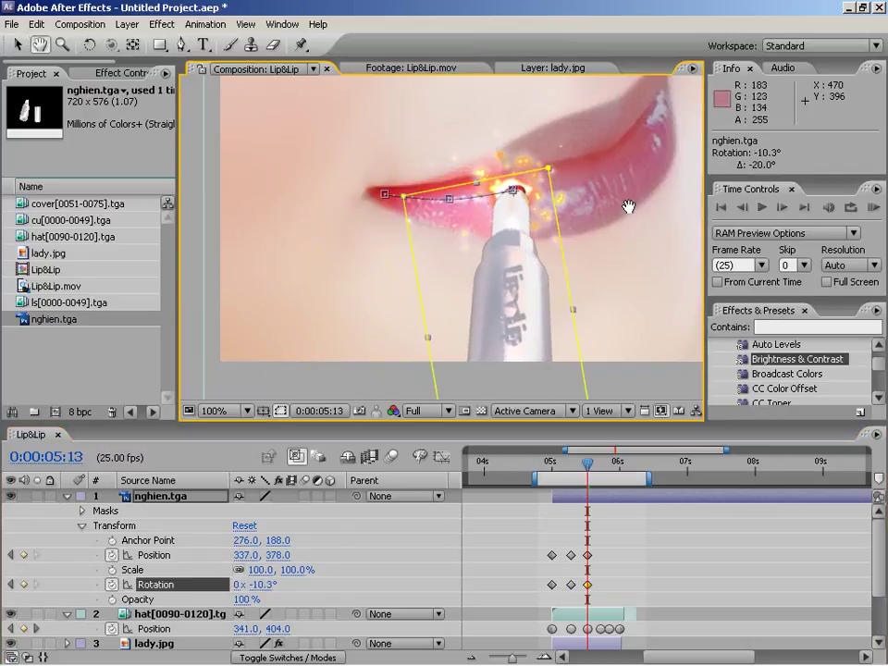
At the sparkle's 0:00:05:18 keyframe, move the lipstick to Position 398, 355 and rotate it to -28.2°
{"action": "left_click_drag", "start_coordinate": [630, 205], "coordinate": [527, 244]}
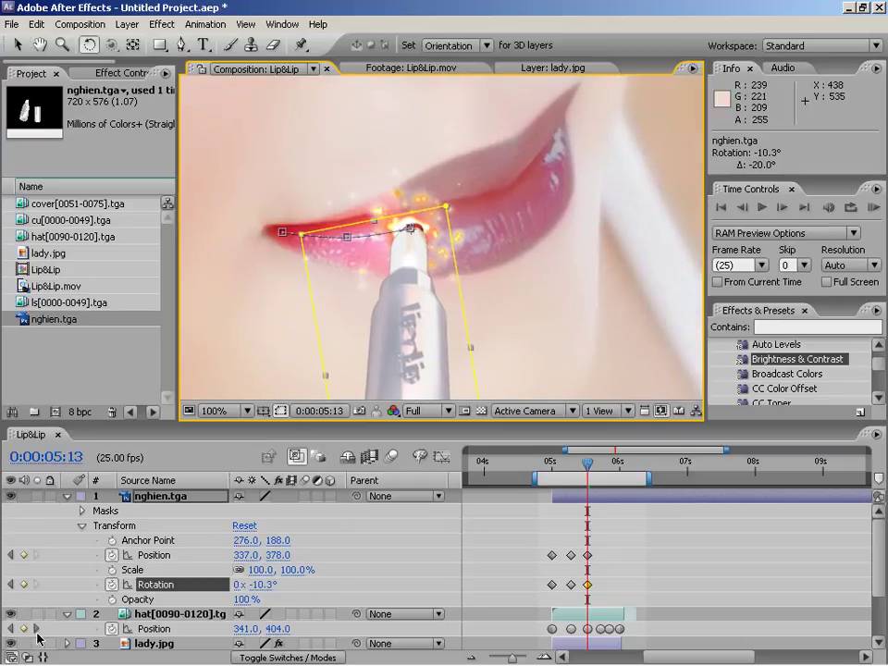
{"action": "left_click", "coordinate": [36, 629]}
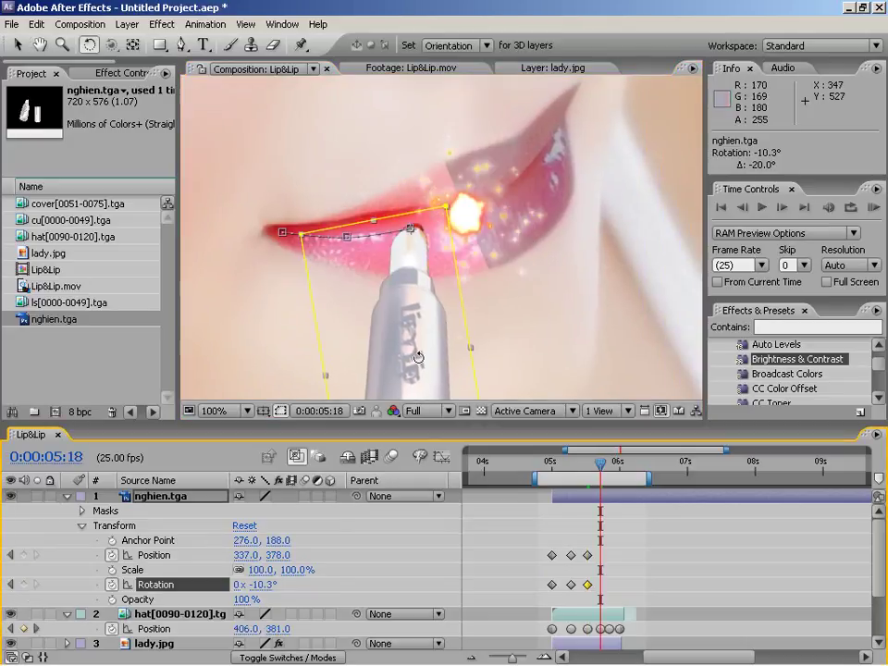
{"action": "key", "text": "v"}
{"action": "left_click_drag", "start_coordinate": [416, 364], "coordinate": [514, 313]}
{"action": "key", "text": "w"}
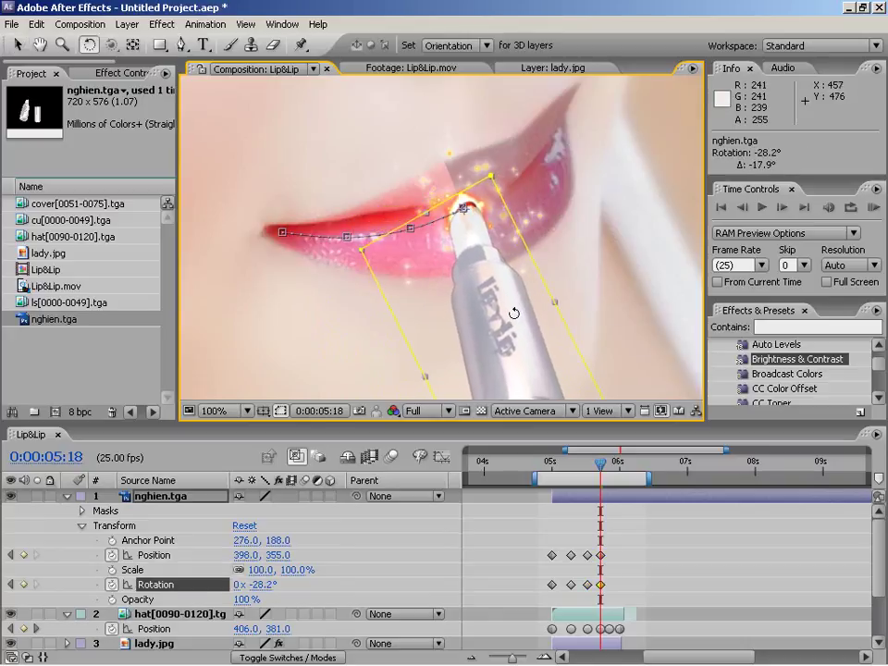
At the sparkle's 0:00:05:21 keyframe, move the lipstick to Position 458, 325 and rotate it to -44°
{"action": "left_click", "coordinate": [38, 628]}
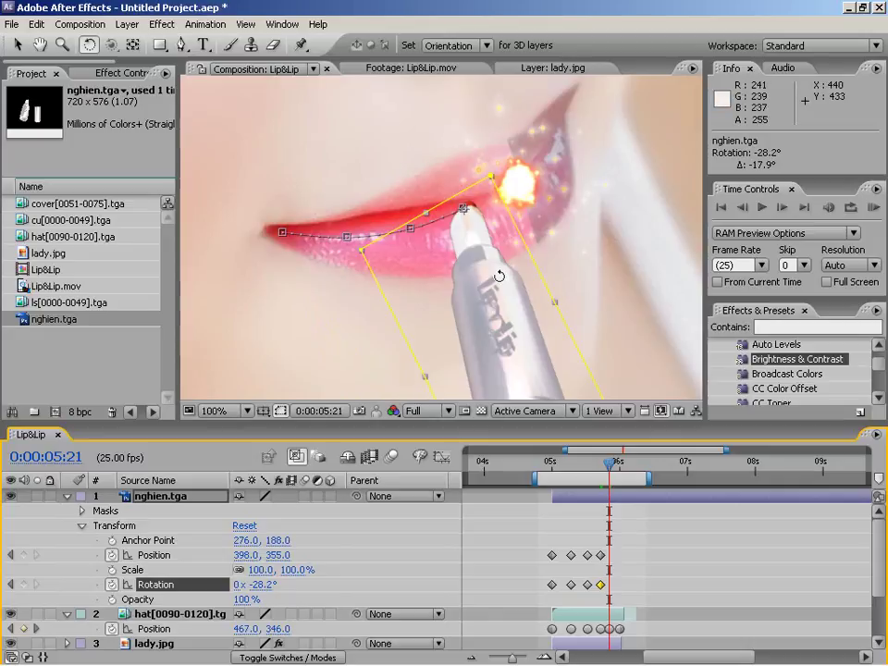
{"action": "key", "text": "v"}
{"action": "left_click_drag", "start_coordinate": [490, 292], "coordinate": [544, 262]}
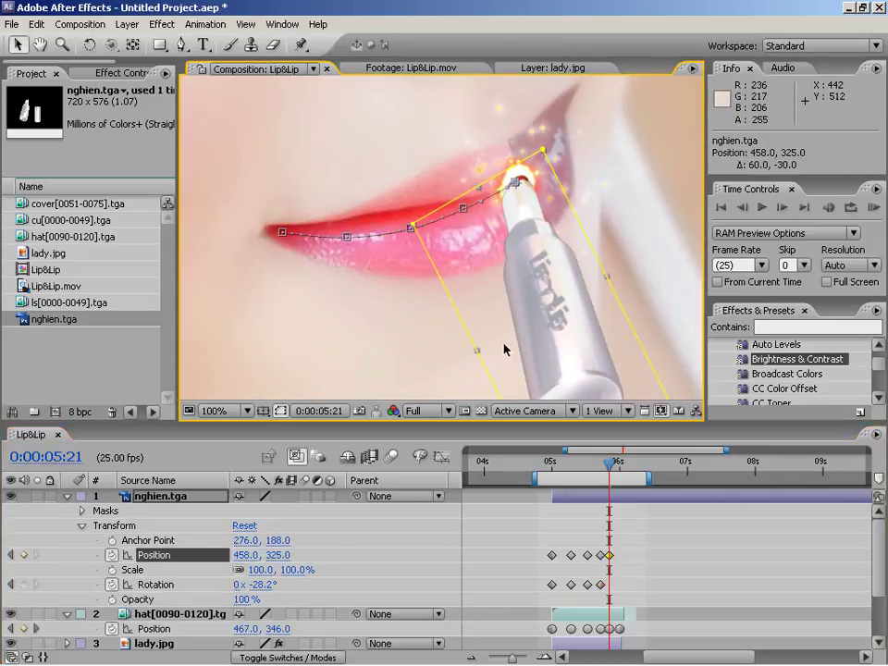
{"action": "key", "text": "w"}
{"action": "left_click_drag", "start_coordinate": [567, 350], "coordinate": [617, 344]}
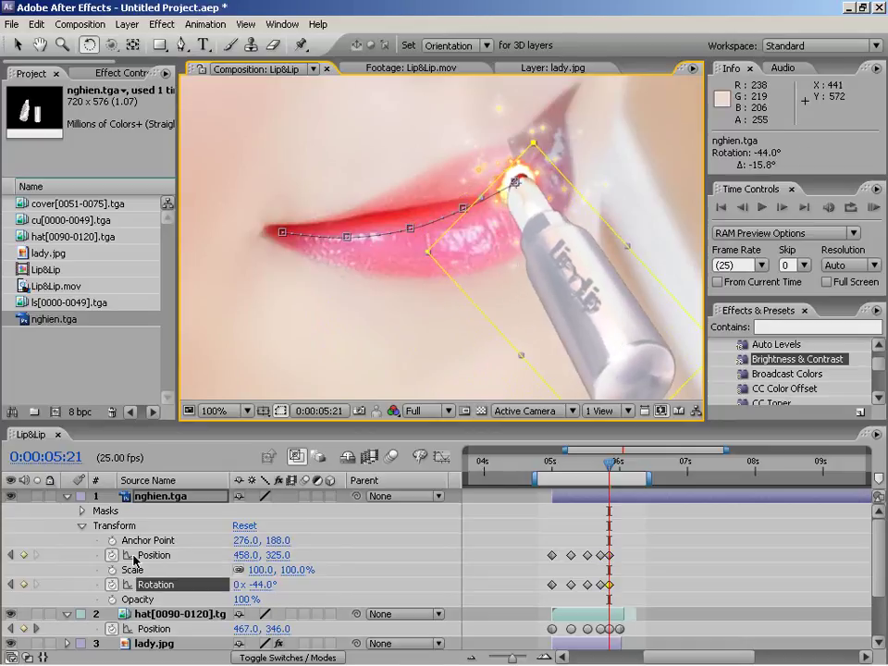
At the sparkle's last keyframe, 0:00:06:00, move the lipstick to Position 539, 240 and rotate it to -64.2°
{"action": "left_click", "coordinate": [35, 629]}
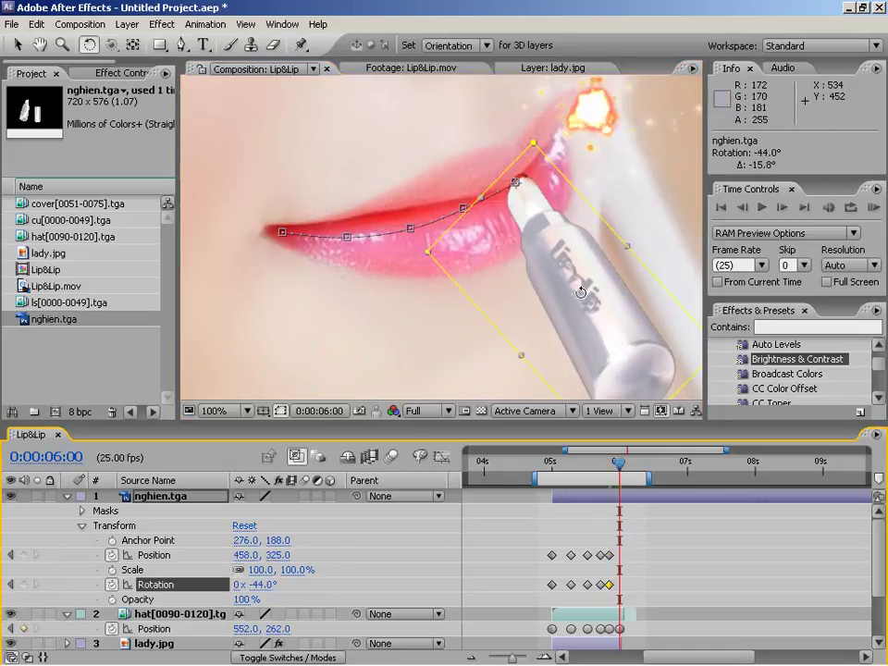
{"action": "key", "text": "v"}
{"action": "left_click_drag", "start_coordinate": [579, 296], "coordinate": [699, 218]}
{"action": "key", "text": "Delete"}
{"action": "key", "text": "w"}
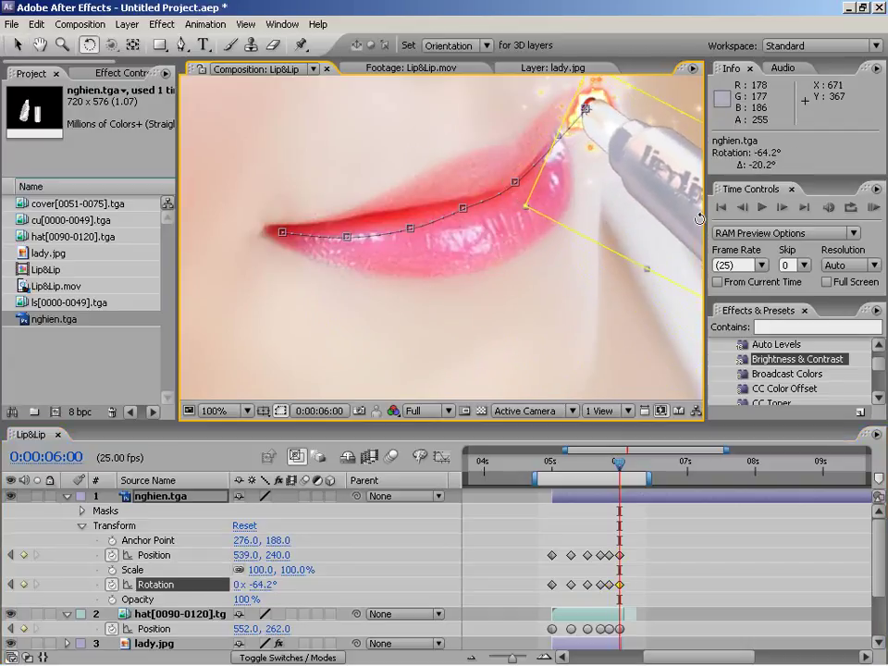
Smooth the lipstick's motion path by moving the second point to 263, 389, the 0:00:05:18 point to 405, 357 and the 0:00:05:21 point to 461, 321
{"action": "key", "text": "v"}
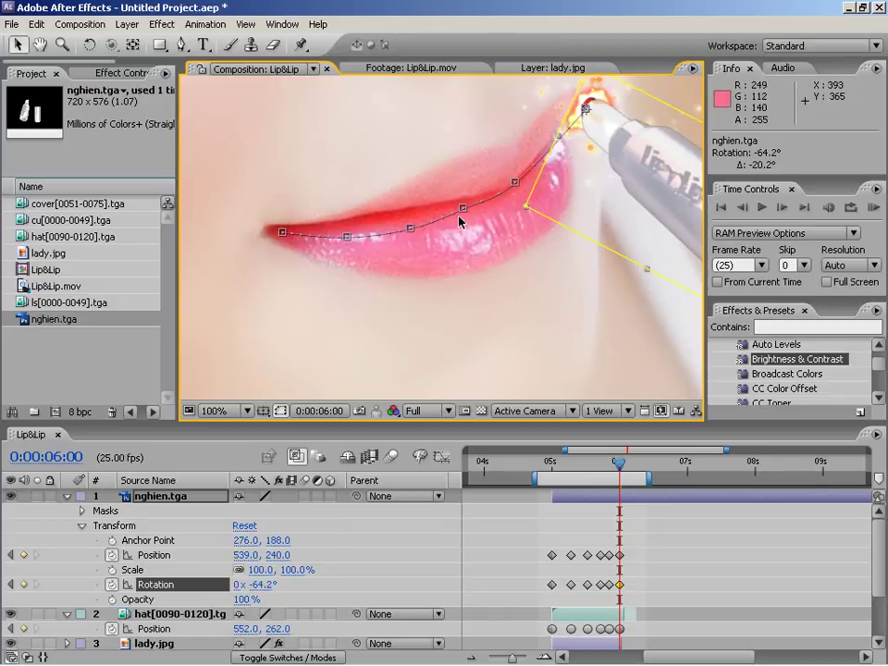
{"action": "left_click_drag", "start_coordinate": [465, 213], "coordinate": [468, 213]}
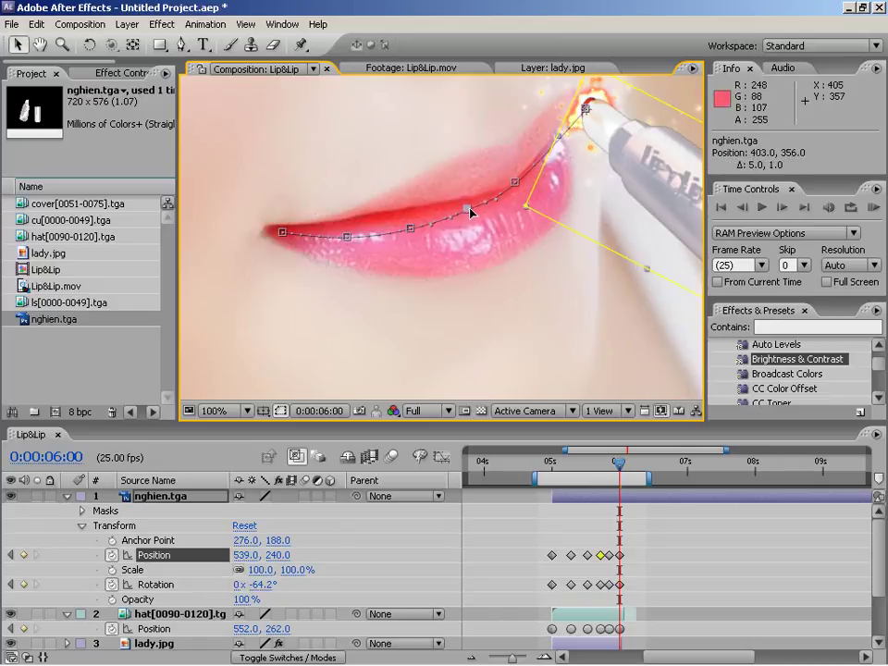
{"action": "left_click_drag", "start_coordinate": [518, 183], "coordinate": [520, 180]}
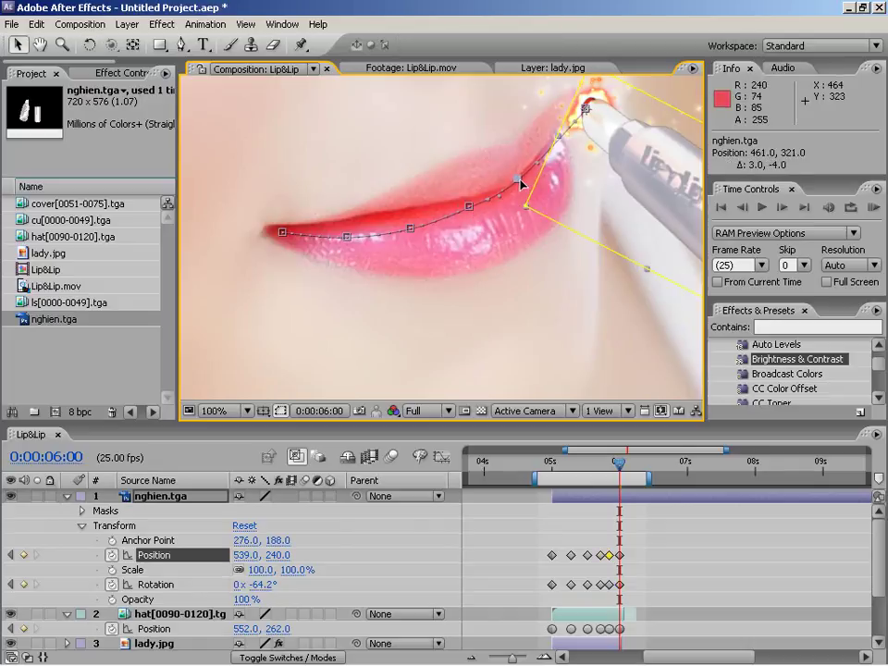
{"action": "left_click_drag", "start_coordinate": [469, 210], "coordinate": [460, 214]}
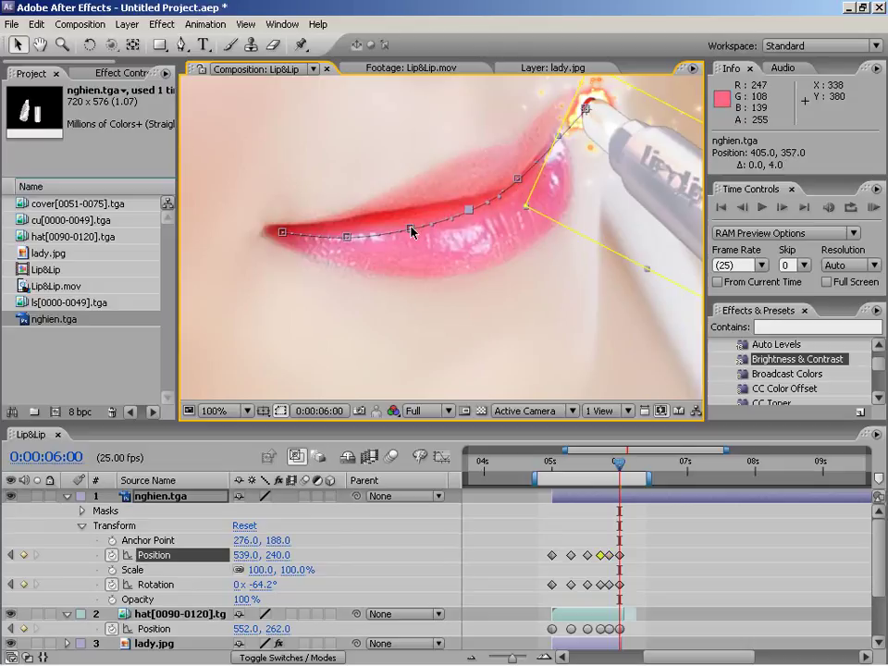
{"action": "left_click_drag", "start_coordinate": [348, 237], "coordinate": [347, 239]}
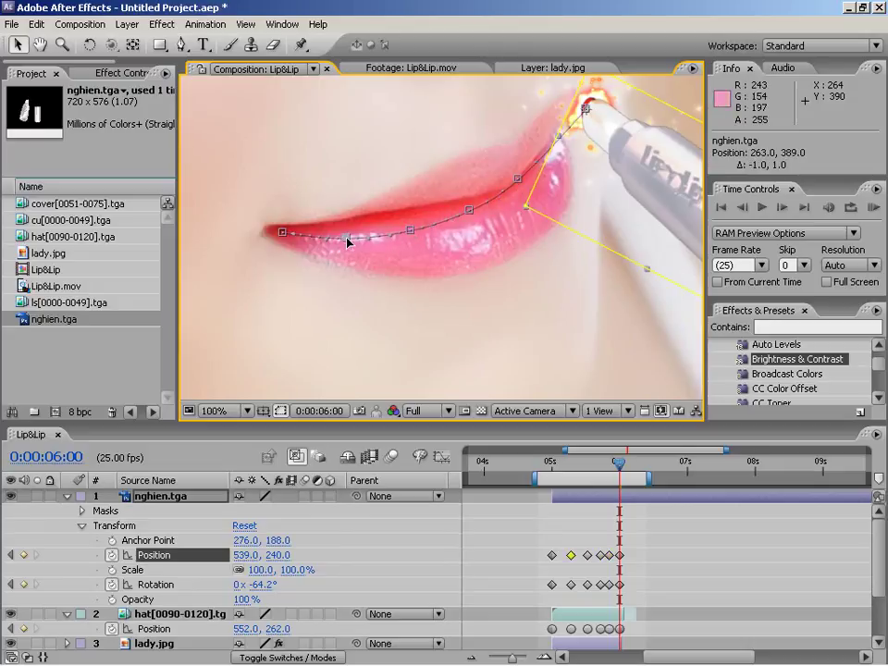
Check the lipstick's movement over the lips at 0:00:05:15 and play a RAM preview of the work area
{"action": "left_click_drag", "start_coordinate": [618, 467], "coordinate": [592, 467]}
{"action": "key", "text": "h"}
{"action": "left_click_drag", "start_coordinate": [588, 229], "coordinate": [563, 268]}
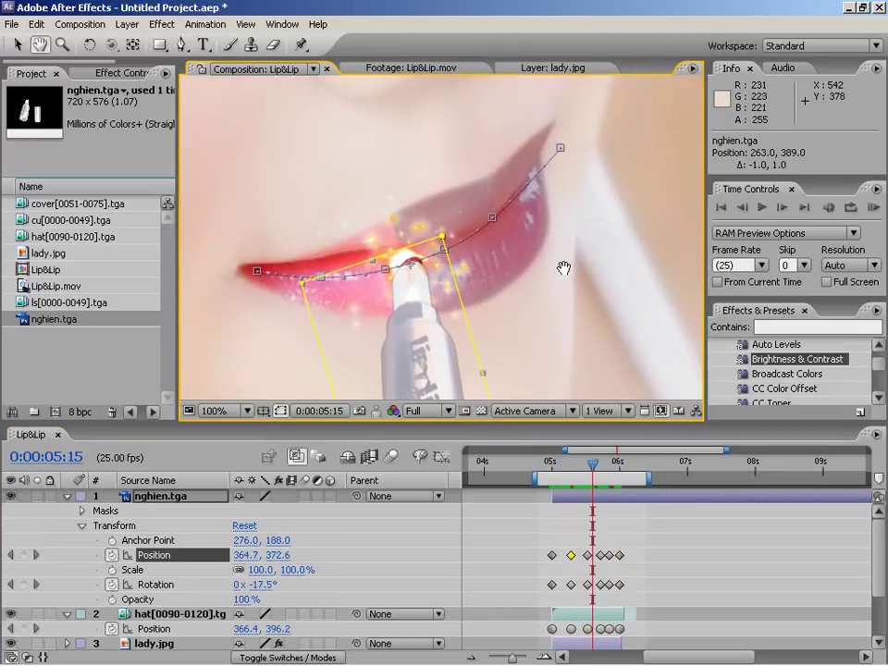
{"action": "key", "text": "v"}
{"action": "left_click", "coordinate": [872, 207]}
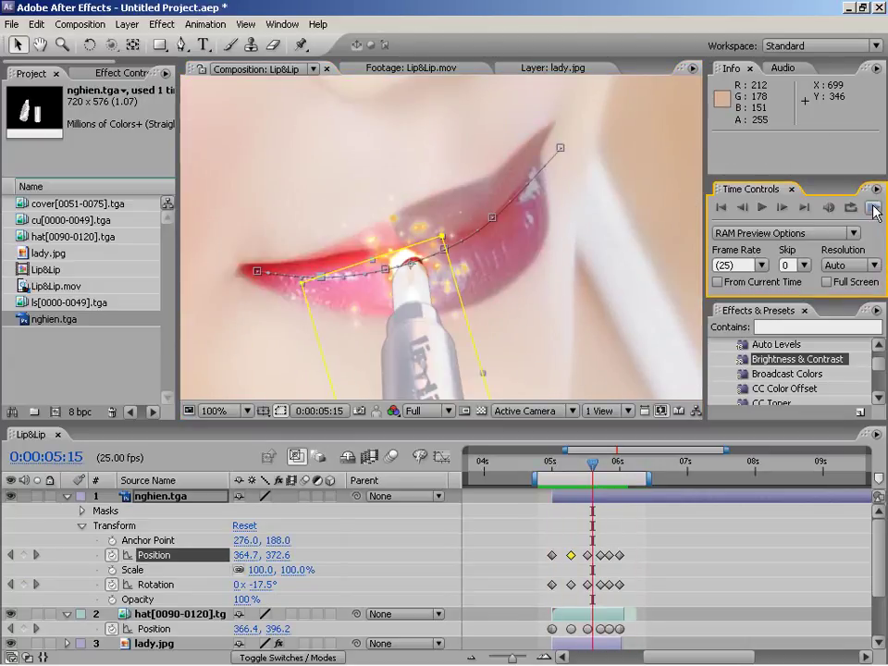
{"action": "key", "text": "comma"}
{"action": "left_click", "coordinate": [872, 208]}
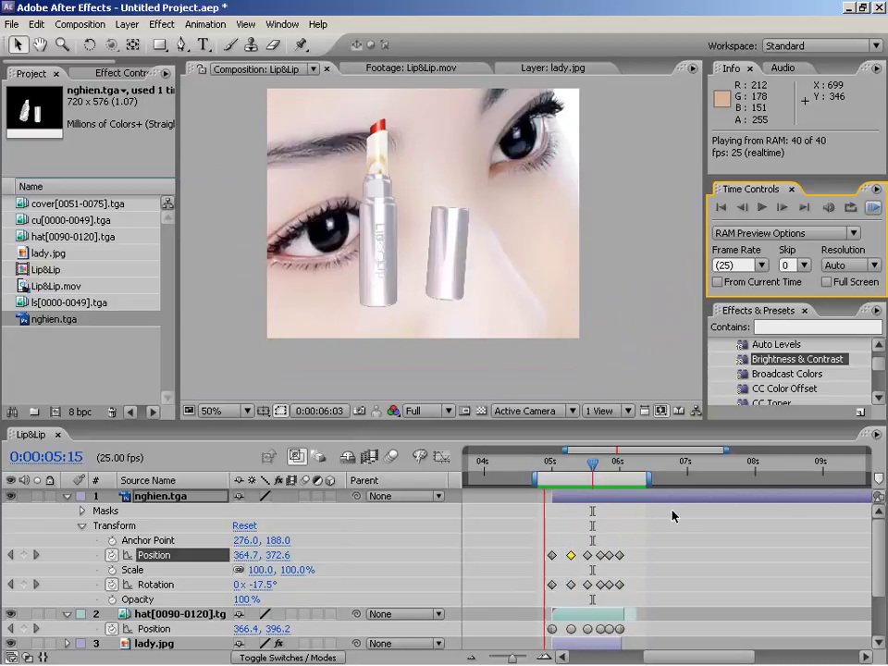
Trim the end of the nghien.tga layer to 0:00:06:01 to match the sparkle layer, and check the frames around the cut
{"action": "left_click", "coordinate": [651, 476]}
{"action": "left_click_drag", "start_coordinate": [645, 465], "coordinate": [624, 469]}
{"action": "left_click", "coordinate": [617, 618]}
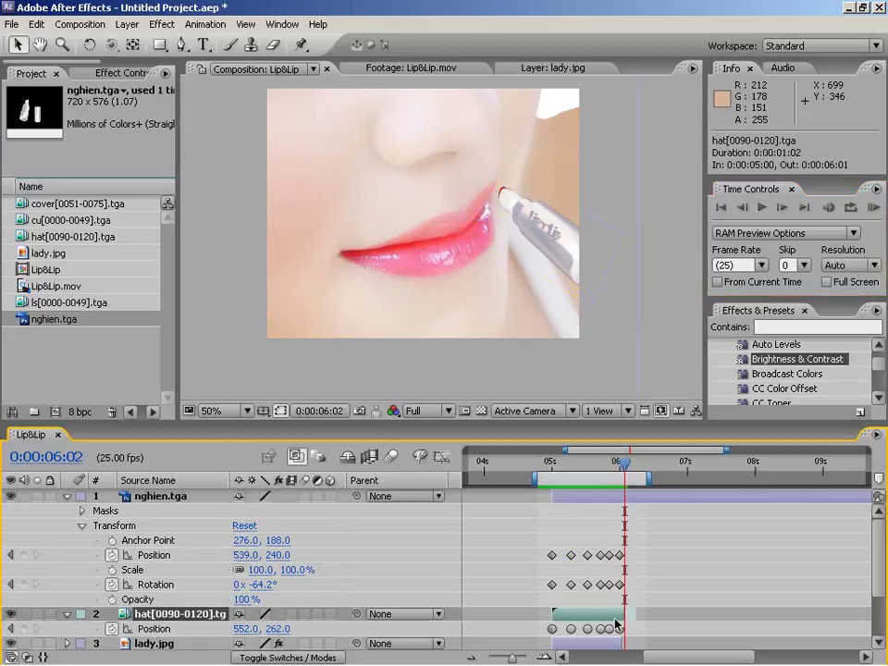
{"action": "key", "text": "Page_Up"}
{"action": "left_click", "coordinate": [643, 501]}
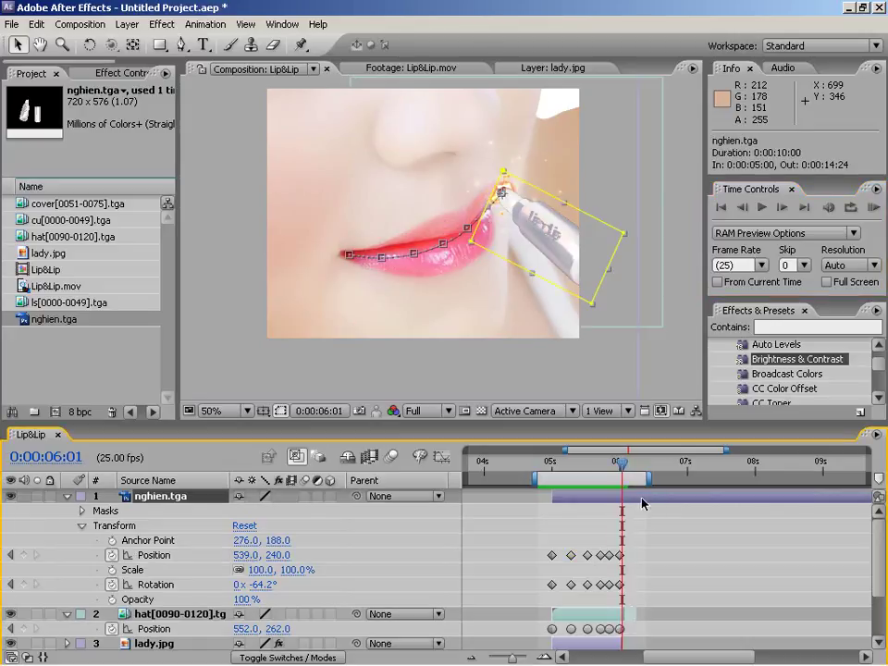
{"action": "key", "text": "alt+bracketright"}
{"action": "mouse_move", "coordinate": [625, 475]}
{"action": "left_mouse_down"}
{"action": "mouse_move", "coordinate": [559, 475]}
{"action": "mouse_move", "coordinate": [631, 478]}
{"action": "left_mouse_up"}
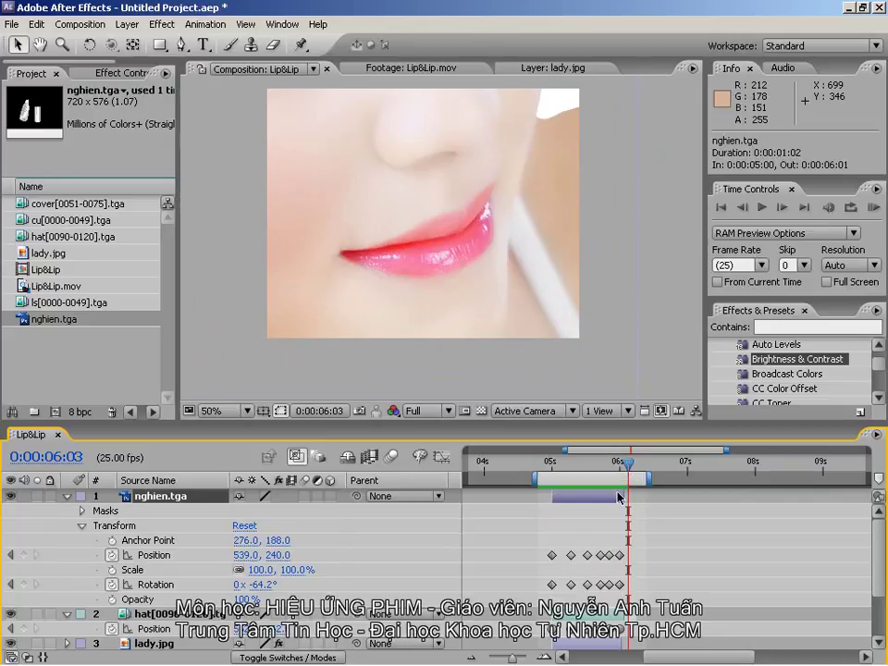
{"action": "key", "text": "Page_Up"}
{"action": "key", "text": "Page_Up"}
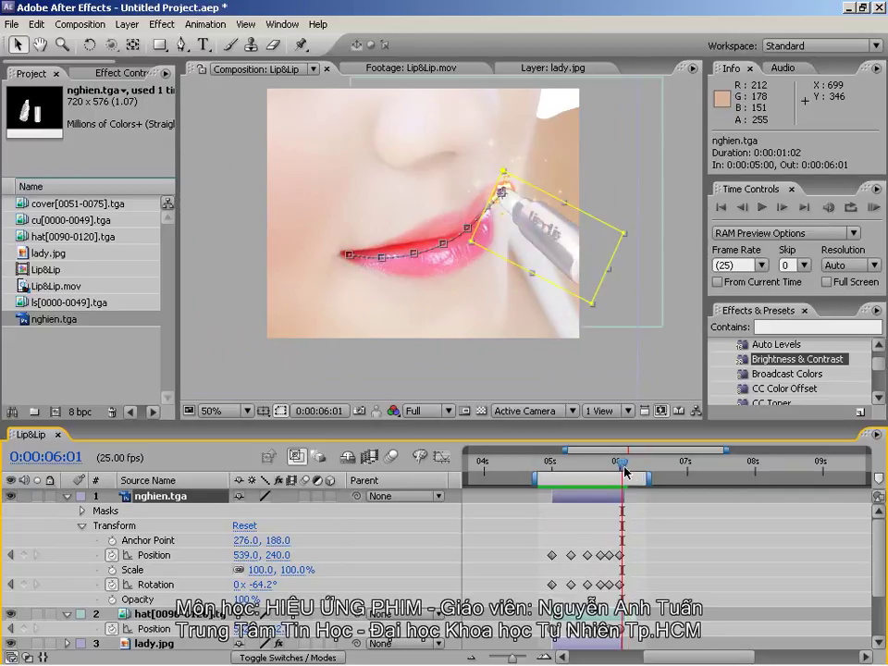
Move the composition time to 0:00:06:02 and review the Lip&Lip.mov reference footage up to 0:00:07:08
{"action": "key", "text": "Page_Down"}
{"action": "left_click", "coordinate": [407, 67]}
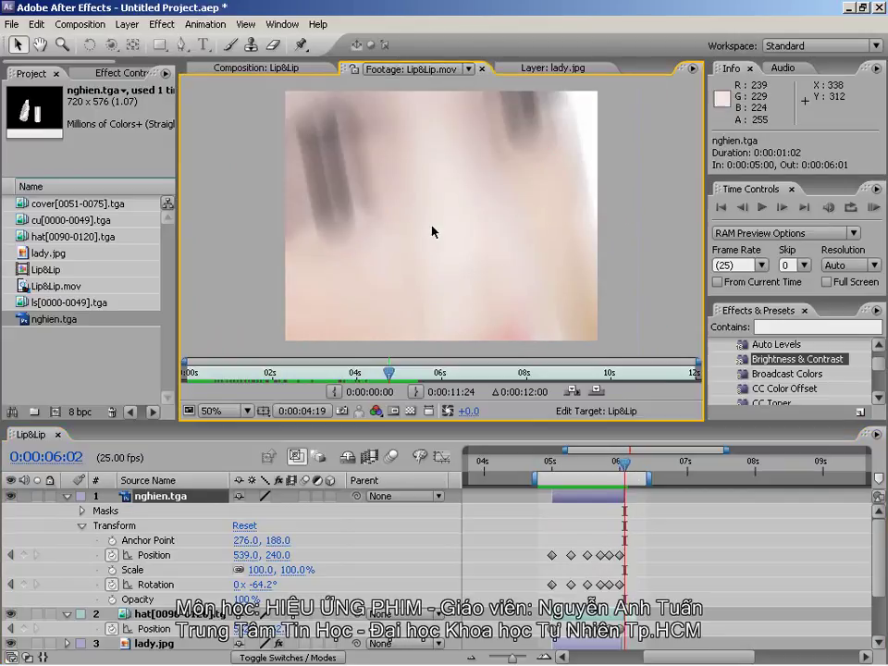
{"action": "left_click_drag", "start_coordinate": [389, 372], "coordinate": [497, 373]}
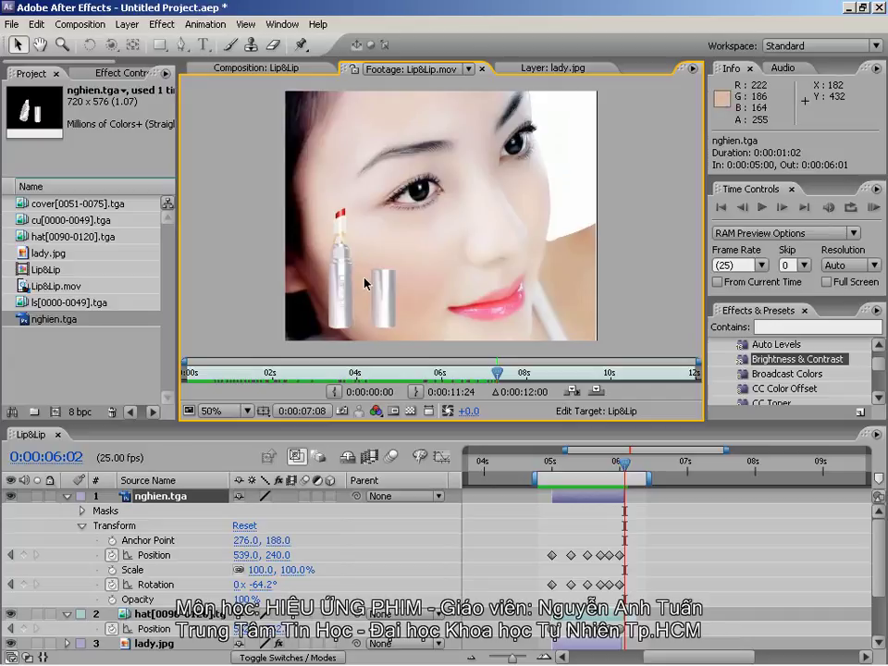
Add Position and Scale keyframes to the bottom lady.jpg layer at 0:00:06:02, and list only its keyframed properties
{"action": "left_click", "coordinate": [64, 500]}
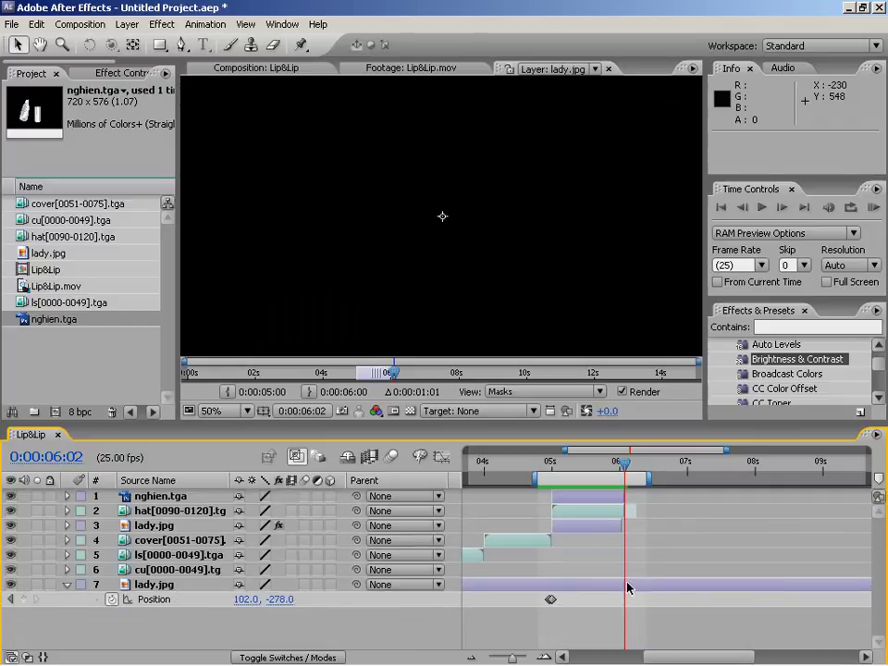
{"action": "left_click", "coordinate": [627, 586]}
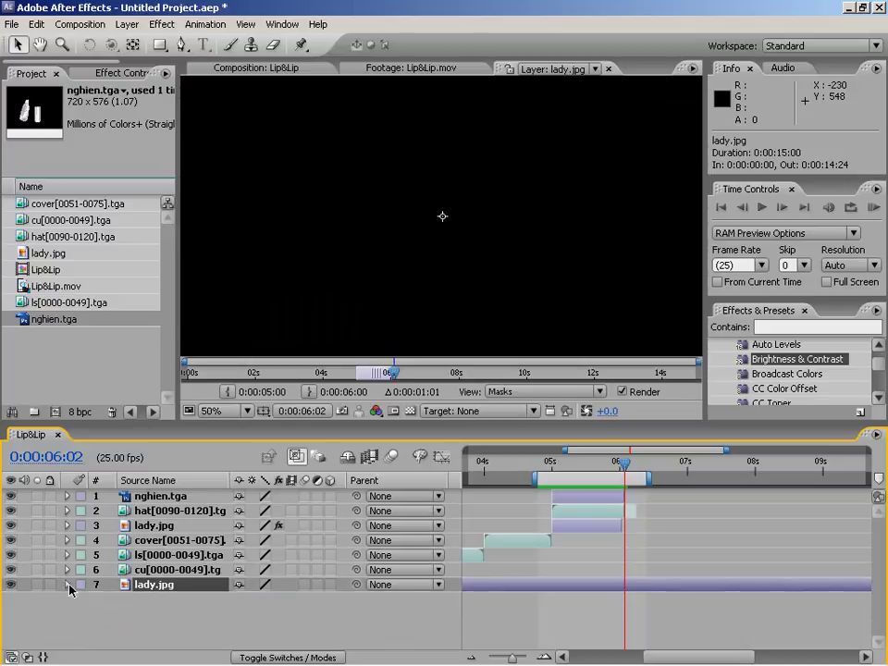
{"action": "left_click", "coordinate": [68, 585]}
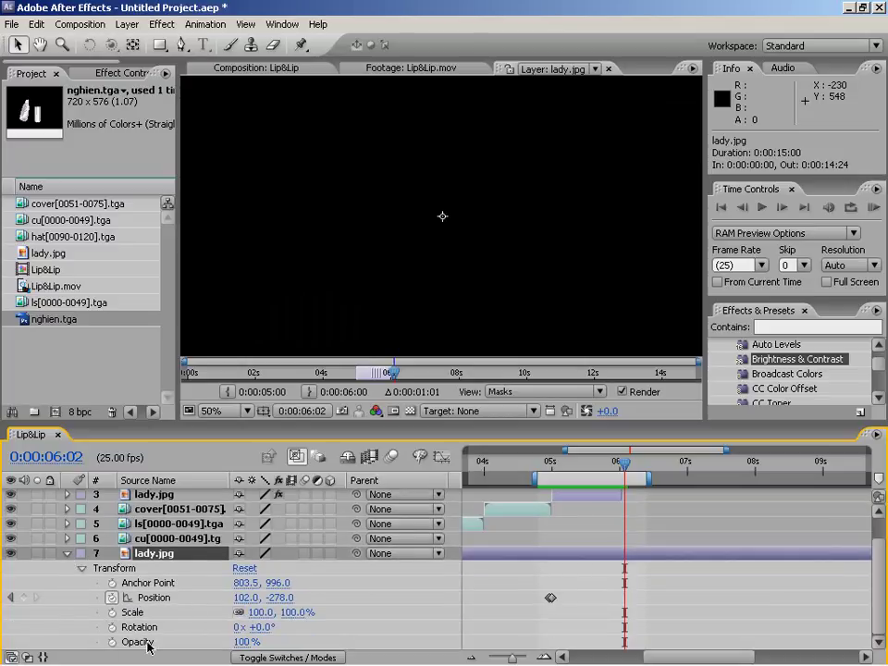
{"action": "left_click", "coordinate": [24, 598]}
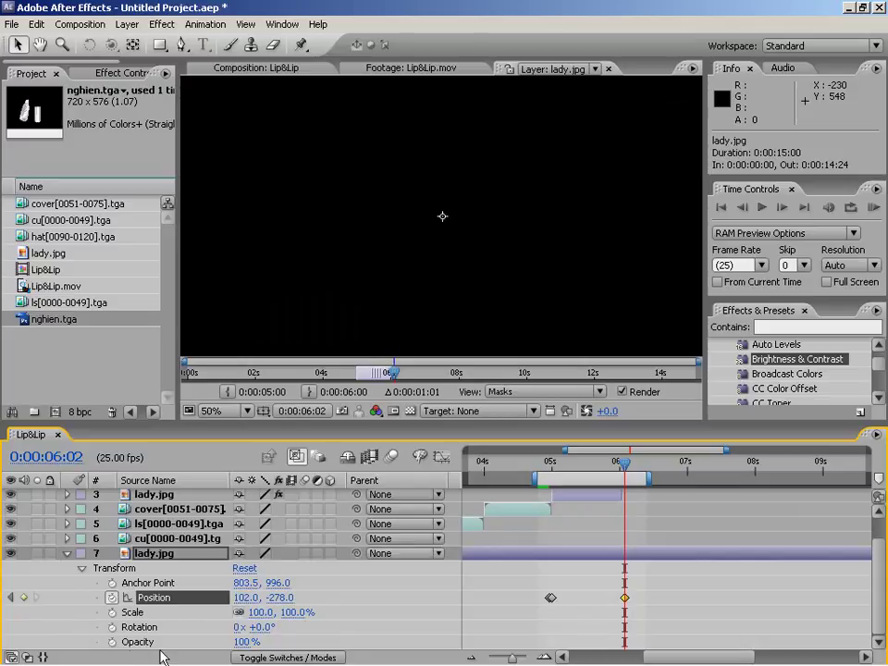
{"action": "left_click", "coordinate": [112, 612]}
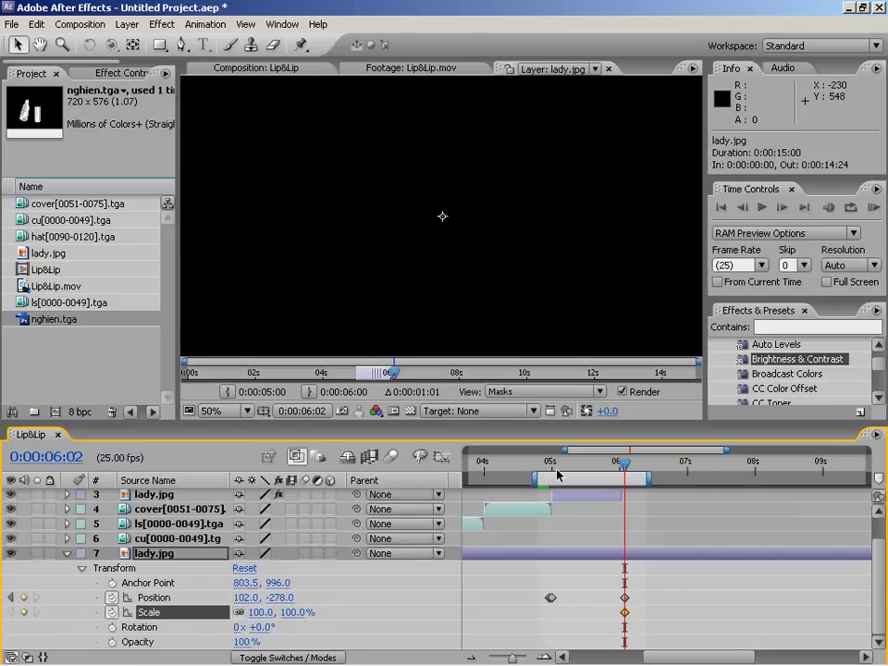
{"action": "left_click", "coordinate": [289, 68]}
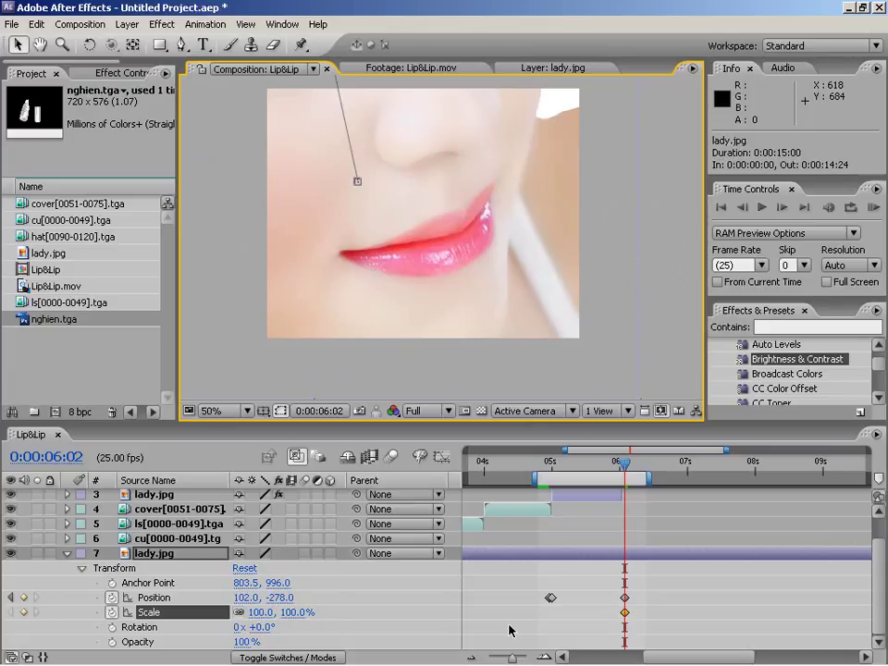
{"action": "key", "text": "u"}
Try scaling down the bottom lady.jpg layer at 0:00:06:02, check earlier frames and undo the scale change
{"action": "mouse_move", "coordinate": [296, 626]}
{"action": "left_mouse_down"}
{"action": "mouse_move", "coordinate": [321, 626]}
{"action": "mouse_move", "coordinate": [282, 626]}
{"action": "left_mouse_up"}
{"action": "left_click_drag", "start_coordinate": [590, 467], "coordinate": [566, 468]}
{"action": "key", "text": "ctrl+z"}
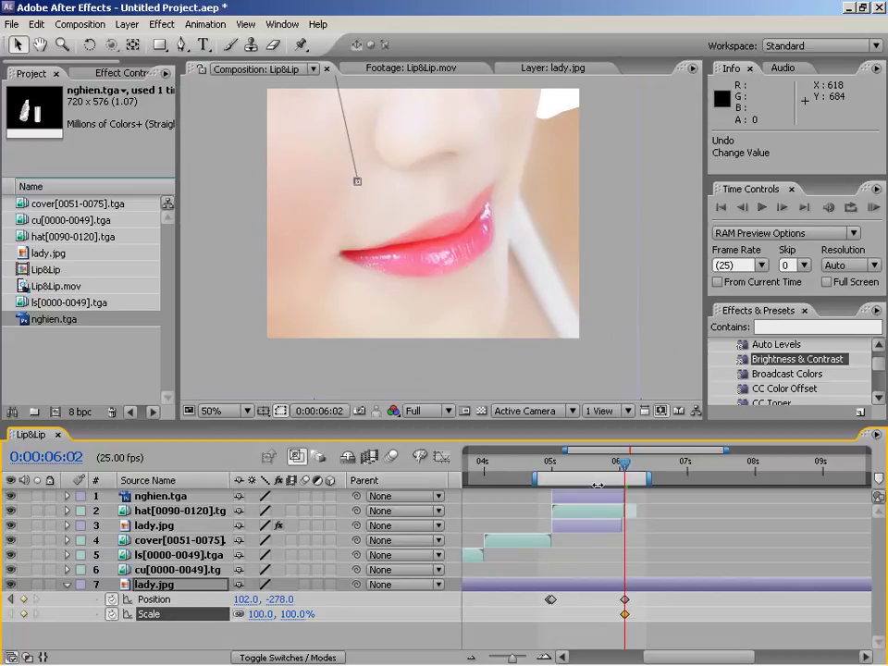
Go to 0:00:06:03 and add Position and Scale keyframes to the bottom lady.jpg layer
{"action": "left_click", "coordinate": [628, 469]}
{"action": "left_click", "coordinate": [627, 463]}
{"action": "left_click", "coordinate": [11, 600]}
{"action": "left_click", "coordinate": [34, 600]}
{"action": "left_click", "coordinate": [55, 457]}
{"action": "left_click", "coordinate": [441, 236]}
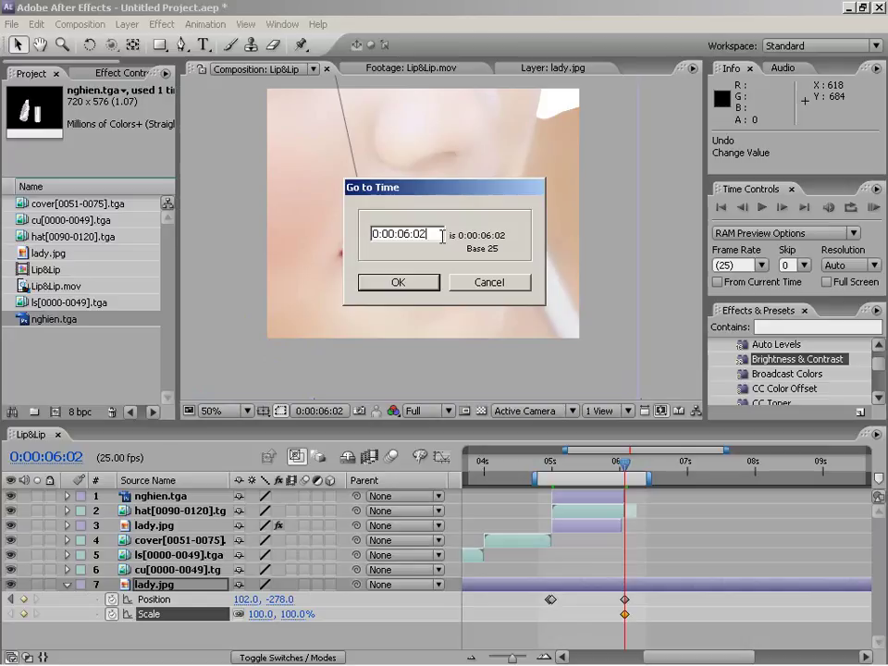
{"action": "type", "text": "3"}
{"action": "key", "text": "Return"}
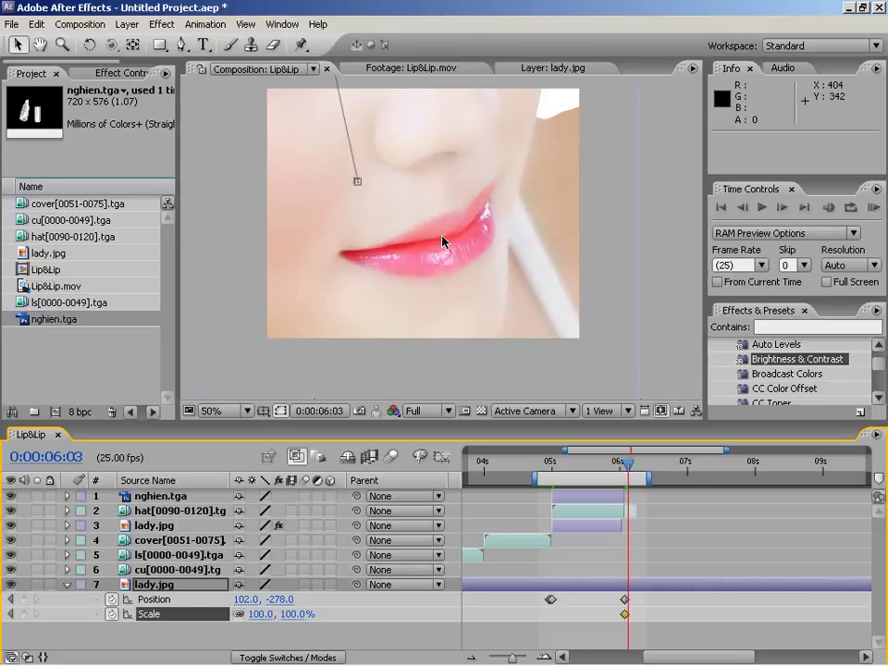
{"action": "left_click", "coordinate": [23, 599]}
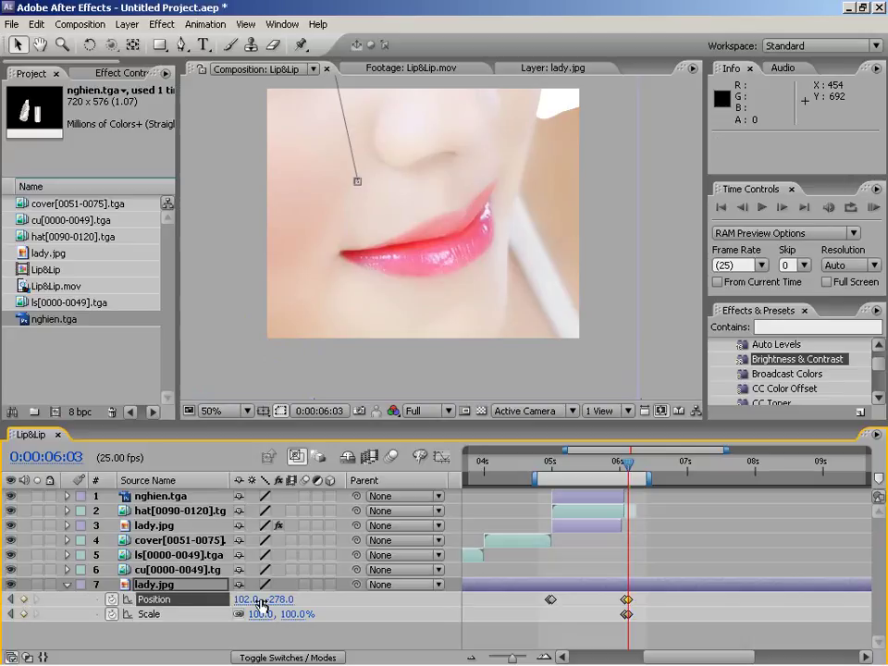
At 0:00:07:00, keyframe the bottom lady.jpg layer with Scale 56% and Position 314, 156
{"action": "left_click_drag", "start_coordinate": [632, 473], "coordinate": [688, 481]}
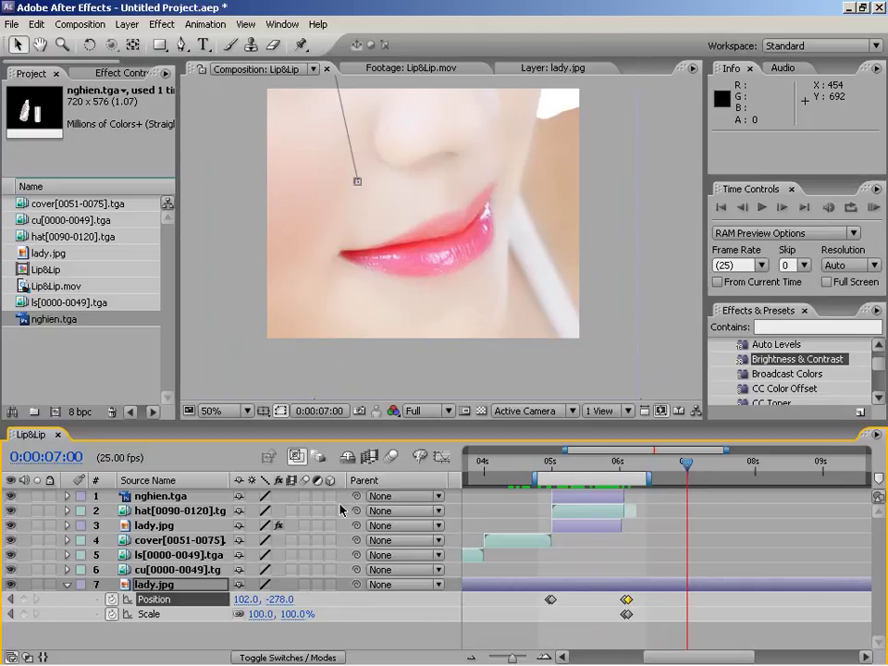
{"action": "left_click", "coordinate": [23, 614]}
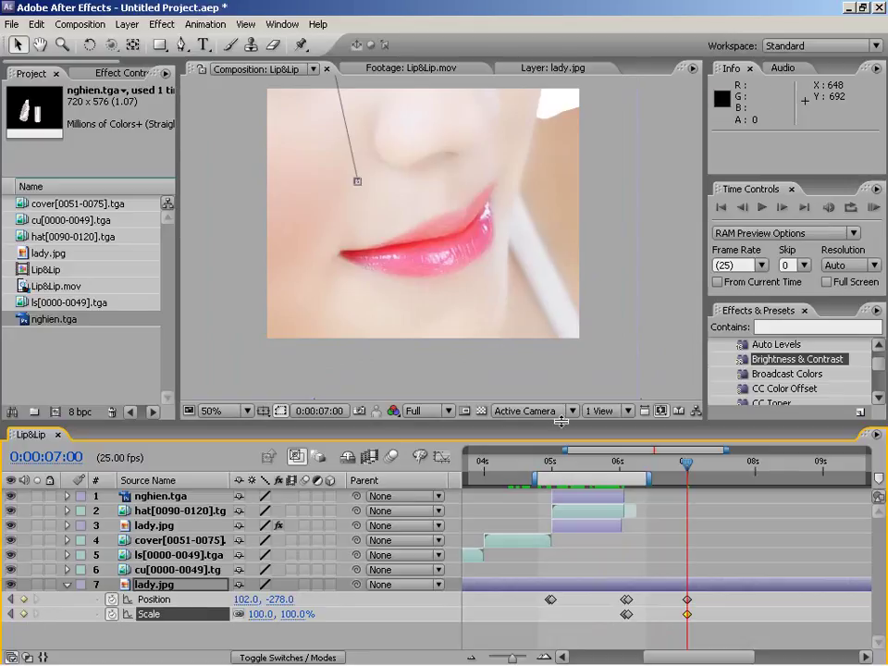
{"action": "key", "text": "u"}
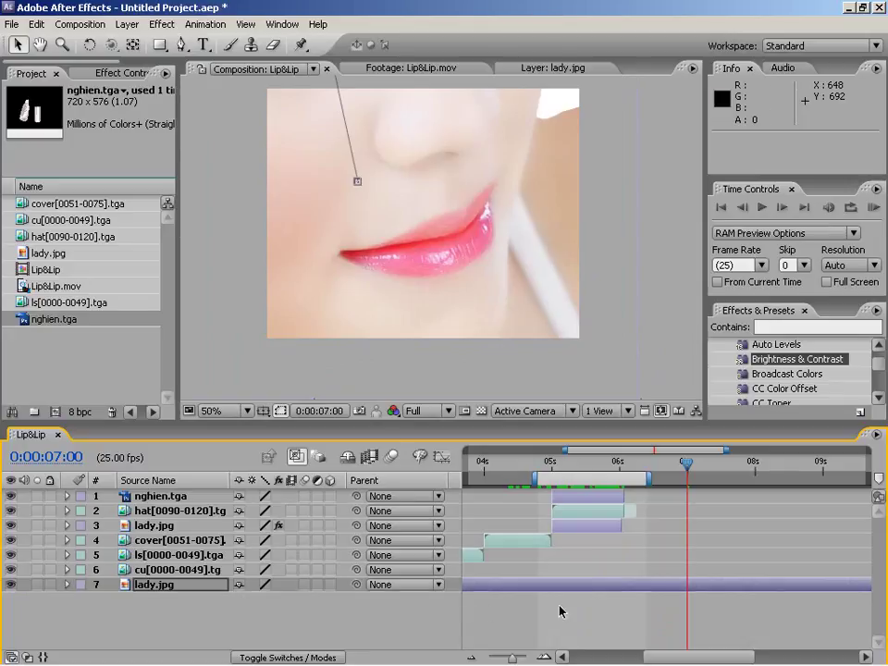
{"action": "key", "text": "u"}
{"action": "left_click_drag", "start_coordinate": [292, 618], "coordinate": [255, 614]}
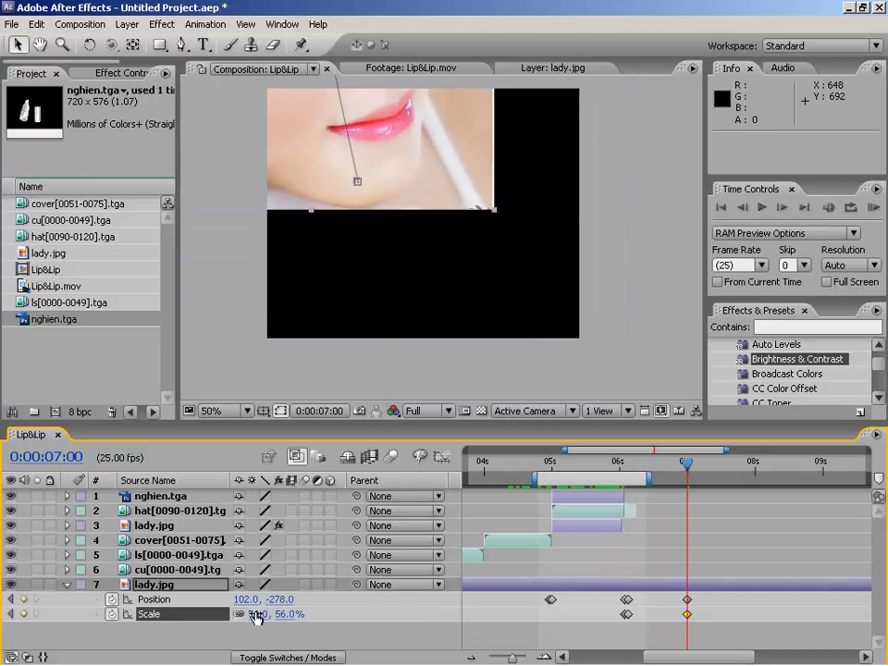
{"action": "left_click_drag", "start_coordinate": [411, 173], "coordinate": [530, 348]}
{"action": "left_click_drag", "start_coordinate": [502, 248], "coordinate": [484, 258]}
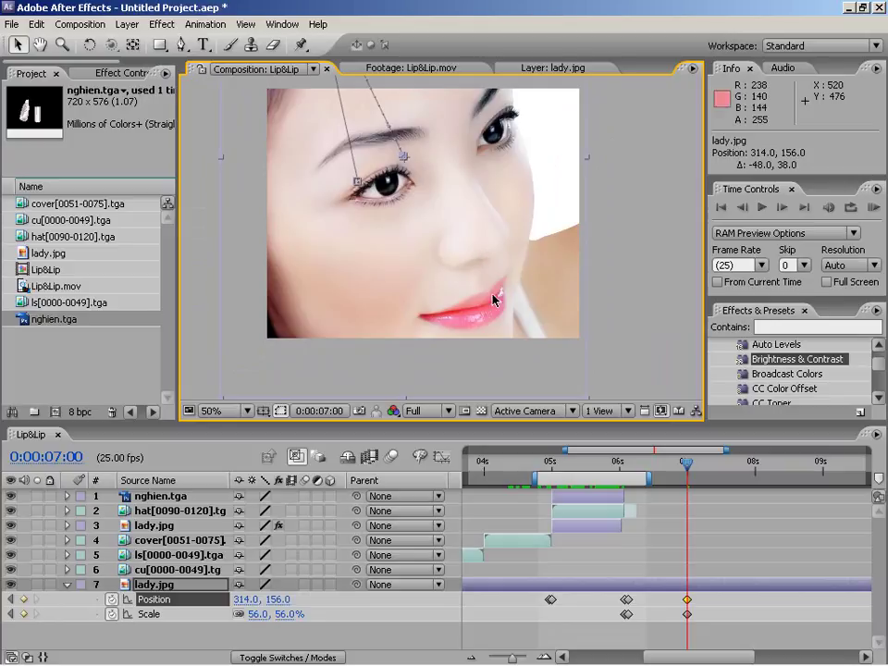
Compare the face zoom-out at 0:00:06:17 with the reference footage, and inspect the cover layer near its end at 0:00:04:22
{"action": "left_click_drag", "start_coordinate": [612, 468], "coordinate": [664, 475]}
{"action": "left_click", "coordinate": [446, 69]}
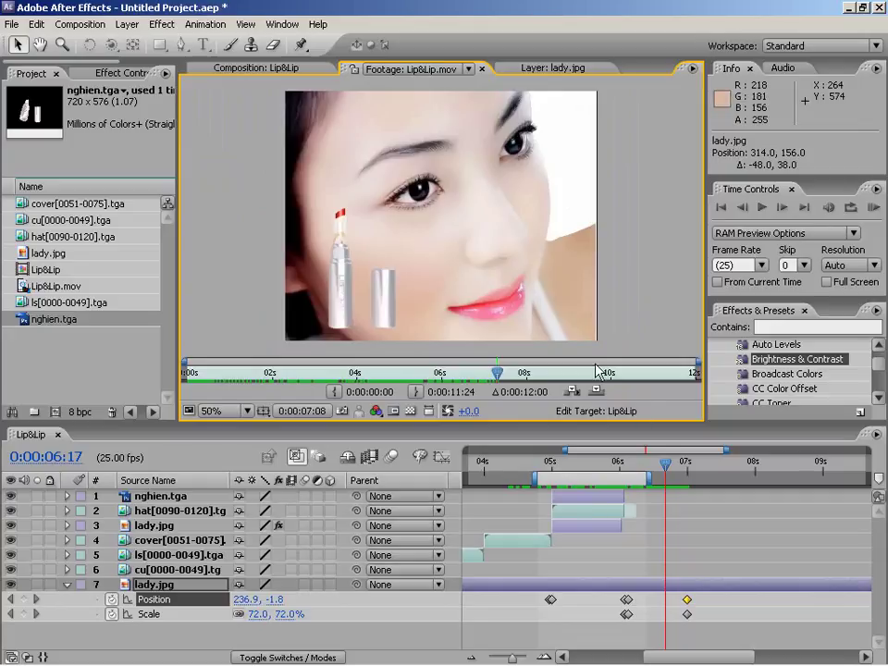
{"action": "mouse_move", "coordinate": [497, 375]}
{"action": "left_mouse_down"}
{"action": "mouse_move", "coordinate": [462, 376]}
{"action": "mouse_move", "coordinate": [504, 377]}
{"action": "mouse_move", "coordinate": [453, 377]}
{"action": "mouse_move", "coordinate": [487, 375]}
{"action": "left_mouse_up"}
{"action": "left_click", "coordinate": [275, 70]}
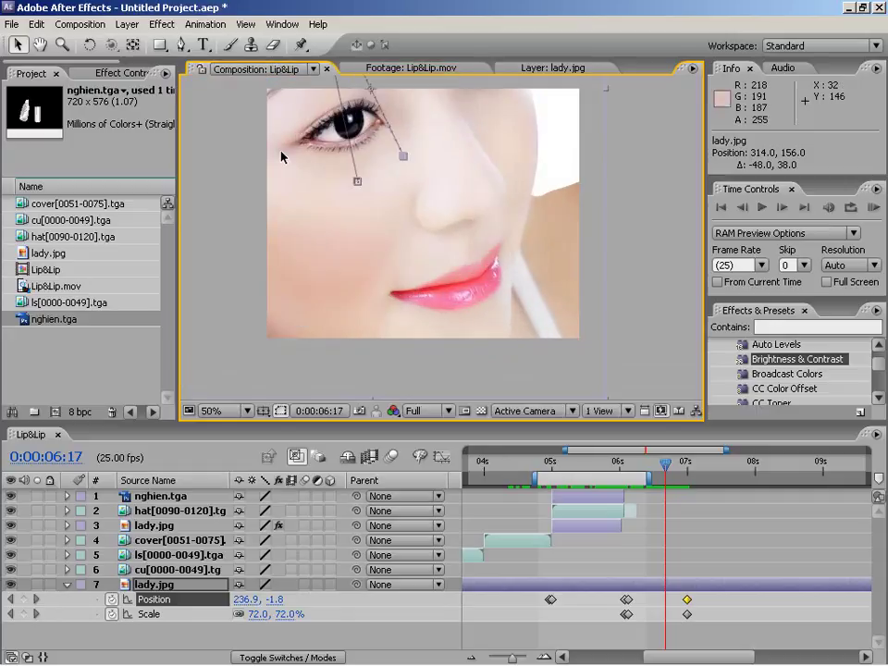
{"action": "left_click", "coordinate": [507, 548]}
{"action": "left_click_drag", "start_coordinate": [510, 468], "coordinate": [544, 468]}
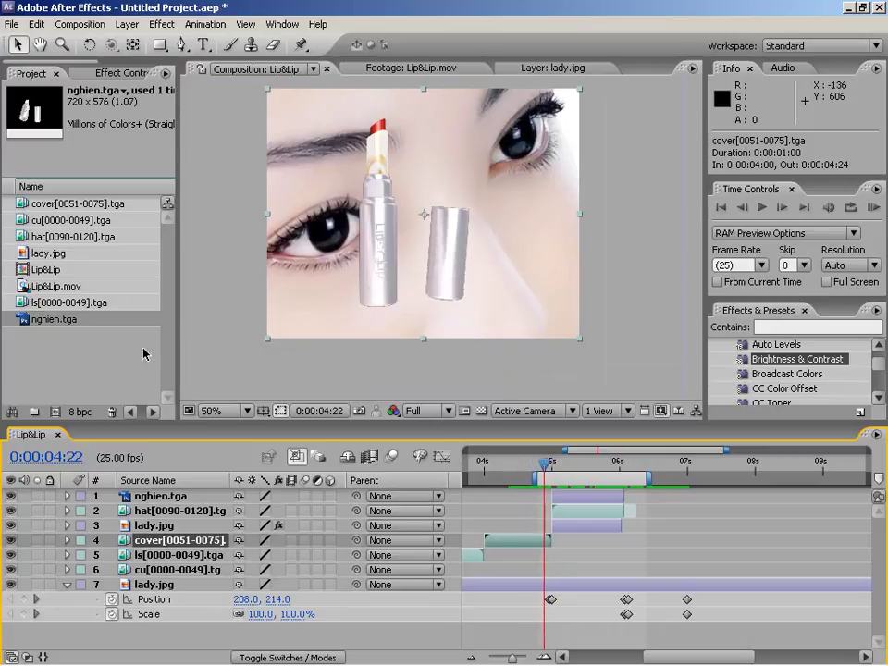
Import cover0075 from the Footage Cover folder as a single still, with the Targa Sequence option off
{"action": "left_click", "coordinate": [102, 360]}
{"action": "double_click", "coordinate": [102, 360]}
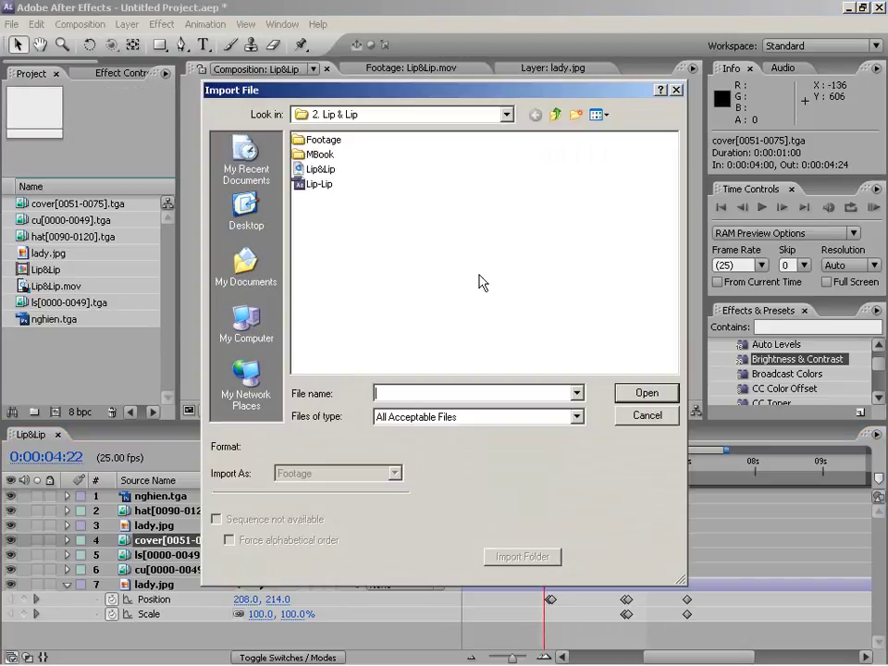
{"action": "double_click", "coordinate": [319, 140]}
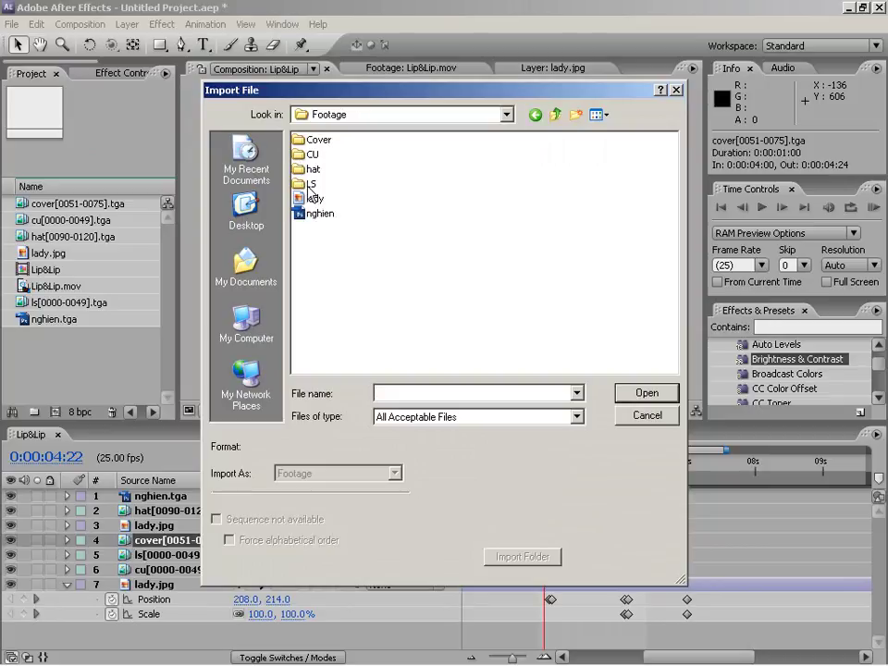
{"action": "double_click", "coordinate": [311, 140]}
{"action": "left_click", "coordinate": [407, 272]}
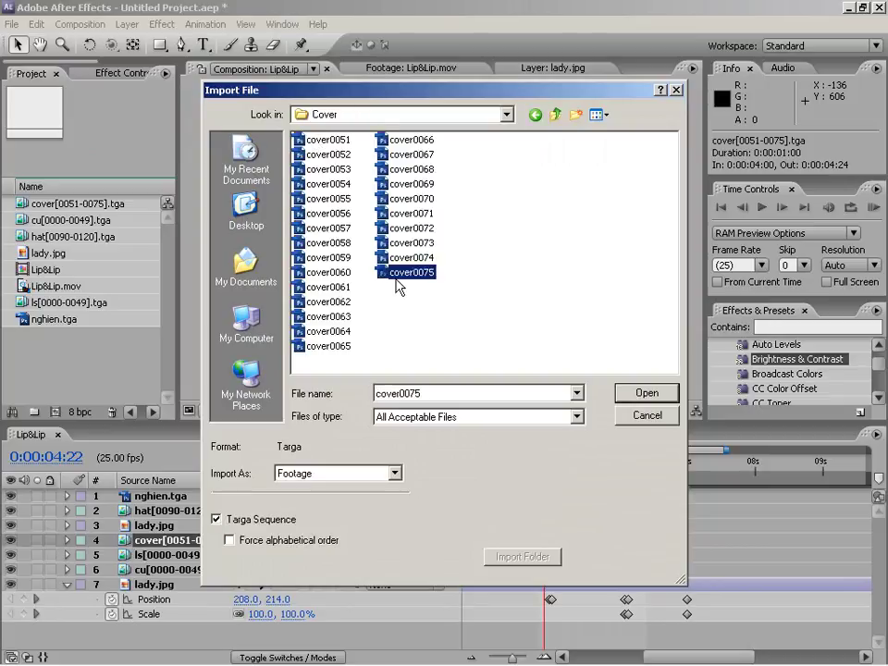
{"action": "left_click", "coordinate": [244, 519]}
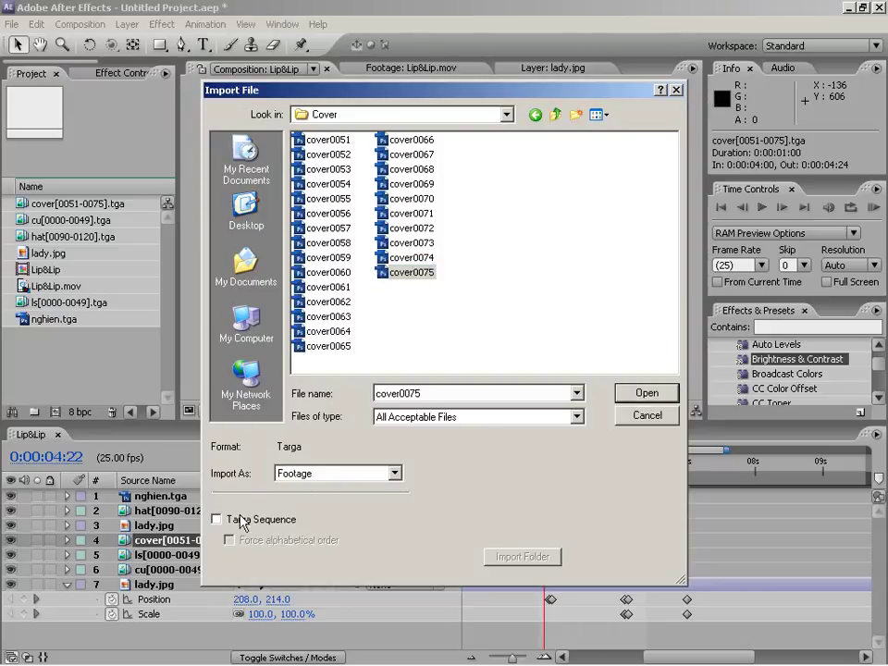
{"action": "left_click", "coordinate": [636, 398]}
{"action": "left_click", "coordinate": [505, 442]}
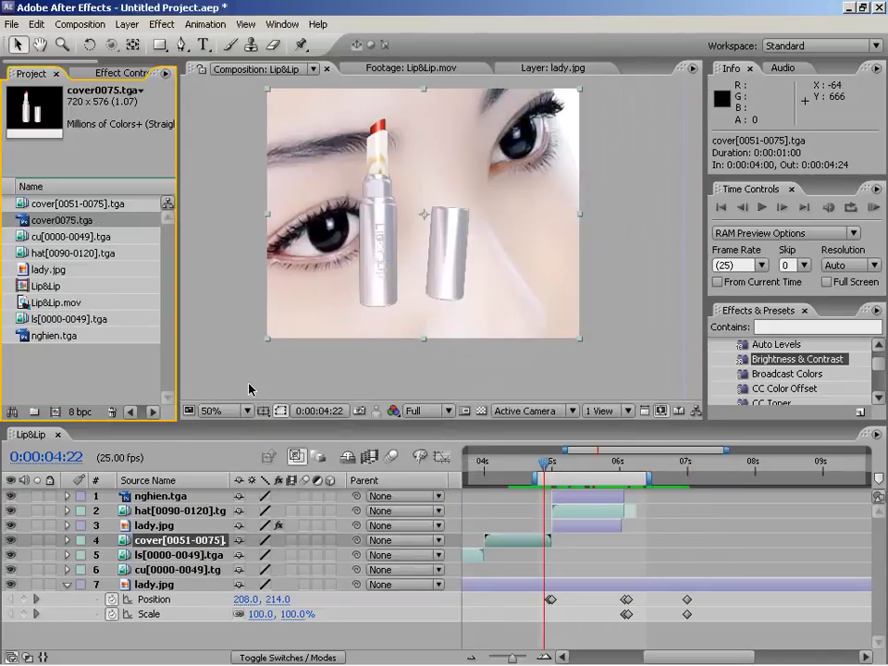
Add cover0075.tga directly above the bottom lady.jpg layer and trim its start to 0:00:06:03
{"action": "left_click_drag", "start_coordinate": [26, 222], "coordinate": [185, 581]}
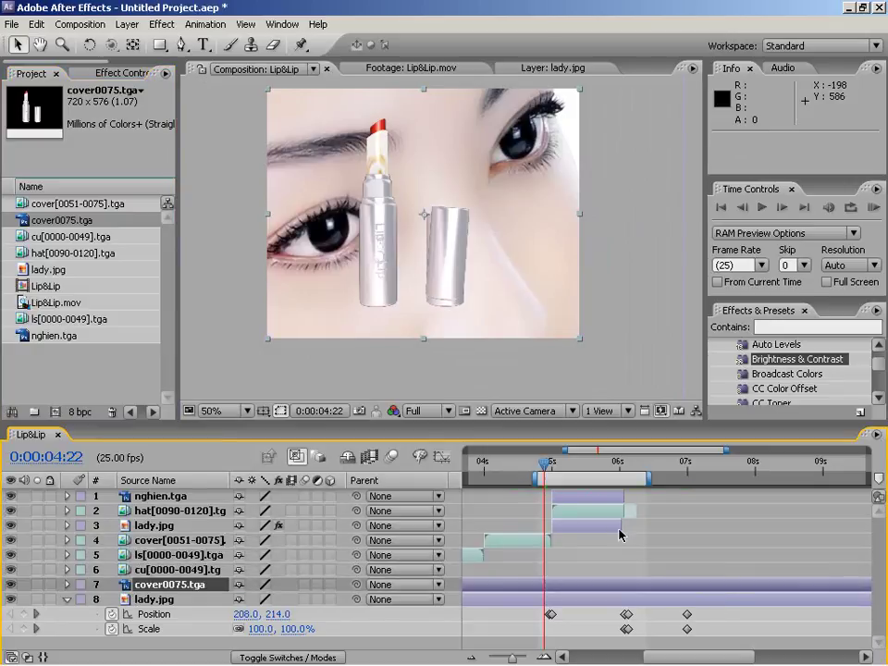
{"action": "left_click", "coordinate": [36, 614]}
{"action": "left_click", "coordinate": [36, 614]}
{"action": "key", "text": "Page_Down"}
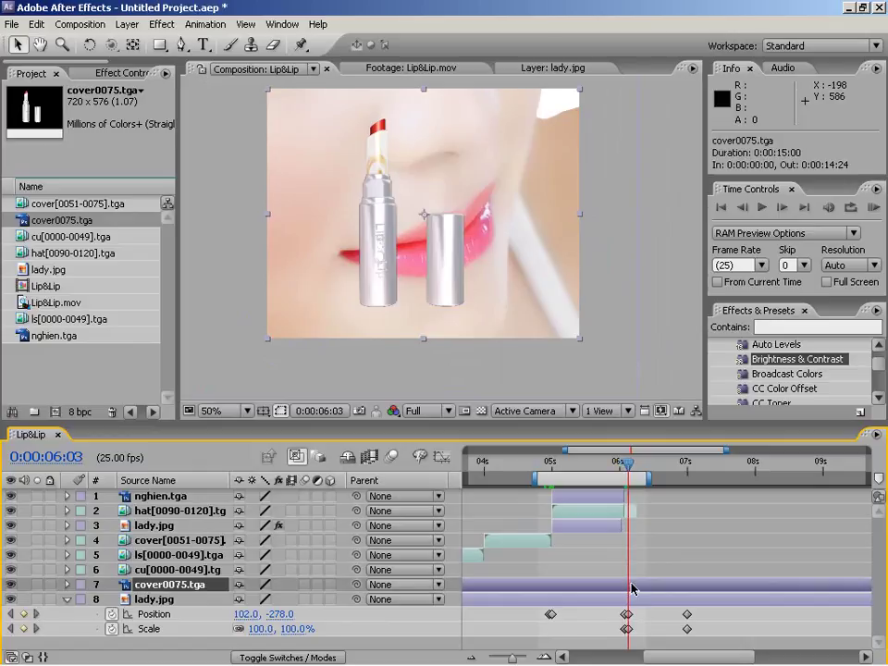
{"action": "key", "text": "alt+bracketleft"}
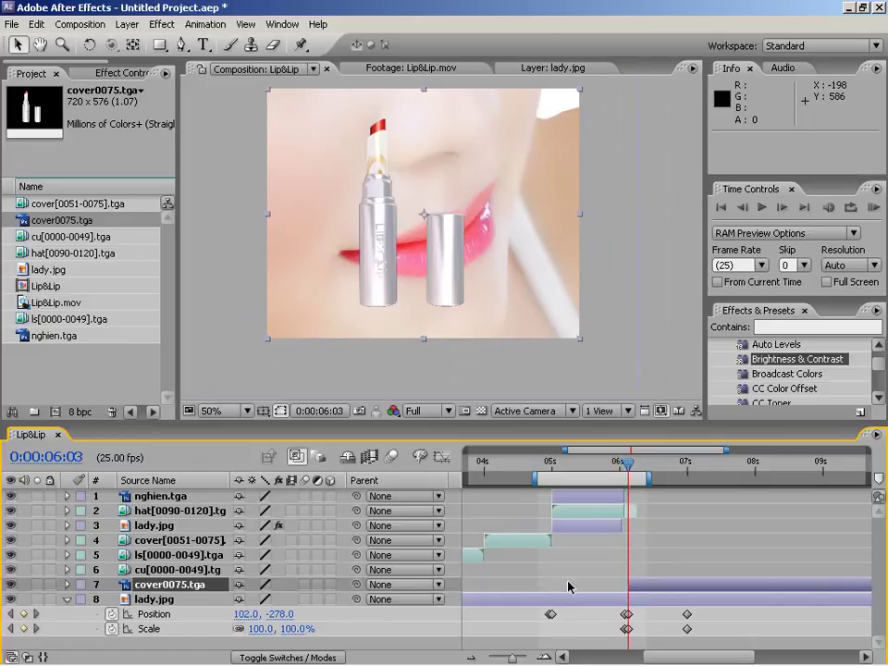
Add Position and Scale keyframes to the cover0075.tga layer at 0:00:06:03
{"action": "left_click_drag", "start_coordinate": [628, 464], "coordinate": [653, 472]}
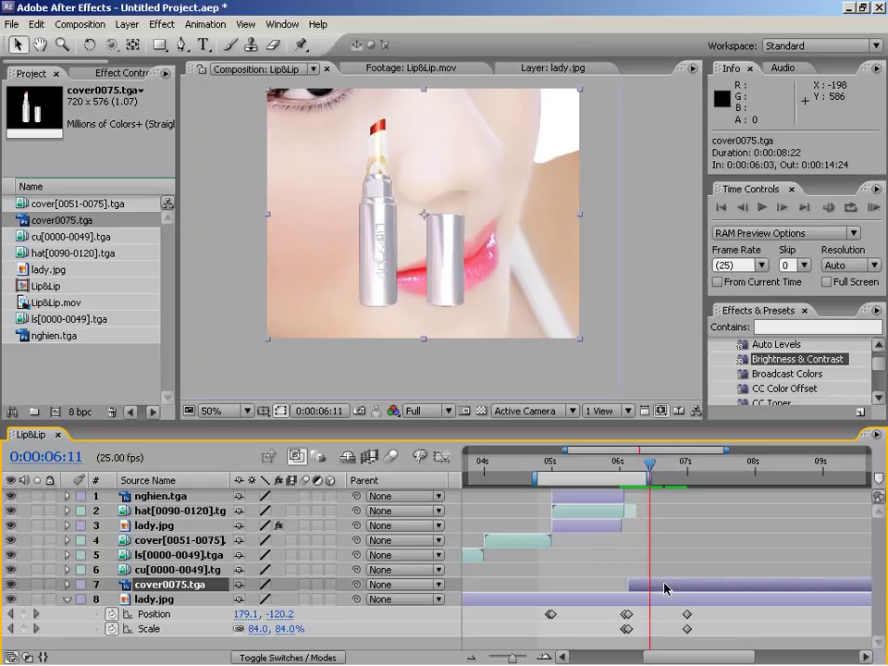
{"action": "left_click", "coordinate": [67, 584]}
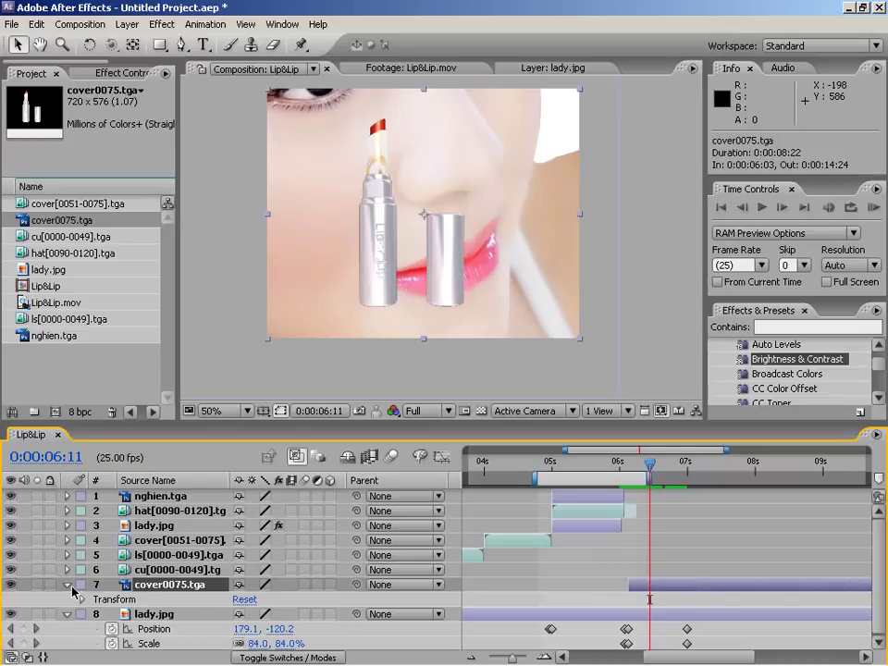
{"action": "left_click", "coordinate": [81, 600]}
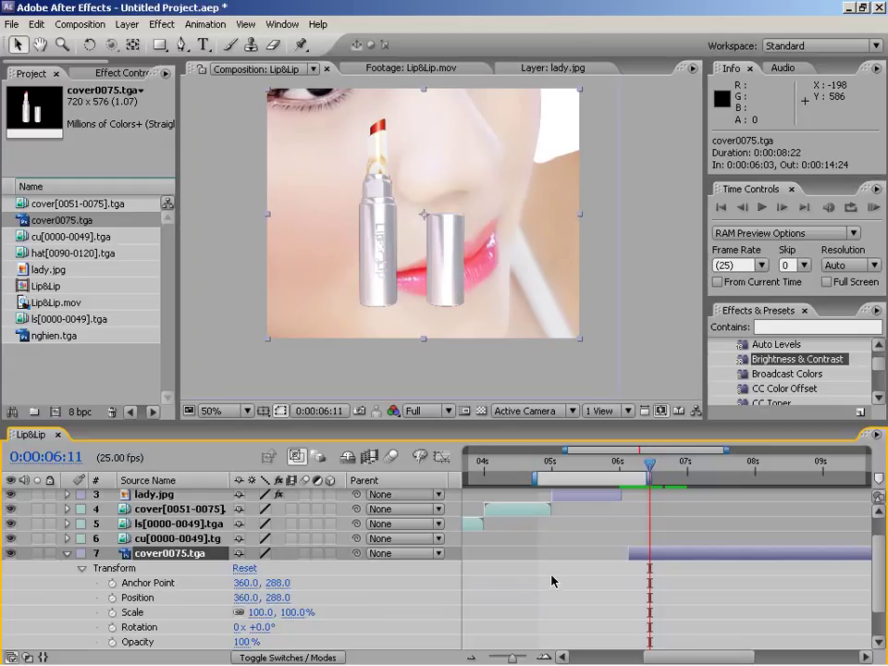
{"action": "left_click_drag", "start_coordinate": [880, 594], "coordinate": [880, 636]}
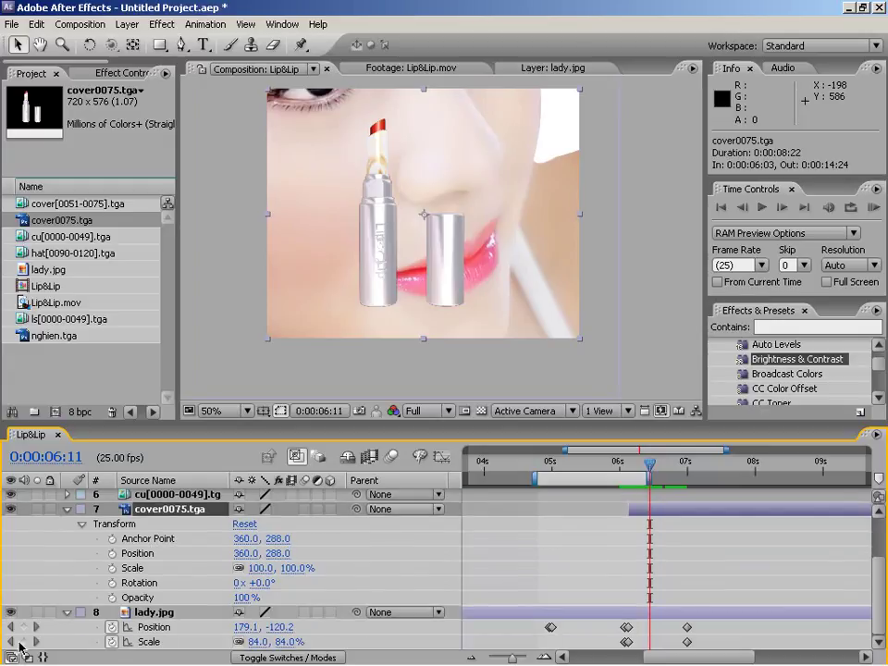
{"action": "left_click", "coordinate": [11, 627]}
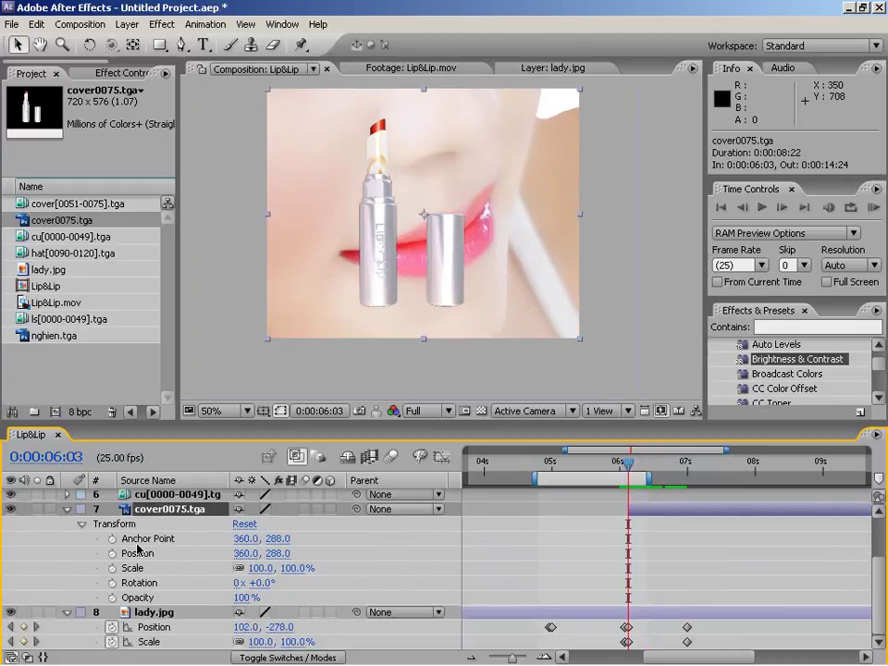
{"action": "left_click", "coordinate": [112, 554]}
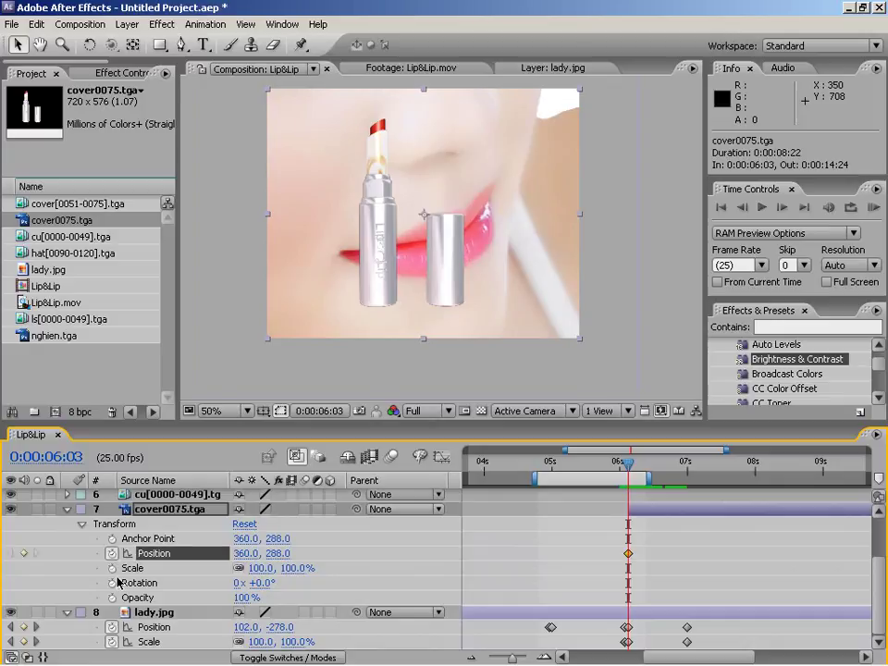
{"action": "left_click", "coordinate": [112, 567]}
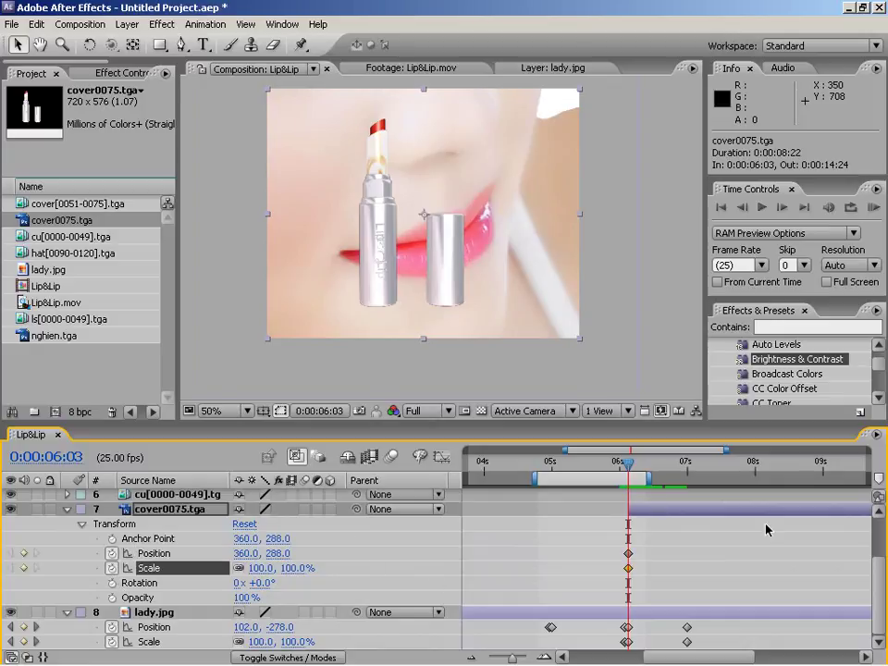
At 0:00:07:00, keyframe cover0075.tga with Scale 58% and Position 172, 394, using the title-safe guides for placement
{"action": "left_click", "coordinate": [37, 641]}
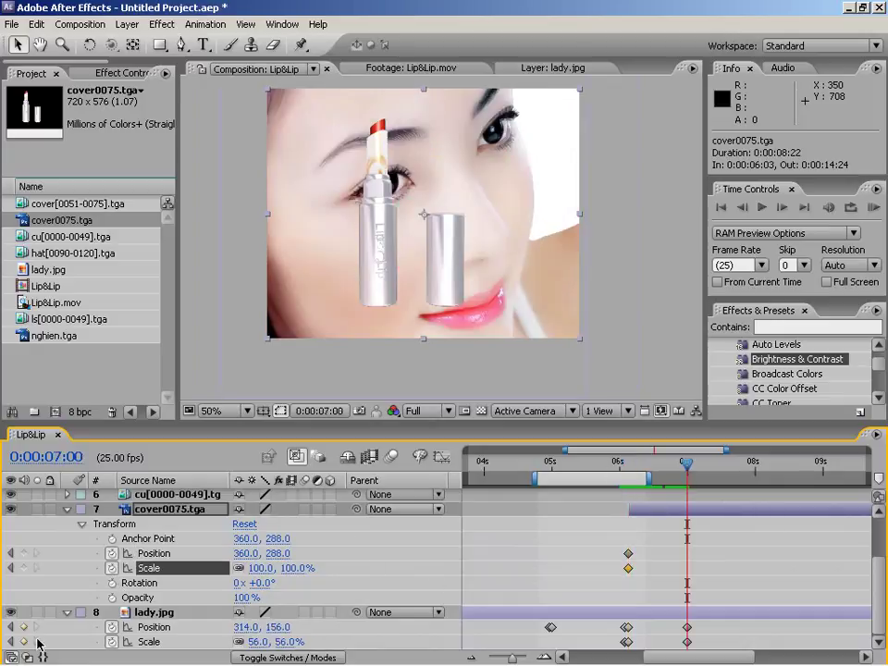
{"action": "left_click", "coordinate": [24, 553]}
{"action": "left_click", "coordinate": [24, 568]}
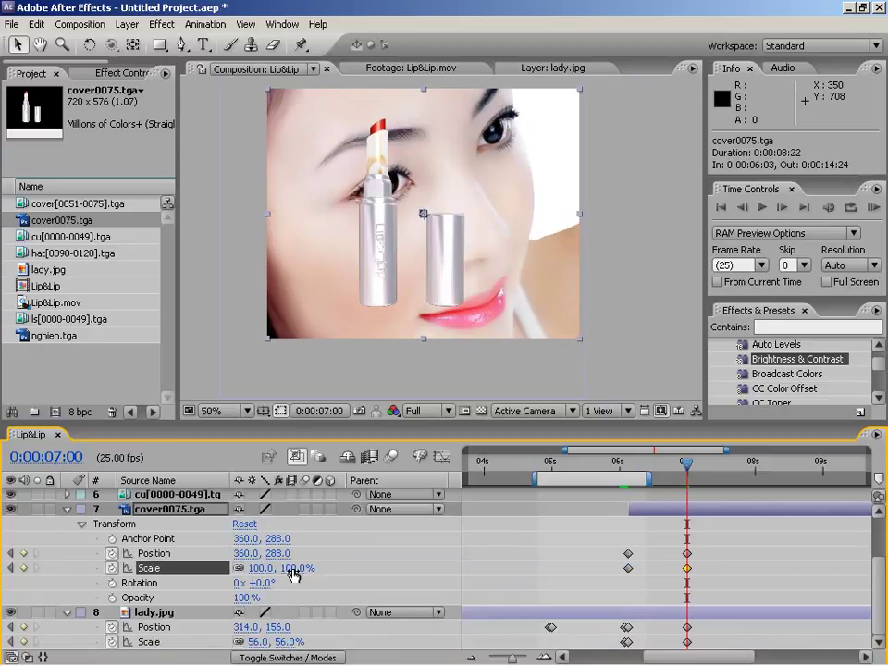
{"action": "left_click_drag", "start_coordinate": [263, 568], "coordinate": [257, 568]}
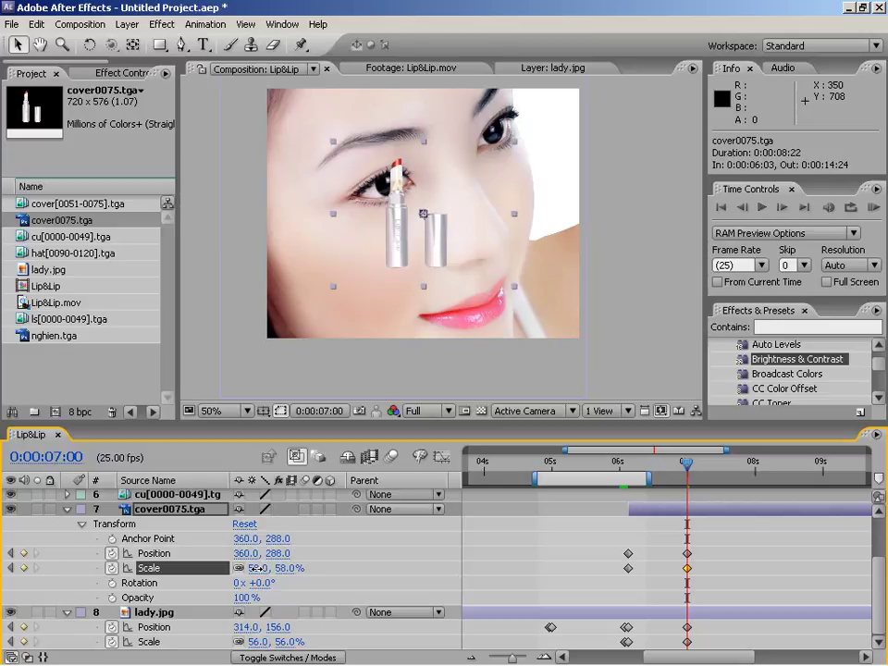
{"action": "left_click_drag", "start_coordinate": [422, 245], "coordinate": [360, 283]}
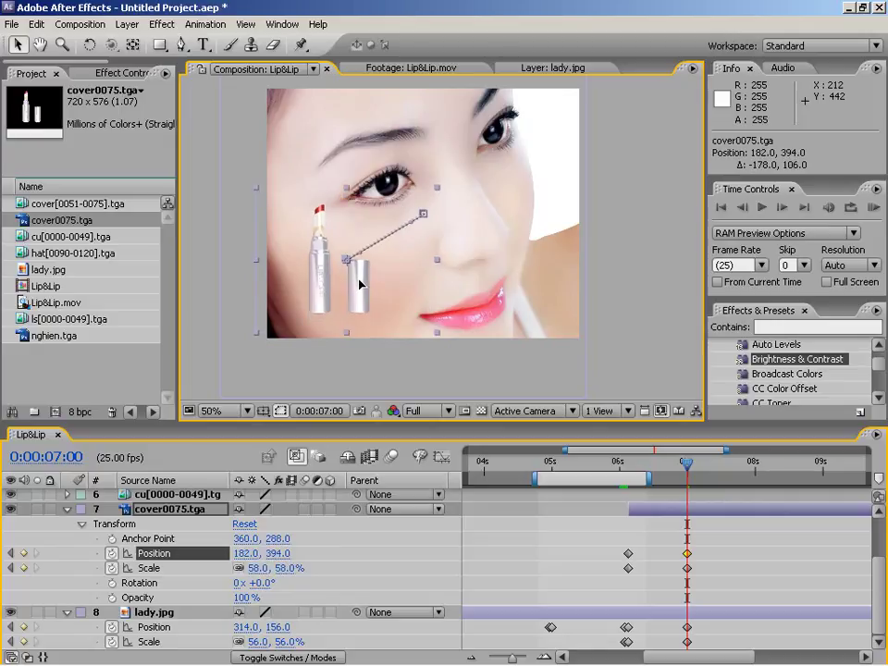
{"action": "left_click", "coordinate": [263, 410]}
{"action": "left_click_drag", "start_coordinate": [355, 292], "coordinate": [351, 292]}
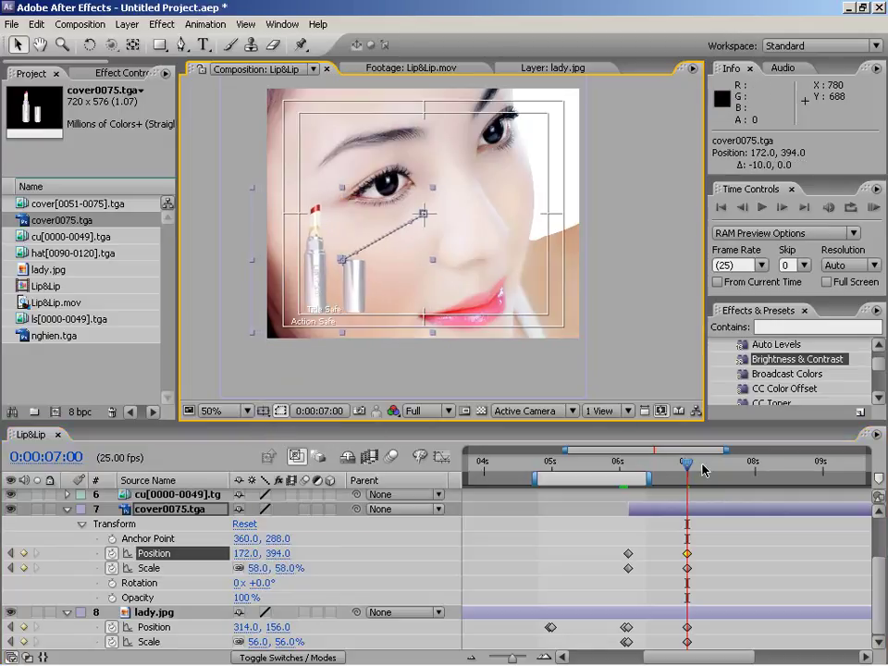
RAM preview the work area from 0:00:04:02 to 0:00:07:19 and compare with the reference footage up to 0:00:08:18
{"action": "left_click_drag", "start_coordinate": [569, 483], "coordinate": [745, 480]}
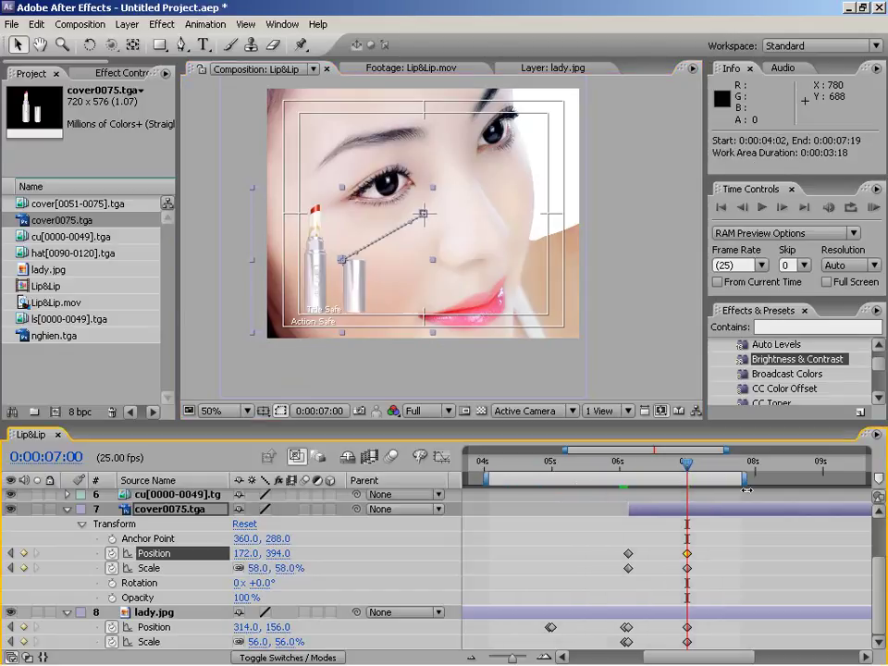
{"action": "left_click", "coordinate": [880, 206]}
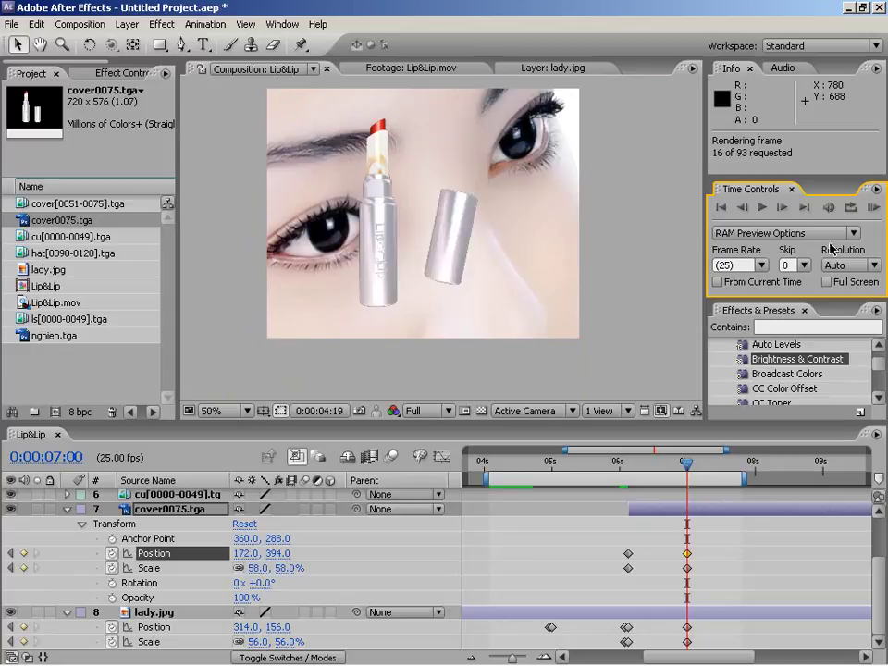
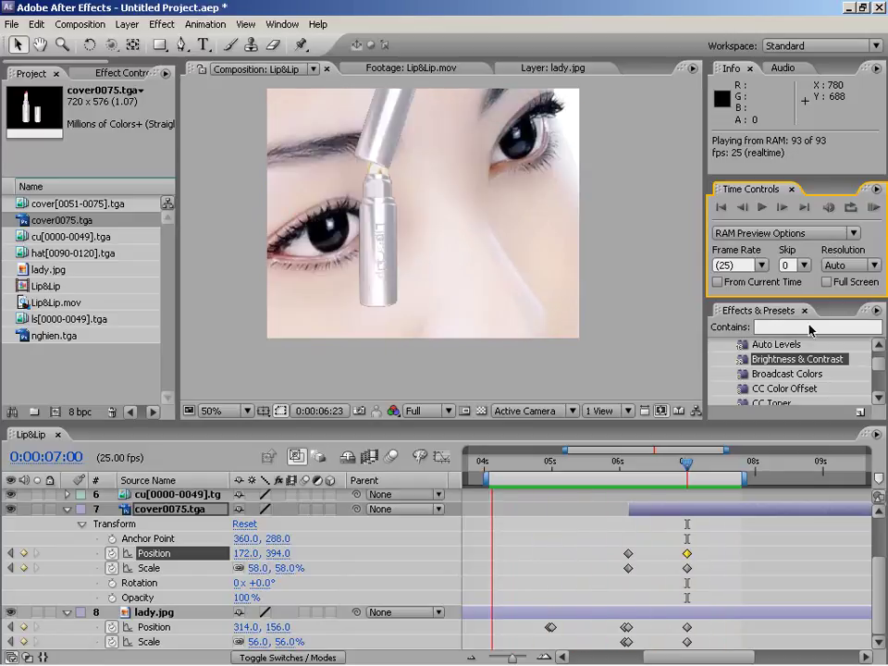
{"action": "left_click", "coordinate": [411, 67]}
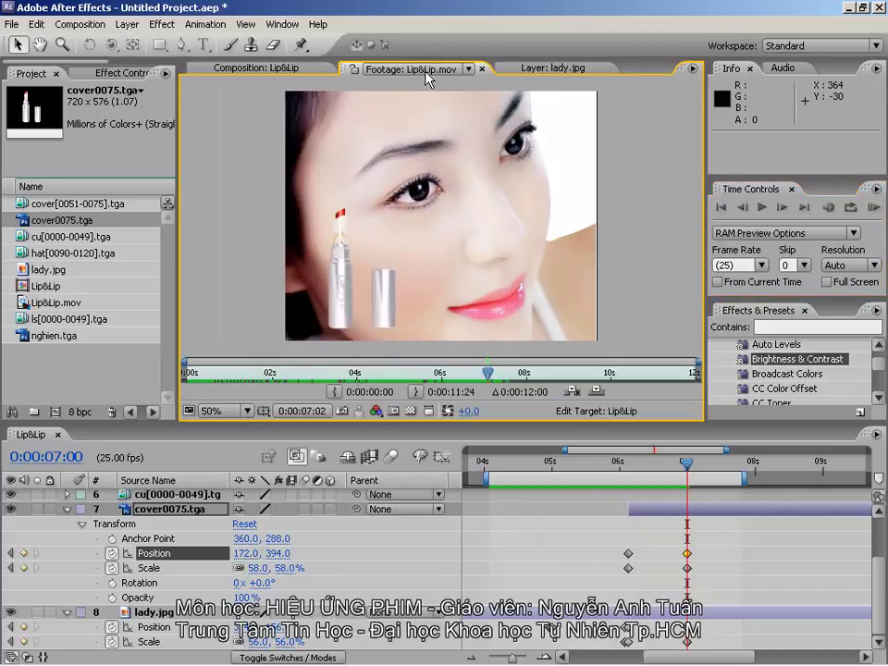
{"action": "left_click_drag", "start_coordinate": [488, 373], "coordinate": [557, 382]}
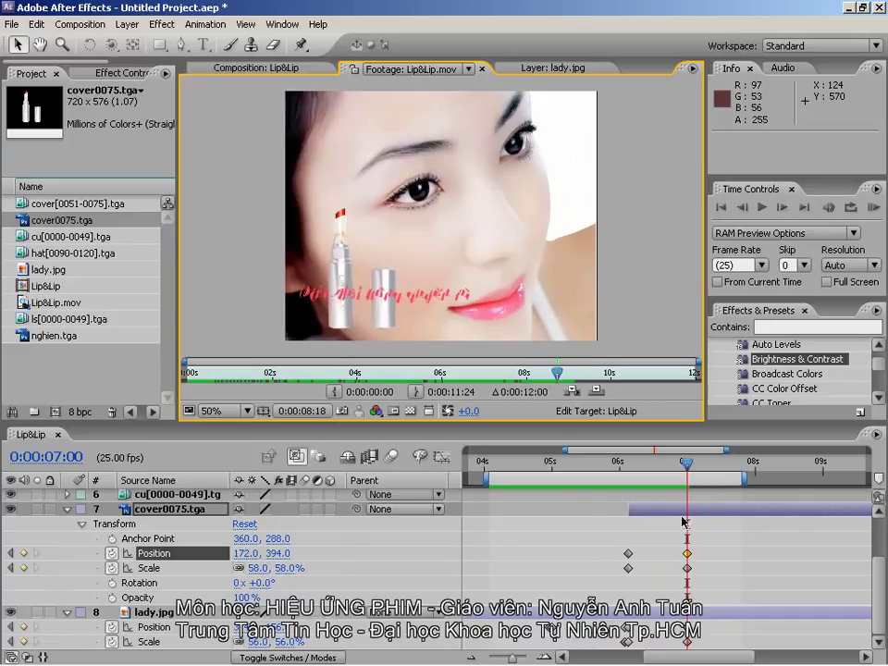
Add the text "Nét môi hồng quyến rũ" across the lower part of the Lip&Lip composition at 0:00:07:00
{"action": "left_click", "coordinate": [66, 509]}
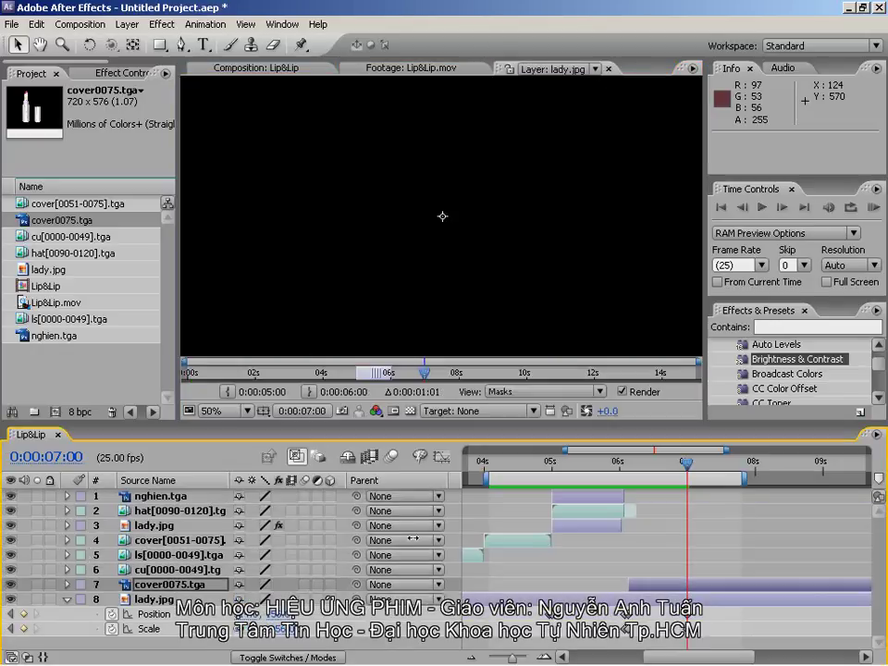
{"action": "left_click", "coordinate": [290, 70]}
{"action": "left_click", "coordinate": [202, 44]}
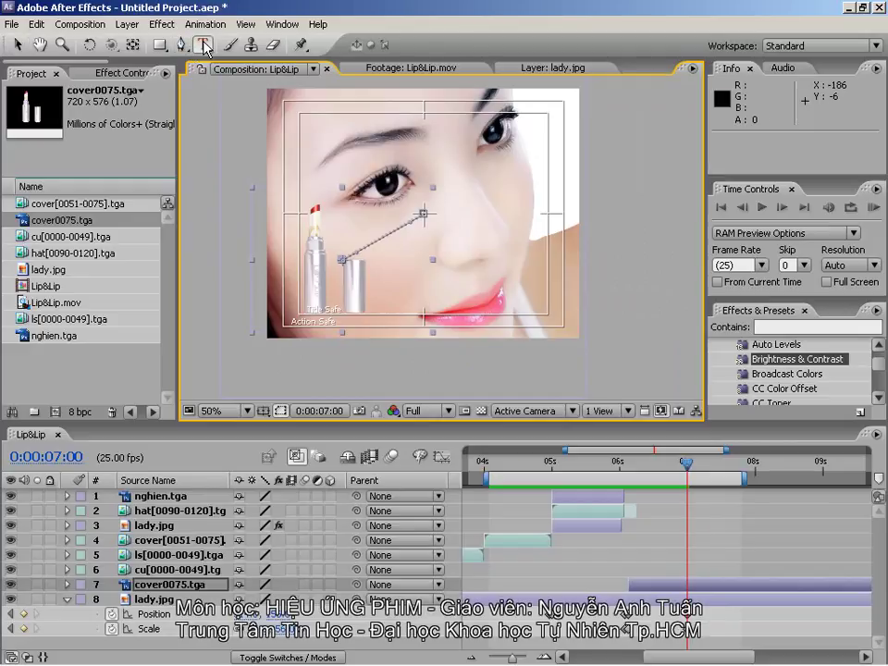
{"action": "left_click", "coordinate": [330, 285]}
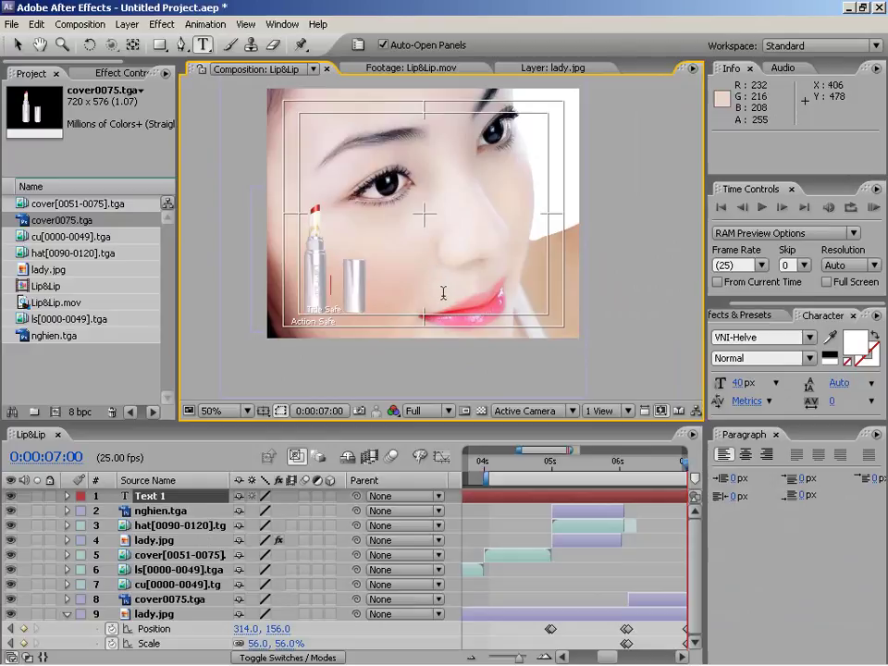
{"action": "type", "text": "N"}
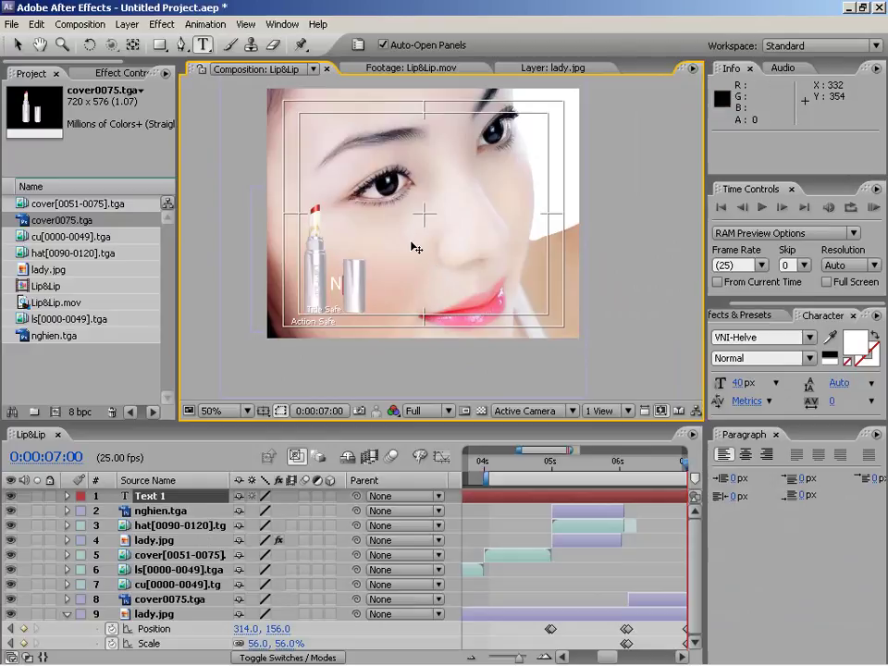
{"action": "type", "text": "ei mo"}
{"action": "type", "text": "ôi hồn"}
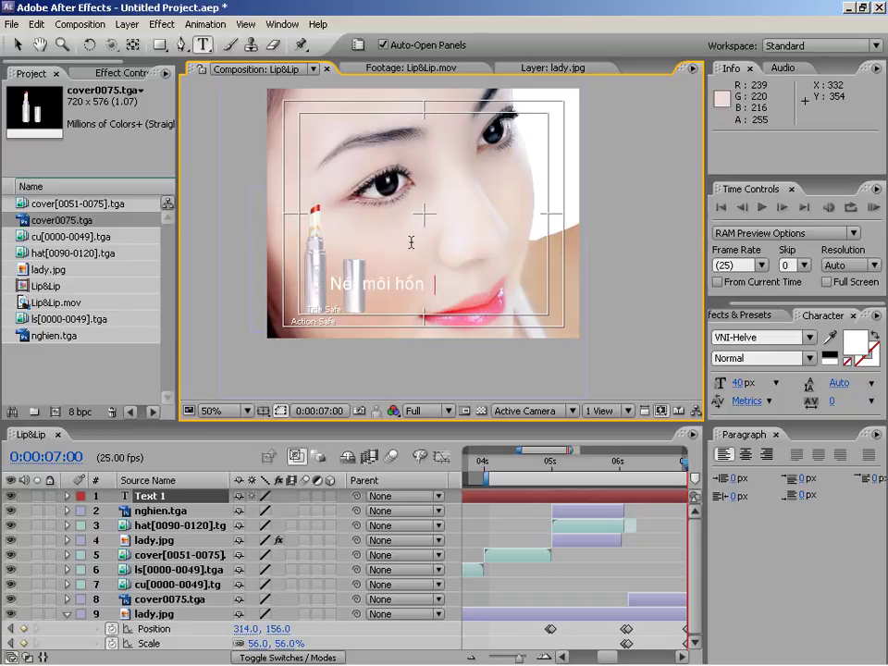
{"action": "type", "text": "g qyến r"}
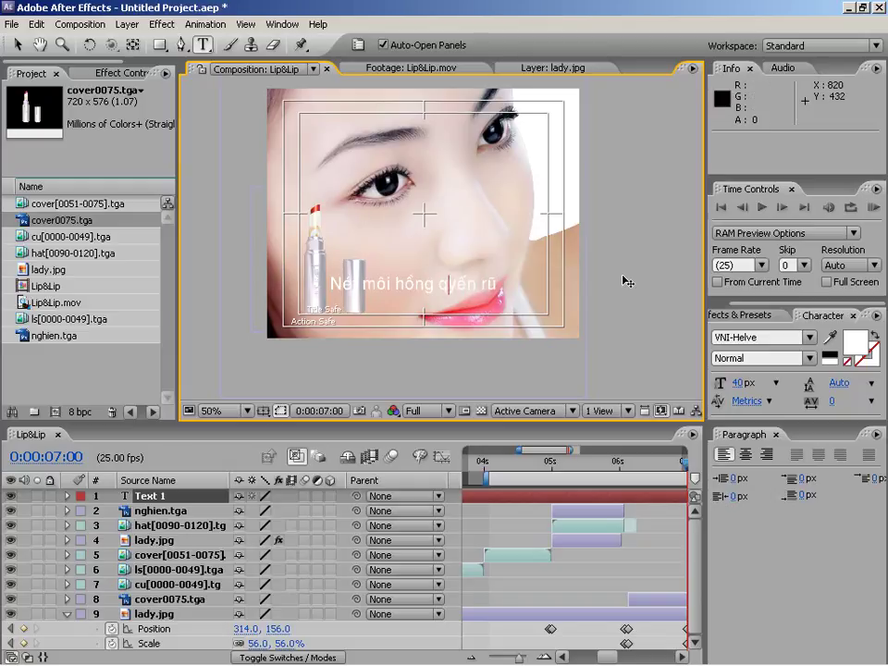
{"action": "left_click", "coordinate": [15, 46]}
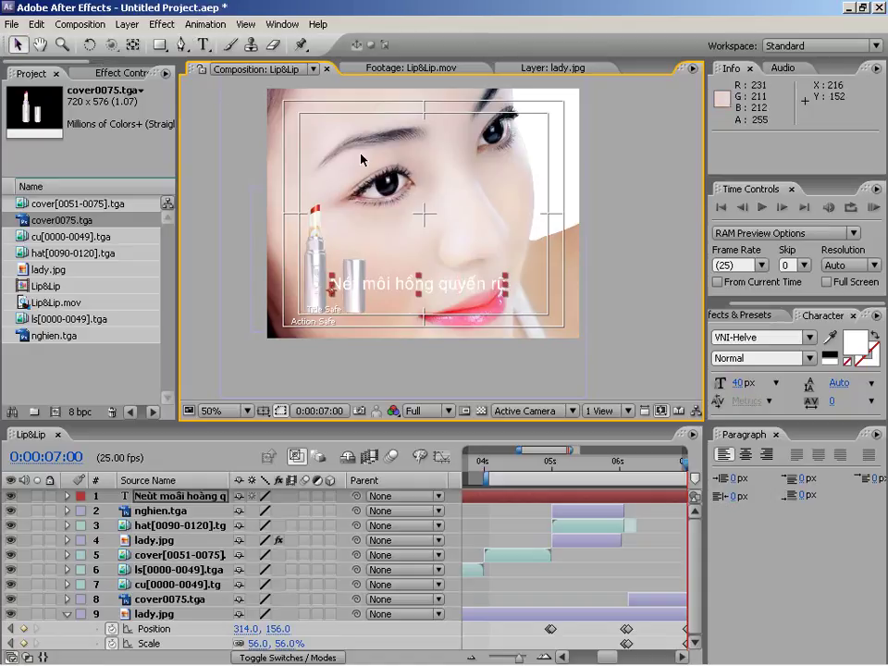
Set the slogan text's font to VNI-Ariston and move it to about Position 60, 472
{"action": "left_click", "coordinate": [807, 338]}
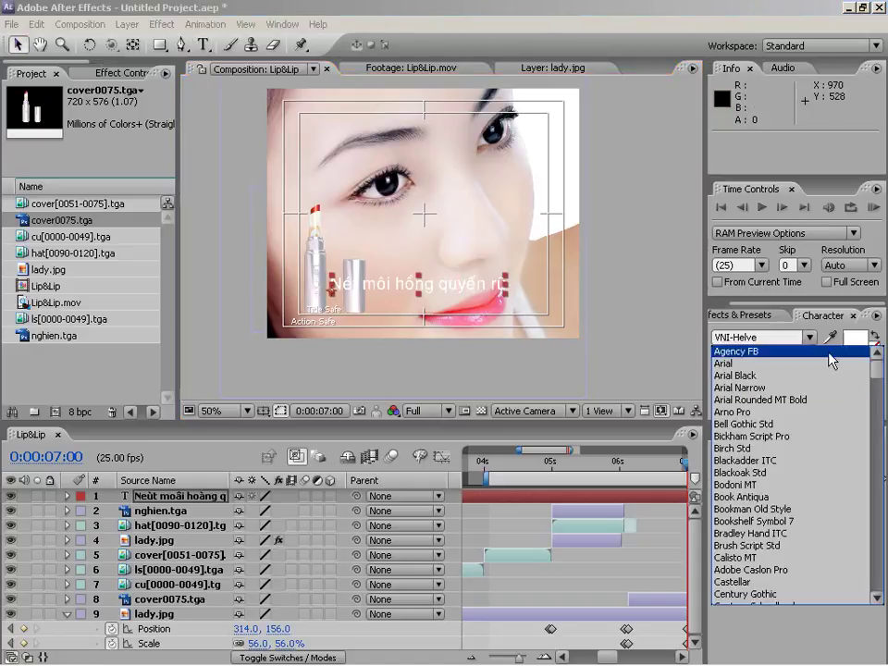
{"action": "left_click_drag", "start_coordinate": [879, 374], "coordinate": [878, 500]}
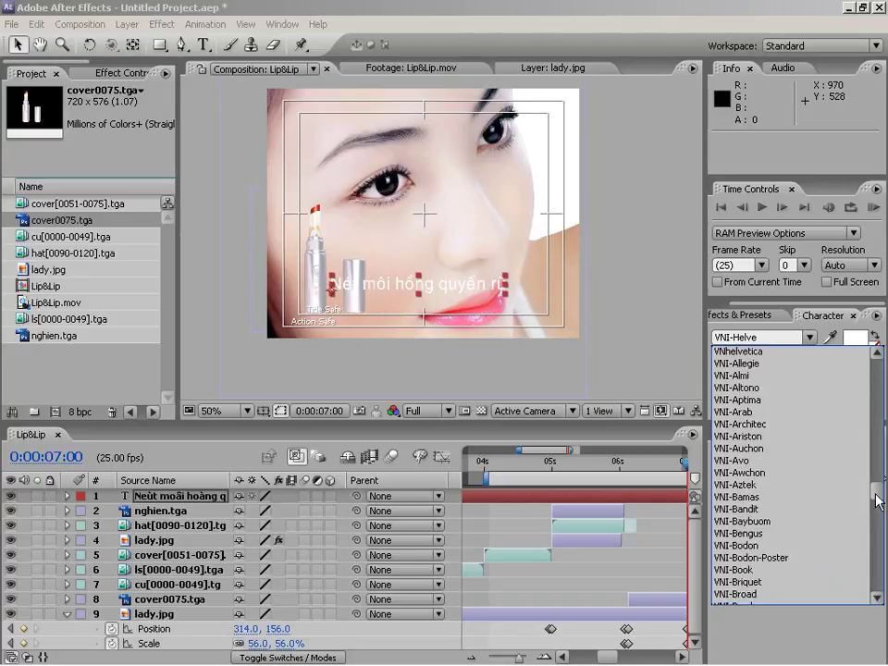
{"action": "left_click", "coordinate": [765, 436]}
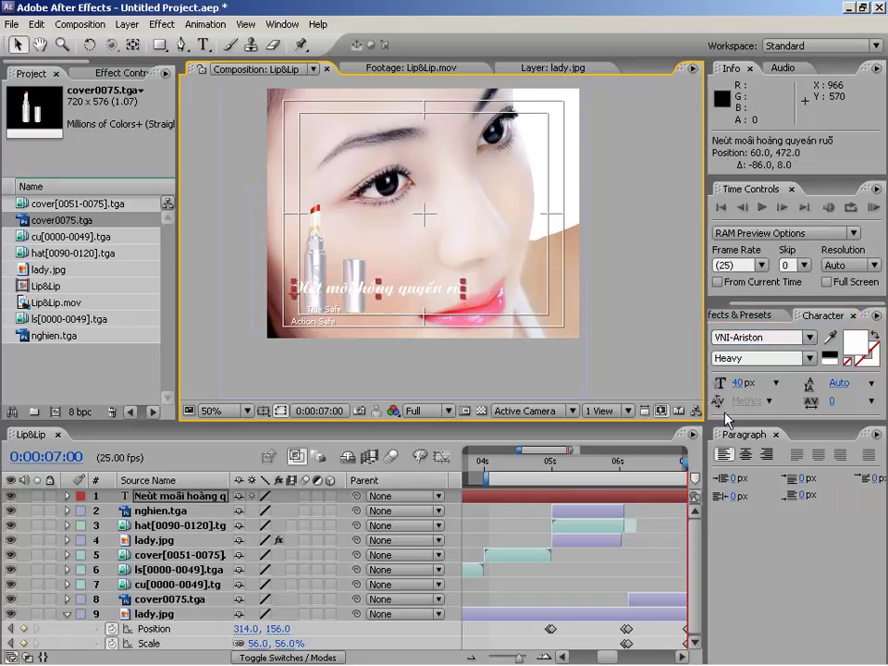
Recolour the slogan with pink F7586D sampled from the lips and reposition it to about Position 40, 484
{"action": "key", "text": "period"}
{"action": "left_click_drag", "start_coordinate": [418, 307], "coordinate": [544, 251]}
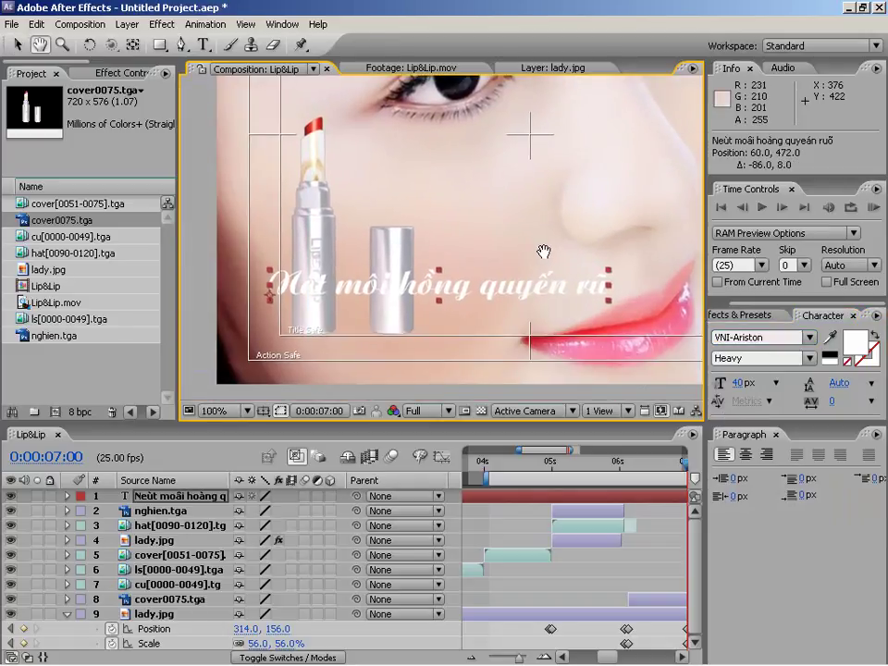
{"action": "left_click_drag", "start_coordinate": [518, 296], "coordinate": [508, 296]}
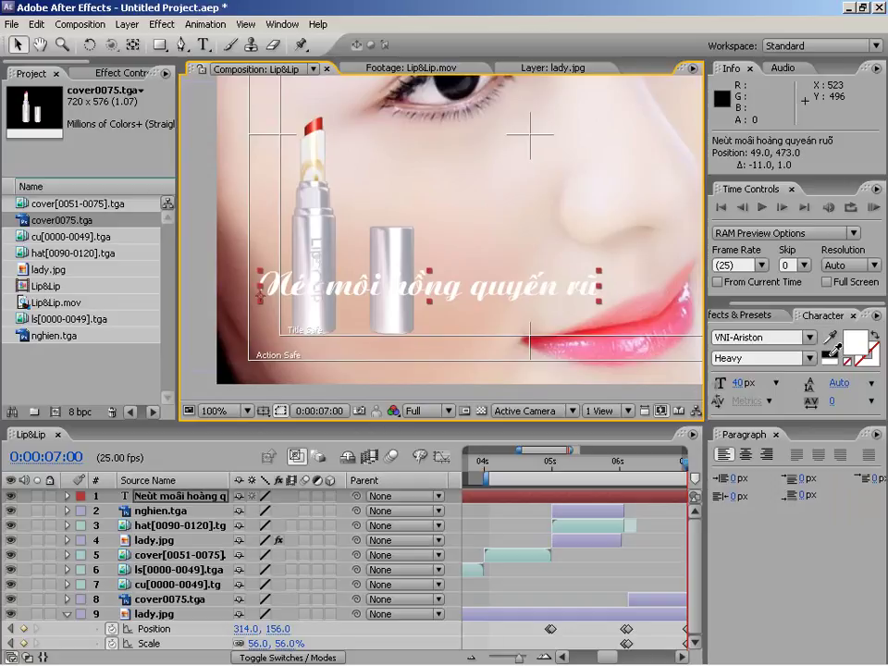
{"action": "left_click", "coordinate": [855, 356]}
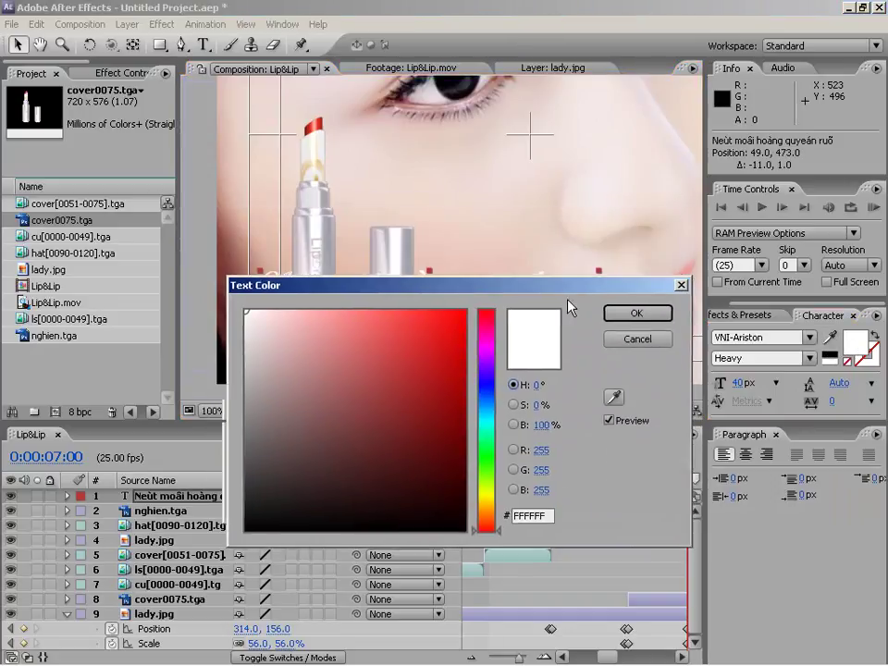
{"action": "left_click_drag", "start_coordinate": [567, 285], "coordinate": [579, 358]}
{"action": "left_click", "coordinate": [624, 469]}
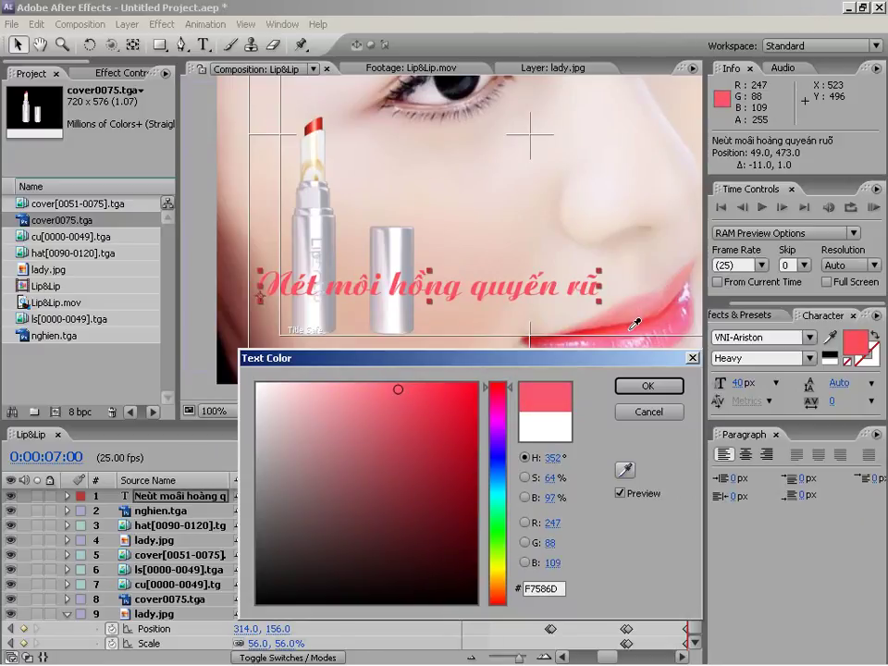
{"action": "left_click", "coordinate": [635, 324]}
{"action": "left_click", "coordinate": [649, 385]}
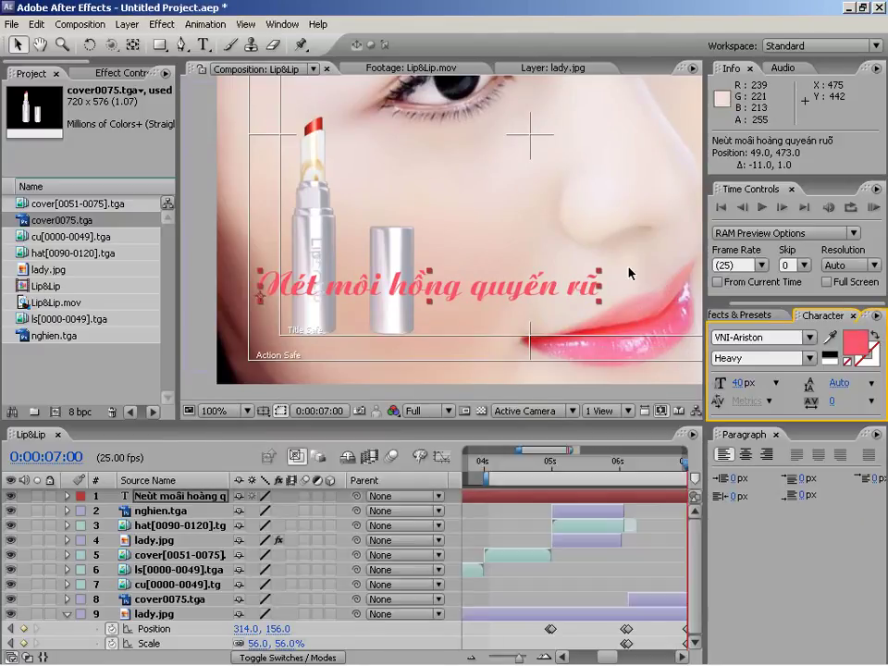
{"action": "left_click_drag", "start_coordinate": [537, 296], "coordinate": [527, 305]}
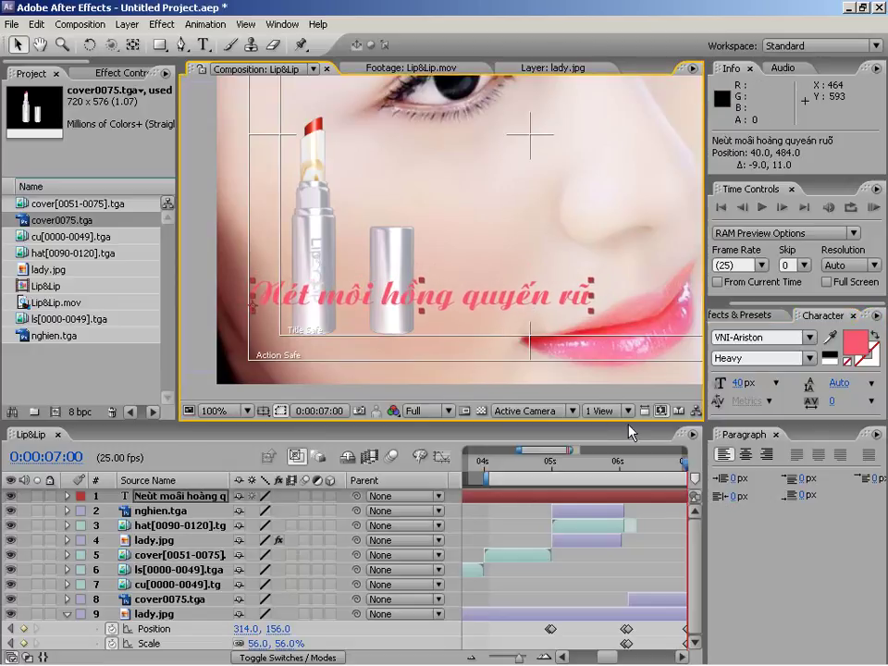
Trim the slogan text layer so that it starts at 0:00:07:00
{"action": "left_click", "coordinate": [774, 434]}
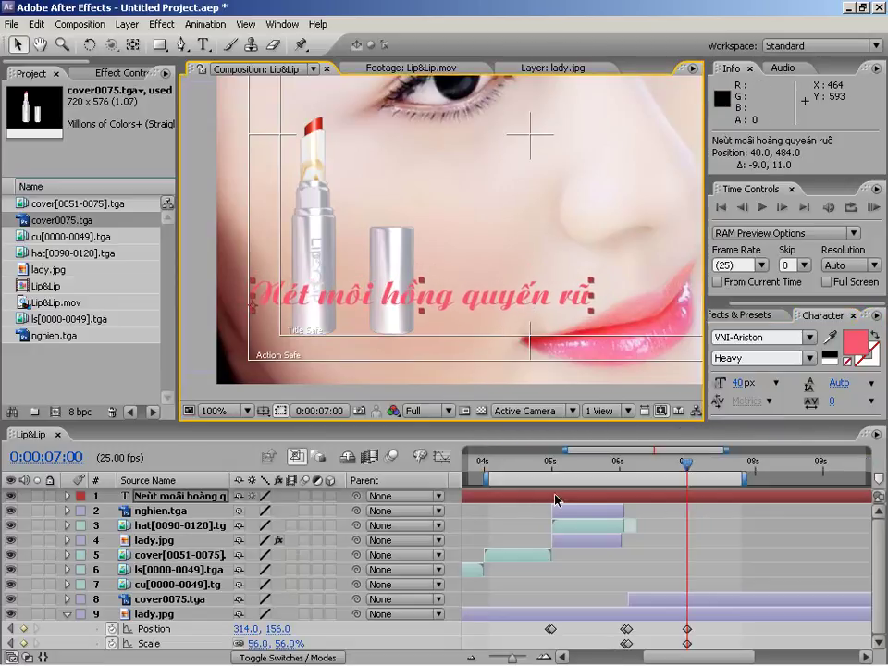
{"action": "left_click", "coordinate": [685, 504]}
{"action": "key", "text": "alt+bracketleft"}
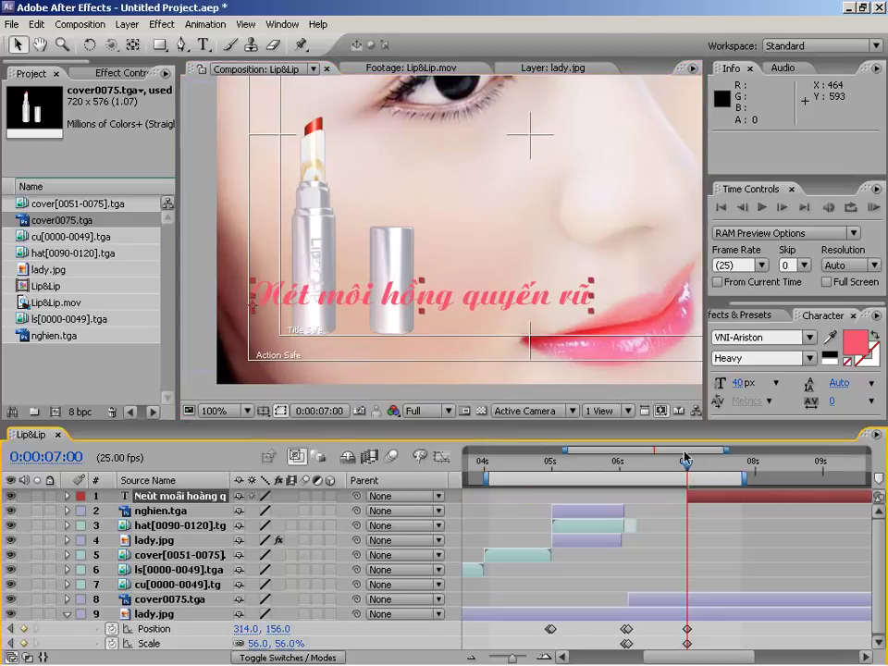
{"action": "mouse_move", "coordinate": [686, 465]}
{"action": "left_mouse_down"}
{"action": "mouse_move", "coordinate": [666, 465]}
{"action": "mouse_move", "coordinate": [689, 472]}
{"action": "left_mouse_up"}
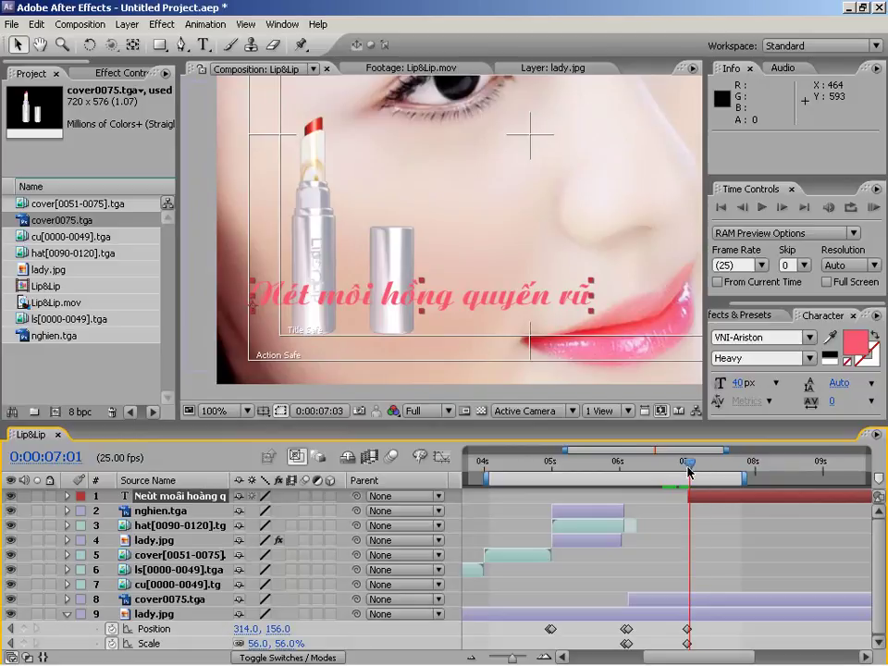
{"action": "key", "text": "Page_Up"}
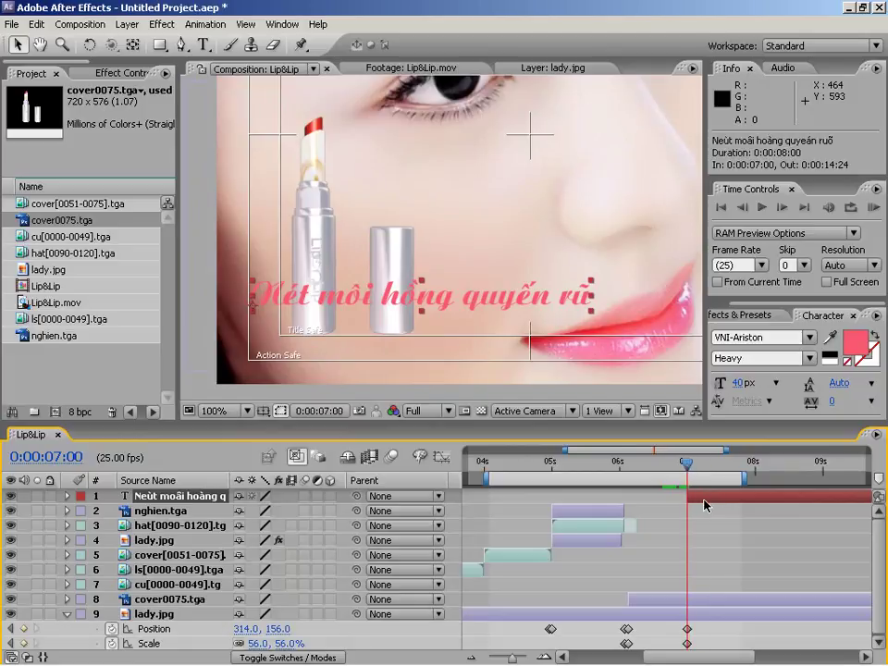
Apply the Wave Warp effect from the Distort category to the slogan text layer
{"action": "left_click", "coordinate": [740, 315]}
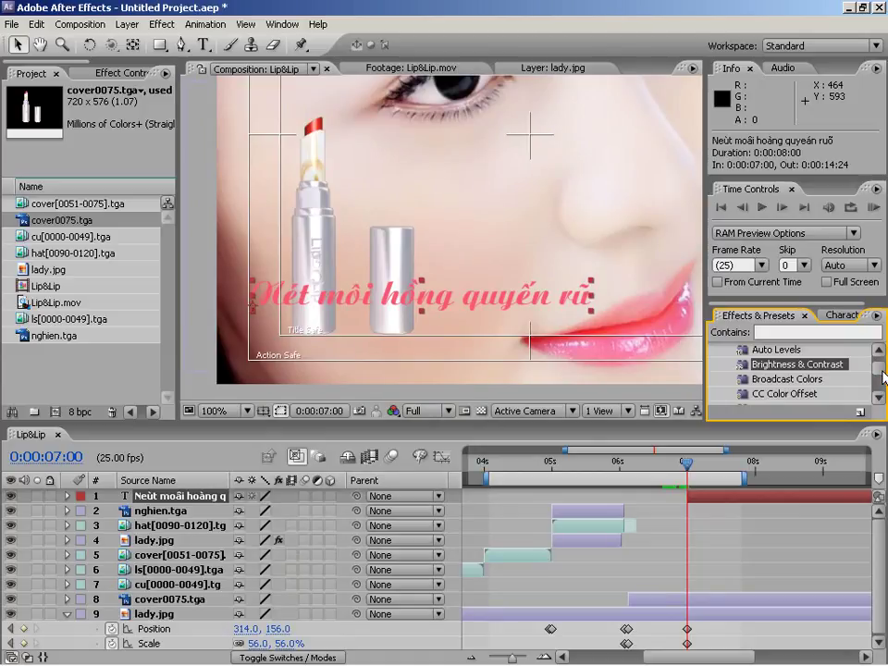
{"action": "scroll", "coordinate": [883, 376], "scroll_direction": "down", "scroll_amount": 6}
{"action": "scroll", "coordinate": [883, 374], "scroll_direction": "up", "scroll_amount": 10}
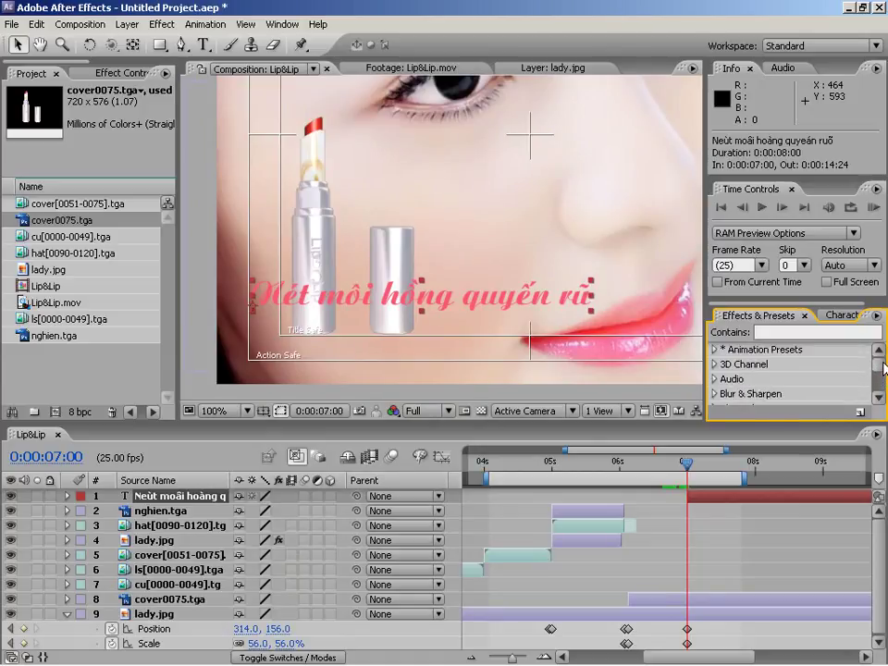
{"action": "scroll", "coordinate": [883, 392], "scroll_direction": "down", "scroll_amount": 4}
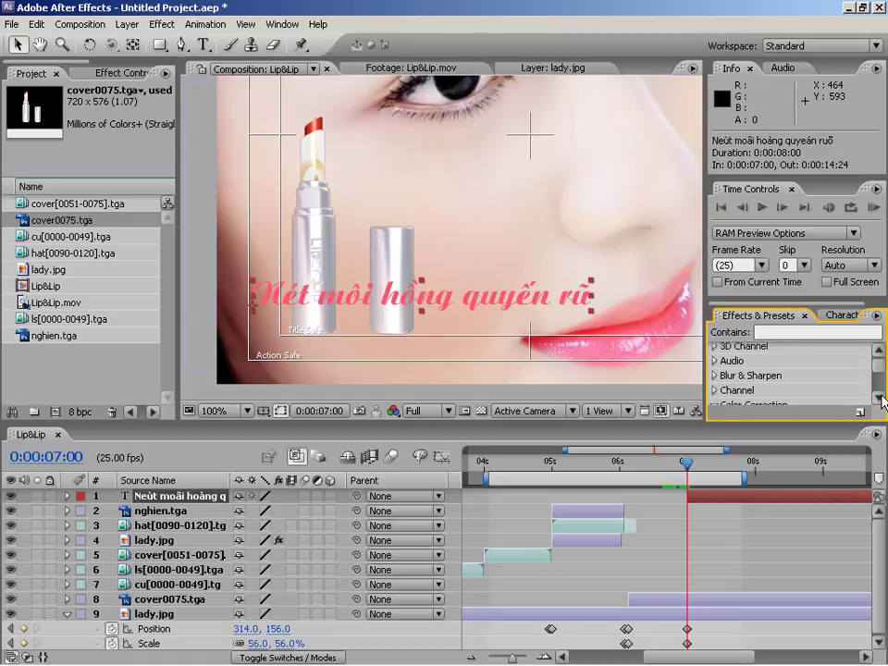
{"action": "left_click", "coordinate": [715, 368]}
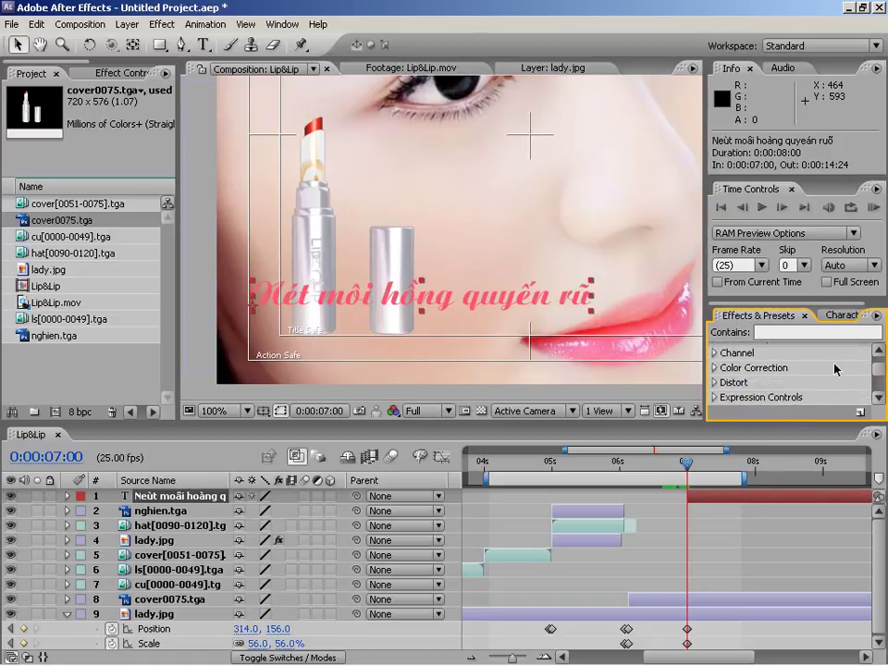
{"action": "left_click", "coordinate": [718, 383]}
{"action": "scroll", "coordinate": [879, 396], "scroll_direction": "down", "scroll_amount": 5}
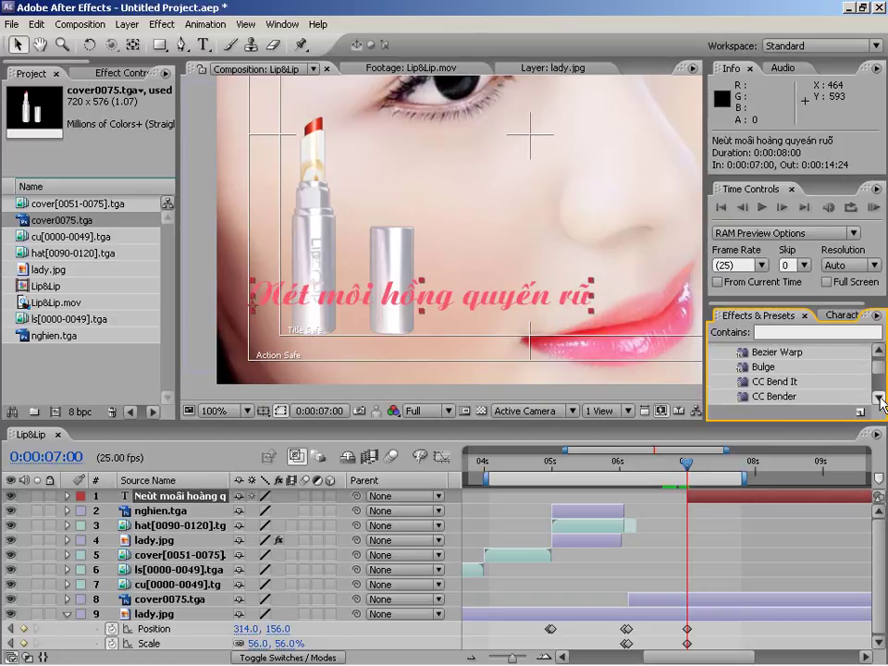
{"action": "scroll", "coordinate": [881, 399], "scroll_direction": "down", "scroll_amount": 5}
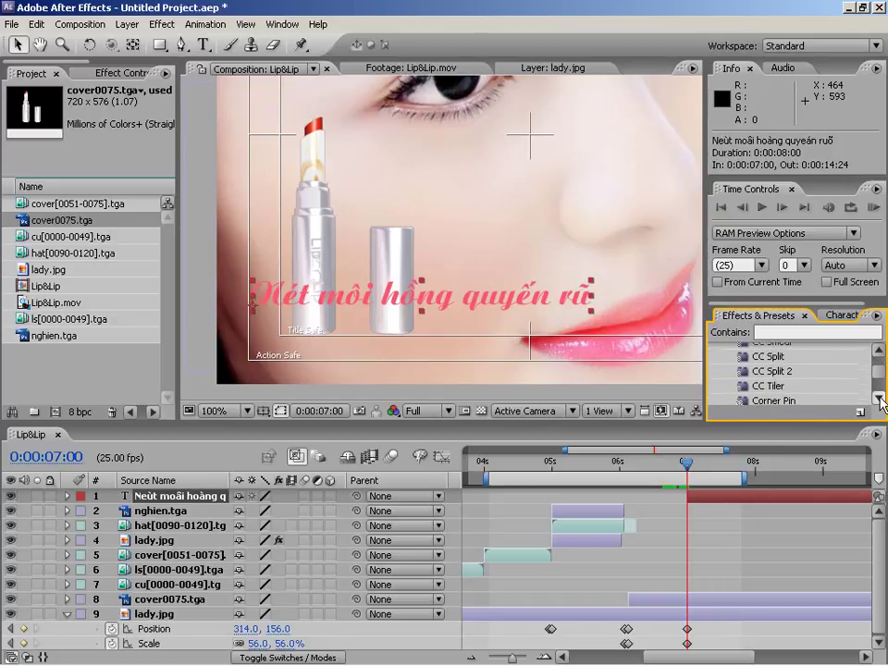
{"action": "scroll", "coordinate": [880, 400], "scroll_direction": "down", "scroll_amount": 5}
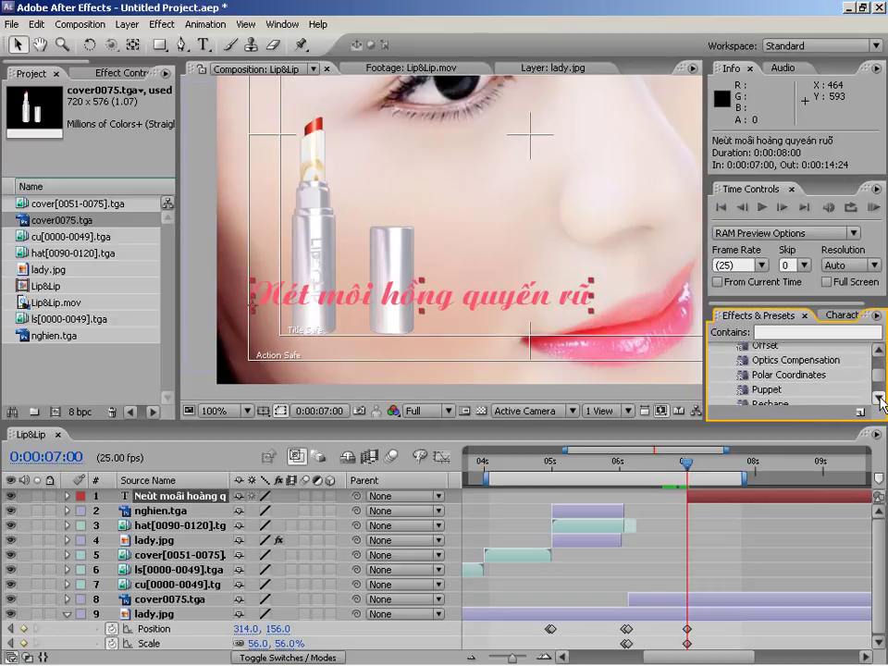
{"action": "scroll", "coordinate": [881, 399], "scroll_direction": "down", "scroll_amount": 5}
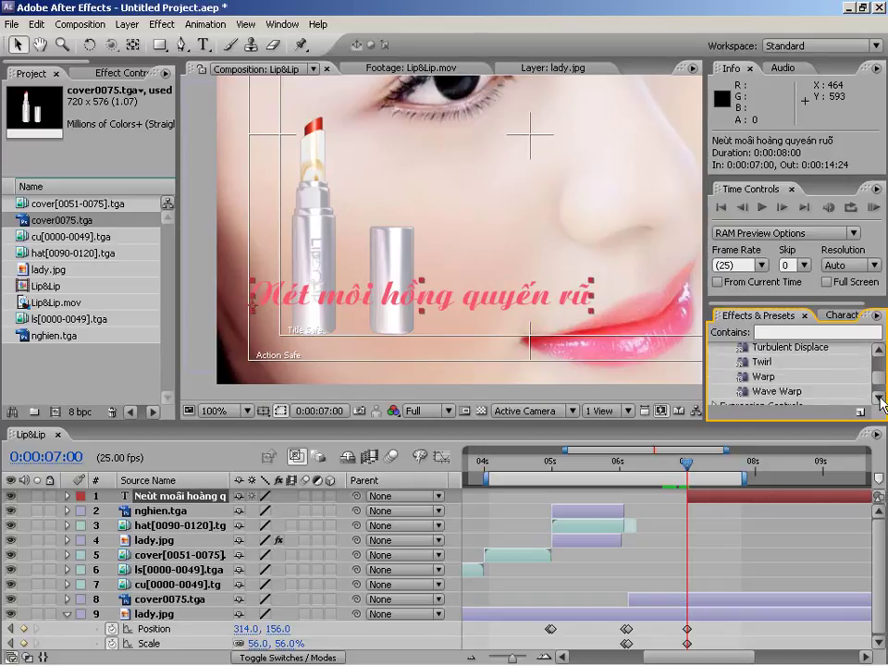
{"action": "double_click", "coordinate": [791, 386]}
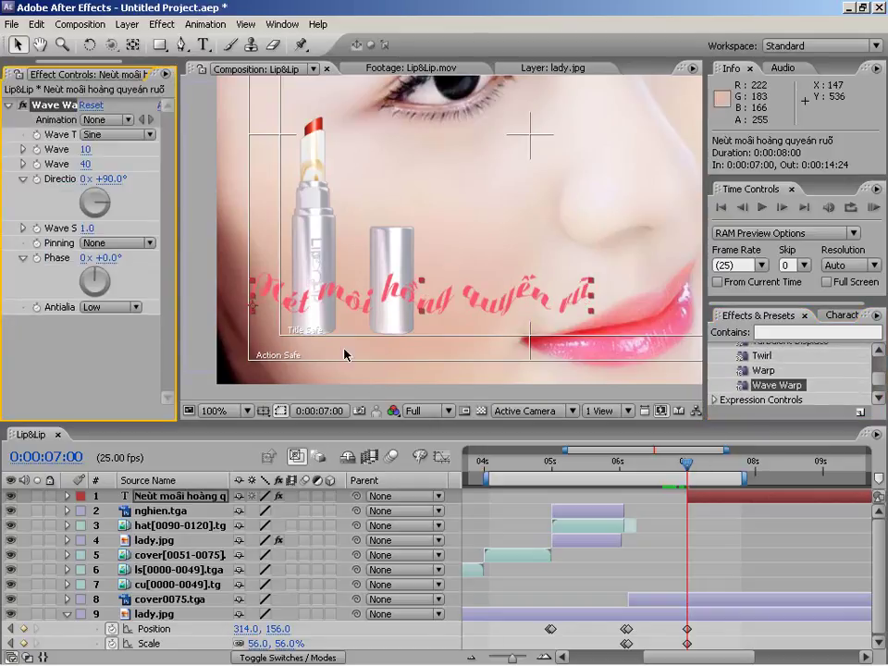
Set the slogan's Wave Warp to Wave Height 0 and Wave Width 1, and check it around 0:00:07:00
{"action": "left_click", "coordinate": [85, 151]}
{"action": "type", "text": "0"}
{"action": "key", "text": "Return"}
{"action": "left_click", "coordinate": [84, 165]}
{"action": "type", "text": "1"}
{"action": "key", "text": "Return"}
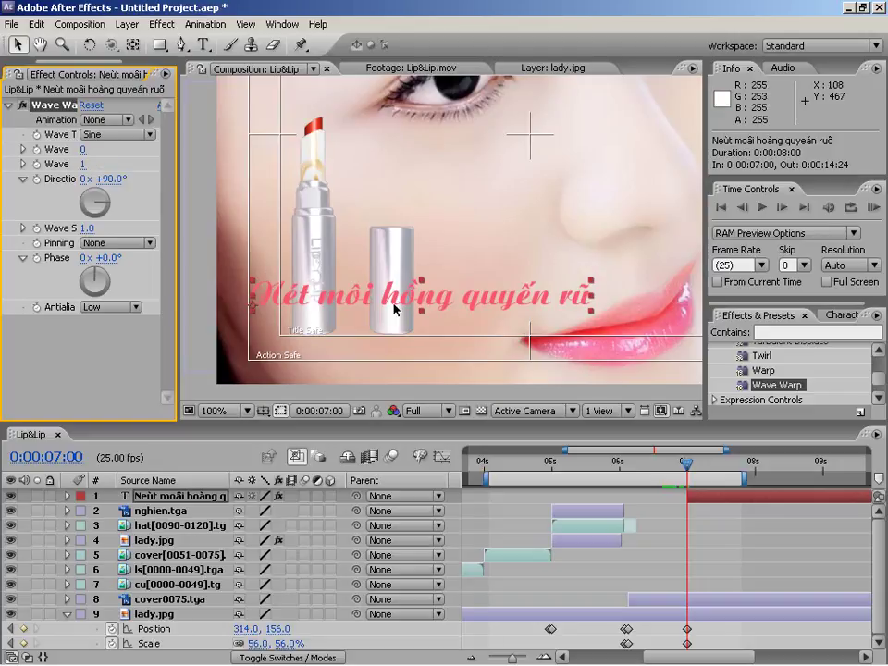
{"action": "left_click_drag", "start_coordinate": [688, 475], "coordinate": [695, 475]}
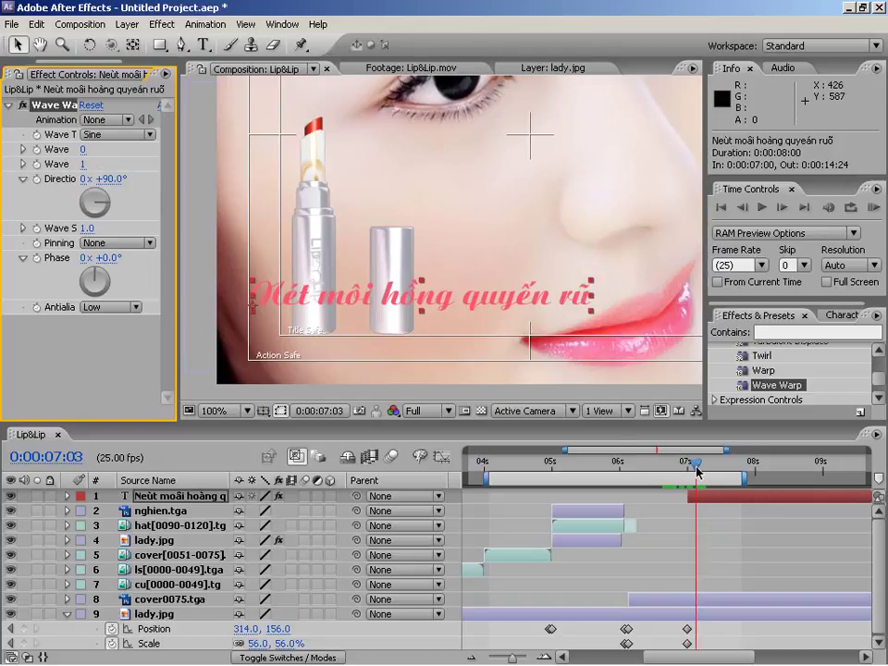
{"action": "key", "text": "j"}
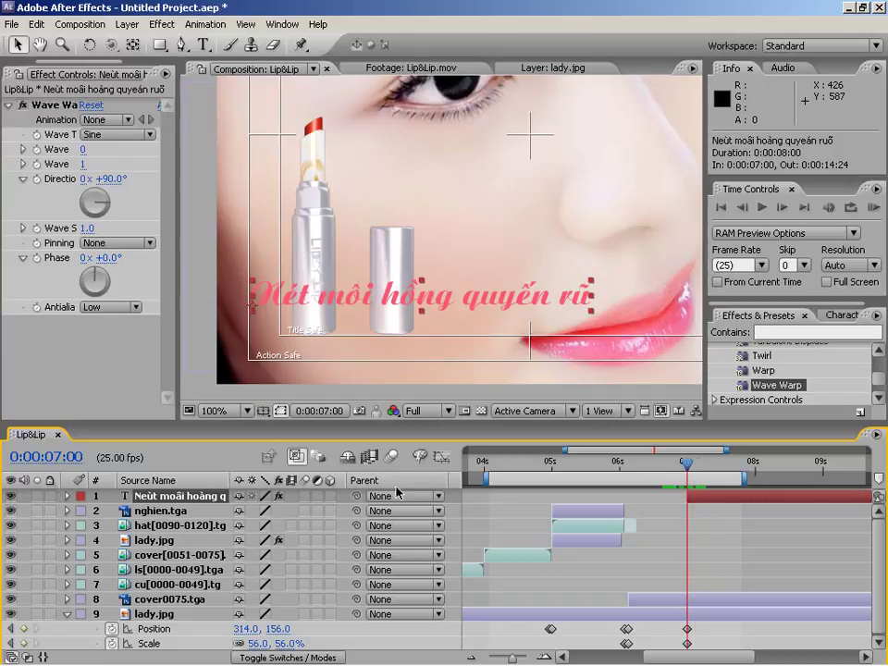
Start keyframing the slogan's Wave Height and Wave Width in the Wave Warp effect at 0:00:07:00
{"action": "left_click", "coordinate": [68, 498]}
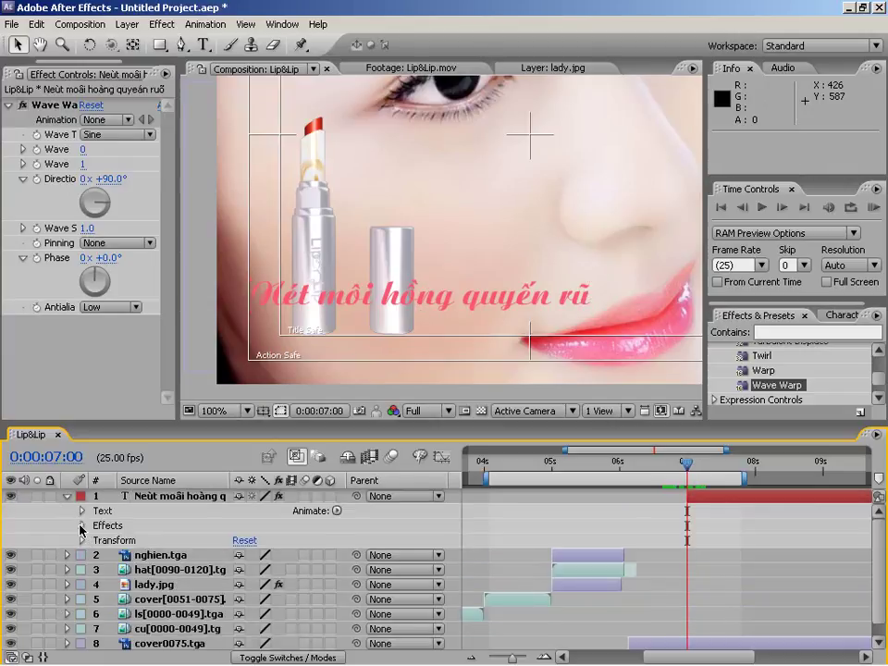
{"action": "left_click", "coordinate": [81, 525]}
{"action": "left_click", "coordinate": [98, 541]}
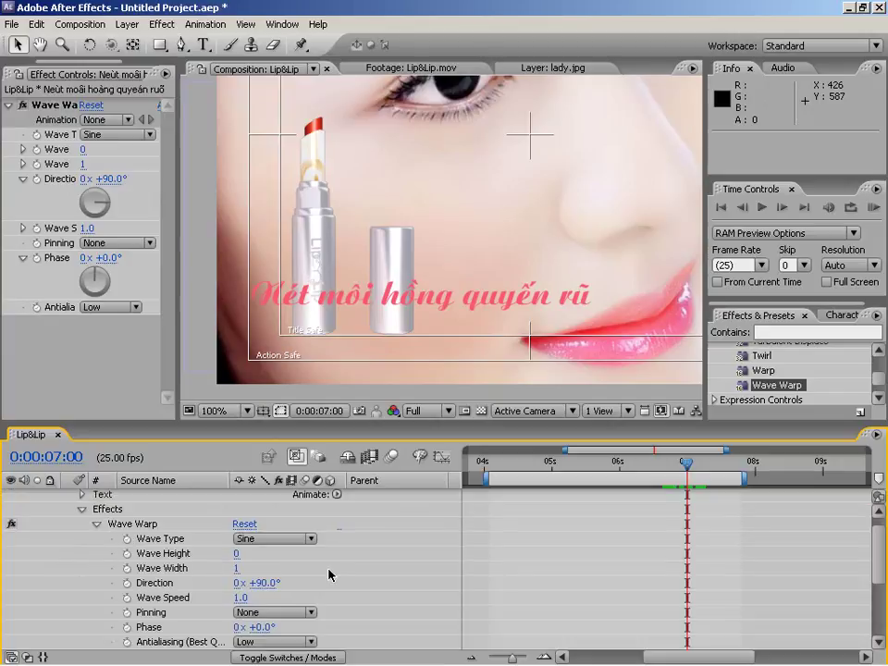
{"action": "left_click", "coordinate": [127, 553]}
{"action": "left_click", "coordinate": [128, 568]}
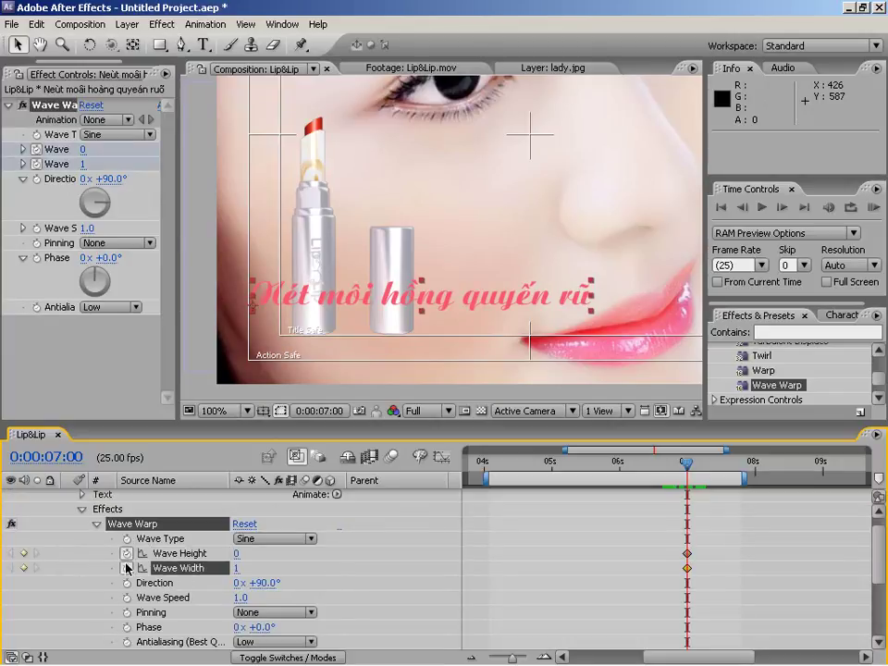
Add Wave Height 0 and Wave Width 1 keyframes for the slogan at 0:00:08:00
{"action": "left_click_drag", "start_coordinate": [883, 574], "coordinate": [883, 558]}
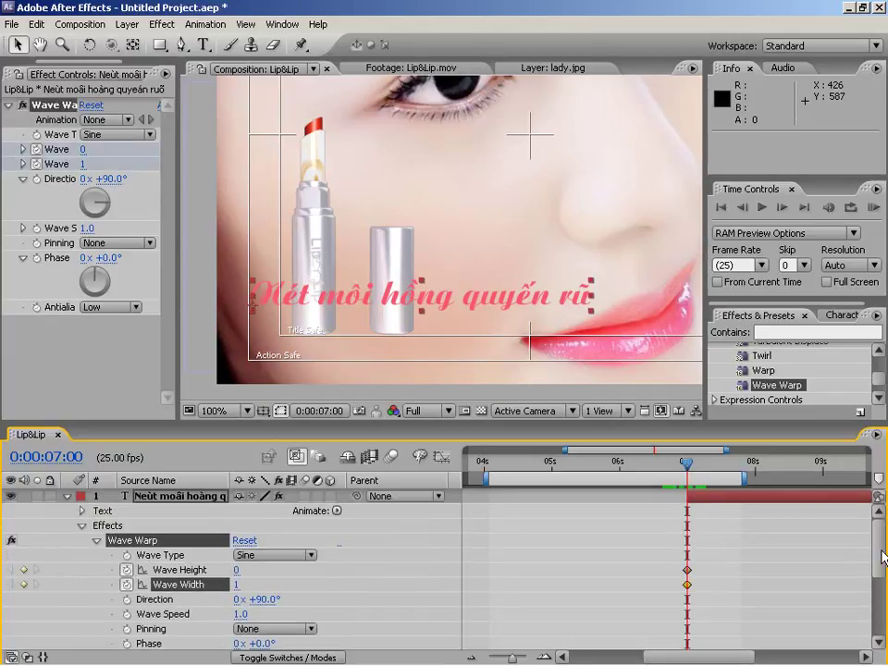
{"action": "left_click", "coordinate": [756, 479]}
{"action": "left_click", "coordinate": [23, 569]}
{"action": "left_click", "coordinate": [23, 584]}
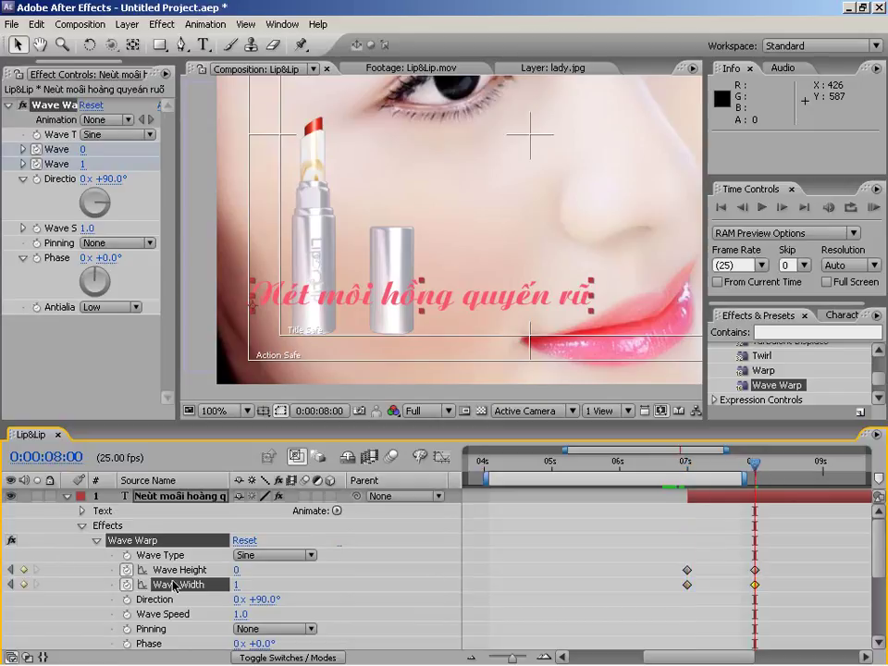
At 0:00:07:00, set Wave Height to 32 and Wave Width to 7, with Wave Speed 1.4, Direction 109° and Phase 98°, and scrub the result
{"action": "left_click", "coordinate": [12, 573]}
{"action": "left_click_drag", "start_coordinate": [236, 570], "coordinate": [278, 580]}
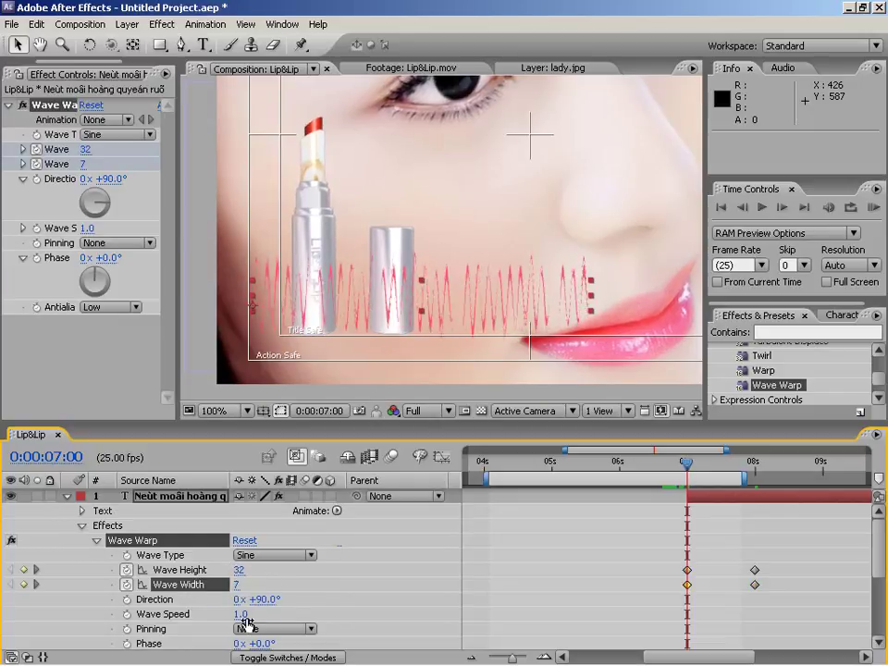
{"action": "left_click_drag", "start_coordinate": [247, 623], "coordinate": [345, 639]}
{"action": "mouse_move", "coordinate": [264, 599]}
{"action": "left_mouse_down"}
{"action": "mouse_move", "coordinate": [291, 600]}
{"action": "mouse_move", "coordinate": [279, 600]}
{"action": "left_mouse_up"}
{"action": "left_click_drag", "start_coordinate": [685, 474], "coordinate": [743, 472]}
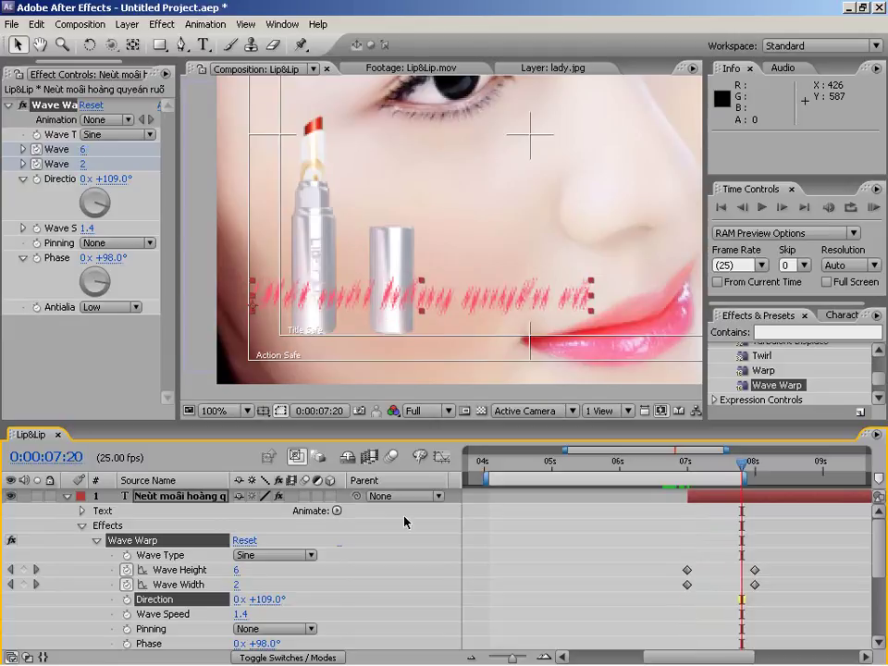
Try the Triangle wave type for the slogan's Wave Warp effect
{"action": "left_click", "coordinate": [292, 558]}
{"action": "left_click", "coordinate": [292, 566]}
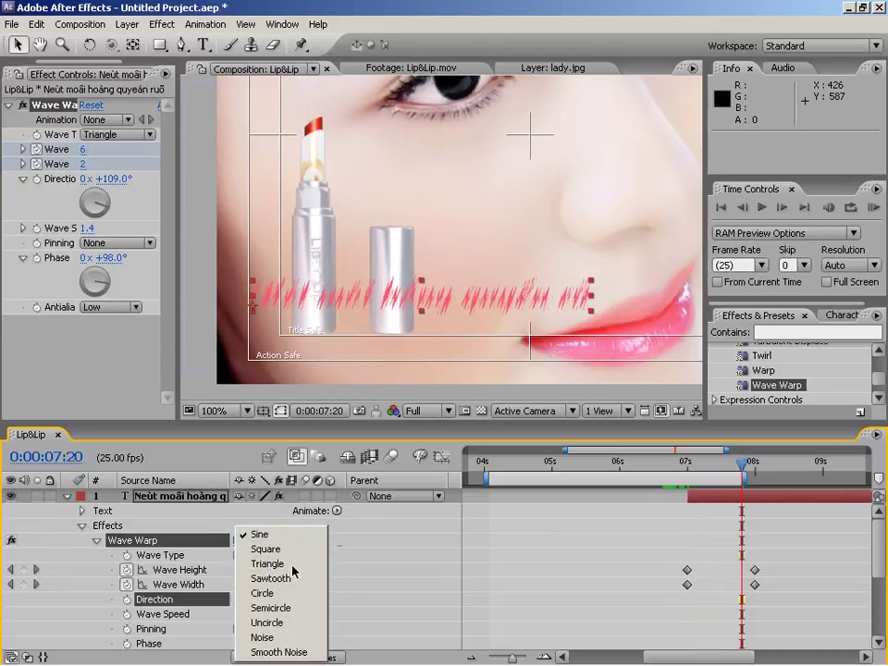
{"action": "left_click", "coordinate": [723, 474]}
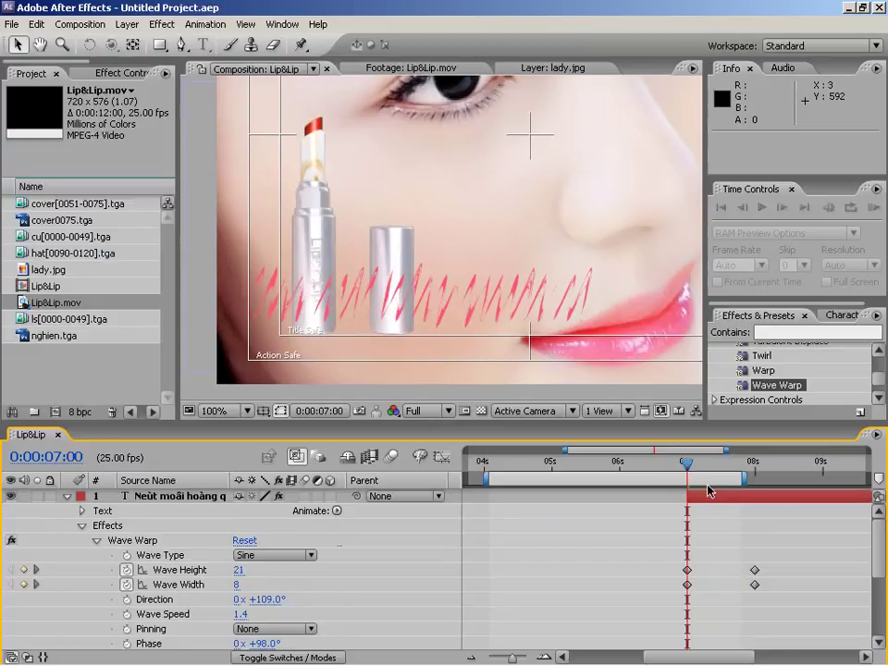
Set the slogan's Wave Warp Phase to 0° and Direction to 90°
{"action": "left_click", "coordinate": [708, 491]}
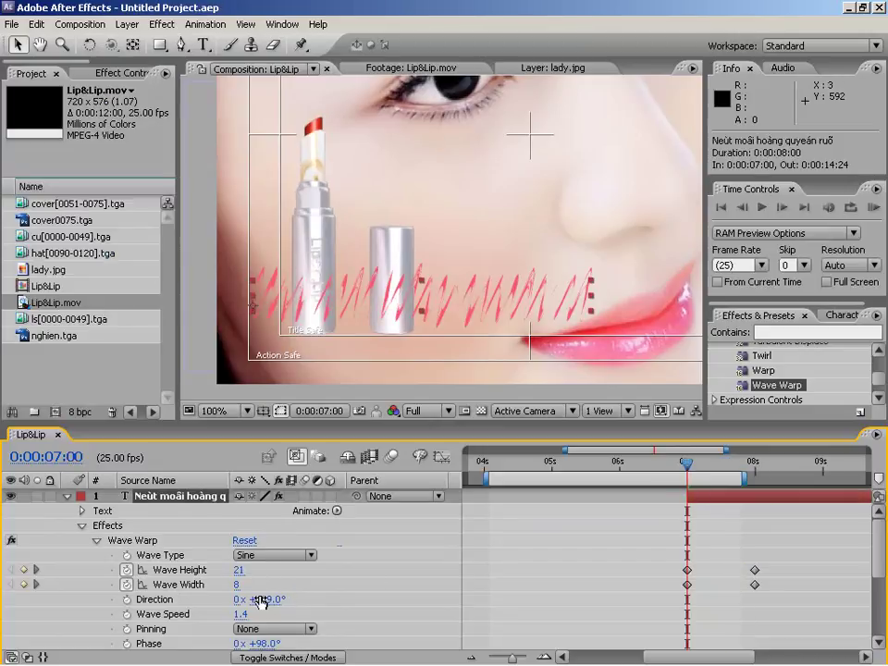
{"action": "left_click", "coordinate": [276, 644]}
{"action": "type", "text": "0"}
{"action": "key", "text": "Return"}
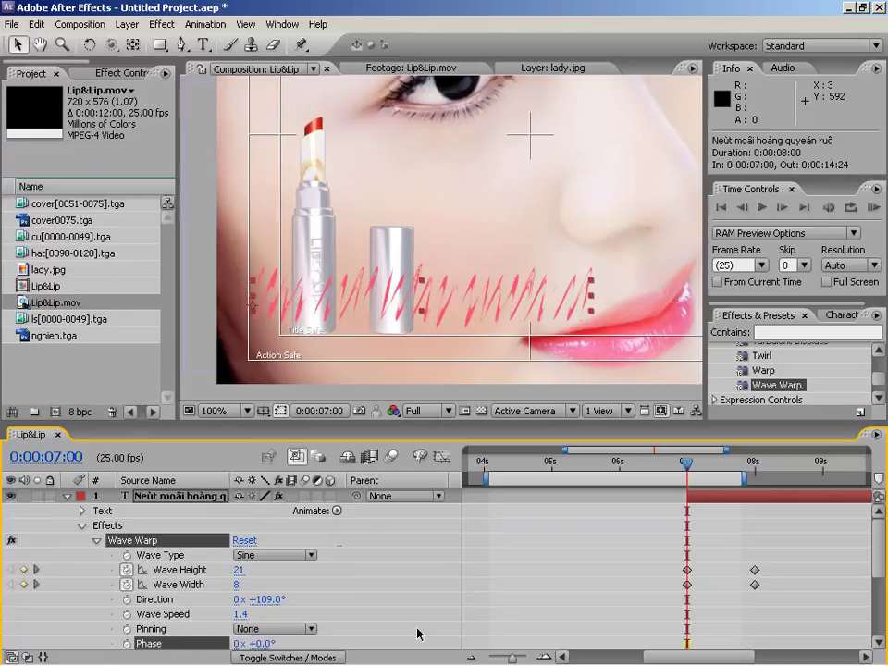
{"action": "left_click", "coordinate": [275, 600]}
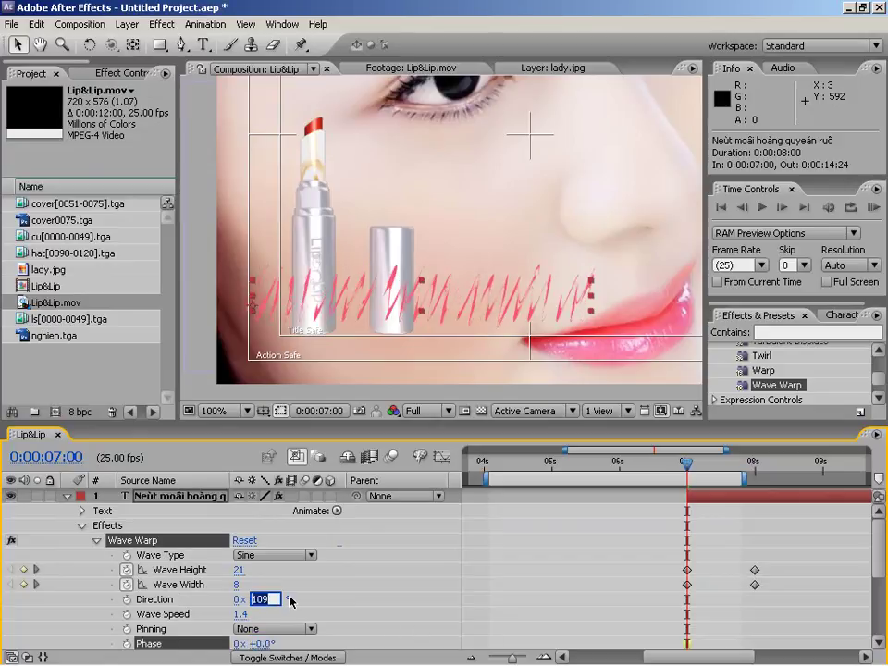
{"action": "type", "text": "90"}
{"action": "key", "text": "Return"}
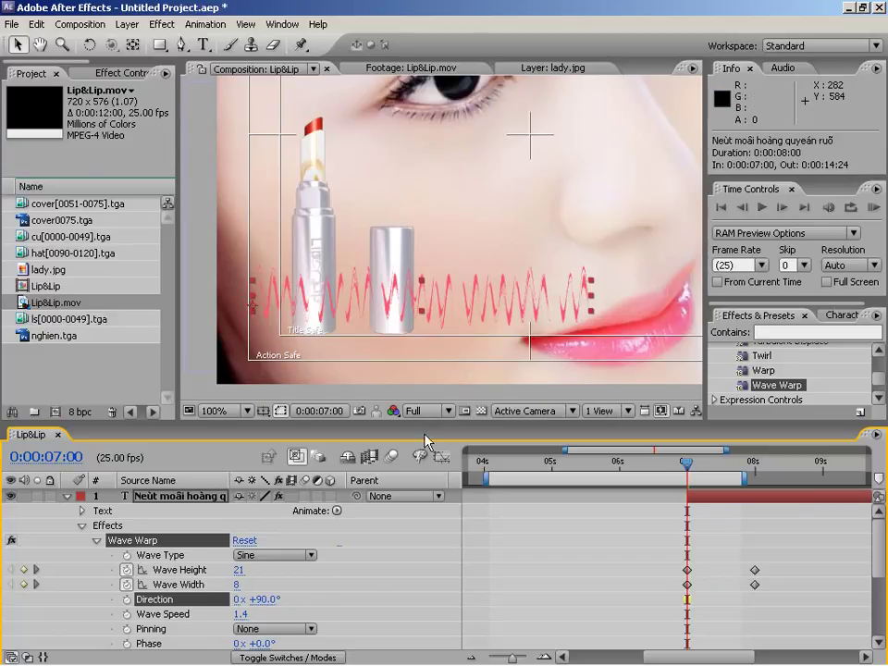
Set the slogan's Wave Speed to 1.0 and try Wave Height 33 with Wave Width 11 at 0:00:07:00
{"action": "left_click", "coordinate": [240, 614]}
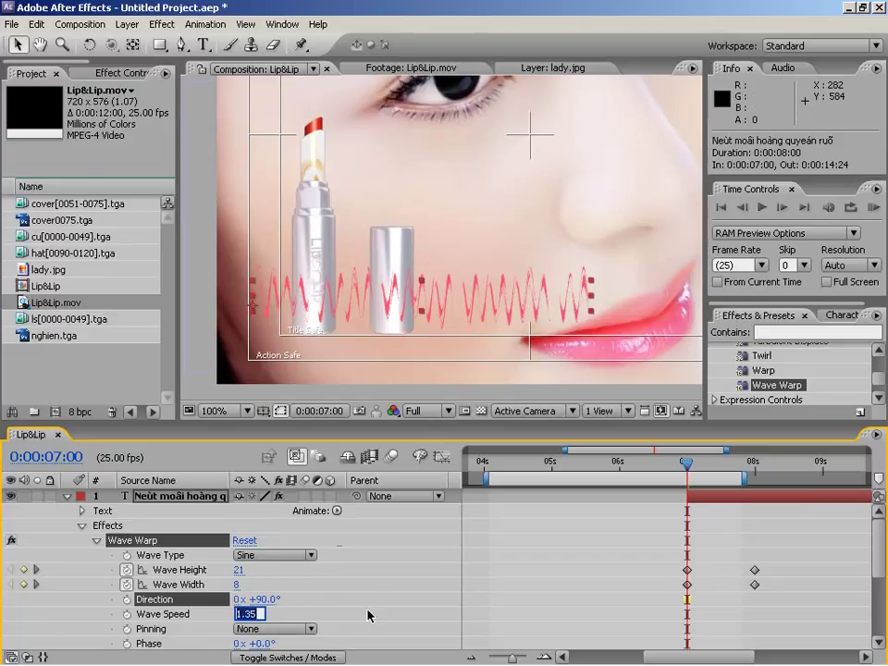
{"action": "type", "text": "1"}
{"action": "key", "text": "Return"}
{"action": "scroll", "coordinate": [367, 615], "scroll_direction": "down", "scroll_amount": 1}
{"action": "scroll", "coordinate": [367, 615], "scroll_direction": "down", "scroll_amount": 1}
{"action": "mouse_move", "coordinate": [238, 525]}
{"action": "left_mouse_down"}
{"action": "mouse_move", "coordinate": [264, 525]}
{"action": "mouse_move", "coordinate": [248, 526]}
{"action": "left_mouse_up"}
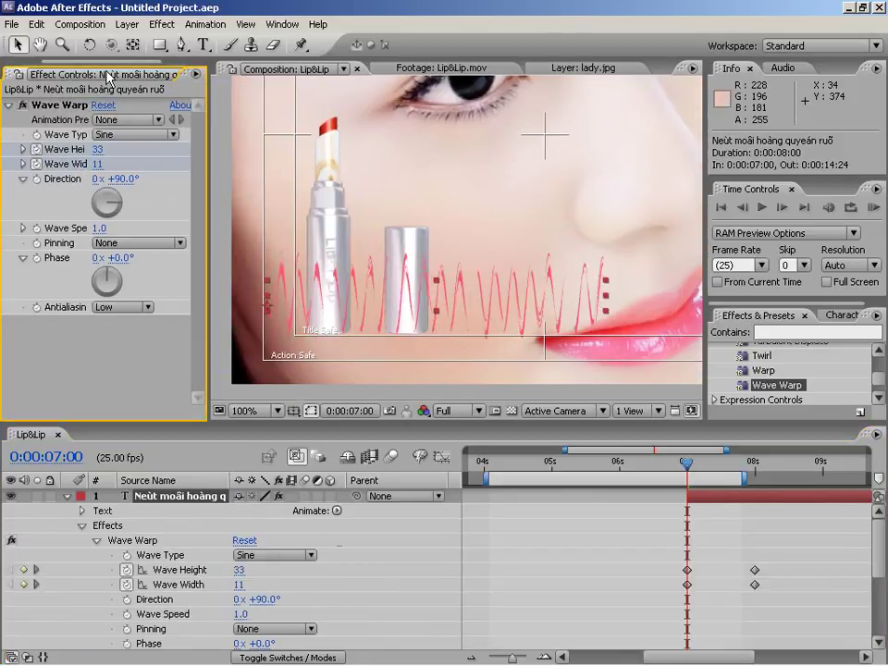
Set the slogan's Wave Height to 20 and Wave Width to 60 at 0:00:07:00, and scrub through the distortion
{"action": "left_click", "coordinate": [97, 149]}
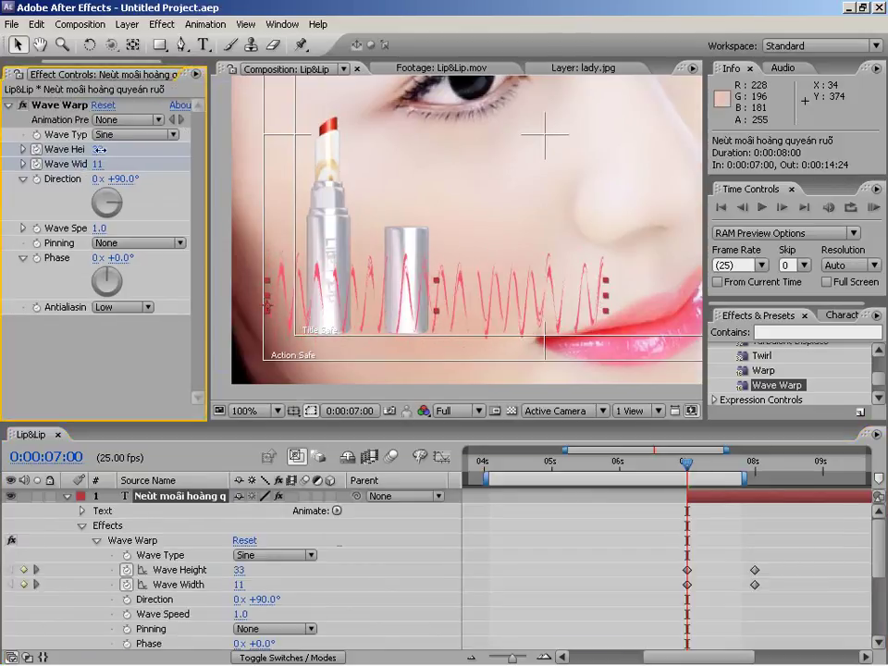
{"action": "type", "text": "20"}
{"action": "key", "text": "Return"}
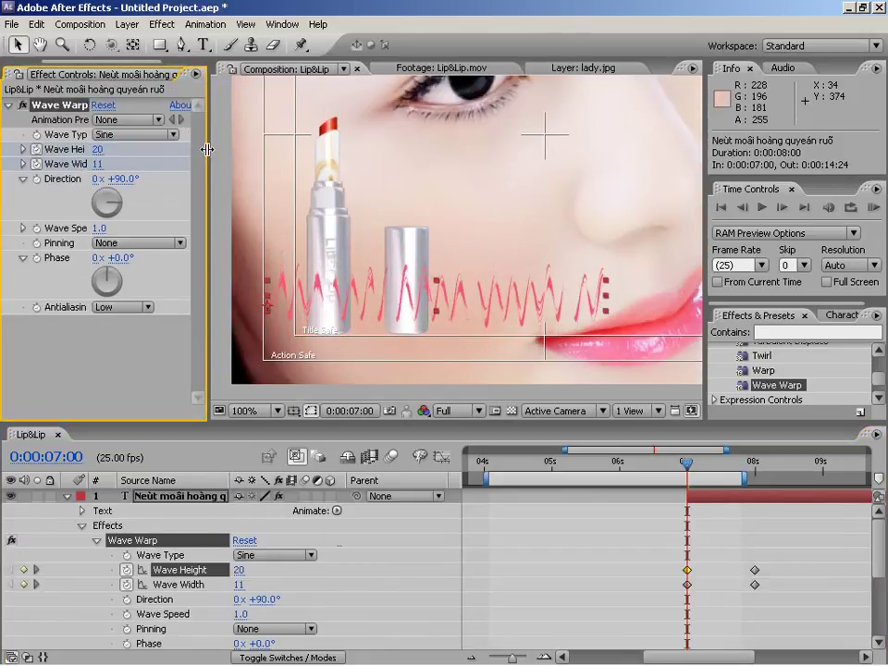
{"action": "left_click", "coordinate": [98, 164]}
{"action": "type", "text": "60"}
{"action": "key", "text": "Return"}
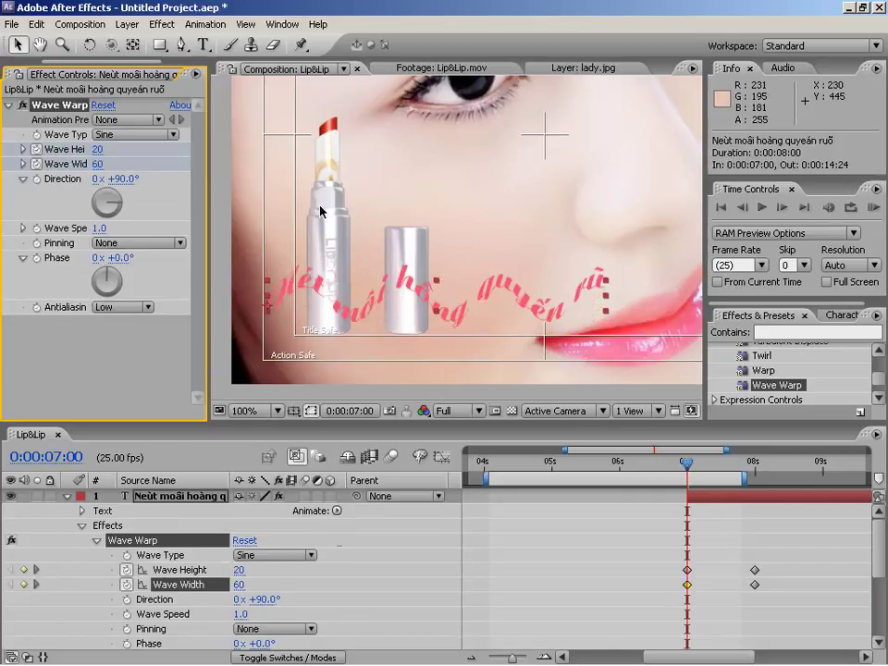
{"action": "left_click_drag", "start_coordinate": [689, 468], "coordinate": [708, 469]}
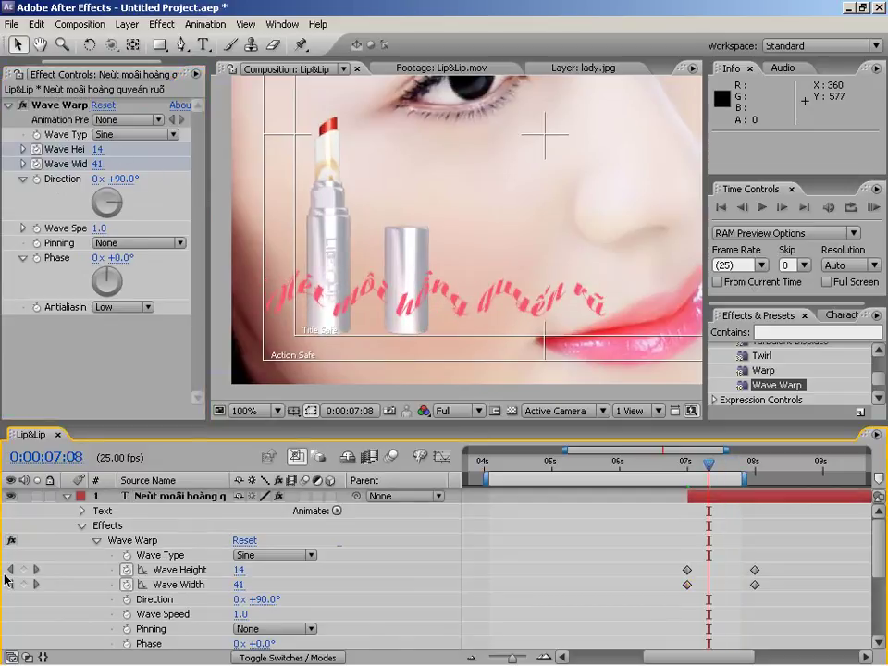
{"action": "left_click", "coordinate": [9, 571]}
{"action": "mouse_move", "coordinate": [685, 470]}
{"action": "left_mouse_down"}
{"action": "mouse_move", "coordinate": [775, 475]}
{"action": "mouse_move", "coordinate": [730, 474]}
{"action": "mouse_move", "coordinate": [716, 494]}
{"action": "left_mouse_up"}
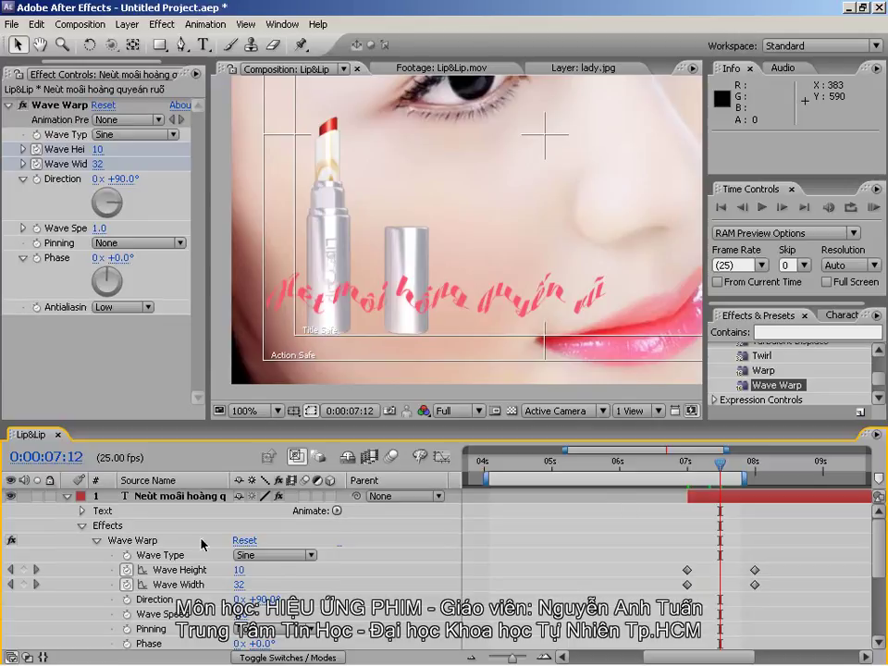
Fade in the slogan with Opacity keyframes of 0% at 0:00:07:00 and 100% about eight frames after it
{"action": "left_click", "coordinate": [97, 541]}
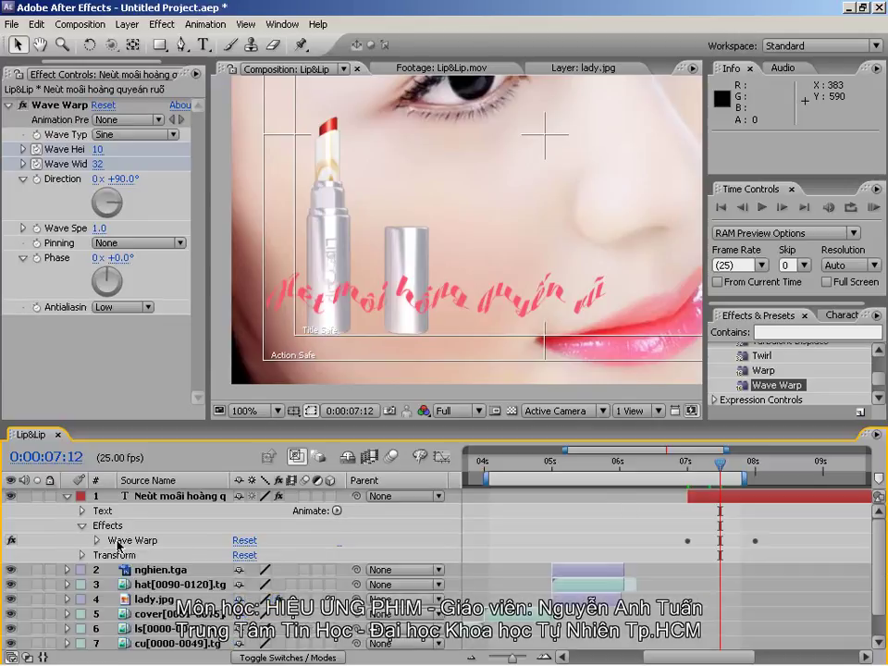
{"action": "left_click", "coordinate": [726, 499]}
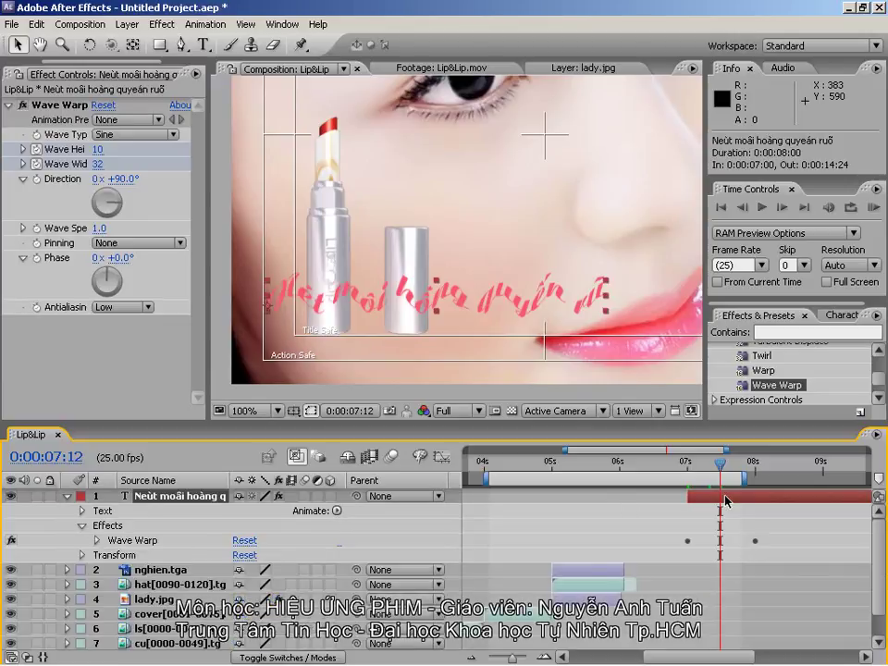
{"action": "key", "text": "j"}
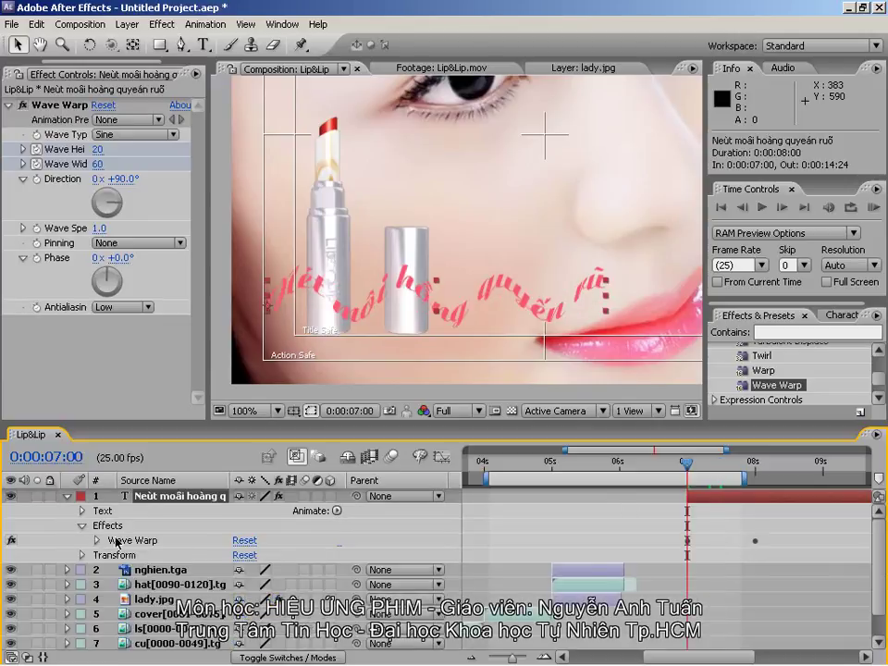
{"action": "left_click", "coordinate": [82, 554]}
{"action": "left_click", "coordinate": [111, 629]}
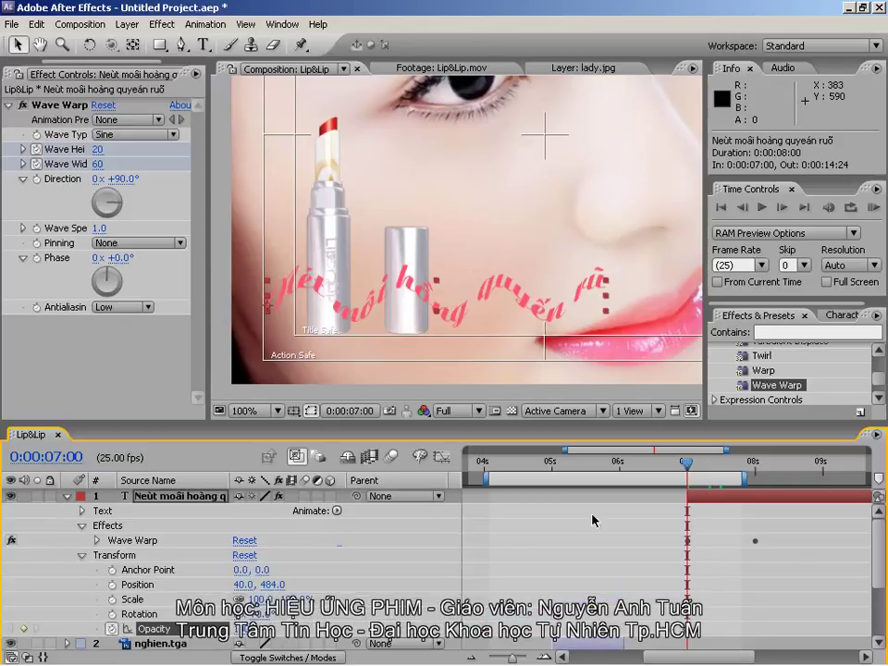
{"action": "left_click", "coordinate": [22, 629]}
{"action": "left_click", "coordinate": [246, 628]}
{"action": "type", "text": "0"}
{"action": "key", "text": "Return"}
Extend the work area's end to 0:00:14:24, show the full 15-second timeline and collapse the slogan layer
{"action": "mouse_move", "coordinate": [688, 472]}
{"action": "left_mouse_down"}
{"action": "mouse_move", "coordinate": [775, 468]}
{"action": "mouse_move", "coordinate": [875, 481]}
{"action": "left_mouse_up"}
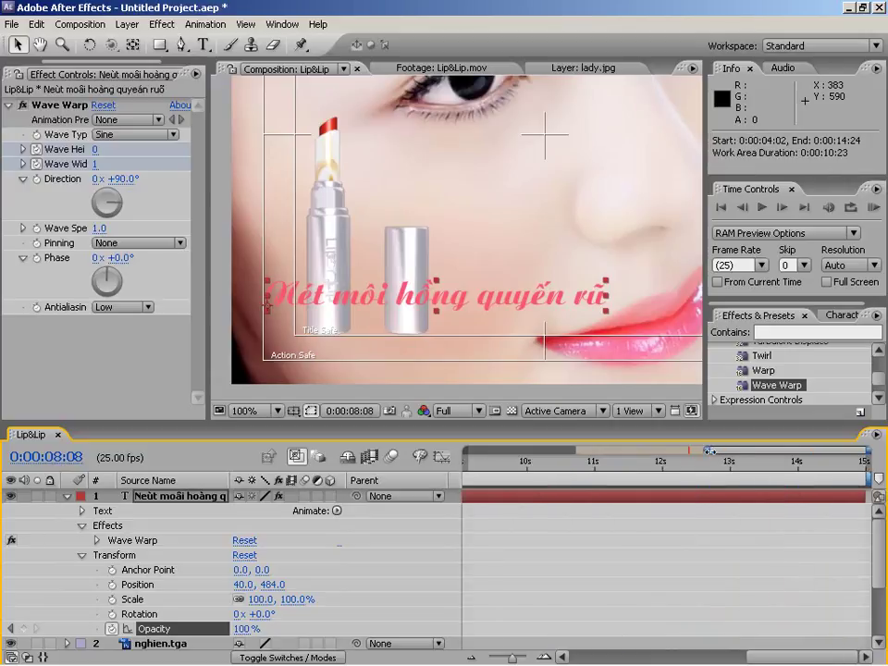
{"action": "left_click_drag", "start_coordinate": [708, 450], "coordinate": [205, 453]}
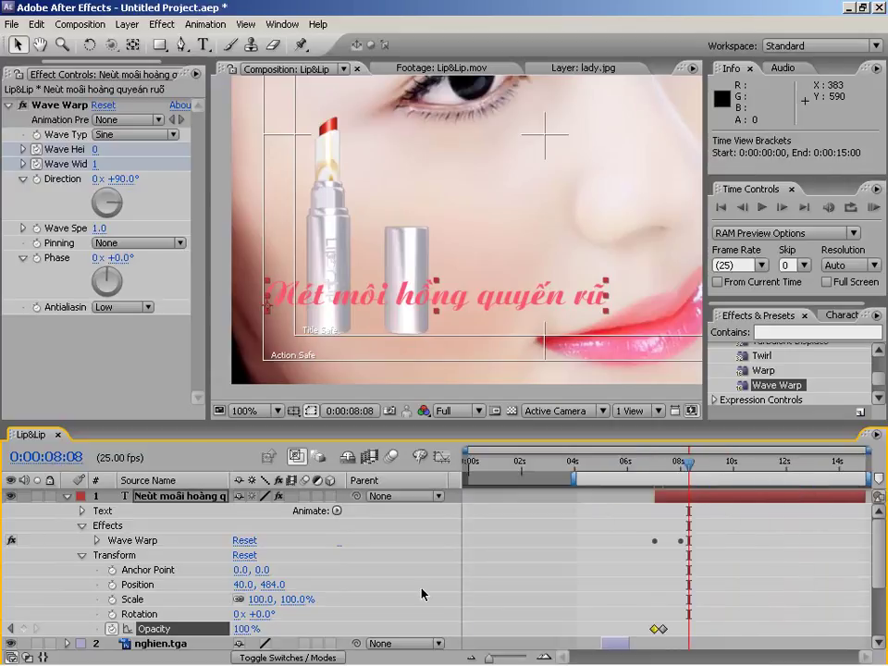
{"action": "left_click", "coordinate": [68, 498]}
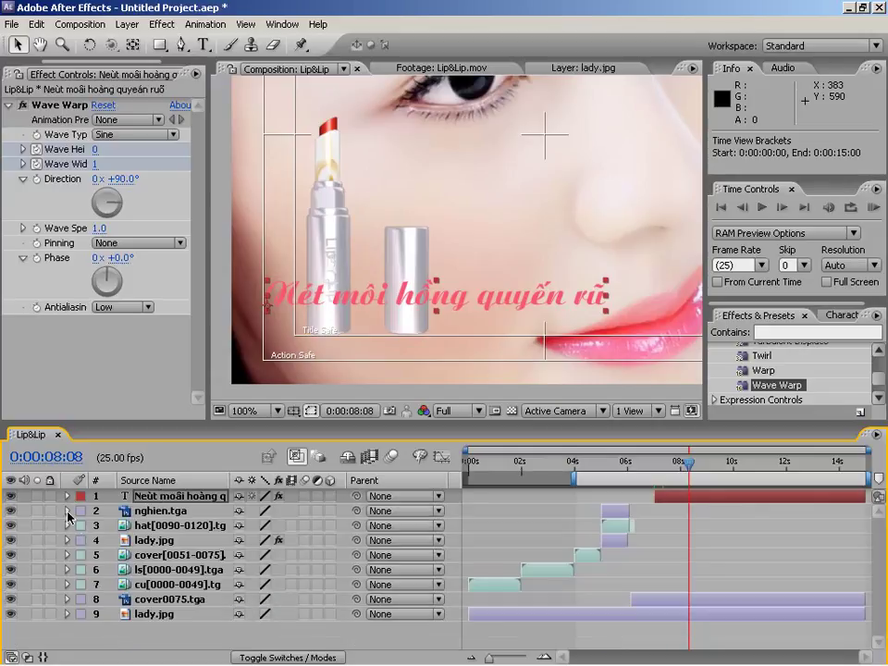
Set the work area from 0:00:00:00 to 0:00:13:00 and trim the composition to it
{"action": "left_click_drag", "start_coordinate": [704, 465], "coordinate": [815, 520]}
{"action": "left_click", "coordinate": [51, 457]}
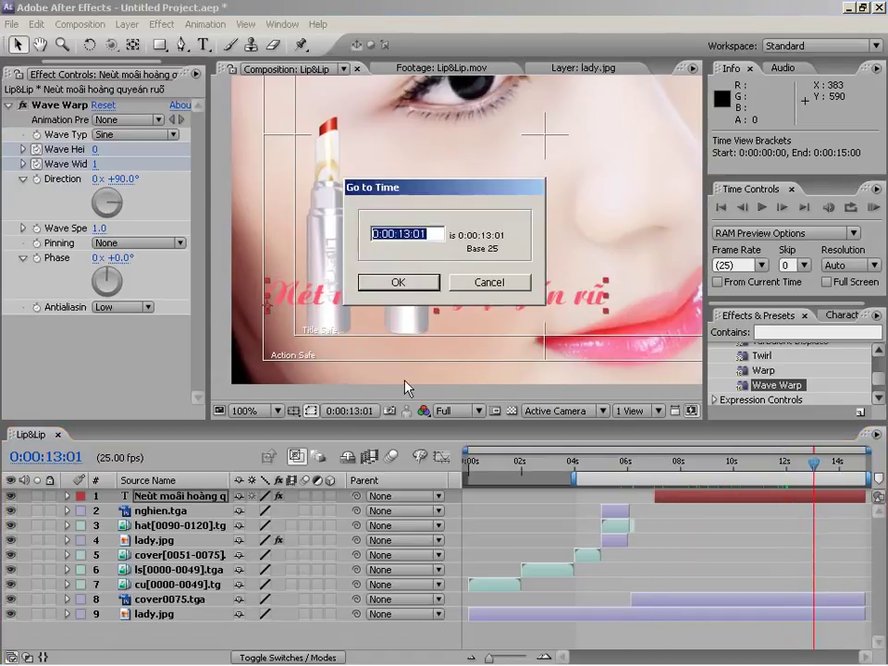
{"action": "left_click", "coordinate": [434, 234]}
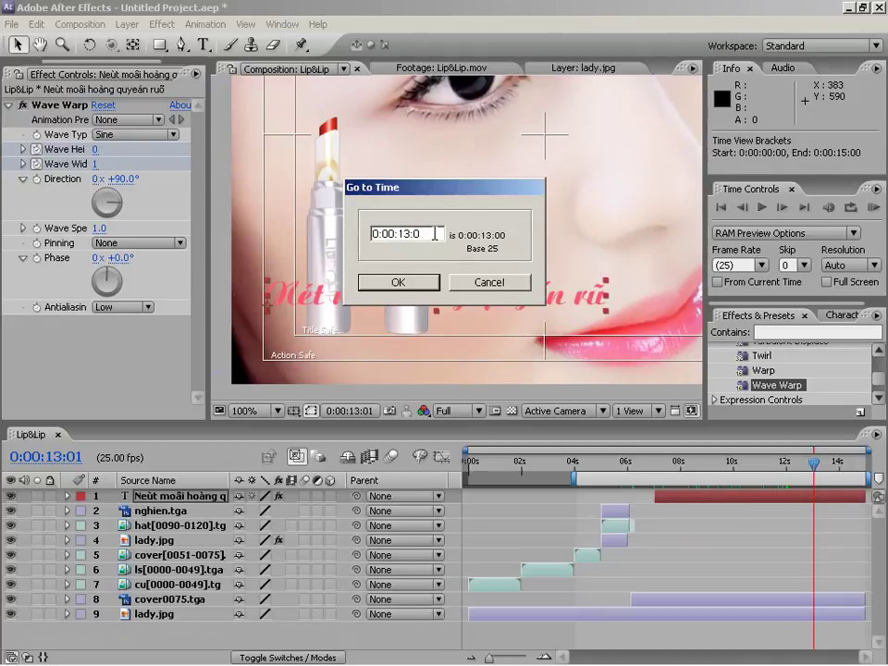
{"action": "key", "text": "Return"}
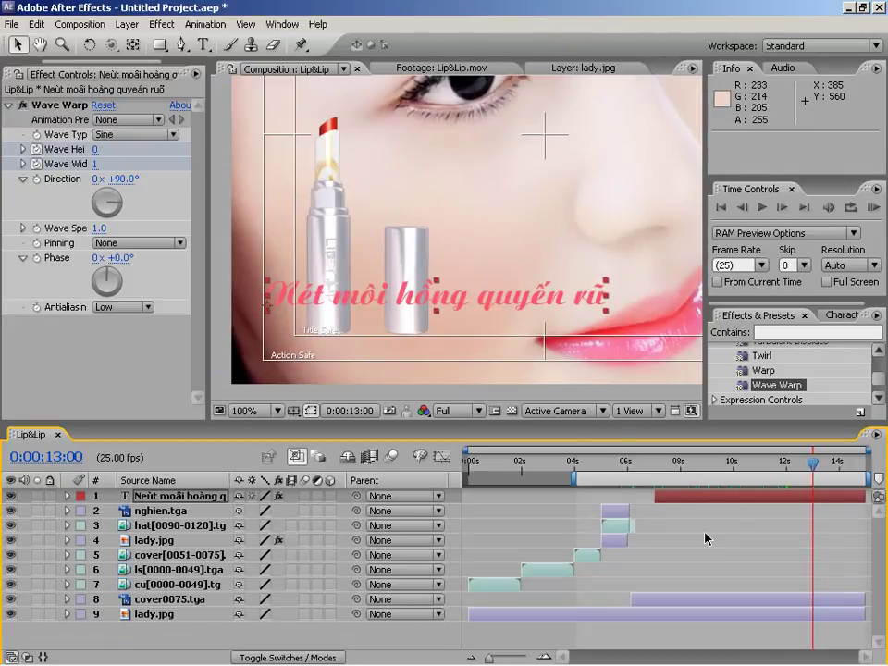
{"action": "left_click_drag", "start_coordinate": [572, 484], "coordinate": [401, 483]}
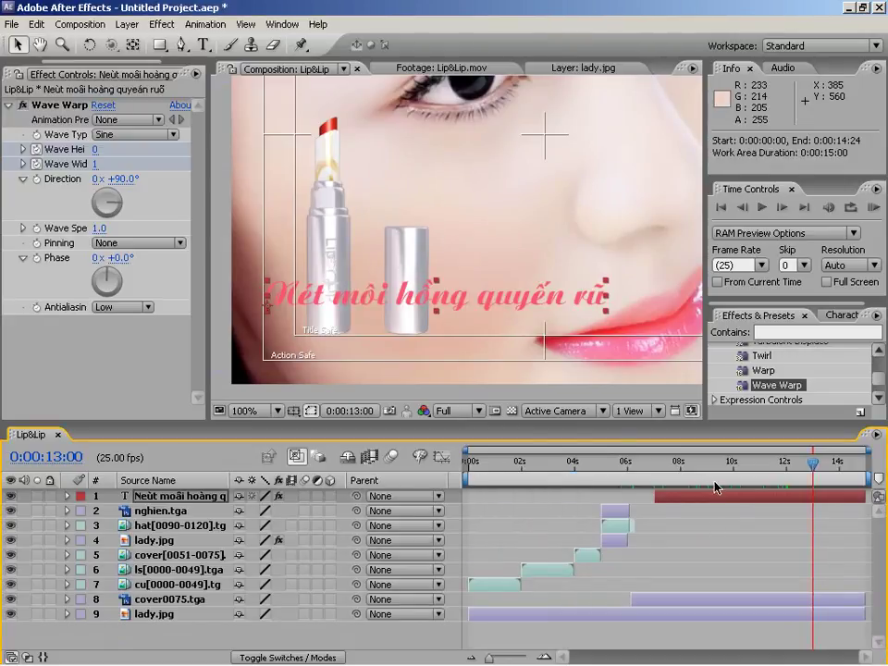
{"action": "key", "text": "n"}
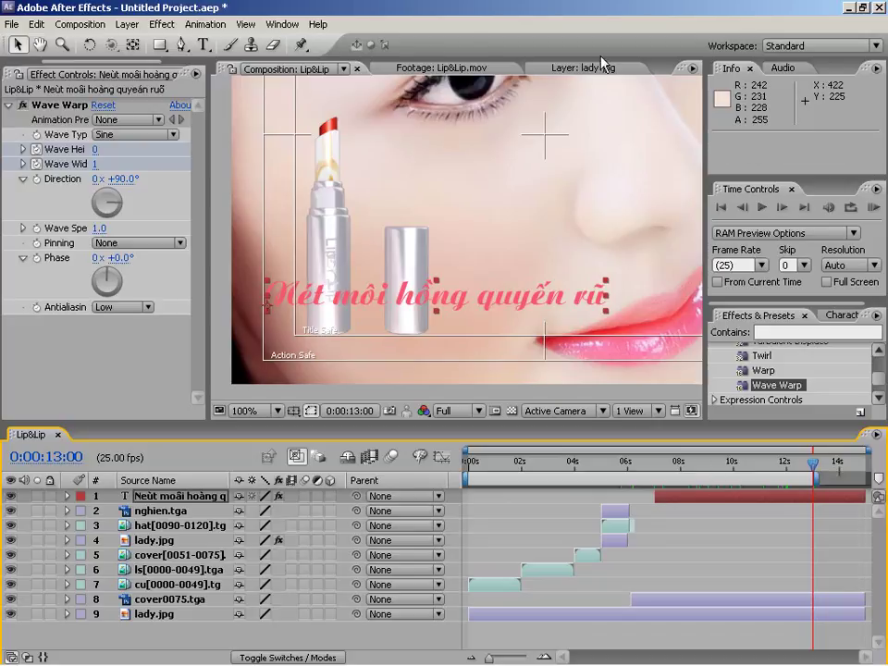
{"action": "left_click", "coordinate": [79, 24]}
{"action": "left_click", "coordinate": [153, 109]}
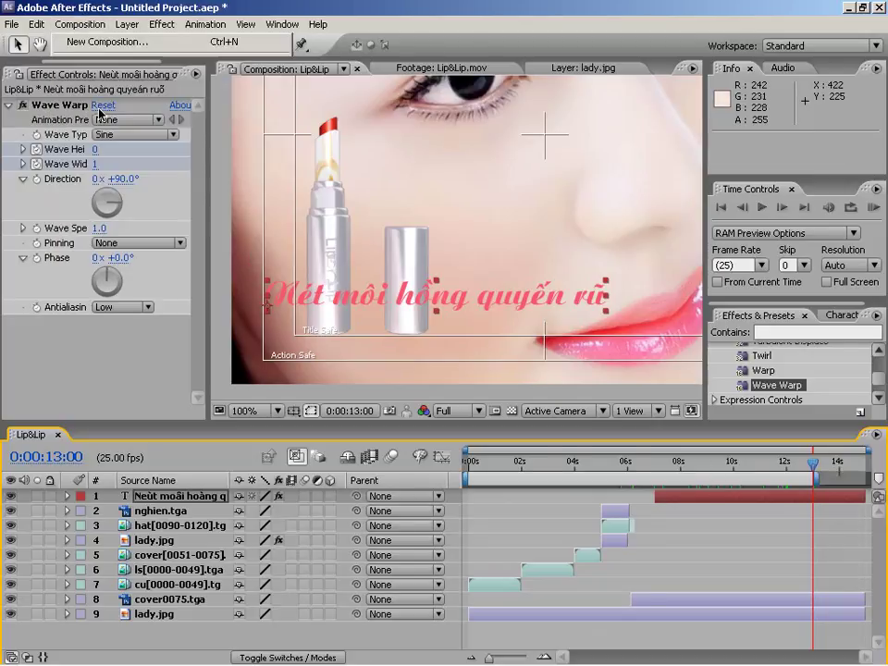
At 0:00:12:00, add 100% Opacity keyframes to the slogan, cover0075.tga and the bottom lady.jpg layer
{"action": "left_click", "coordinate": [834, 469]}
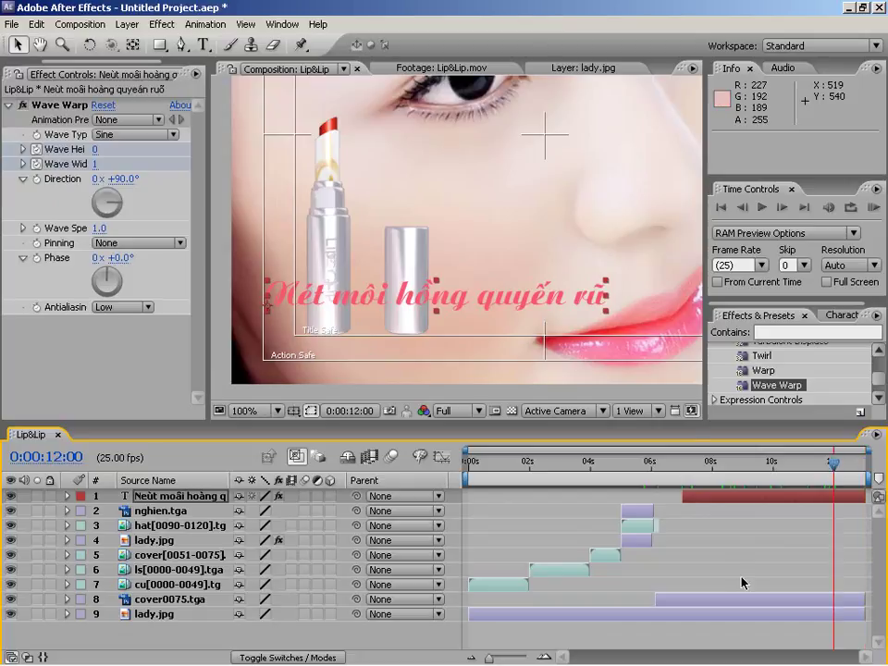
{"action": "left_click", "coordinate": [772, 599], "text": "ctrl"}
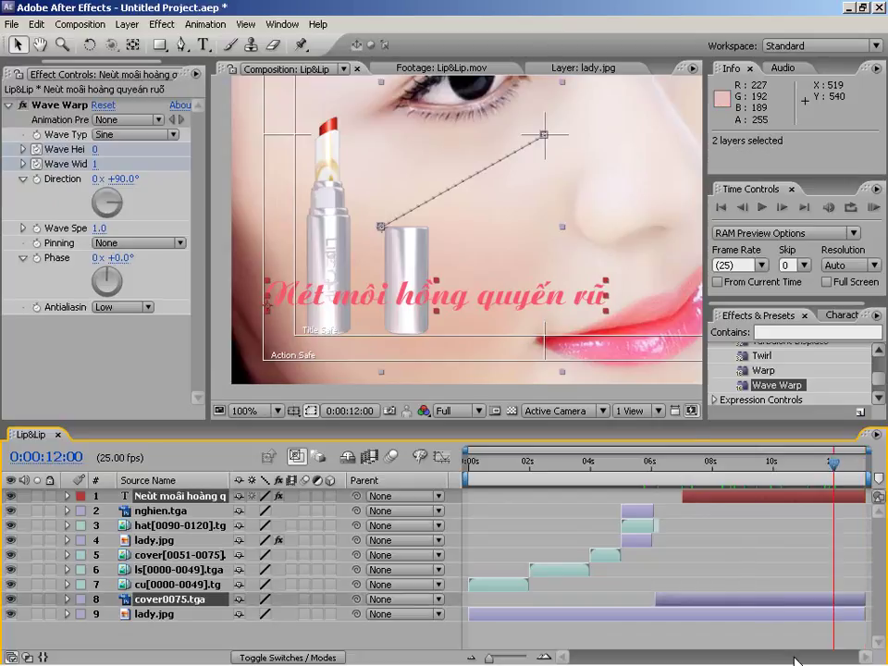
{"action": "left_click", "coordinate": [774, 615], "text": "ctrl"}
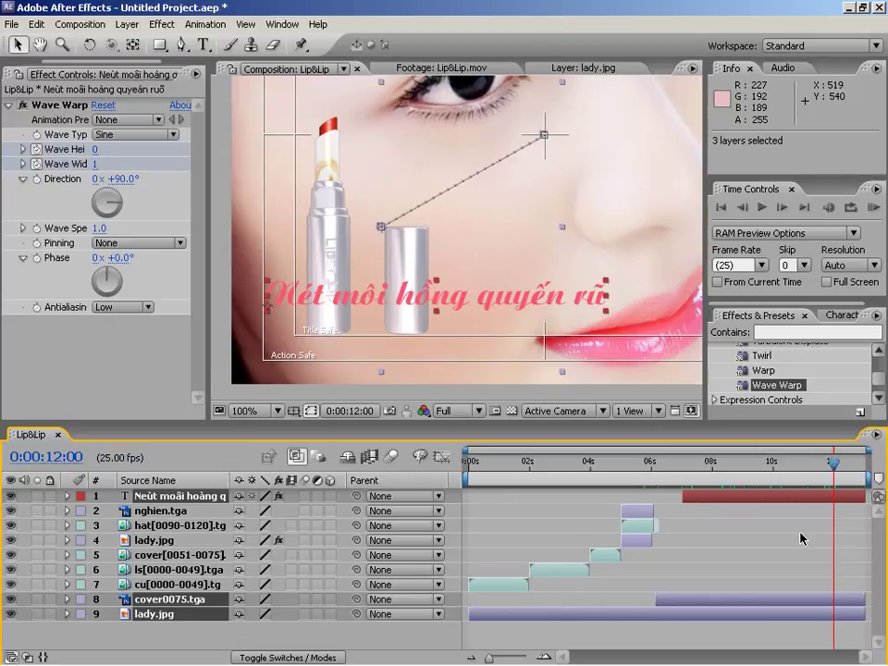
{"action": "key", "text": "t"}
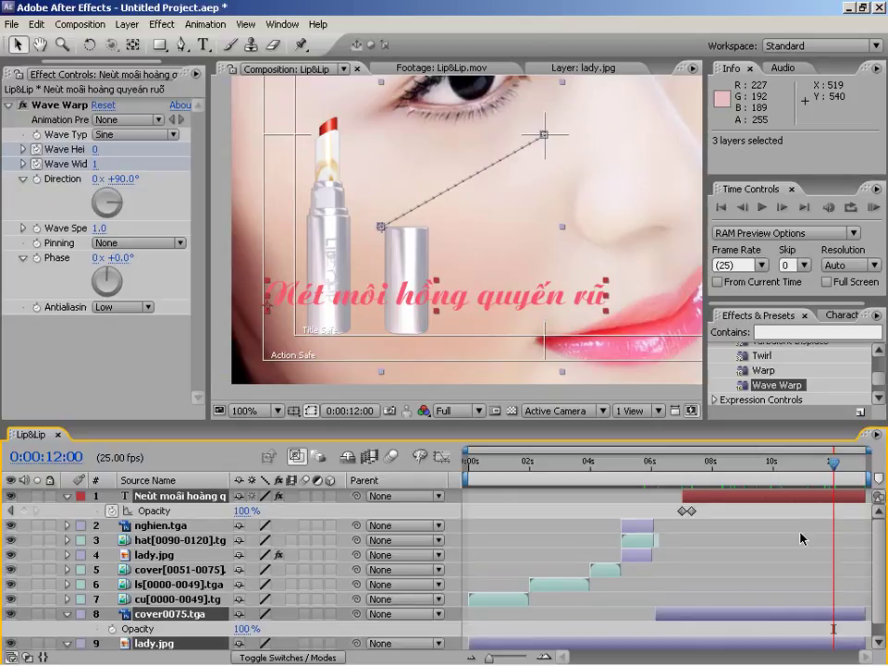
{"action": "left_click", "coordinate": [24, 513]}
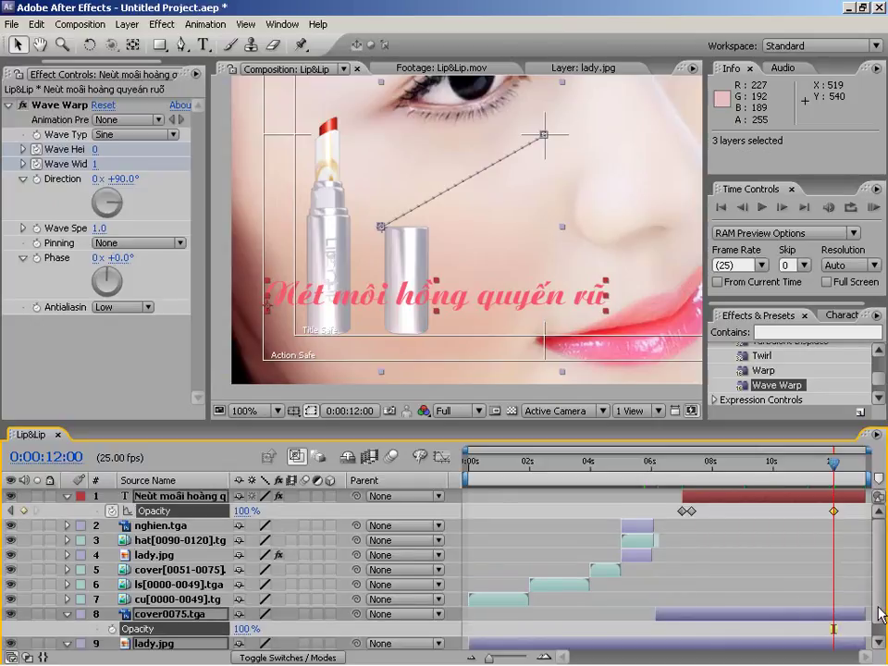
{"action": "scroll", "coordinate": [880, 615], "scroll_direction": "down", "scroll_amount": 1}
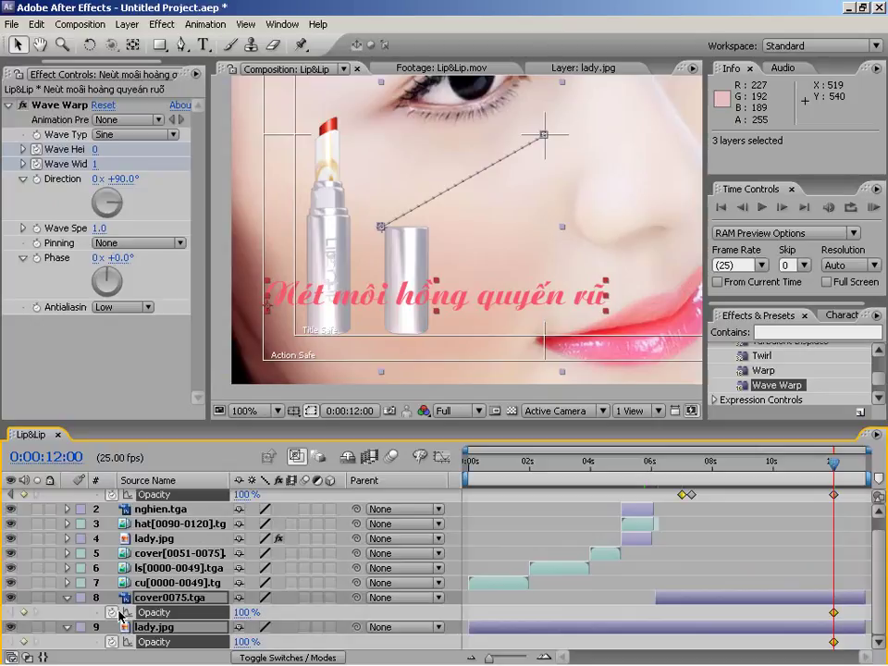
At 0:00:13:00, key the Opacity of the slogan, cover0075.tga and the bottom lady.jpg layer at 0%
{"action": "left_click_drag", "start_coordinate": [836, 462], "coordinate": [884, 467]}
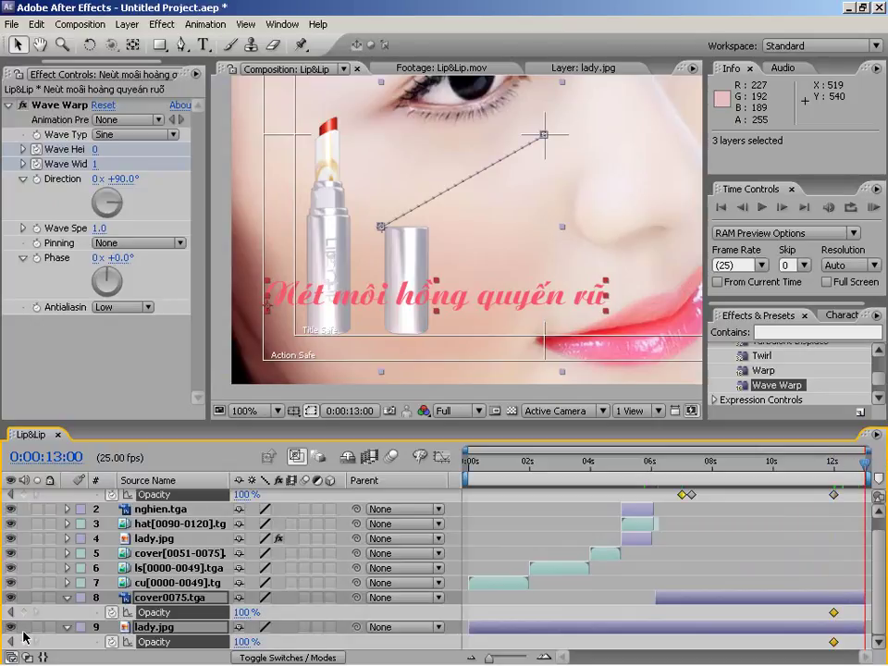
{"action": "left_click", "coordinate": [25, 642]}
{"action": "left_click", "coordinate": [244, 612]}
{"action": "type", "text": "0"}
{"action": "key", "text": "Return"}
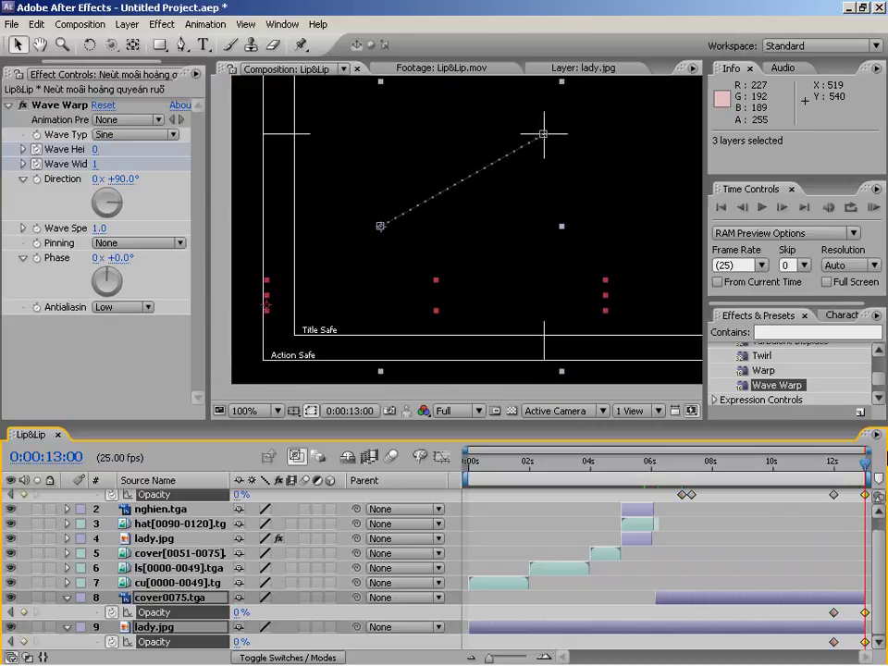
At 0:00:00:00, add 100% Opacity keyframes to cu[0000-0049].tga and cover0075.tga
{"action": "left_click_drag", "start_coordinate": [826, 472], "coordinate": [447, 474]}
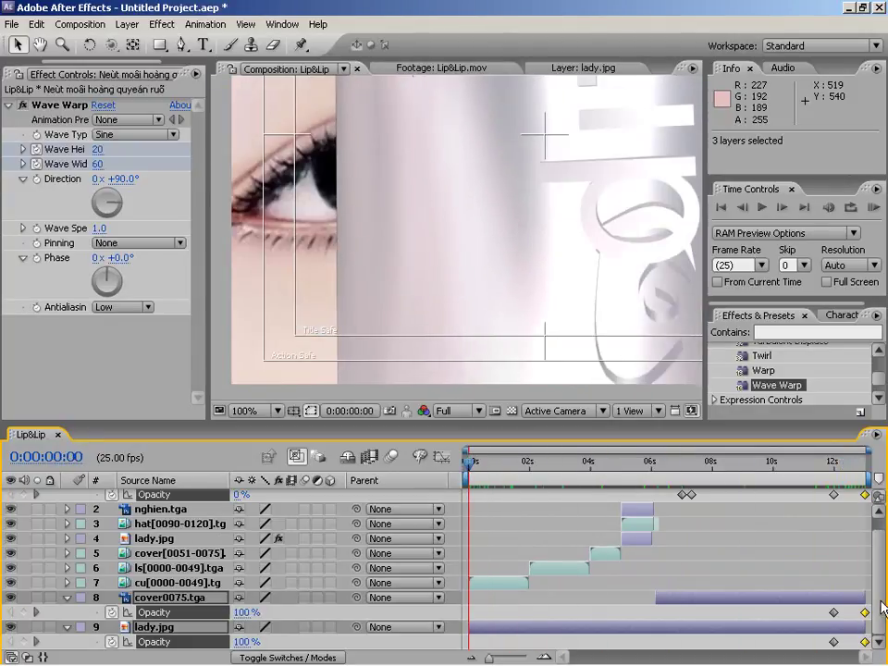
{"action": "left_click", "coordinate": [479, 583]}
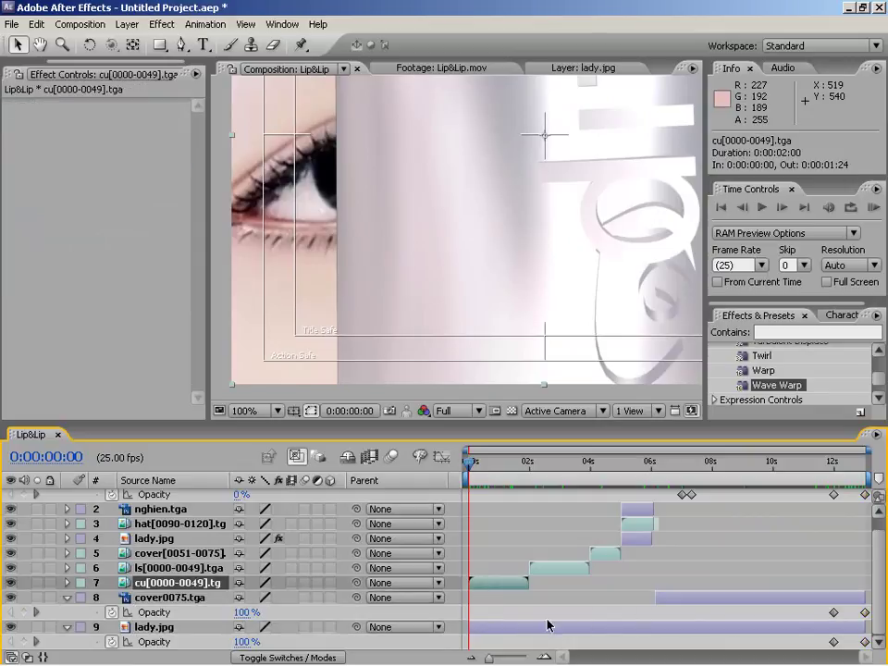
{"action": "key", "text": "t"}
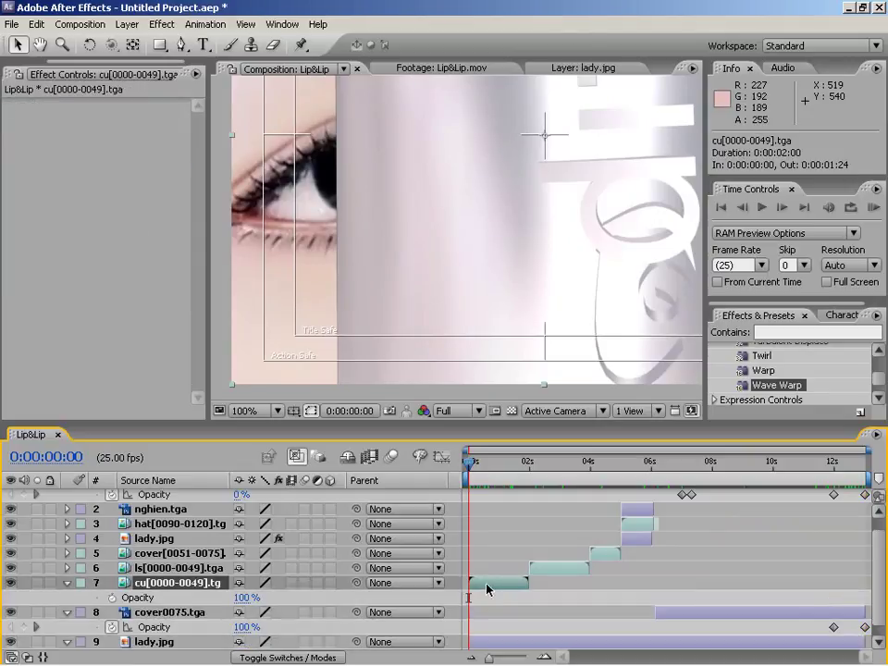
{"action": "left_click", "coordinate": [112, 597]}
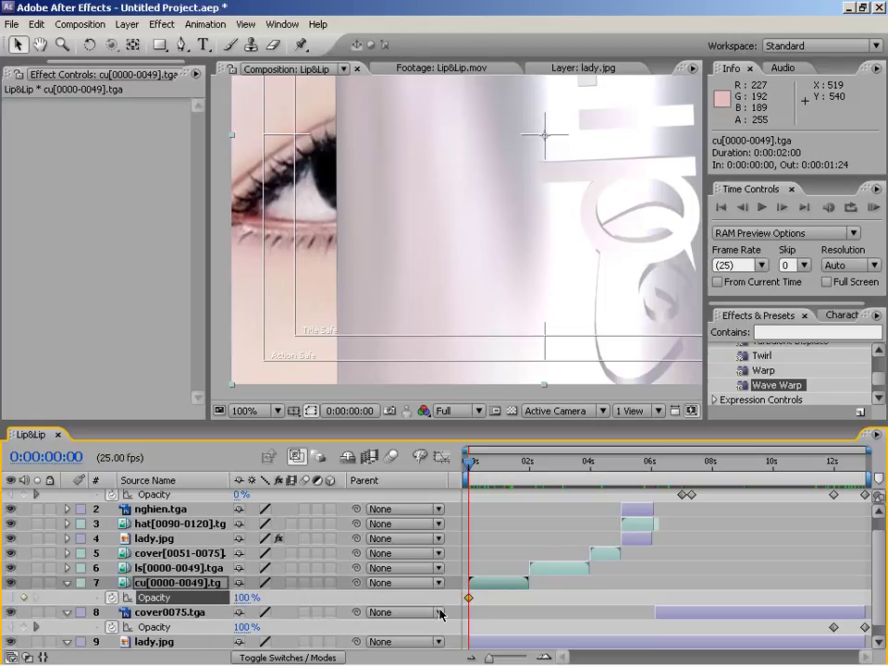
{"action": "left_click", "coordinate": [28, 626]}
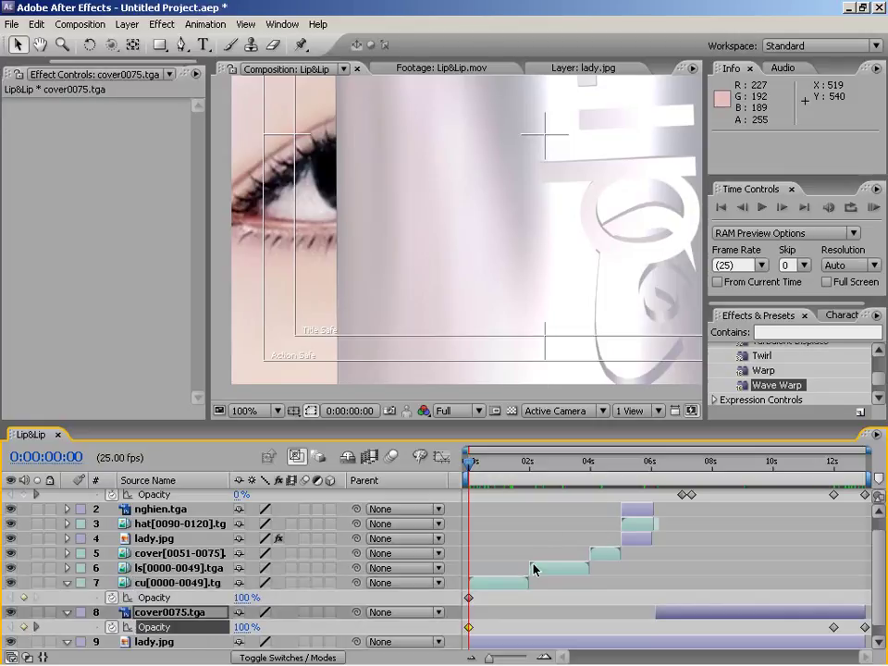
At 0:00:00:19, add 100% Opacity keyframes to cu[0000-0049].tga and cover0075.tga
{"action": "left_click_drag", "start_coordinate": [475, 473], "coordinate": [495, 469]}
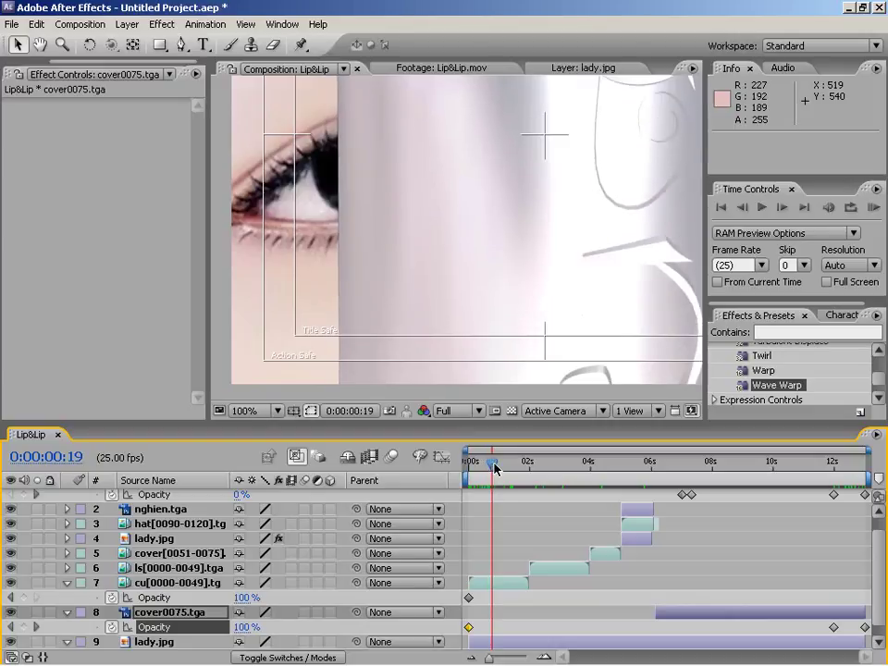
{"action": "left_click", "coordinate": [24, 597]}
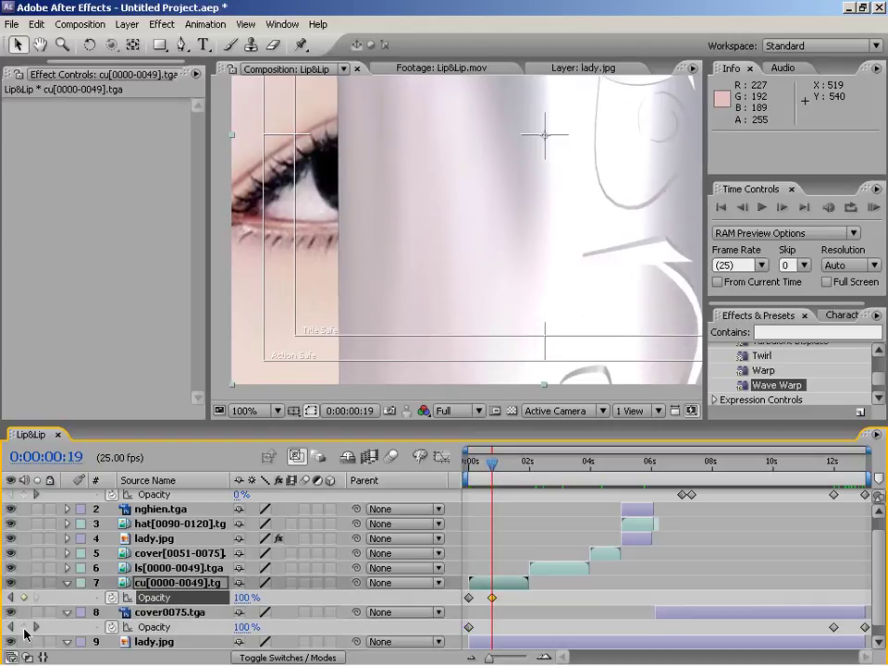
{"action": "left_click", "coordinate": [24, 627]}
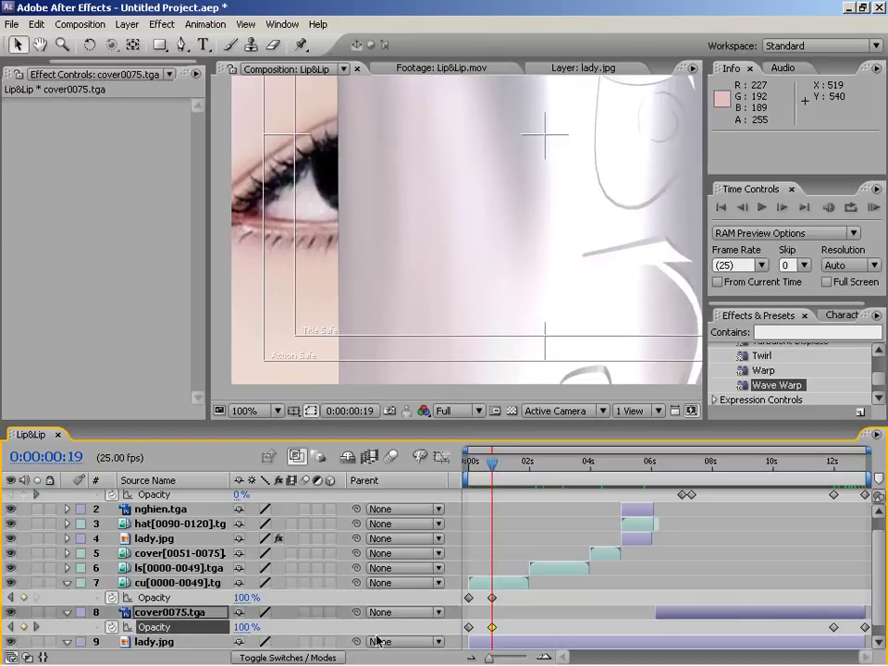
Delete the Opacity keyframes of cover0075.tga at 0:00:00:00 and 0:00:00:19 and collapse the layer
{"action": "scroll", "coordinate": [658, 468], "scroll_direction": "down", "scroll_amount": 1}
{"action": "left_click", "coordinate": [492, 614]}
{"action": "left_click", "coordinate": [492, 613]}
{"action": "left_click", "coordinate": [468, 612], "text": "shift"}
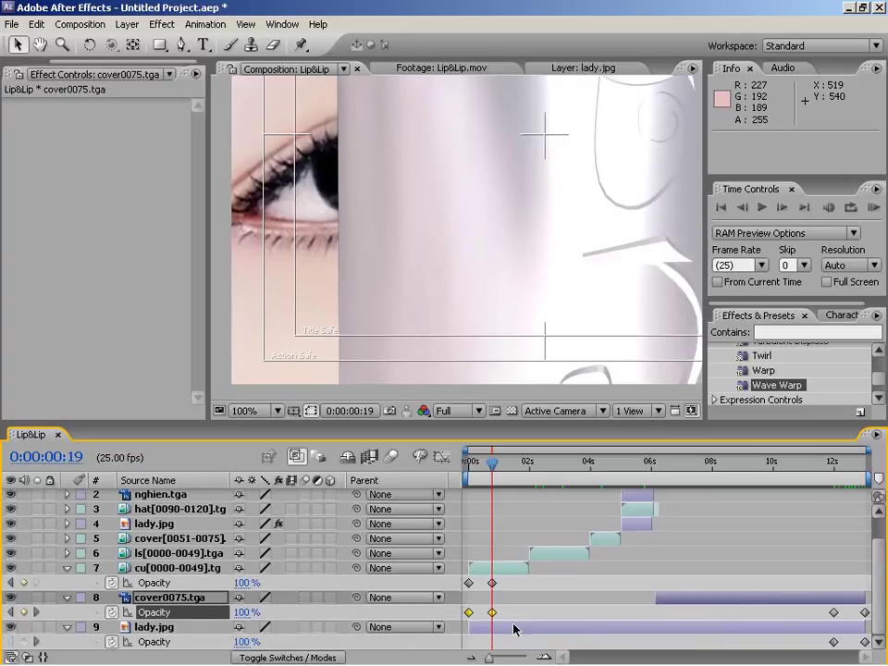
{"action": "key", "text": "Delete"}
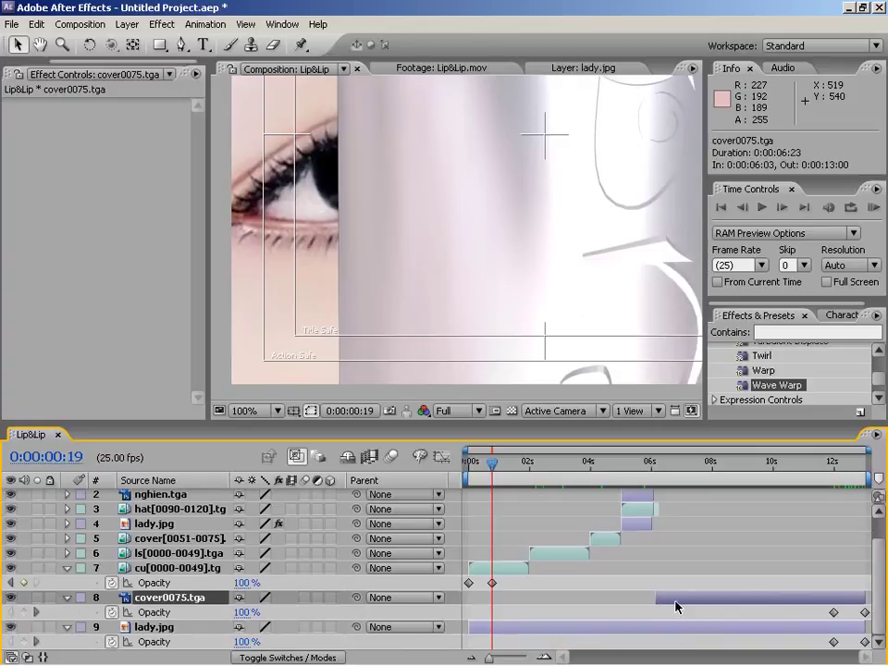
{"action": "key", "text": "t"}
Key the bottom lady.jpg layer's Opacity at 100% at 0:00:00:19, and key both it and cu[0000-0049].tga at 0% at 0:00:00:00
{"action": "left_click", "coordinate": [618, 628]}
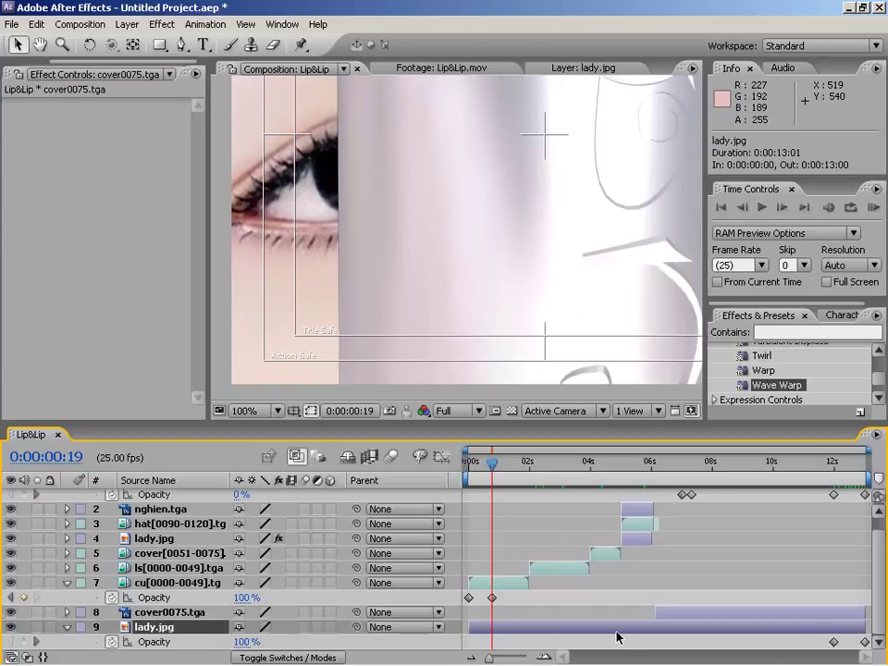
{"action": "left_click", "coordinate": [24, 641]}
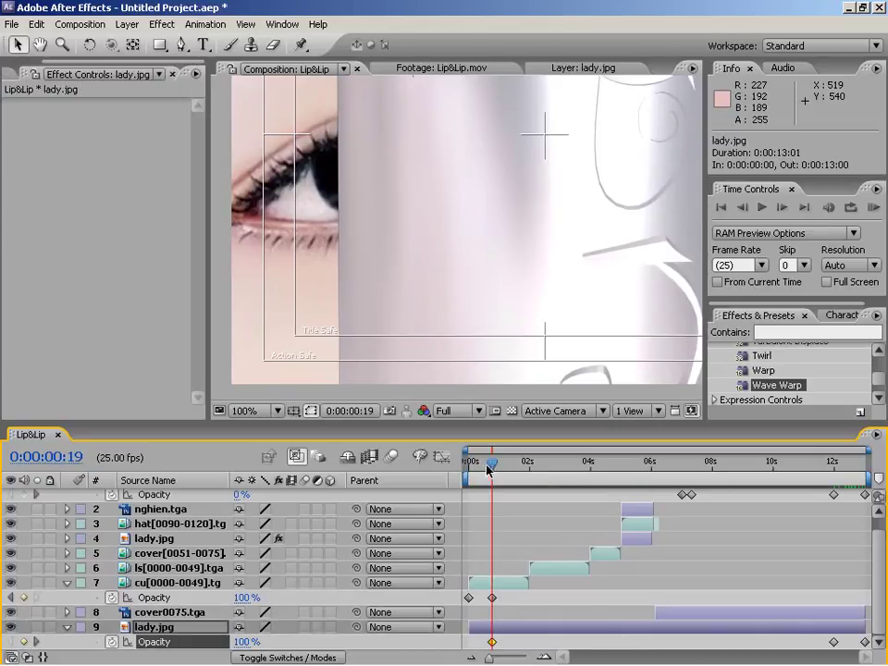
{"action": "left_click_drag", "start_coordinate": [487, 469], "coordinate": [422, 475]}
{"action": "mouse_move", "coordinate": [21, 652]}
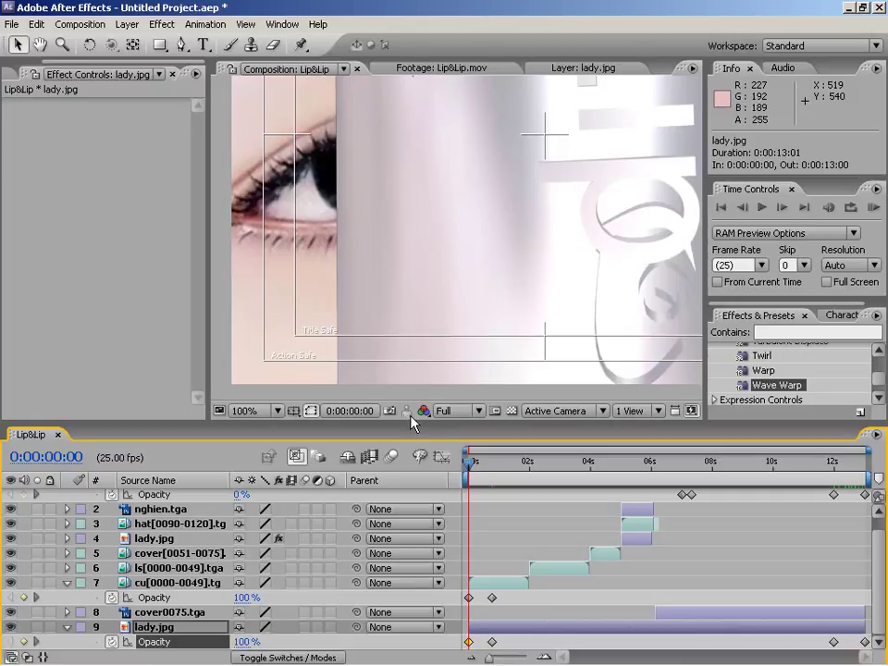
{"action": "left_click", "coordinate": [469, 596], "text": "shift"}
{"action": "left_click", "coordinate": [244, 597]}
{"action": "type", "text": "0"}
{"action": "key", "text": "Return"}
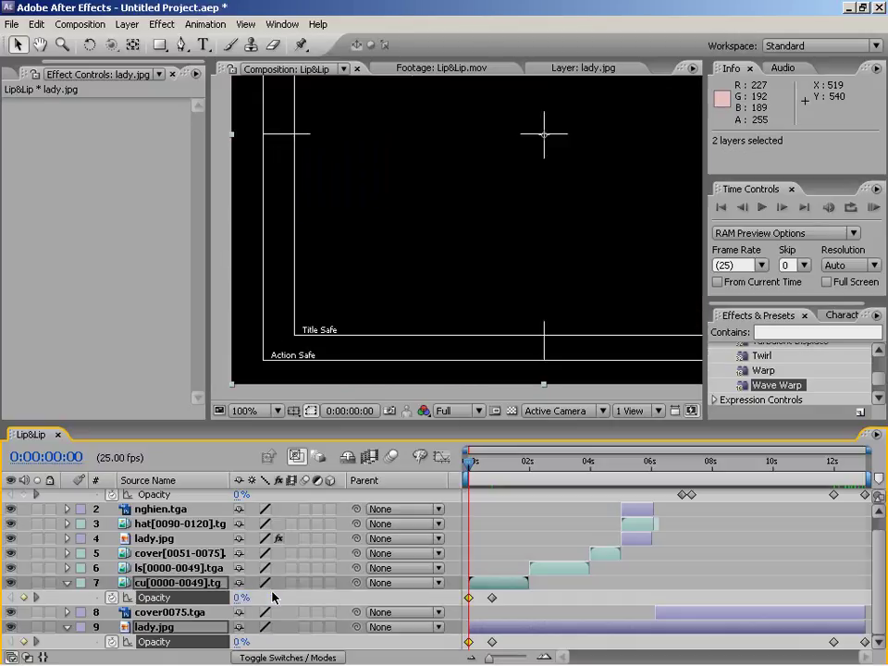
Preview the opening fade-in, enlarge the composition view and fit the whole frame in it
{"action": "key", "text": "KP_0"}
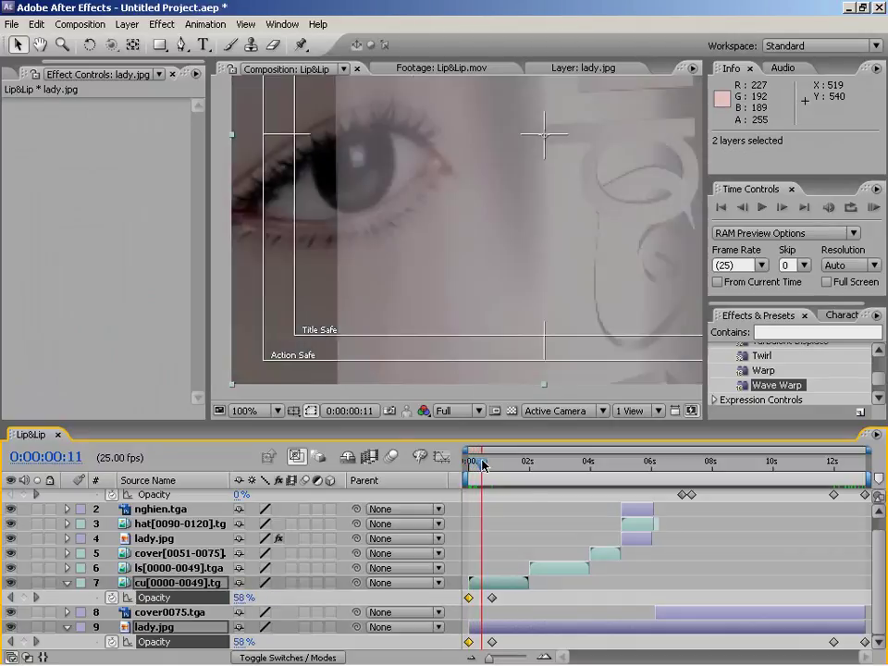
{"action": "key", "text": "space"}
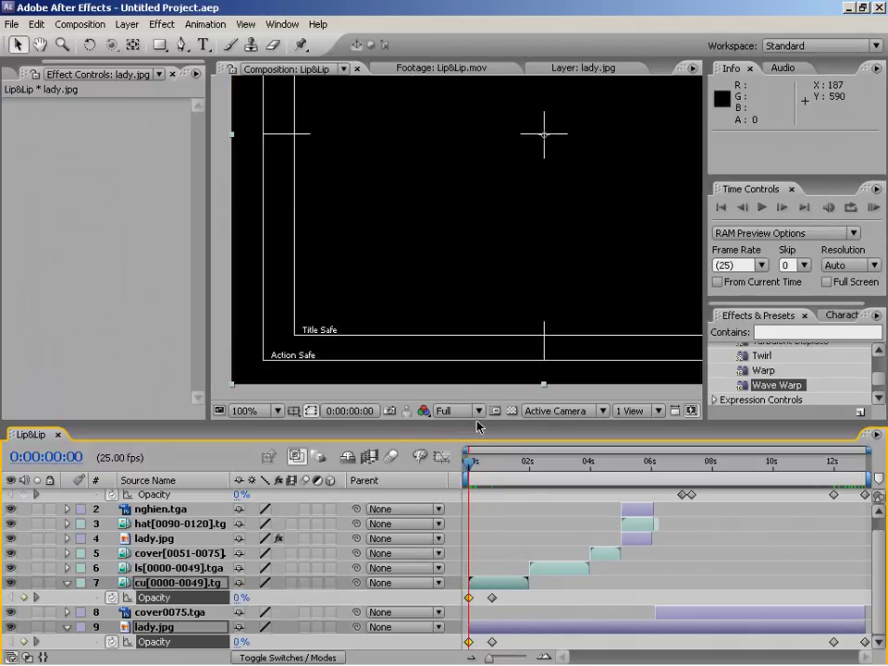
{"action": "left_click_drag", "start_coordinate": [372, 425], "coordinate": [342, 484]}
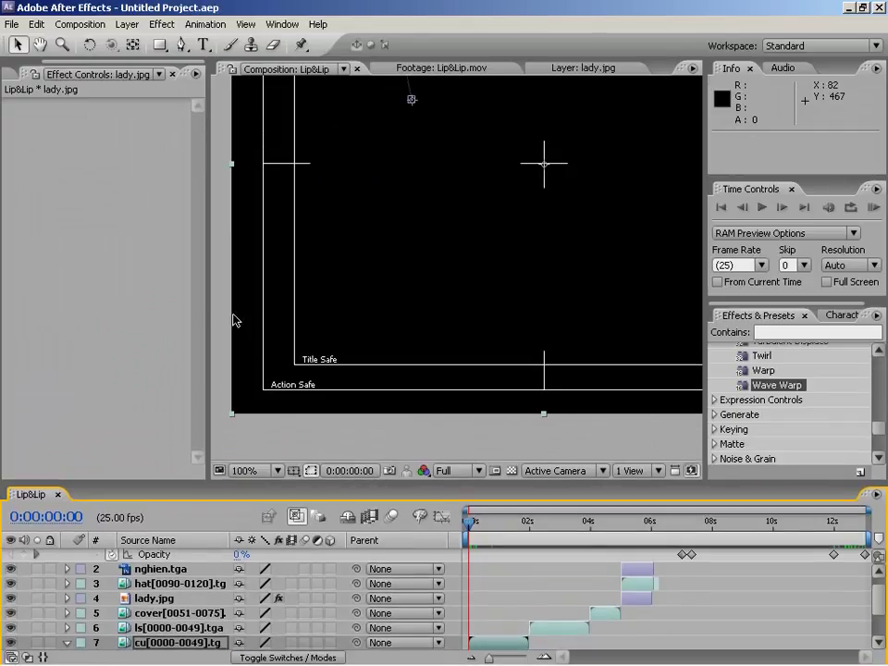
{"action": "left_click", "coordinate": [249, 470]}
{"action": "left_click", "coordinate": [273, 231]}
RAM-preview the whole commercial and scrub through the lipstick application from 0:00:05:06 to 0:00:05:13
{"action": "left_click", "coordinate": [873, 208]}
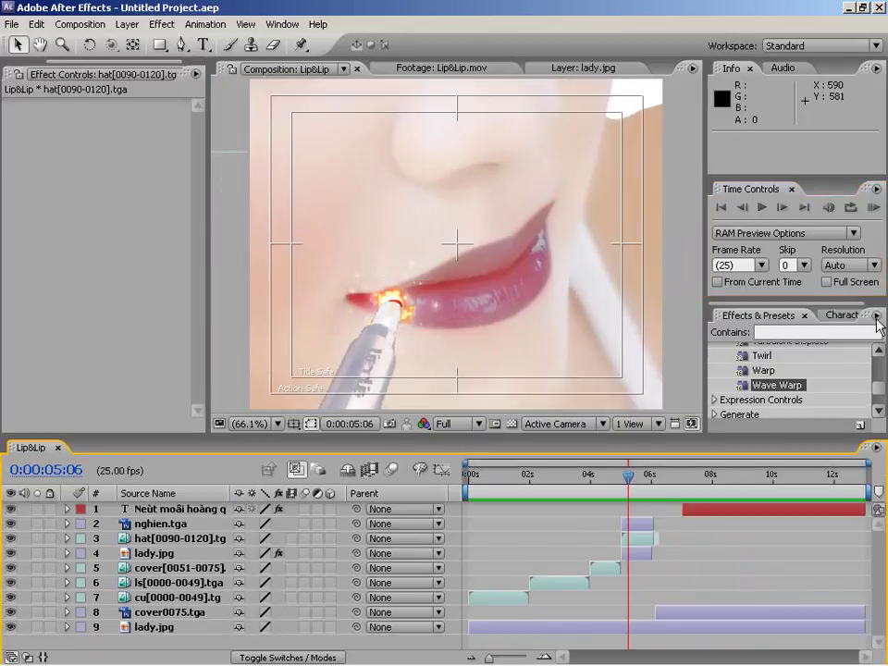
{"action": "left_click", "coordinate": [873, 207]}
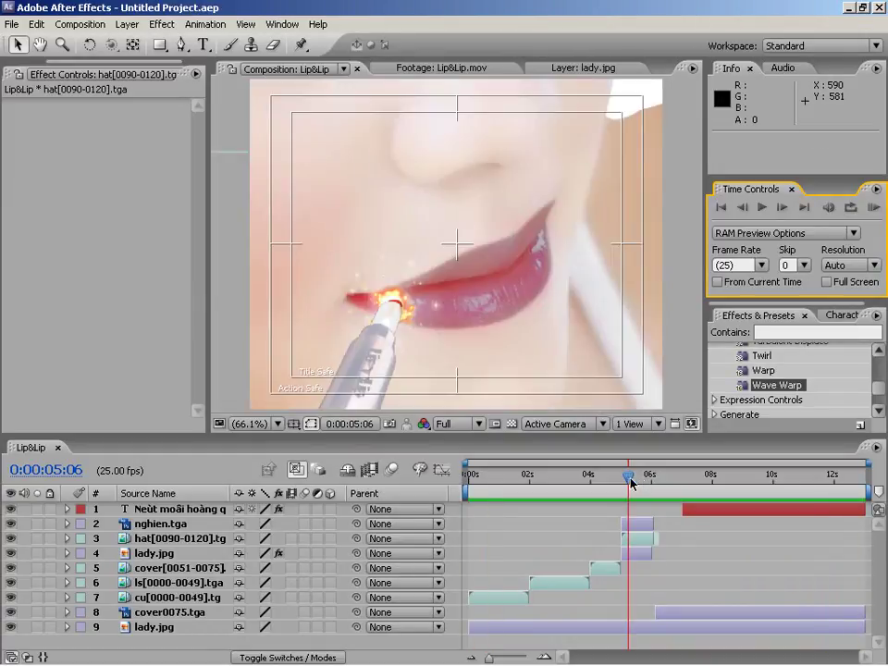
{"action": "left_click_drag", "start_coordinate": [632, 480], "coordinate": [640, 482]}
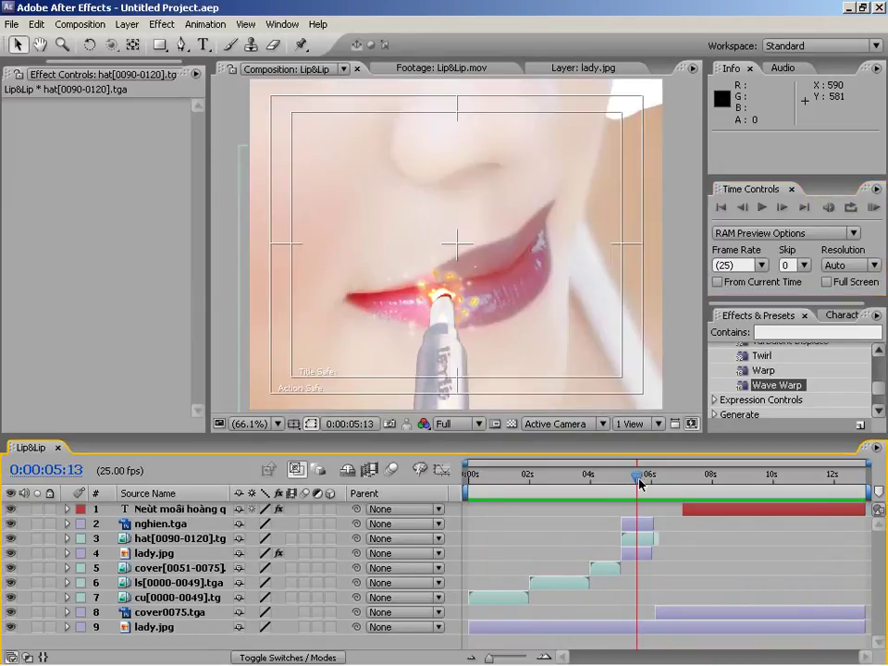